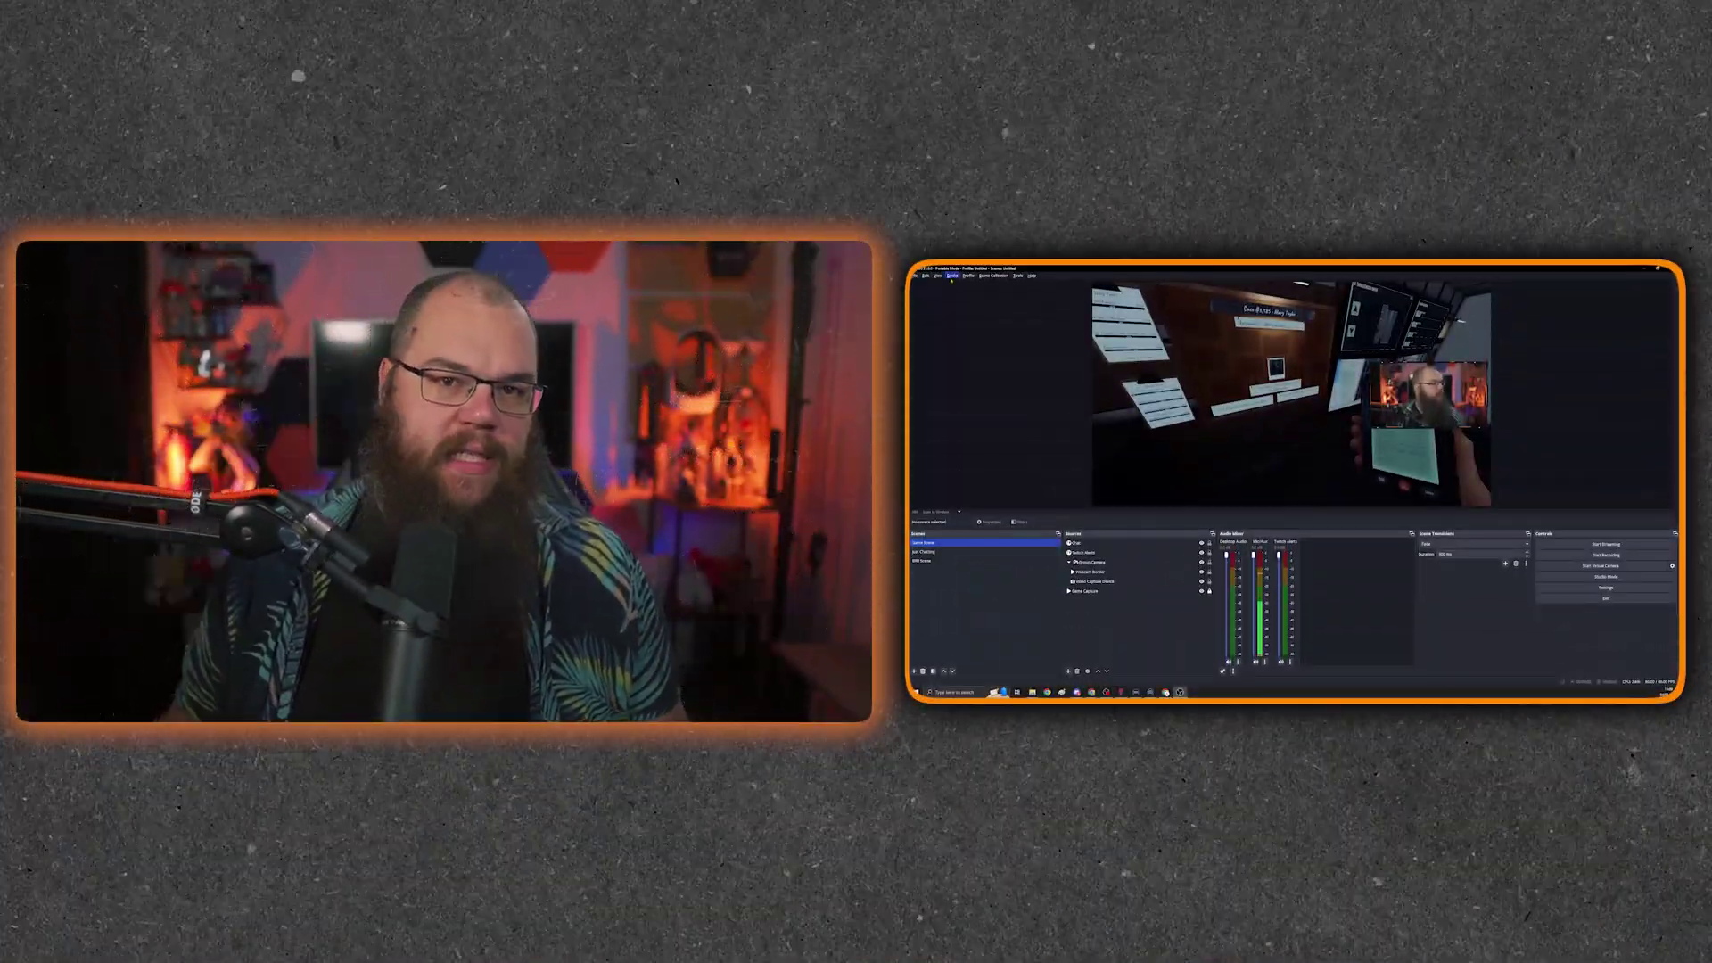
- Turn on the Chat dock, then the Stream Information dock, from the Docks menu
{"action": "left_click", "coordinate": [956, 371]}
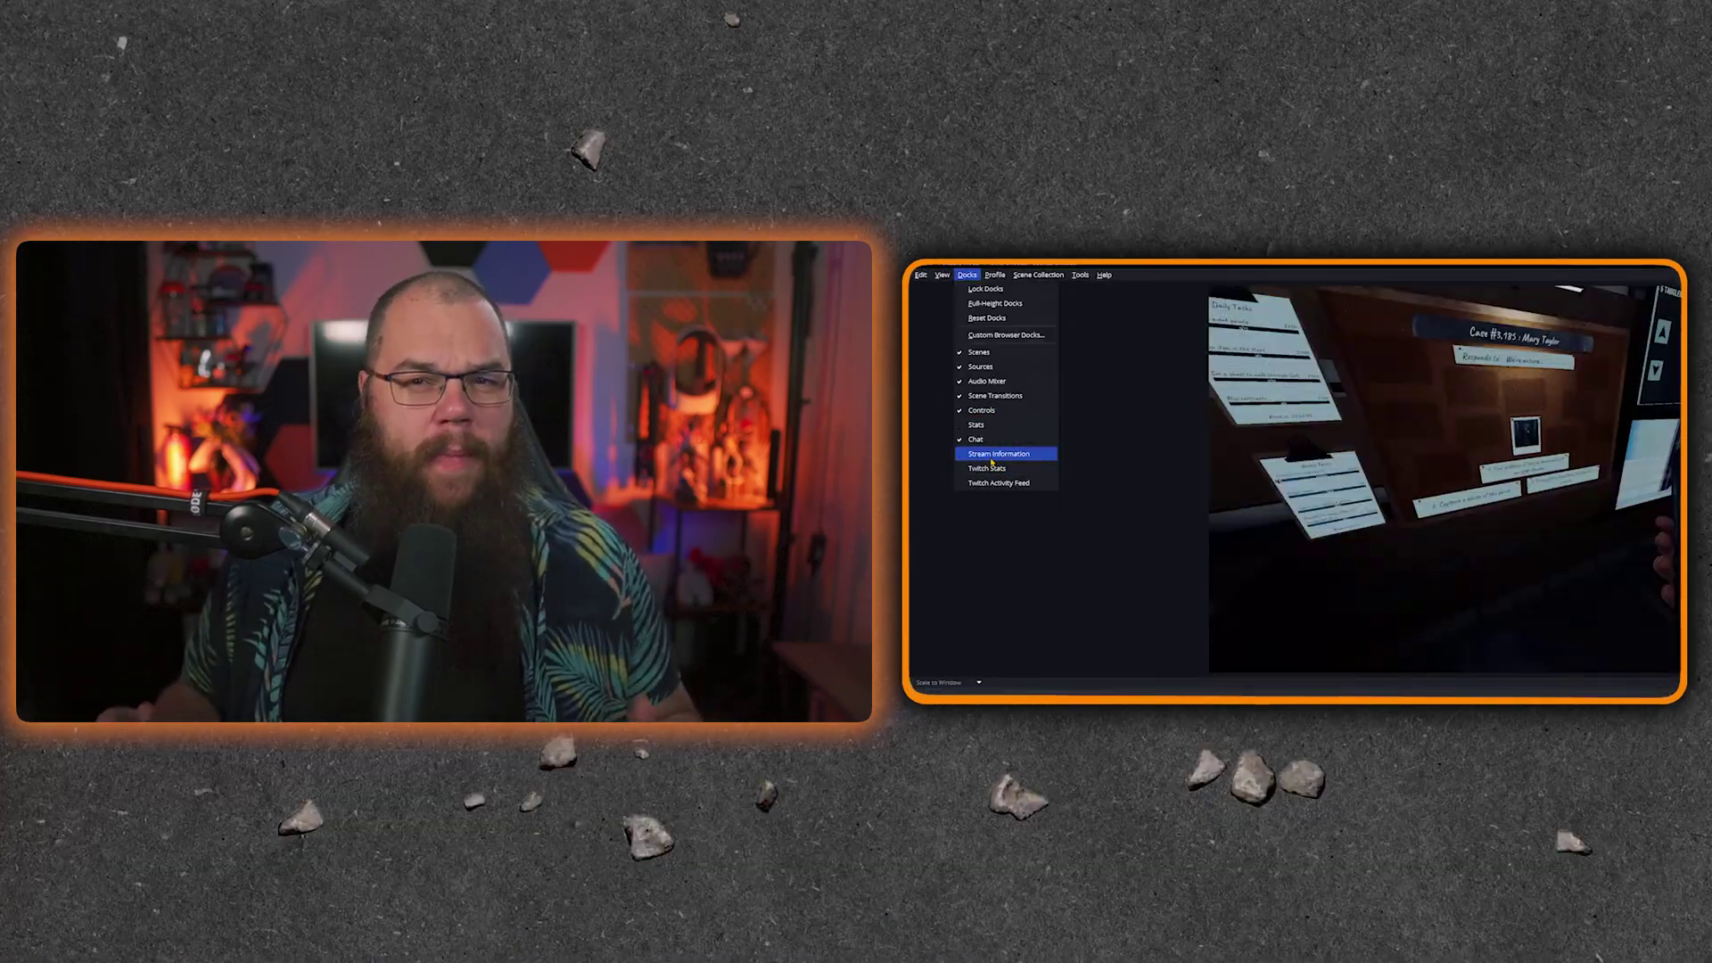
{"action": "left_click", "coordinate": [992, 455]}
{"action": "left_click", "coordinate": [967, 275]}
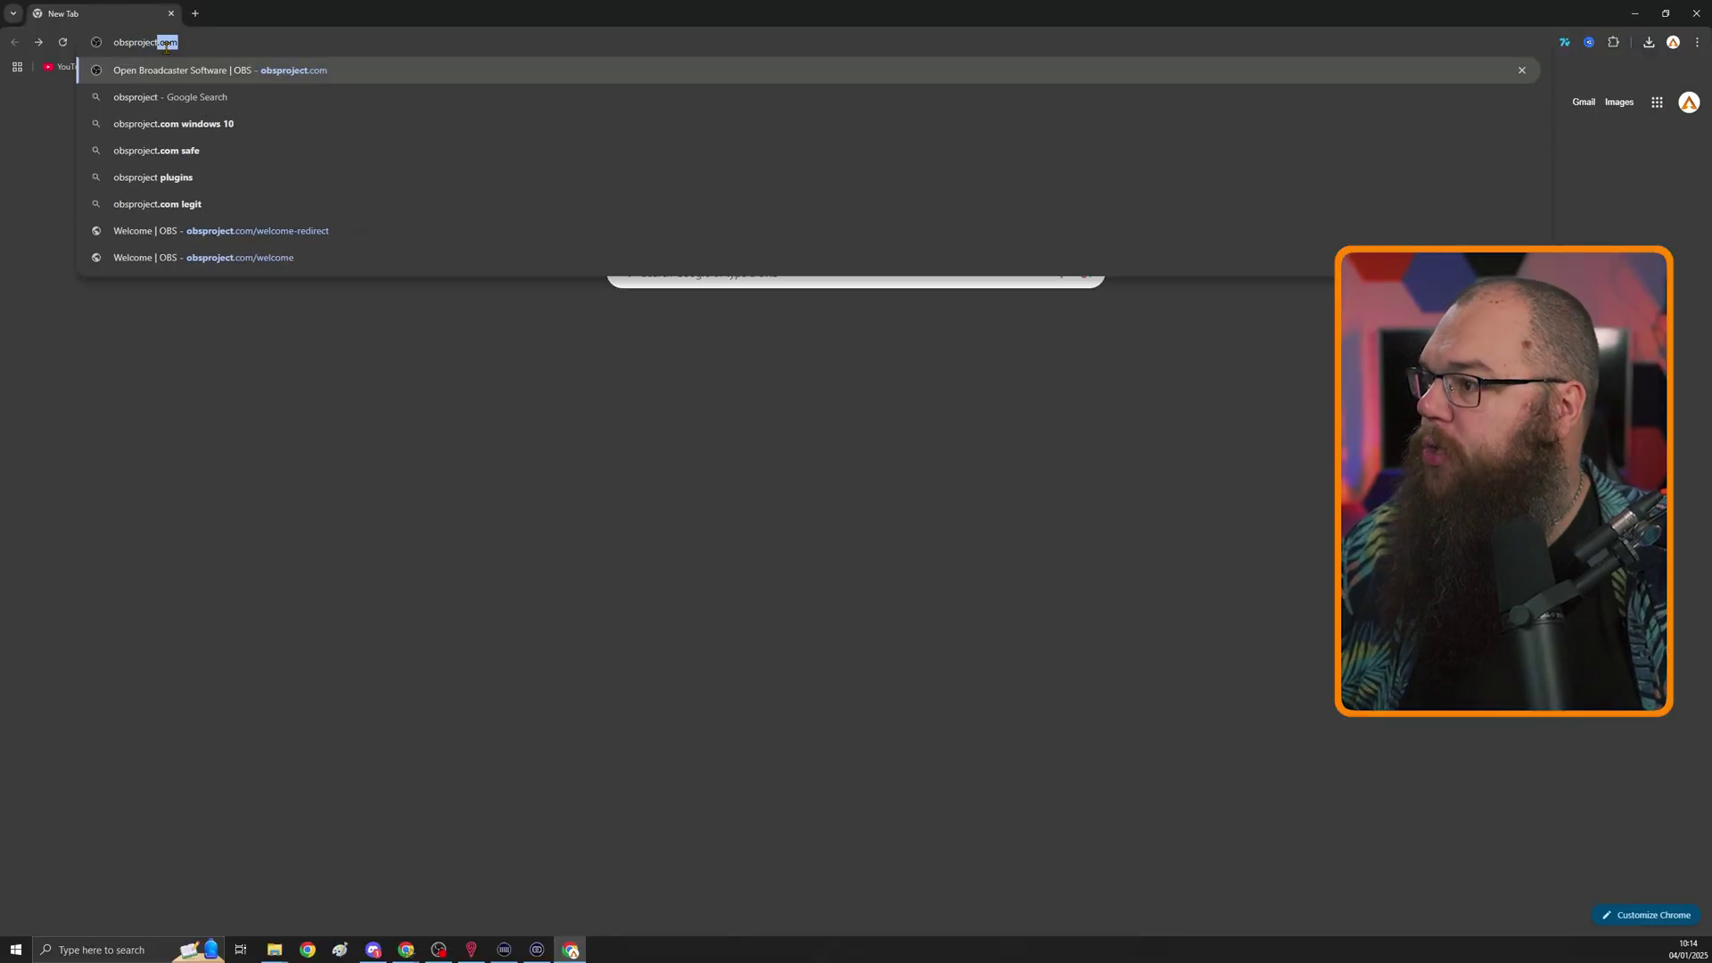
- Go to obsproject.com by entering 'obsproject' in the Chrome address bar
{"action": "type", "text": "sproject"}
{"action": "key", "text": "Return"}
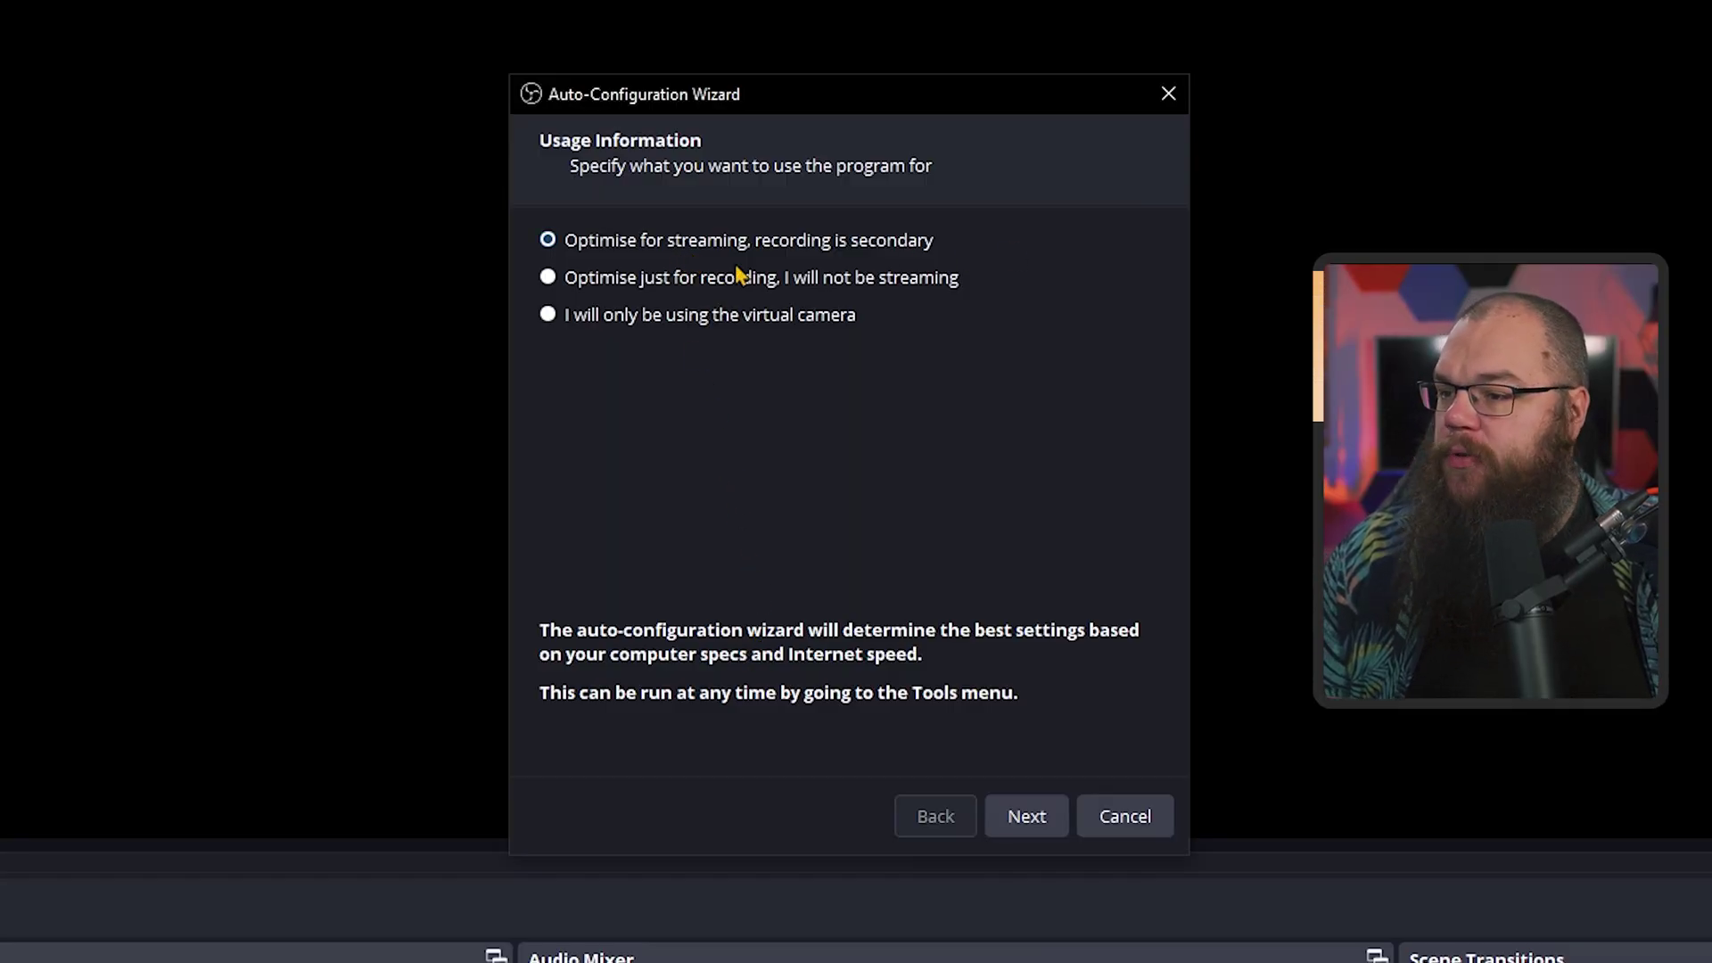
- Auto-configure OBS for streaming at 1920x1080 preferring 60 FPS, and apply the recommended settings
{"action": "left_click", "coordinate": [1027, 814]}
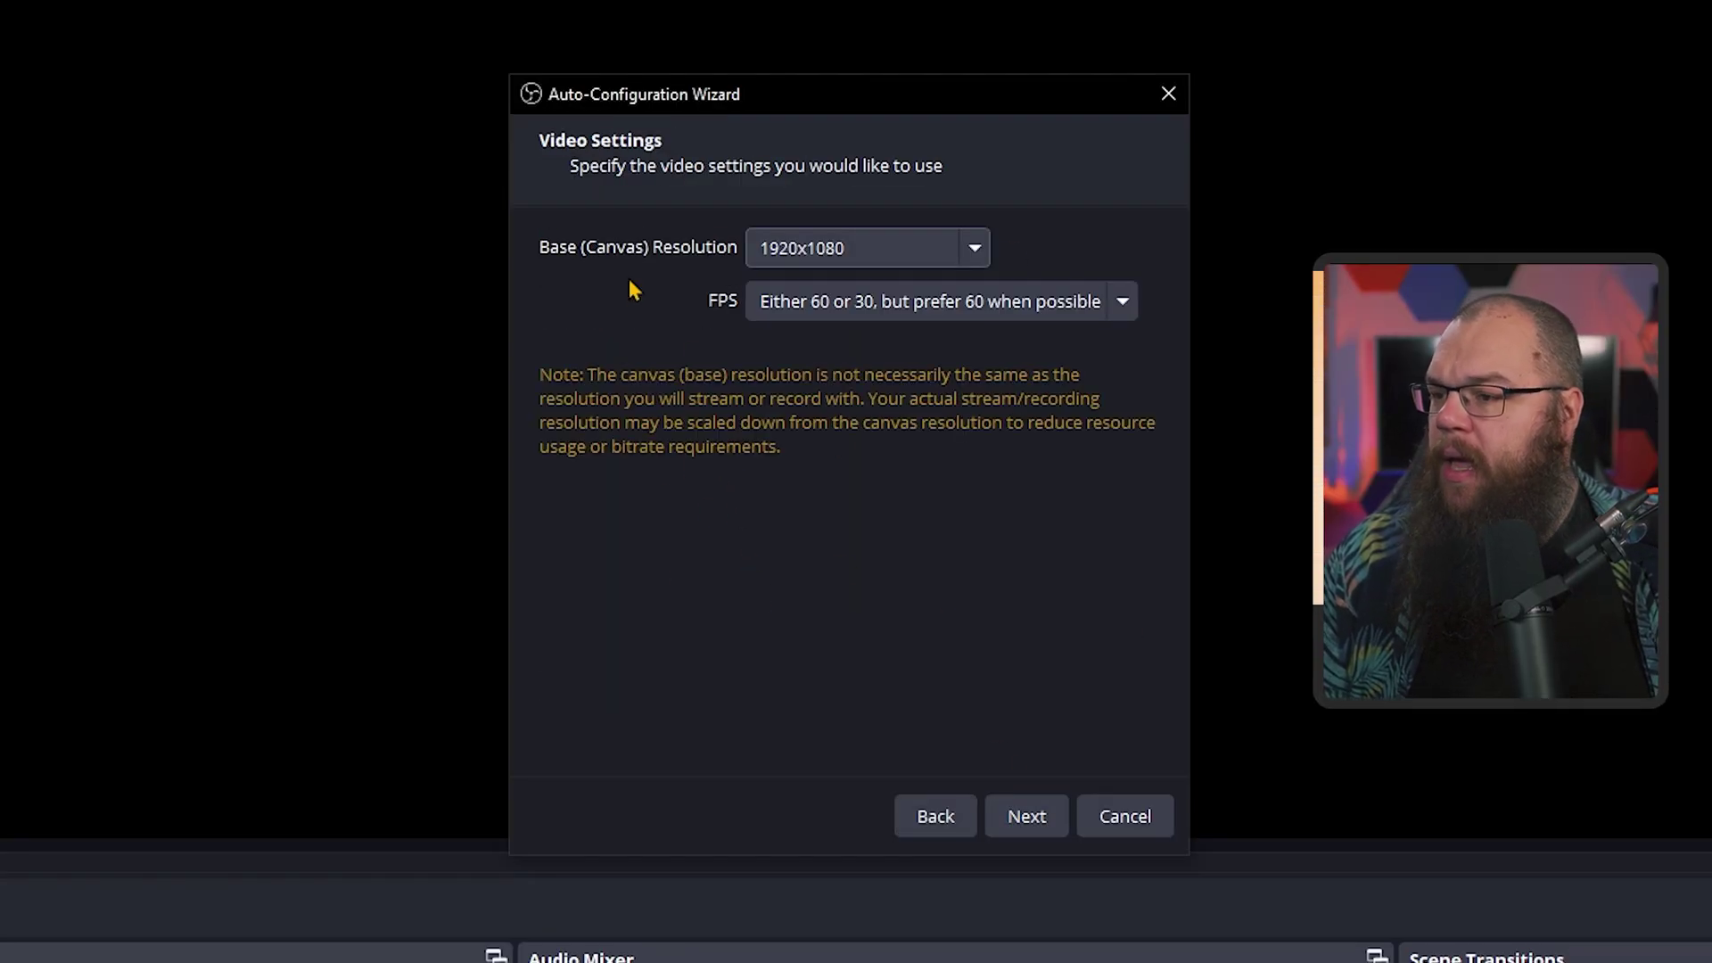
{"action": "left_click", "coordinate": [817, 253]}
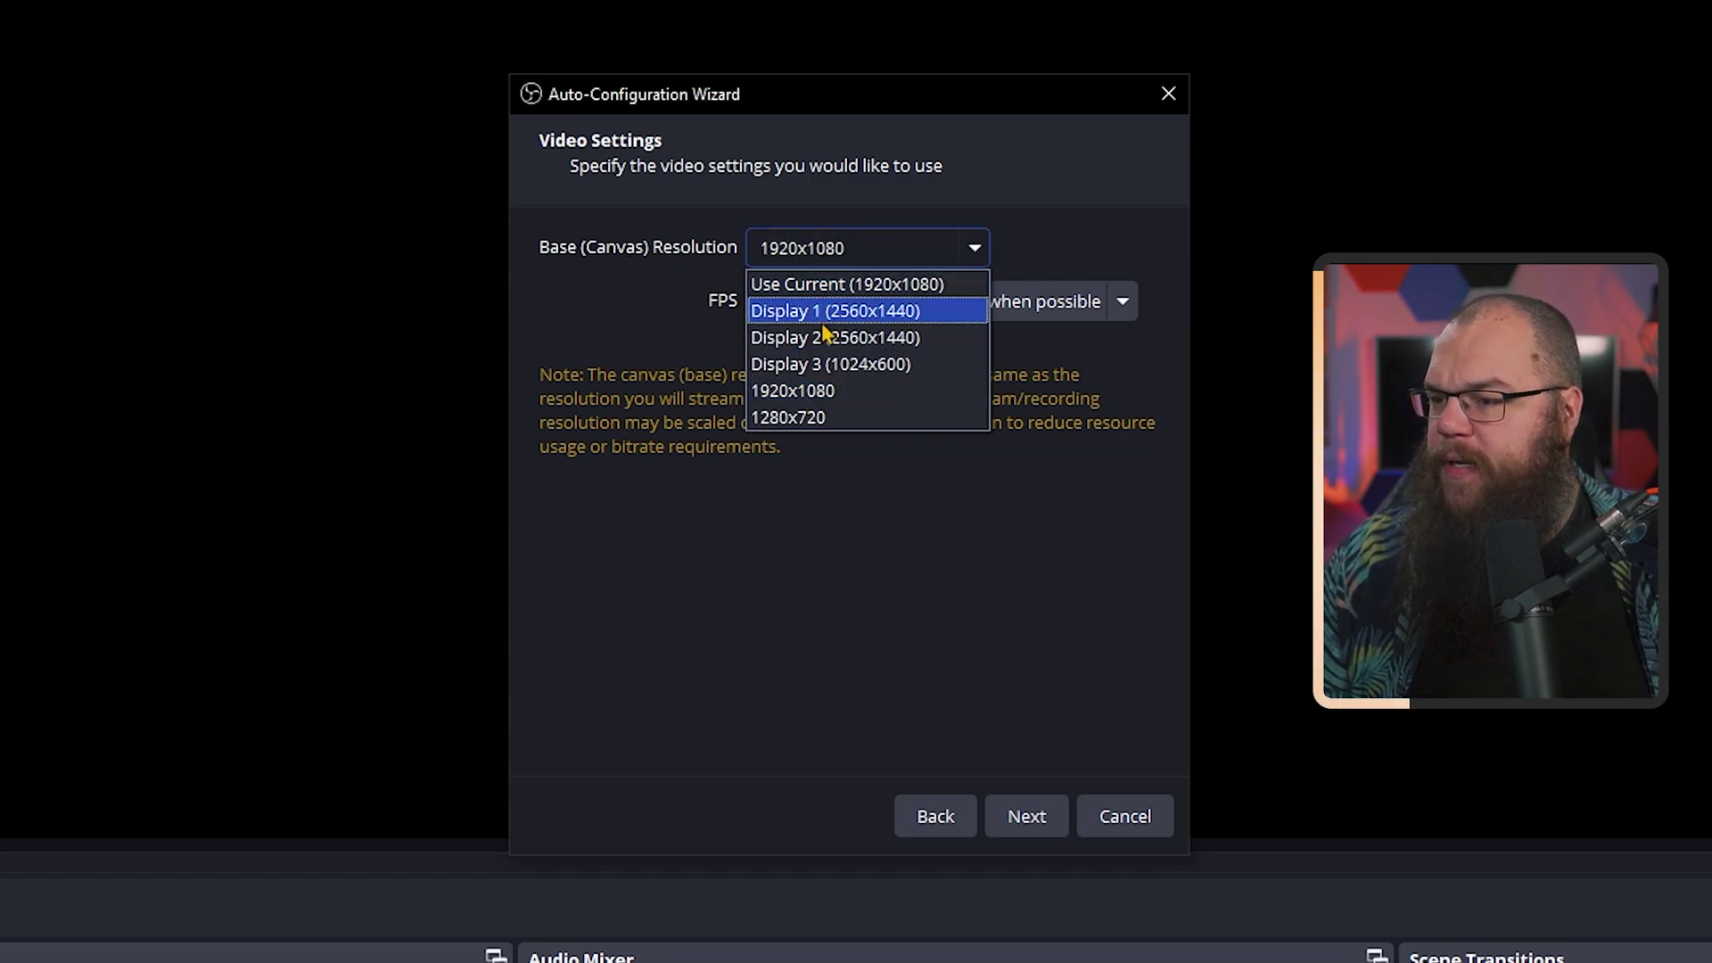
{"action": "left_click", "coordinate": [822, 397]}
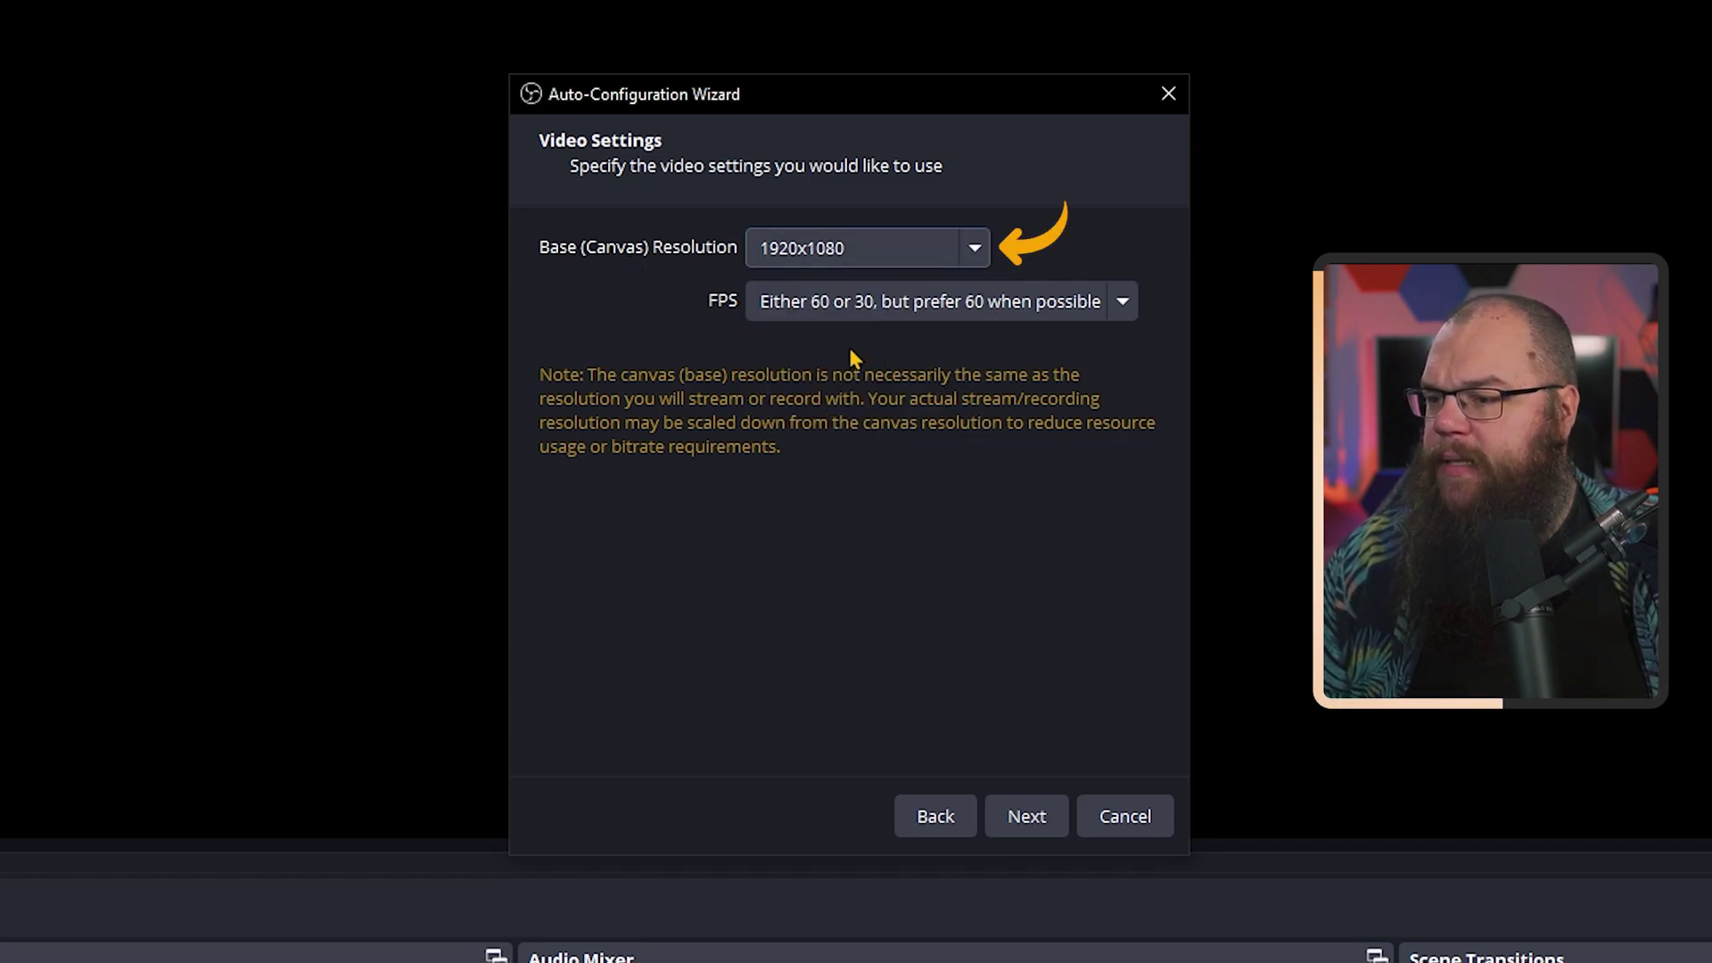
{"action": "left_click", "coordinate": [815, 310]}
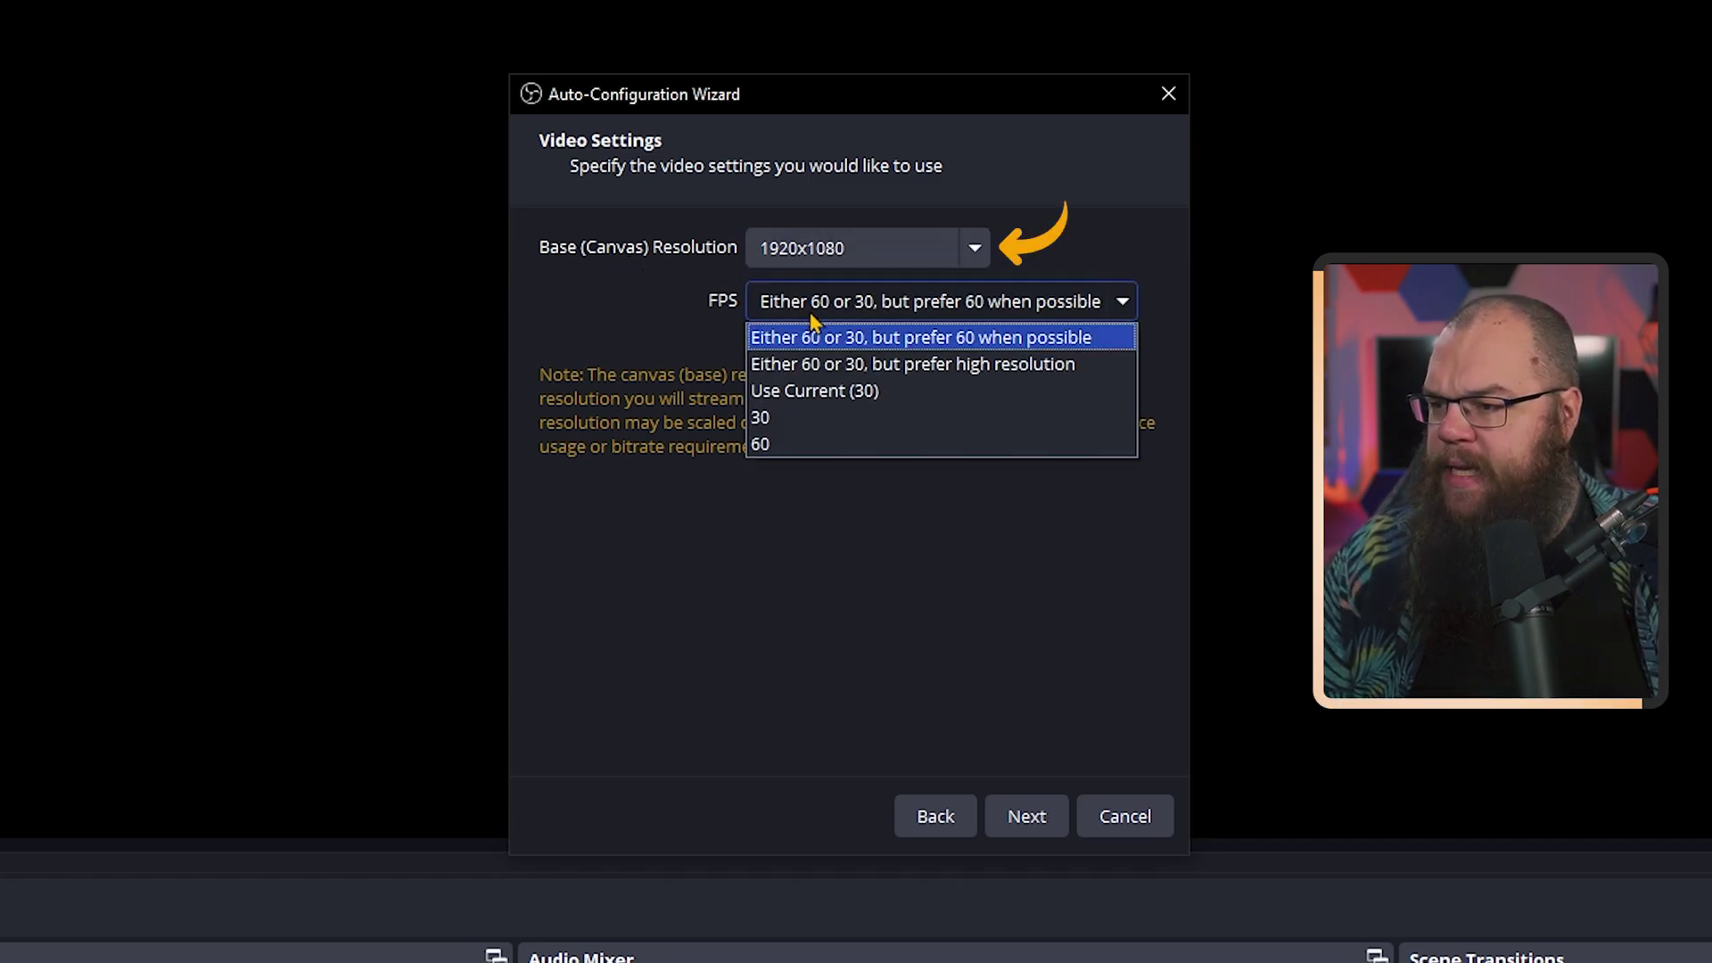
{"action": "left_click", "coordinate": [847, 346]}
{"action": "left_click", "coordinate": [1039, 825]}
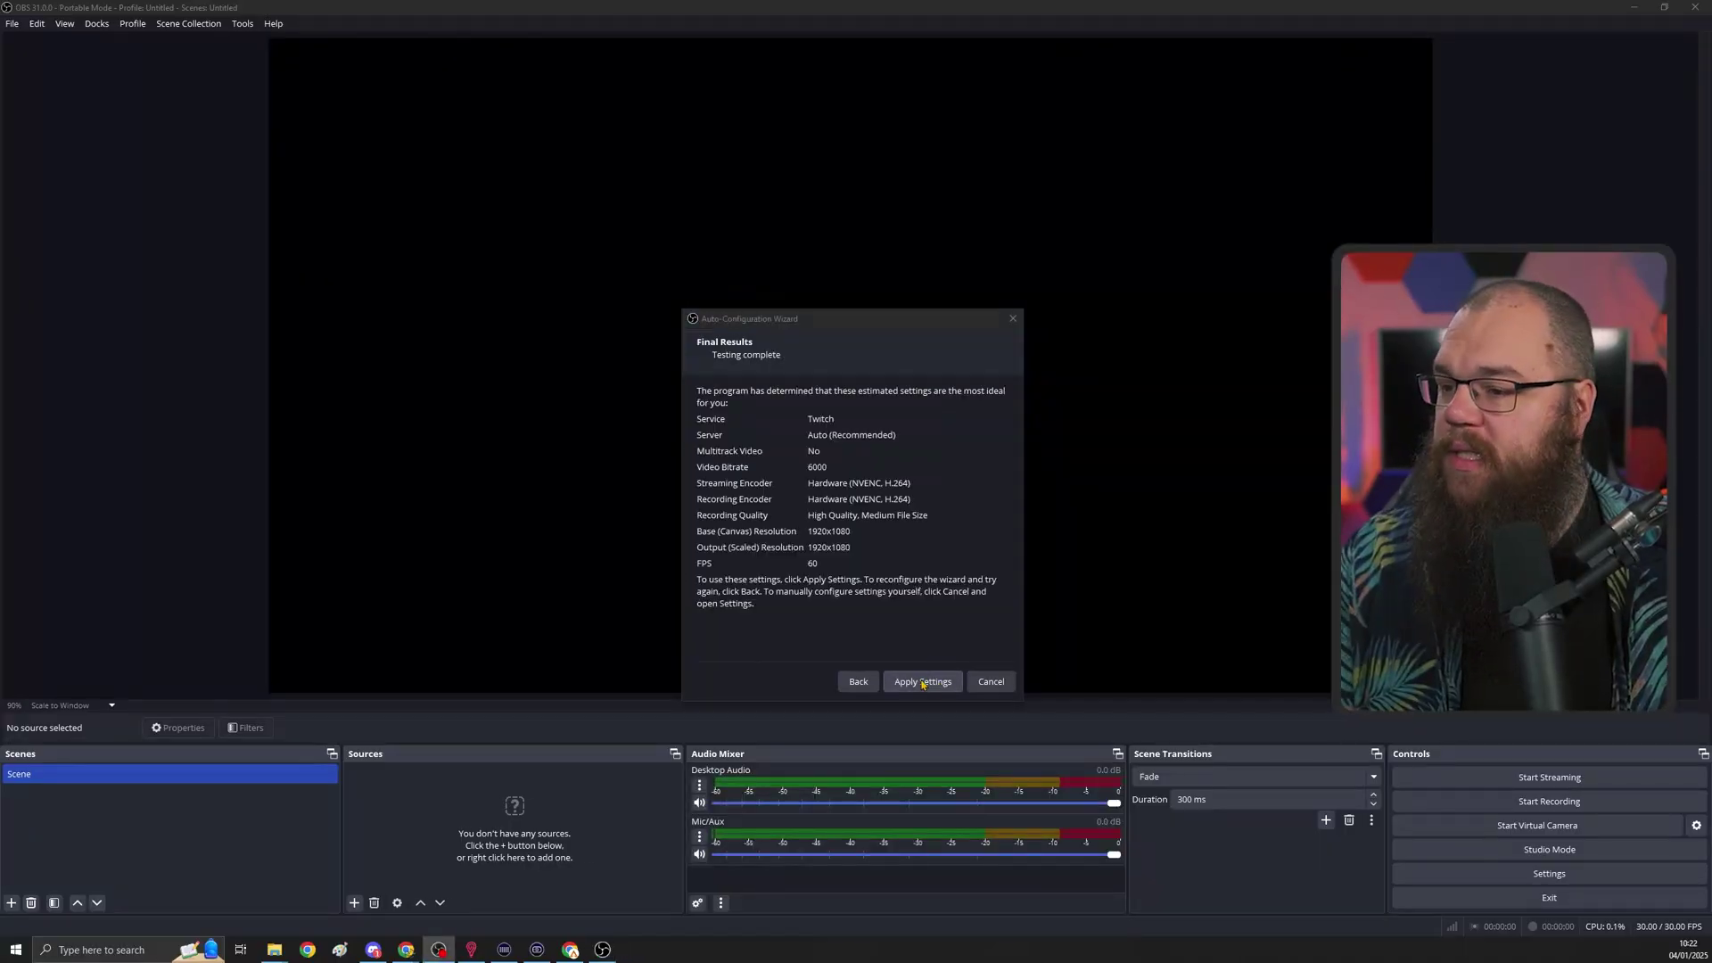
{"action": "left_click", "coordinate": [927, 681]}
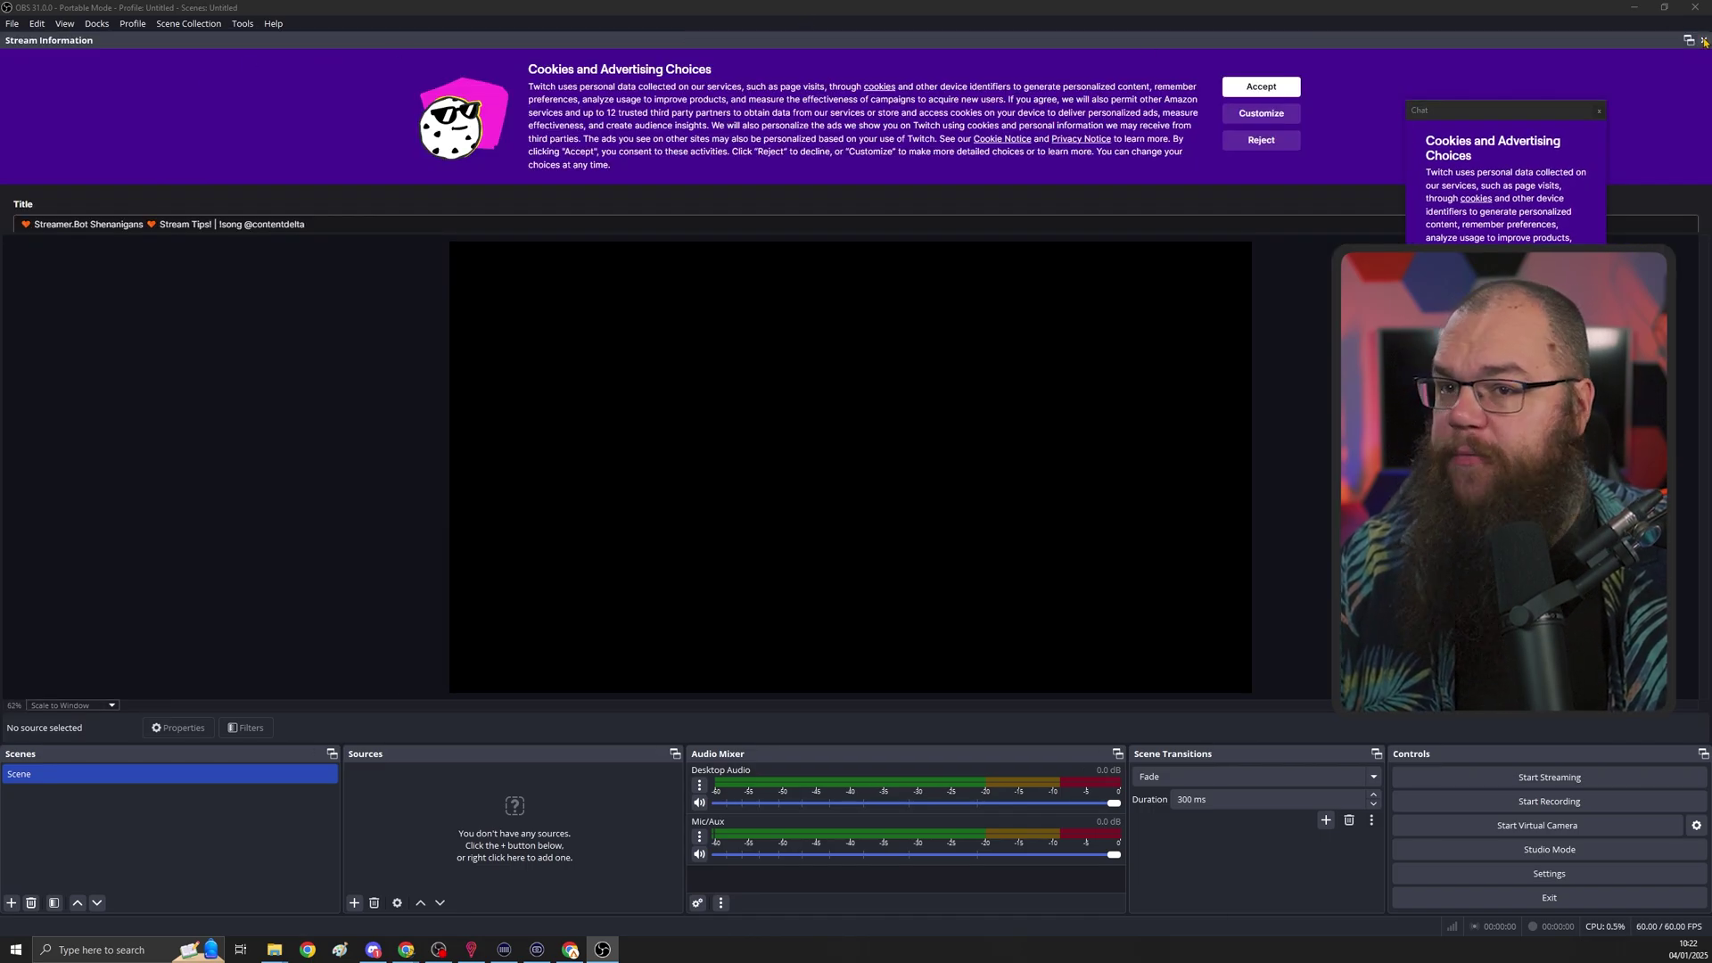
- Close the Stream Information and Chat docks and dismiss the closed-dock notice
{"action": "left_click", "coordinate": [1704, 41]}
{"action": "left_click", "coordinate": [996, 502]}
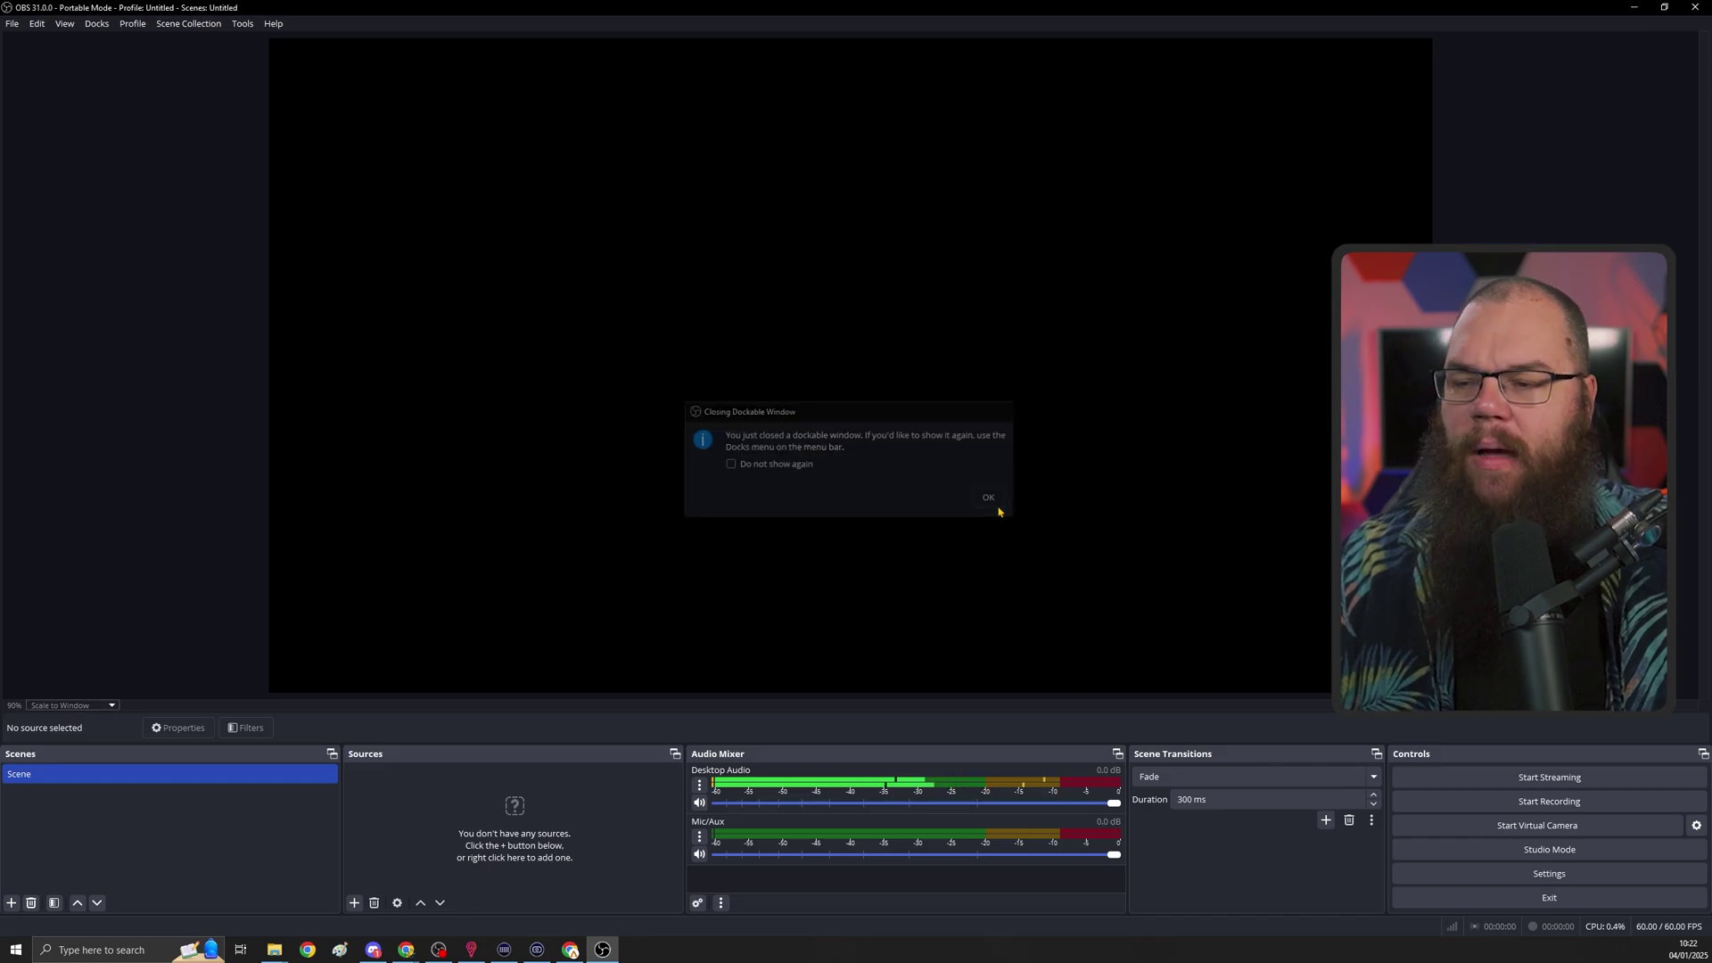
{"action": "left_click", "coordinate": [992, 500]}
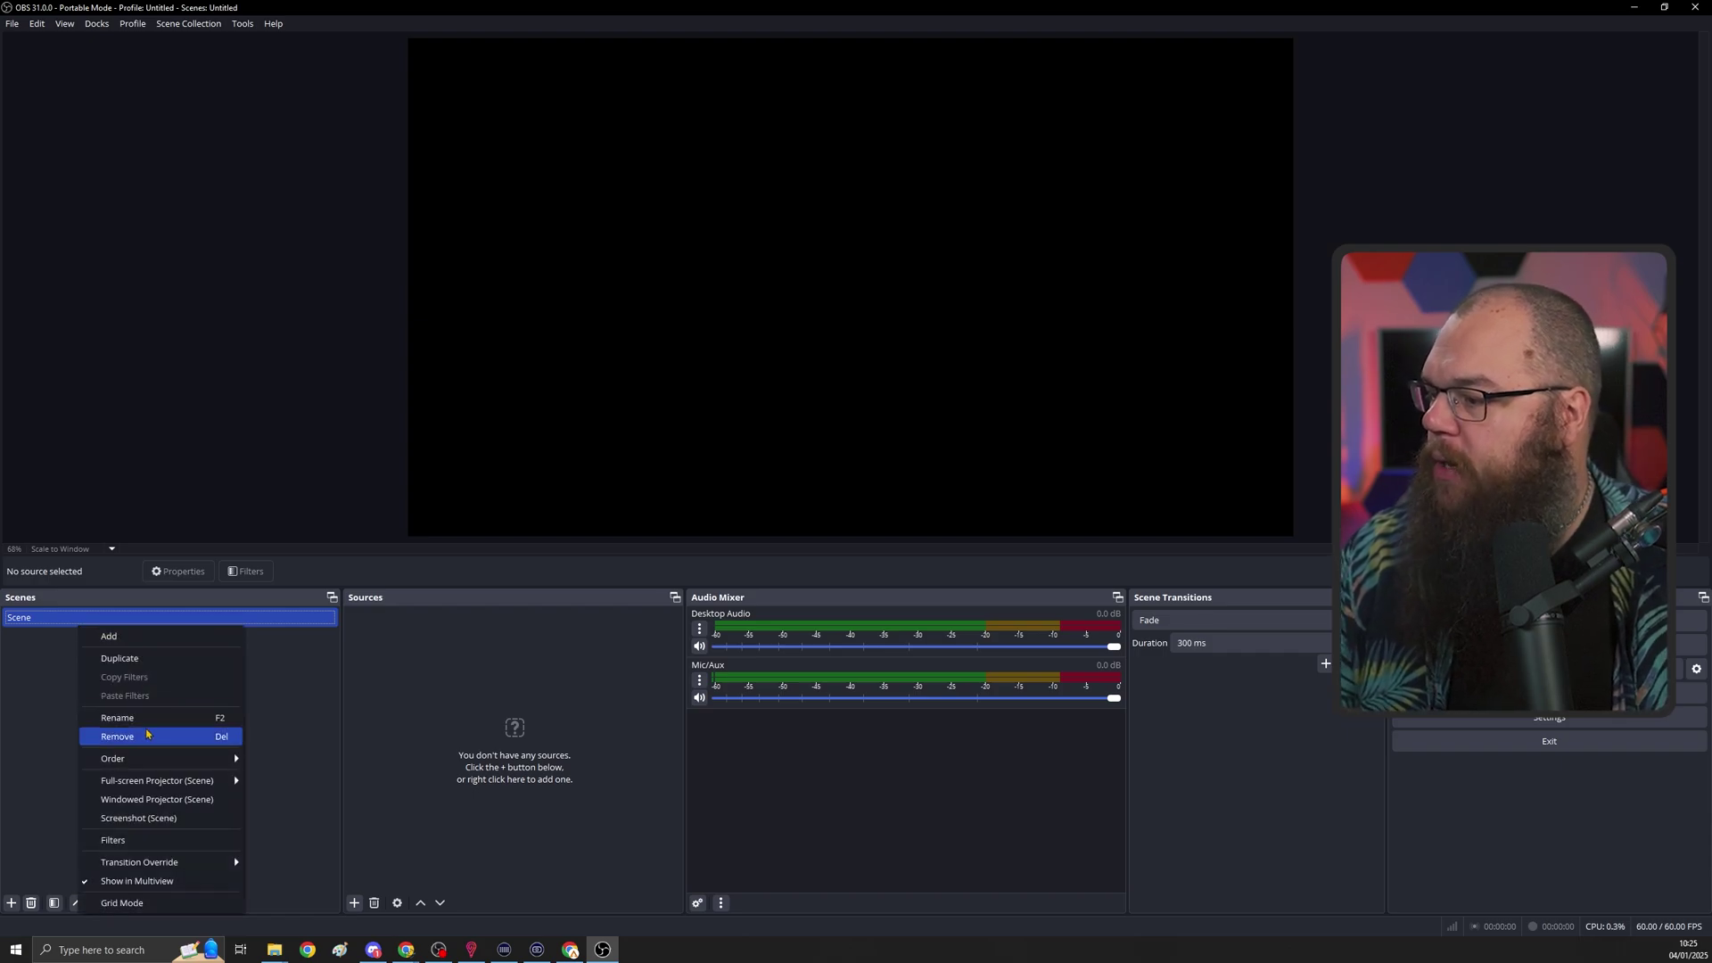
- Rename the default 'Scene' to 'Game Scene'
{"action": "left_click", "coordinate": [151, 718]}
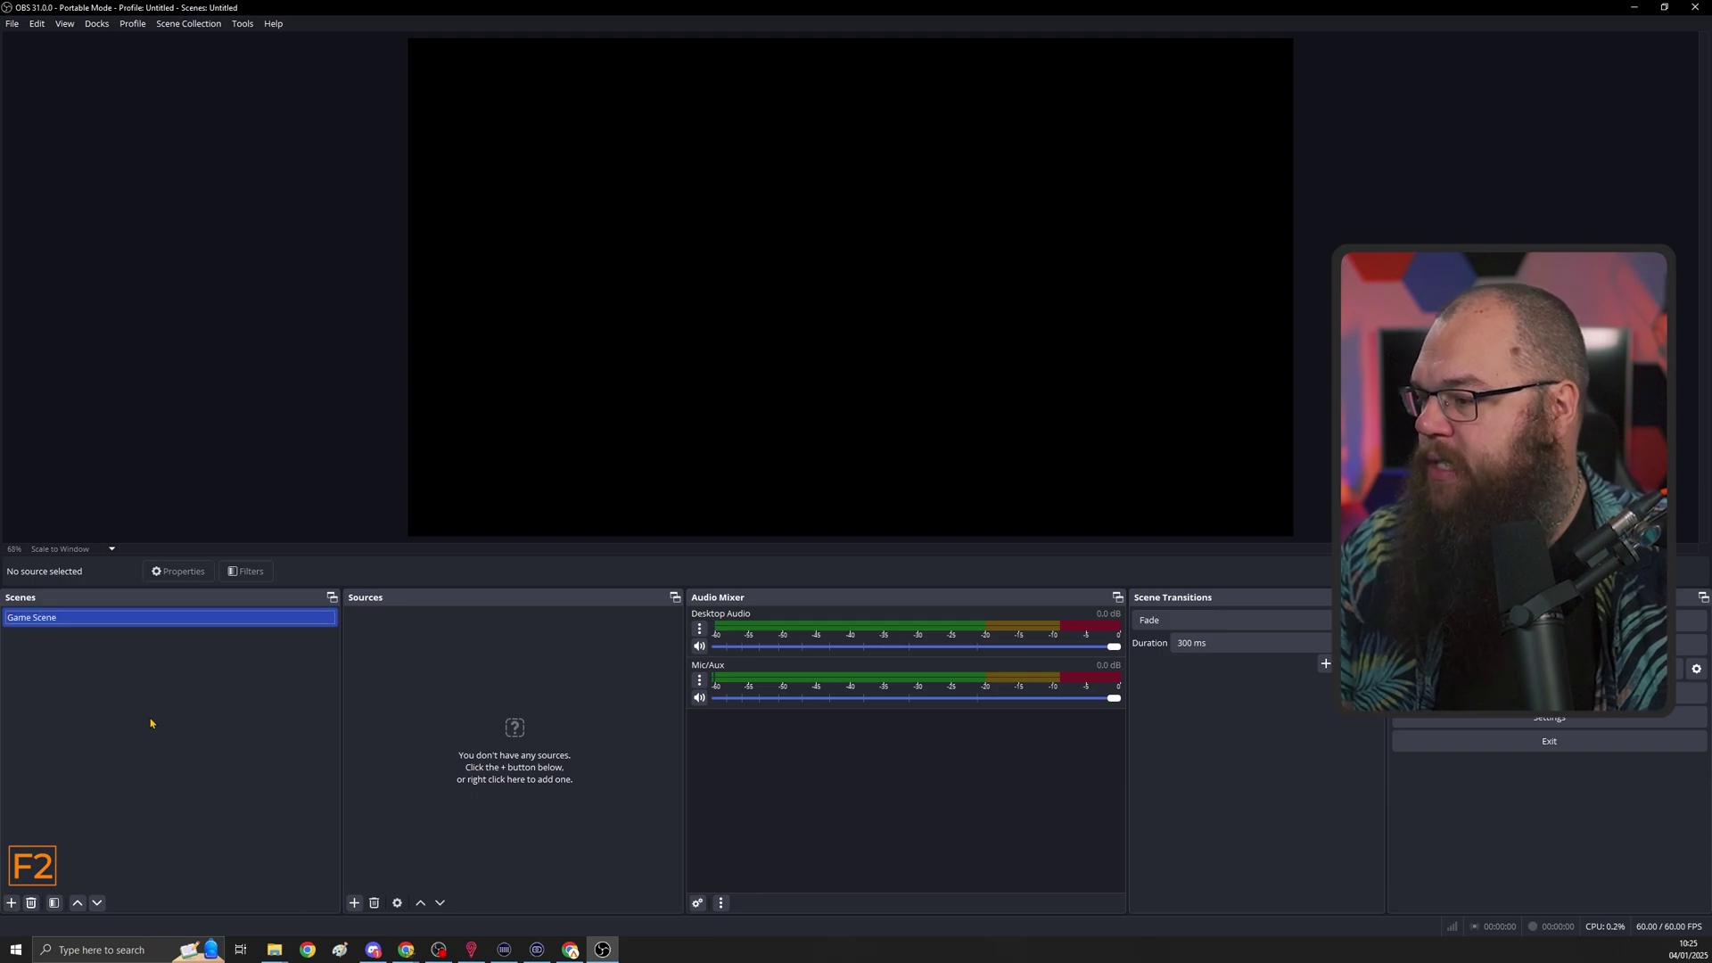
{"action": "key", "text": "Return"}
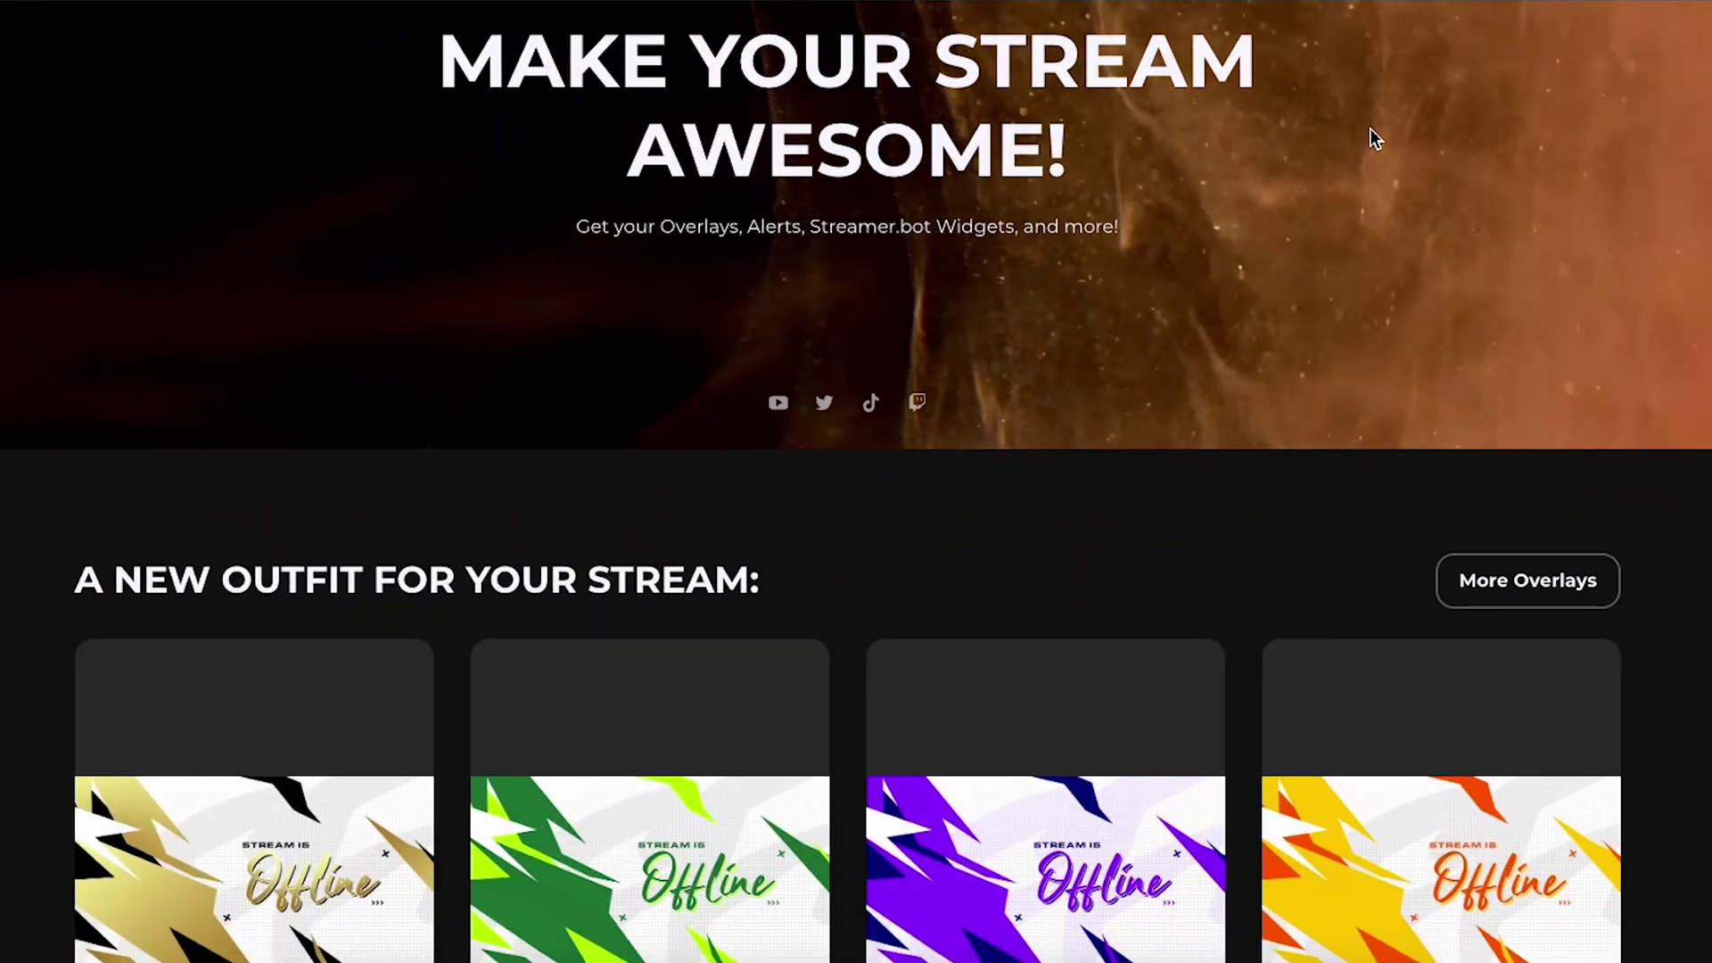
- Scroll the Content Delta homepage past the overlay packs to the free Streamer.bot assets
{"action": "scroll", "coordinate": [1367, 130], "scroll_direction": "down", "scroll_amount": 8}
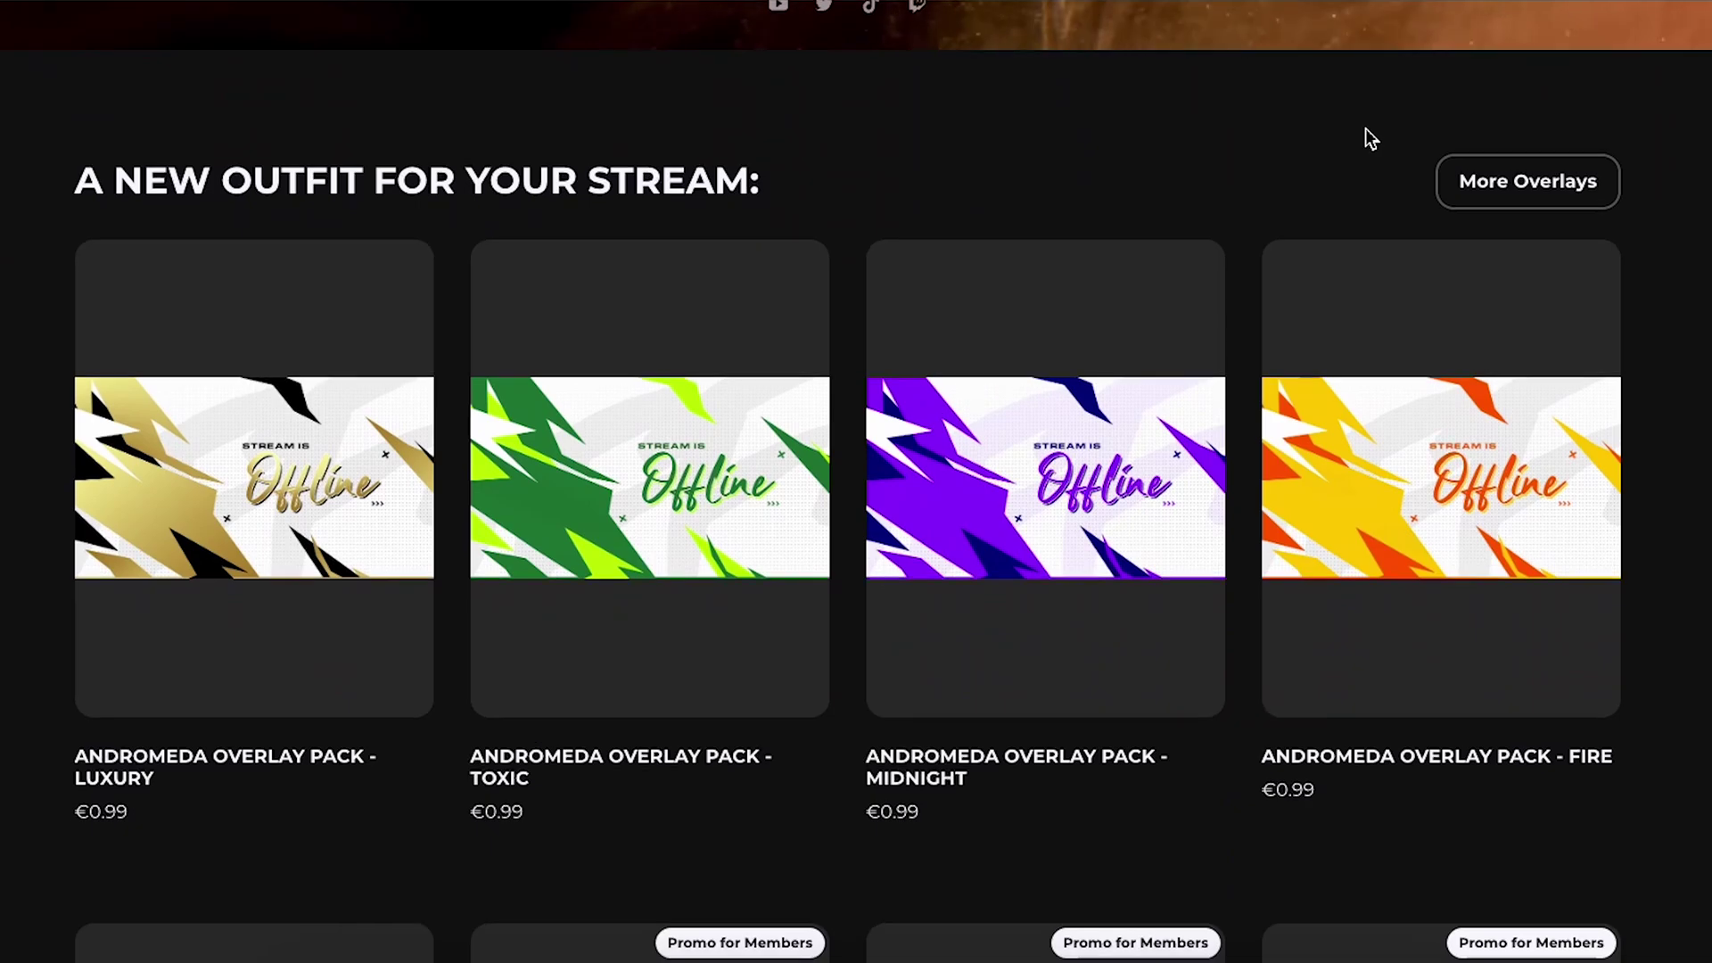
{"action": "scroll", "coordinate": [1367, 140], "scroll_direction": "down", "scroll_amount": 6}
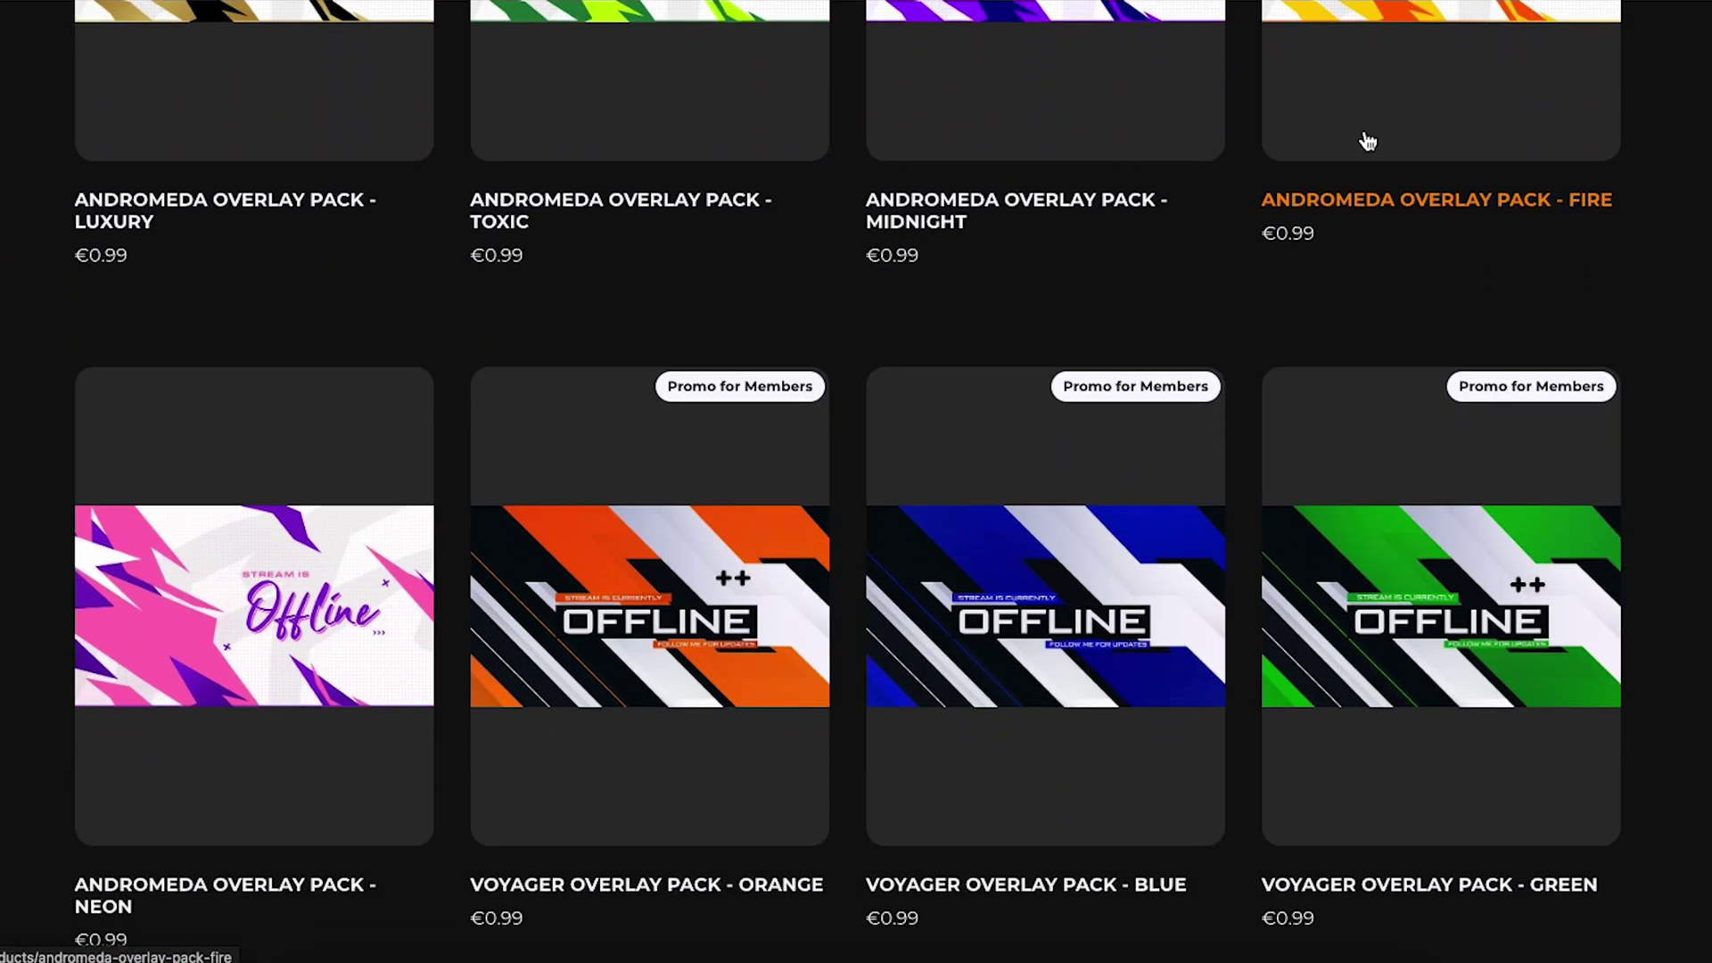
{"action": "scroll", "coordinate": [1362, 132], "scroll_direction": "down", "scroll_amount": 6}
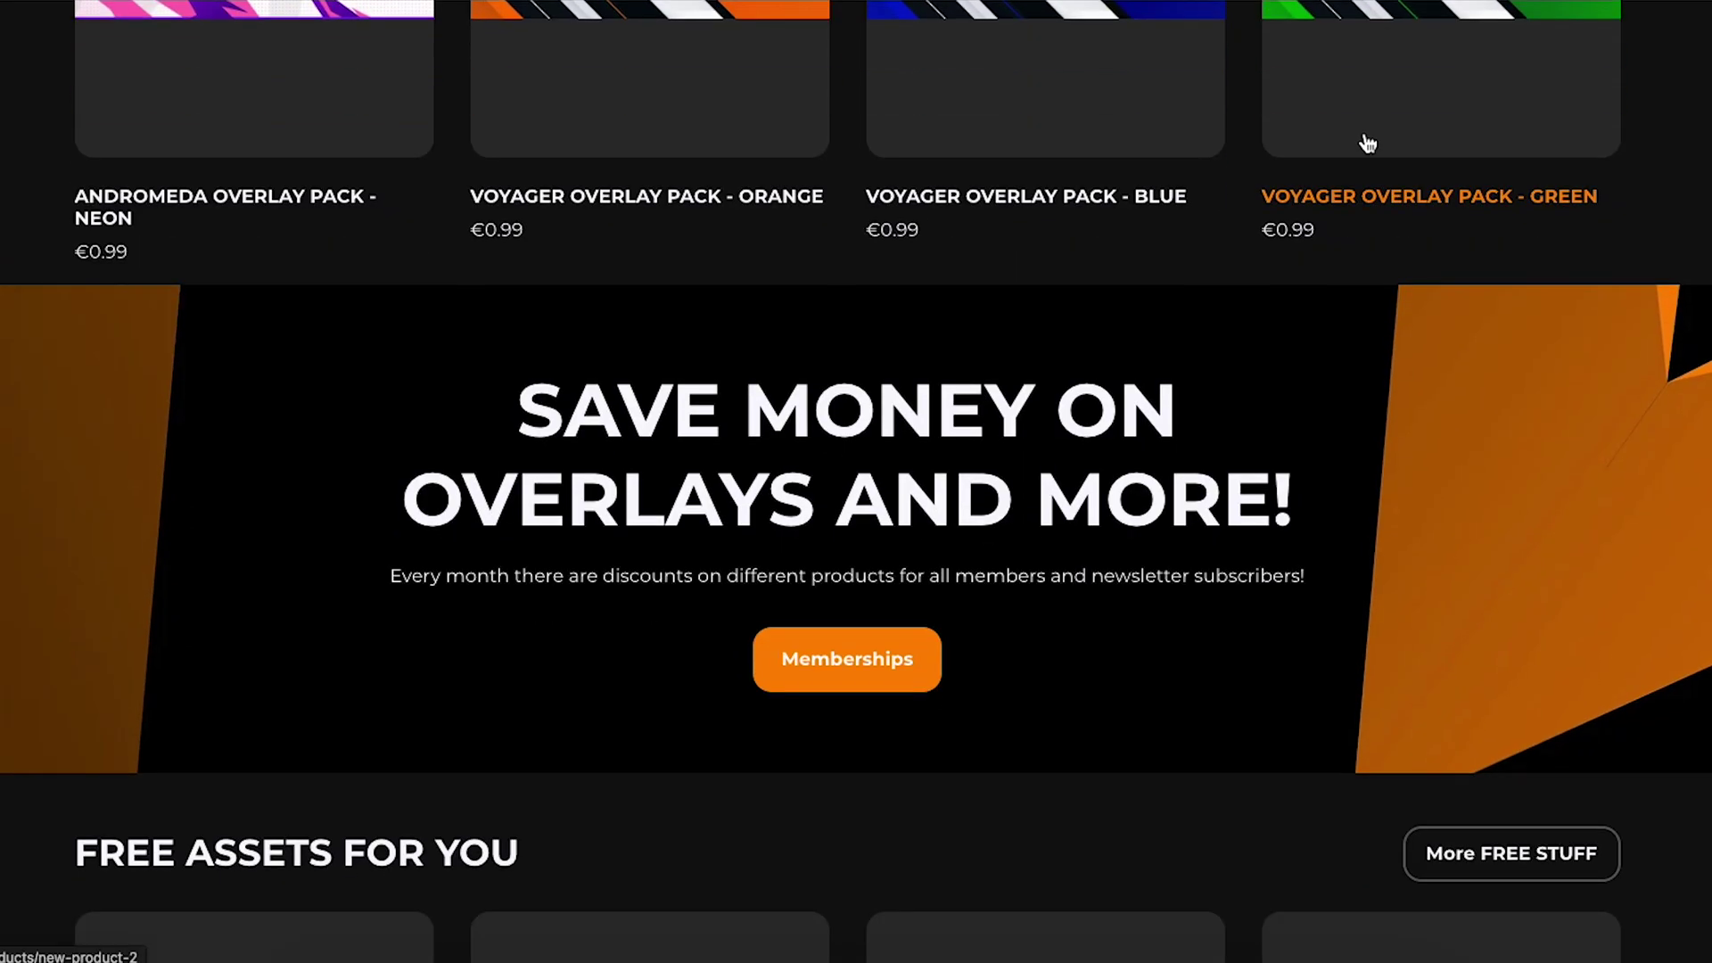
{"action": "scroll", "coordinate": [1361, 132], "scroll_direction": "down", "scroll_amount": 3}
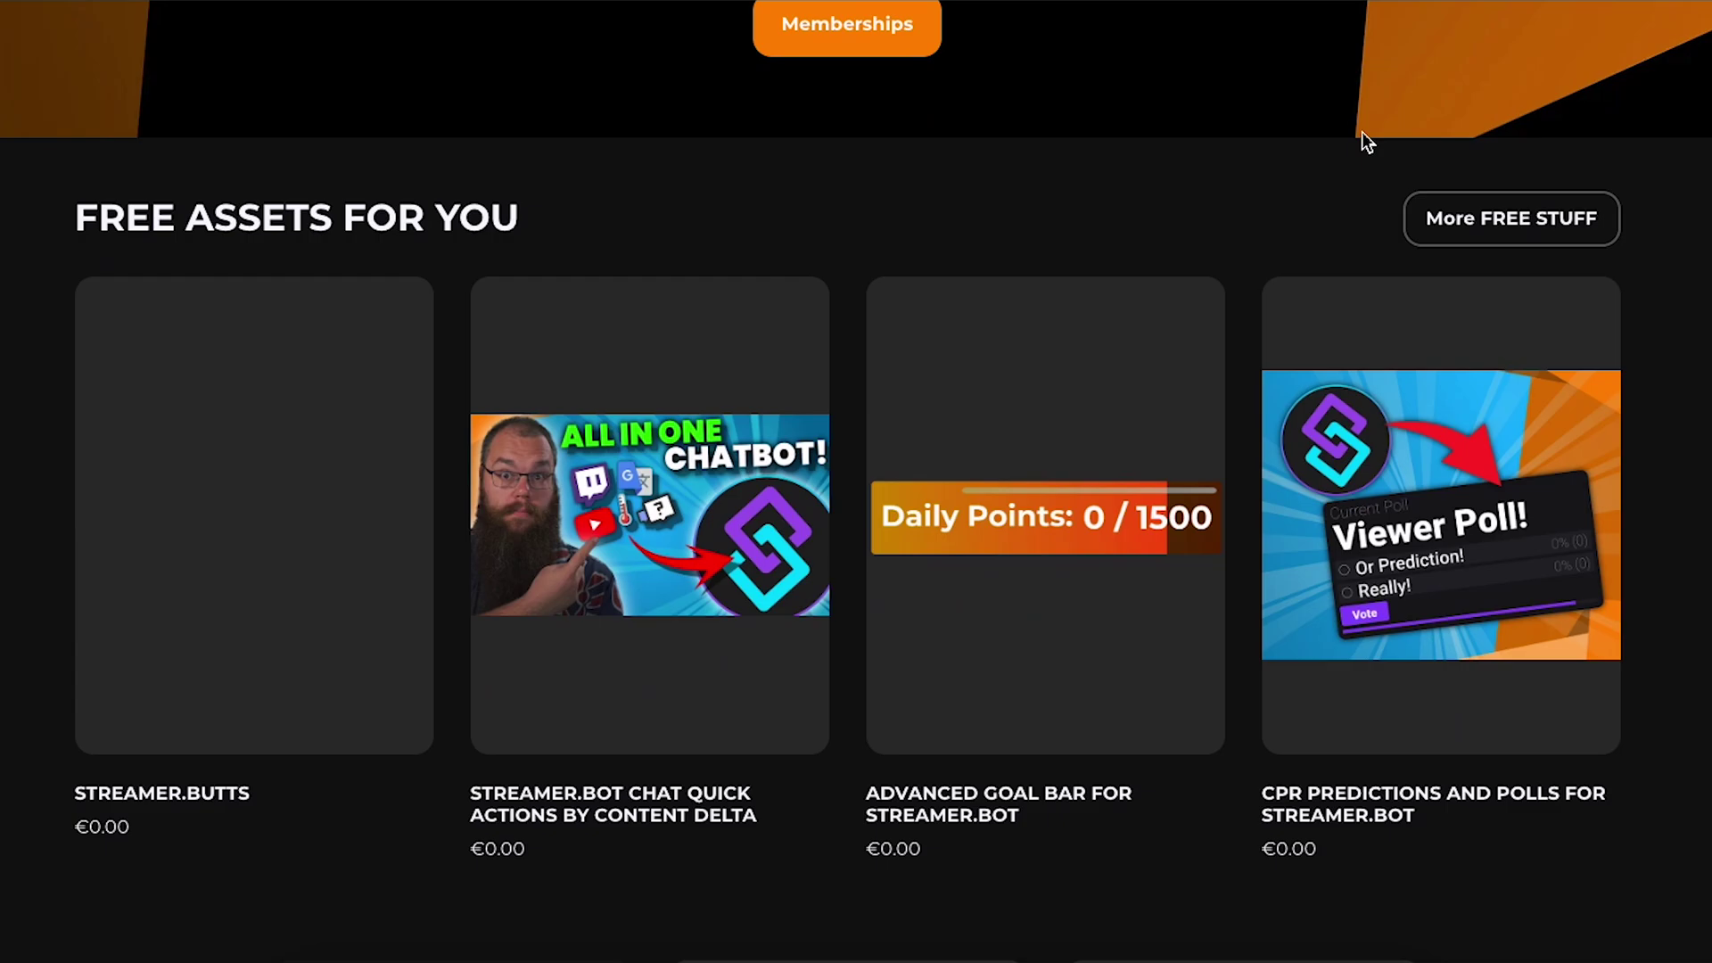
{"action": "scroll", "coordinate": [1362, 132], "scroll_direction": "down", "scroll_amount": 3}
{"action": "scroll", "coordinate": [1360, 138], "scroll_direction": "down", "scroll_amount": 9}
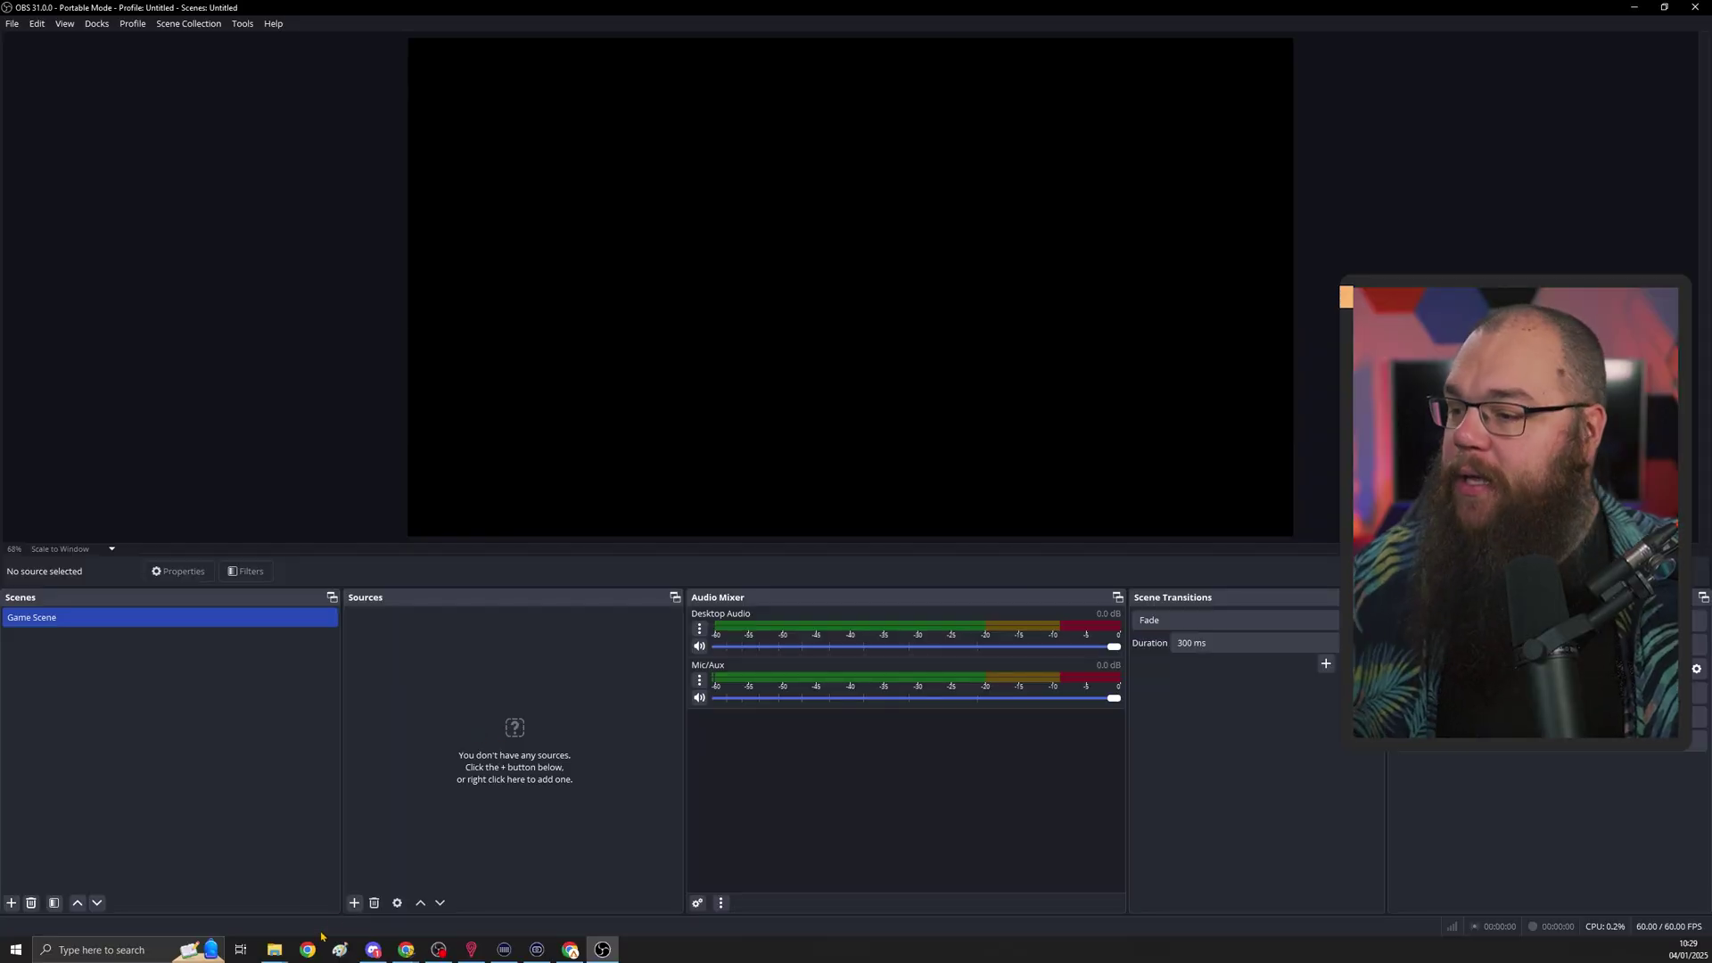
- Add a Game Capture source in 'Capture specific window' mode targeting the game window
{"action": "left_click", "coordinate": [354, 902]}
{"action": "left_click", "coordinate": [431, 692]}
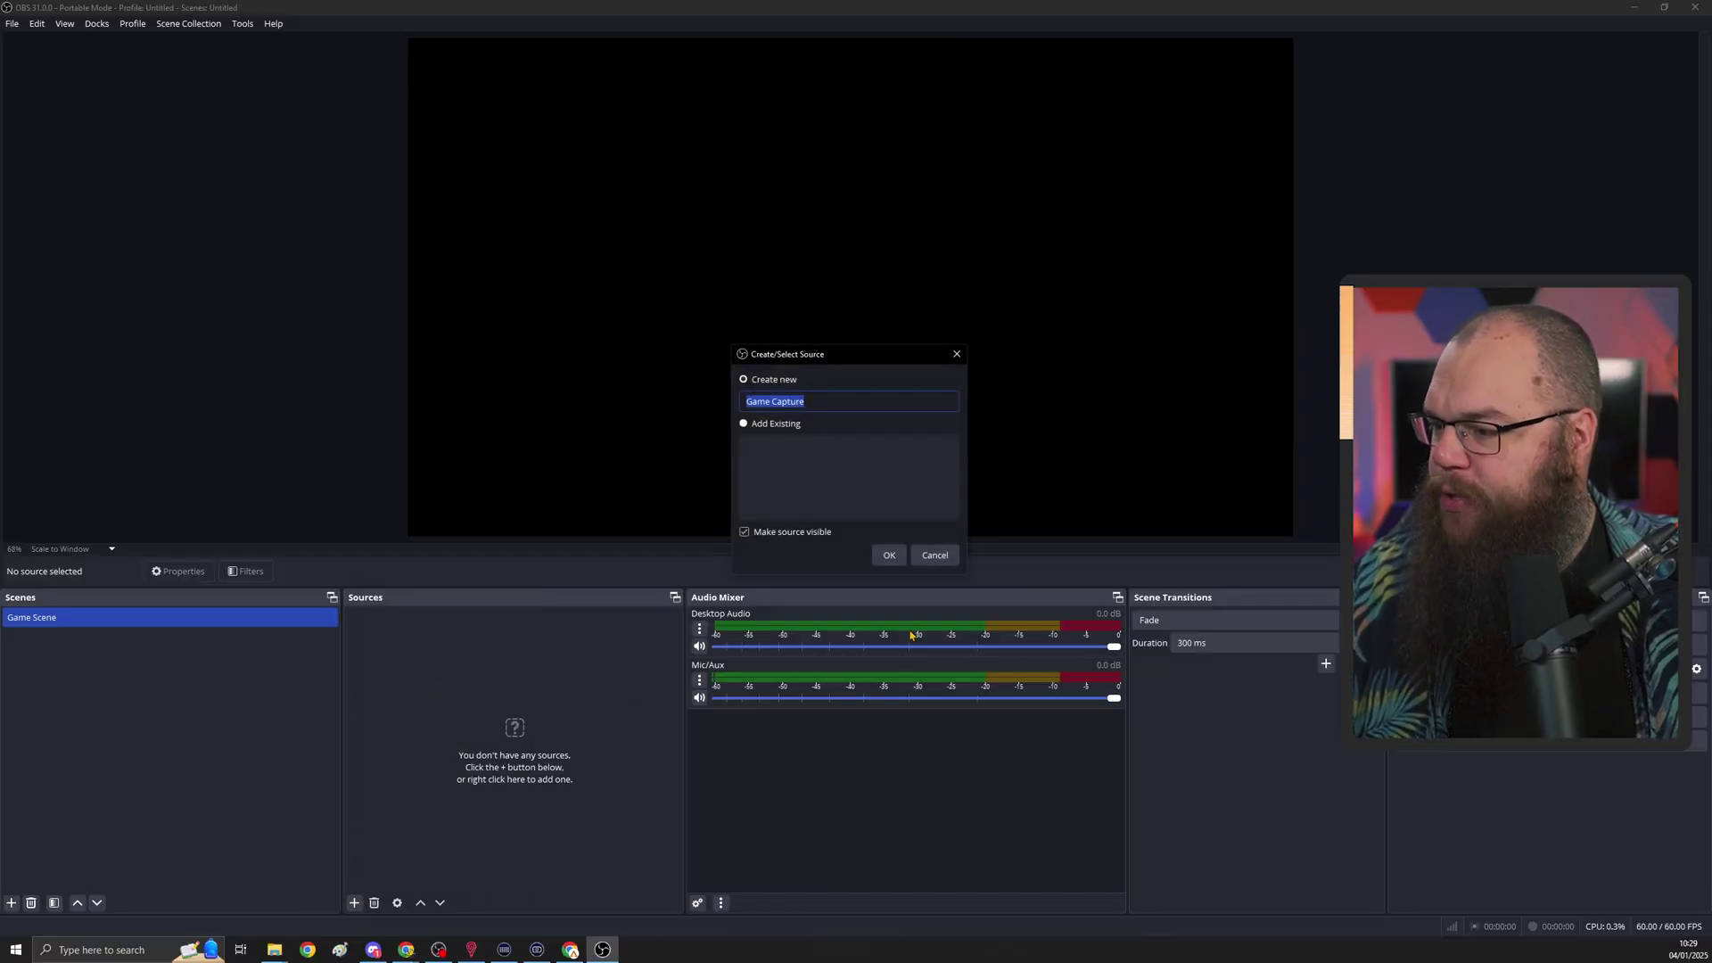
{"action": "key", "text": "Return"}
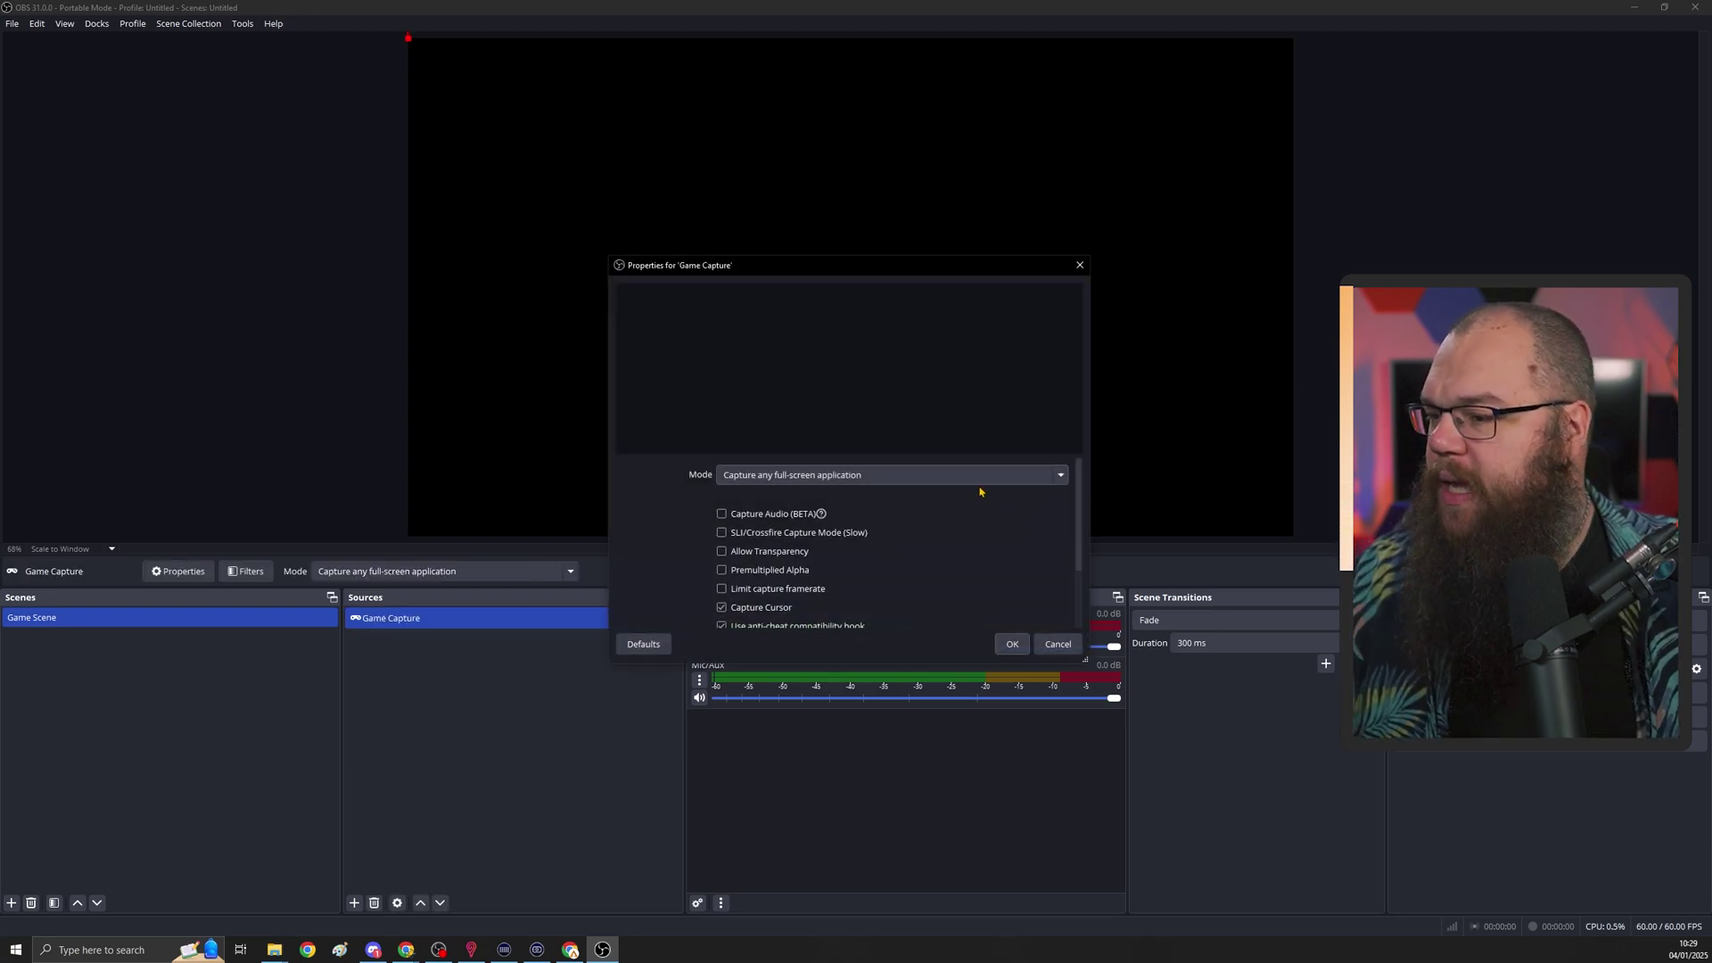
{"action": "left_click", "coordinate": [915, 481]}
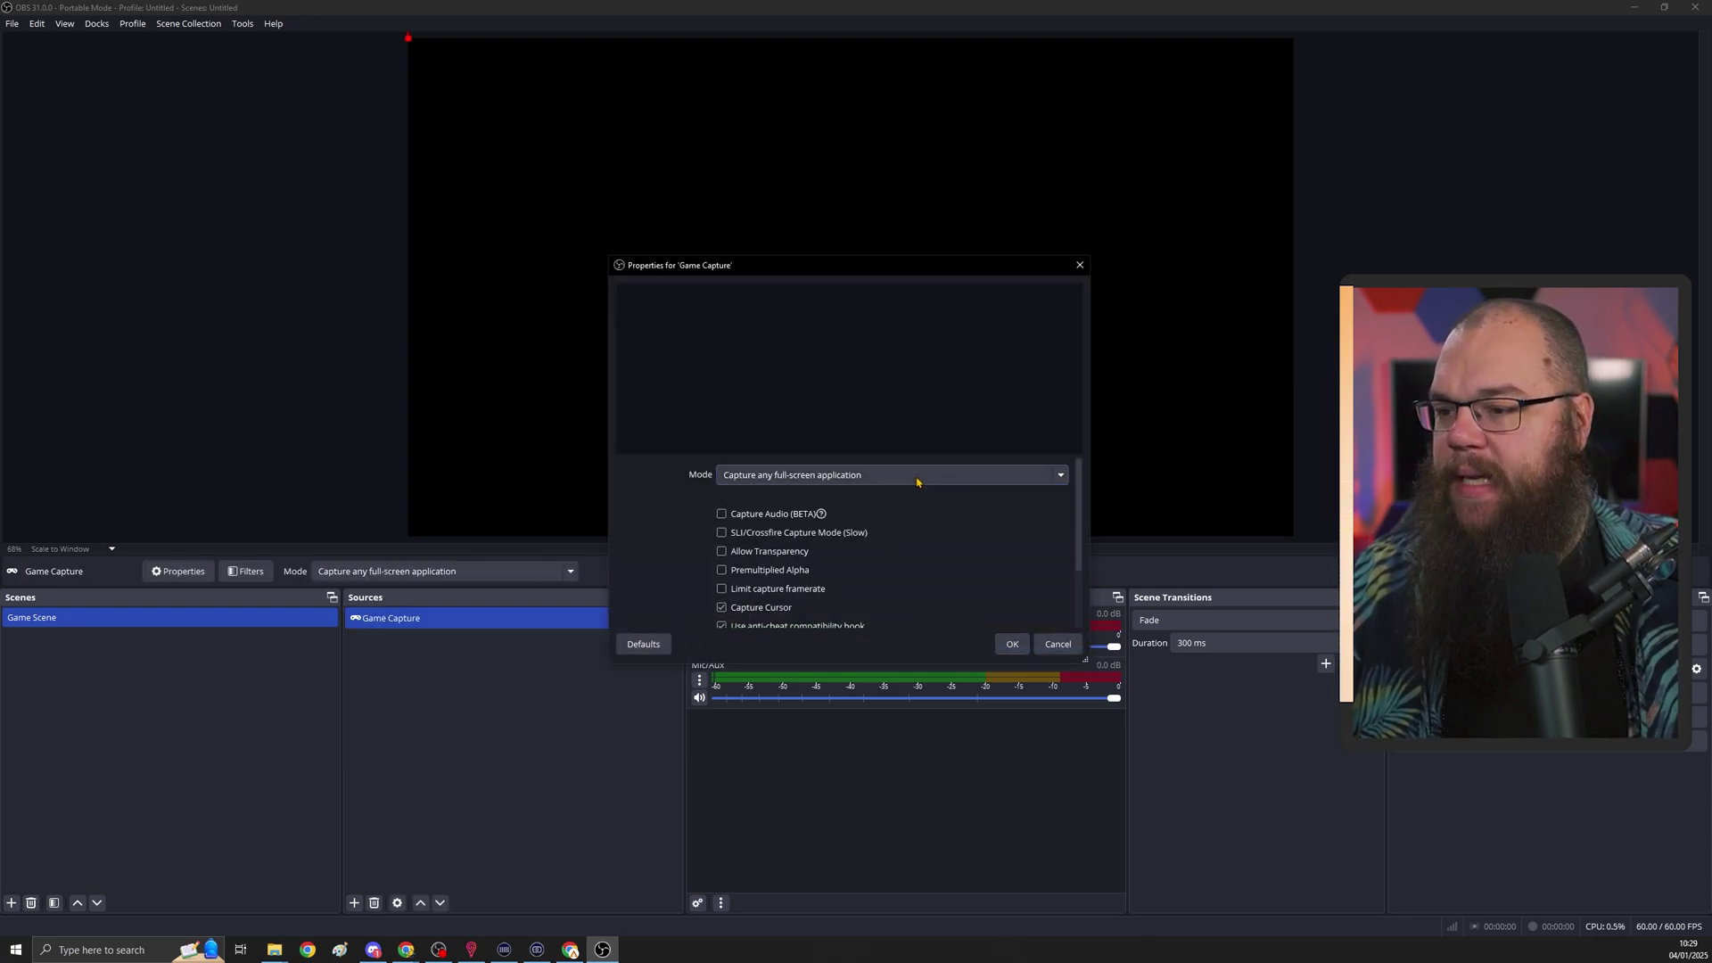
{"action": "left_click", "coordinate": [772, 482]}
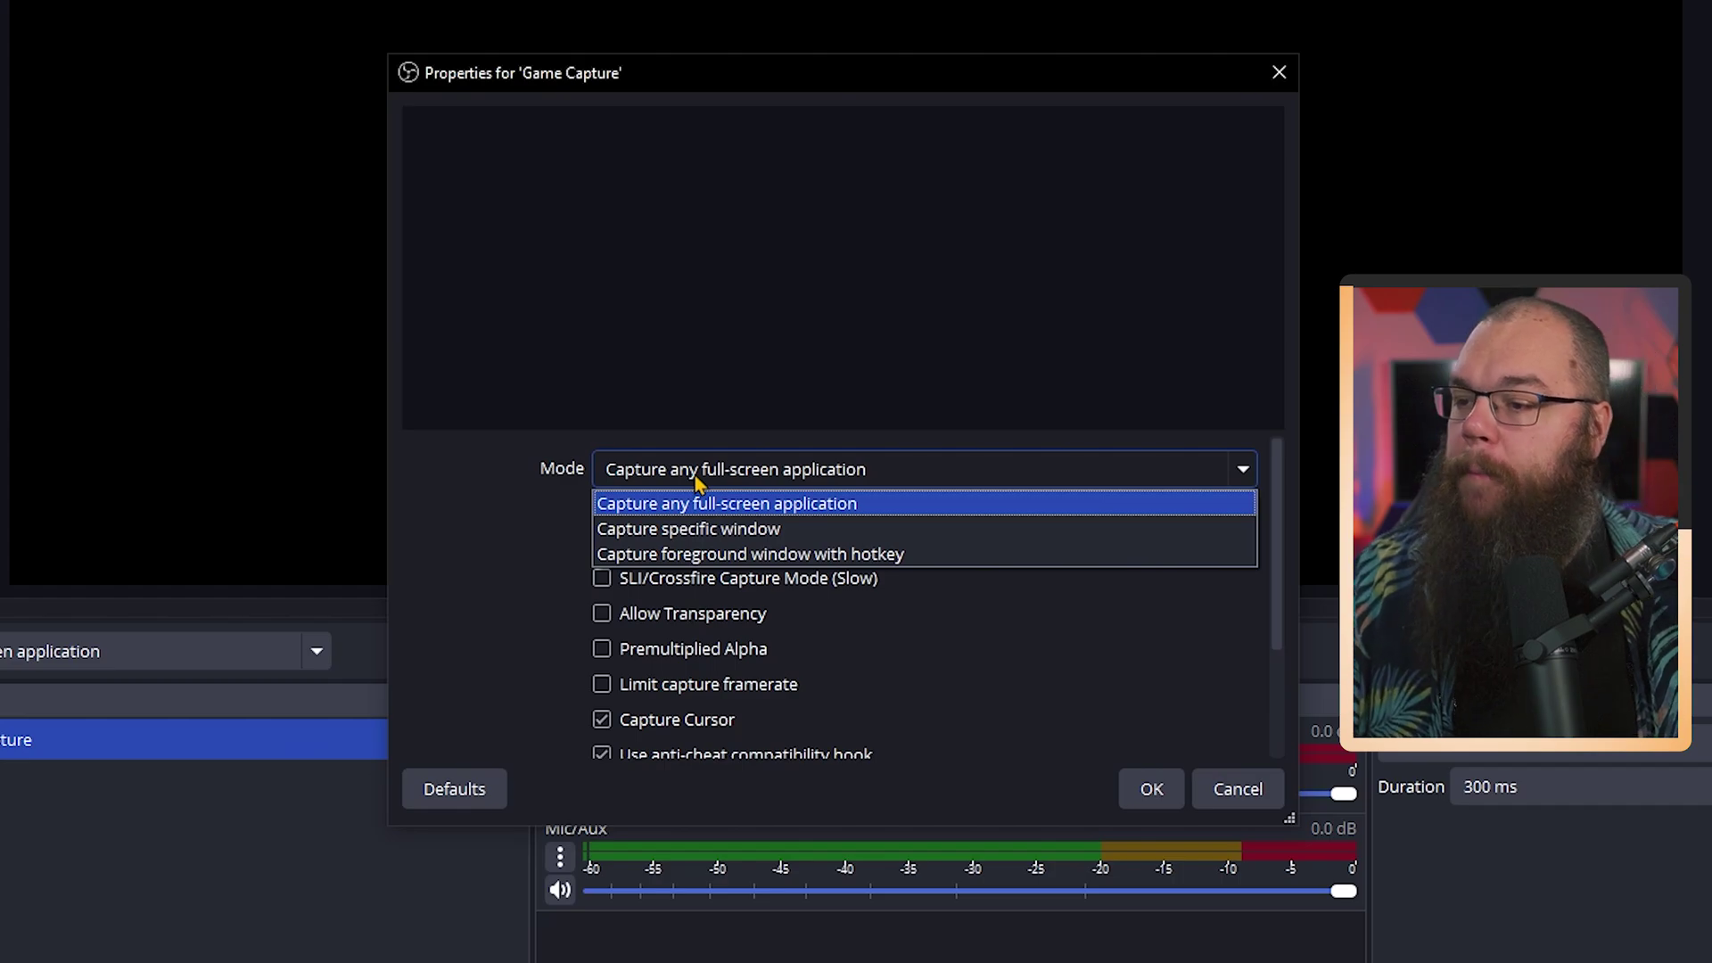
{"action": "left_click", "coordinate": [703, 529]}
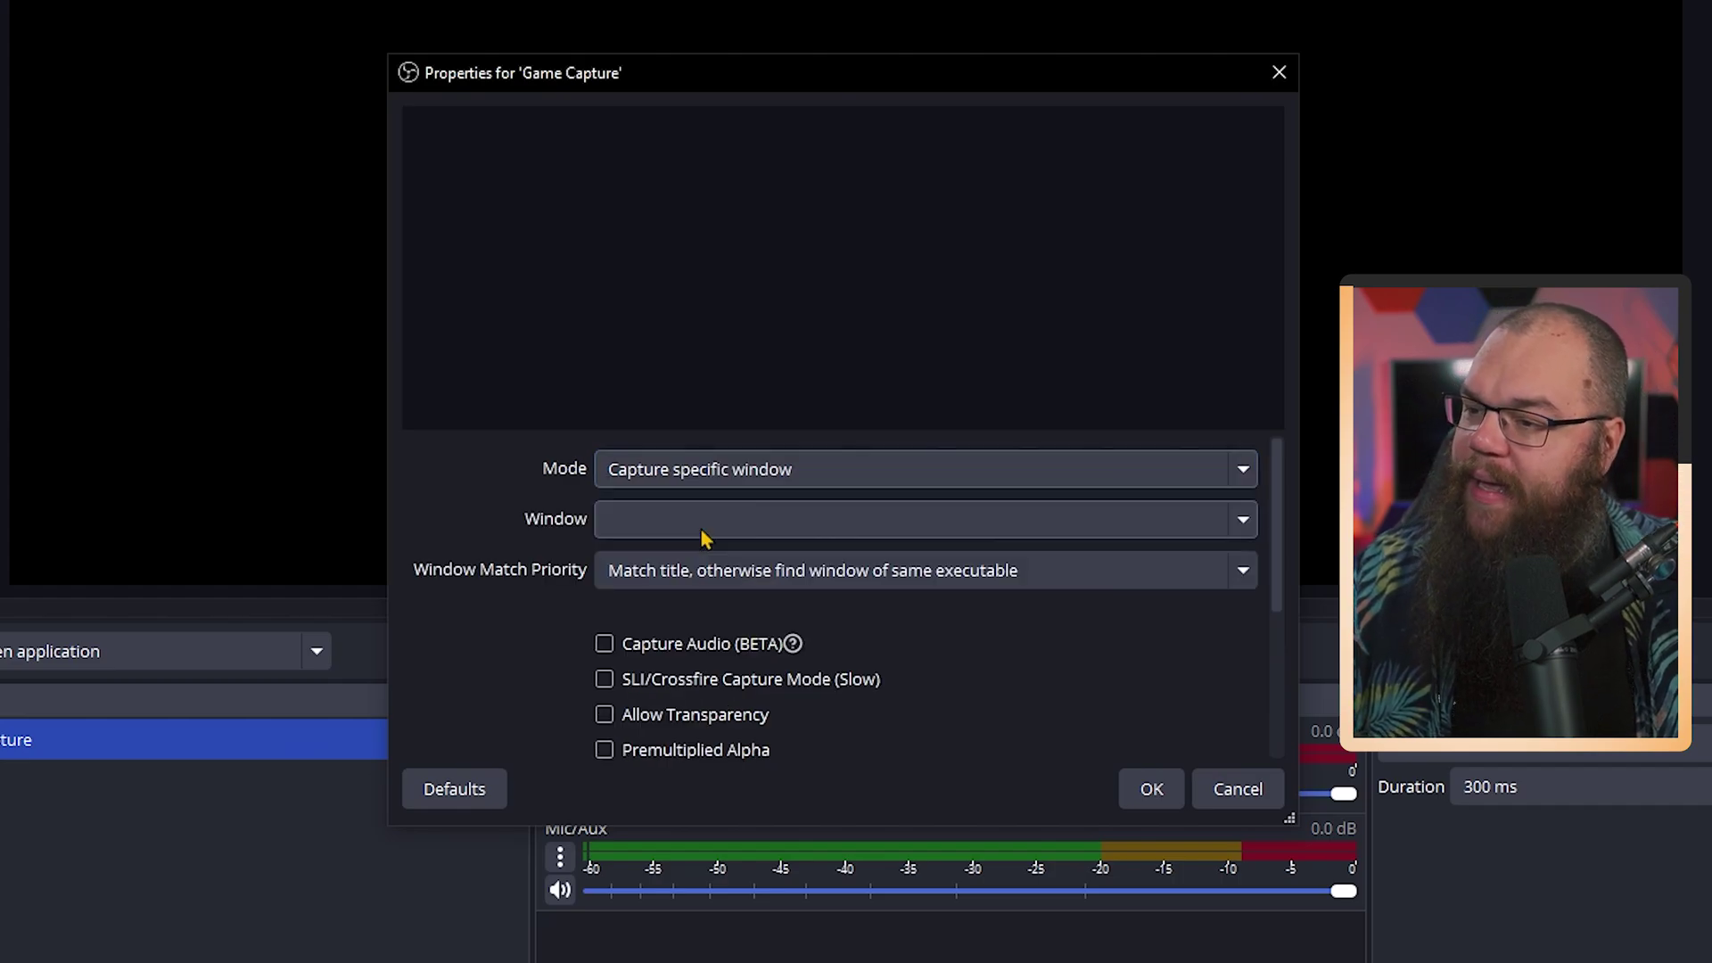
{"action": "left_click", "coordinate": [704, 531]}
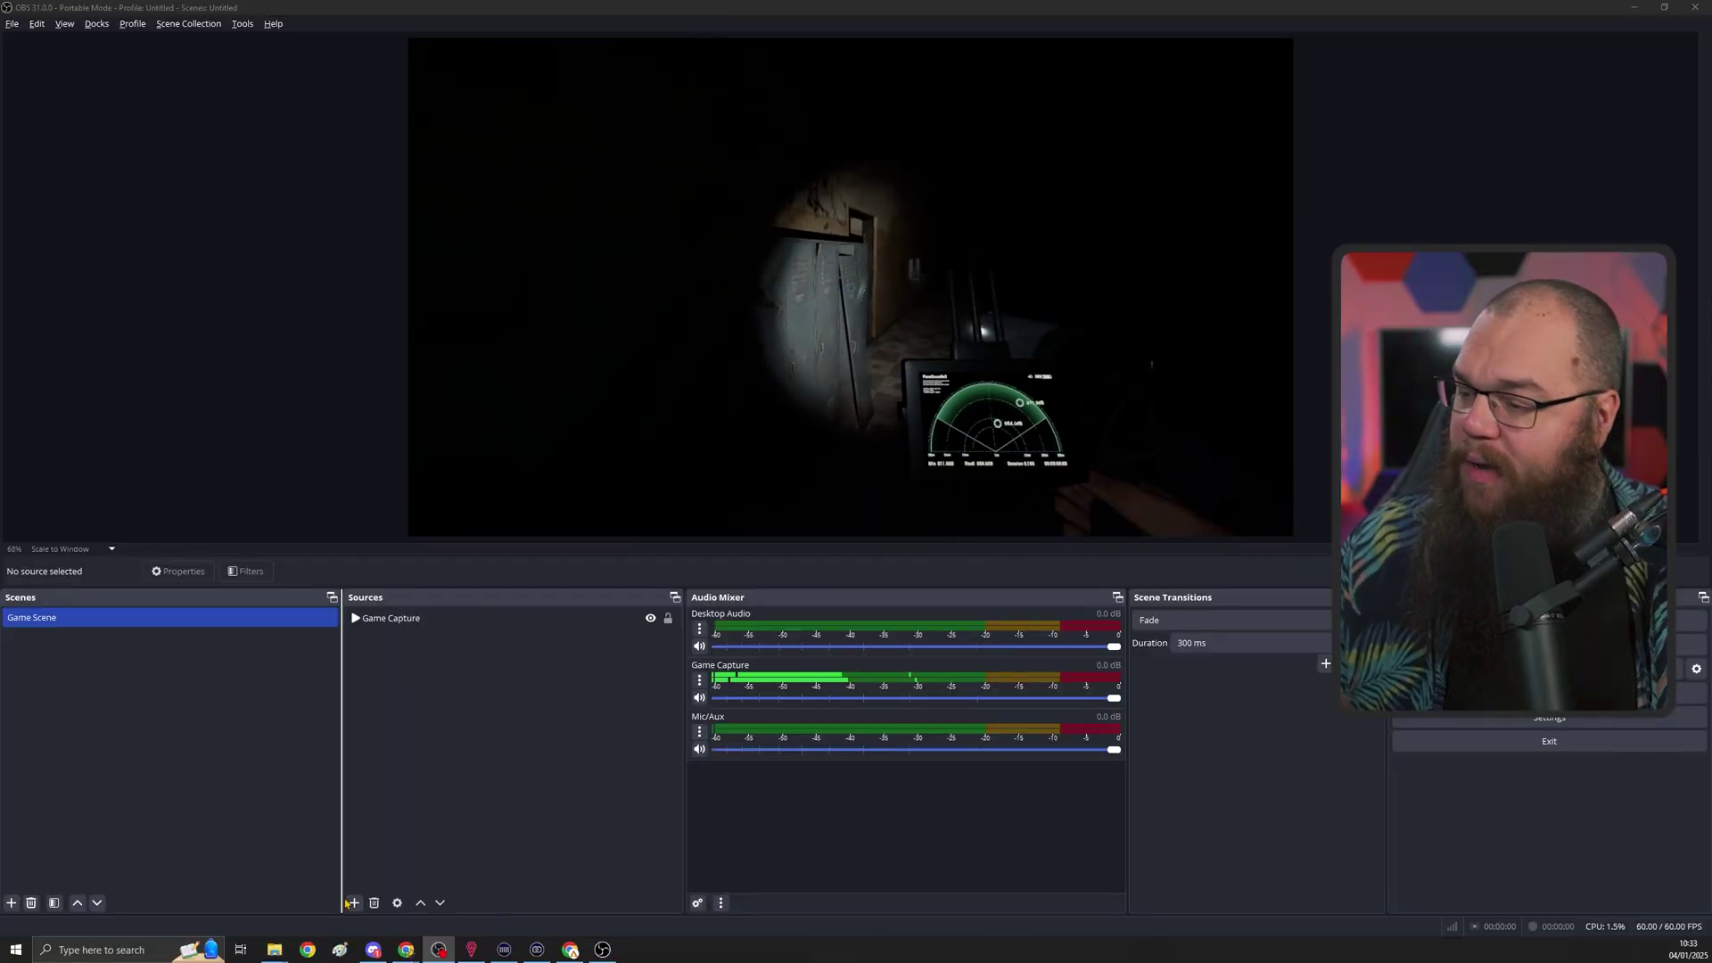
- Add a Video Capture Device source using the AVerMedia HD Capture GC573 1
{"action": "left_click", "coordinate": [353, 903]}
{"action": "left_click", "coordinate": [402, 809]}
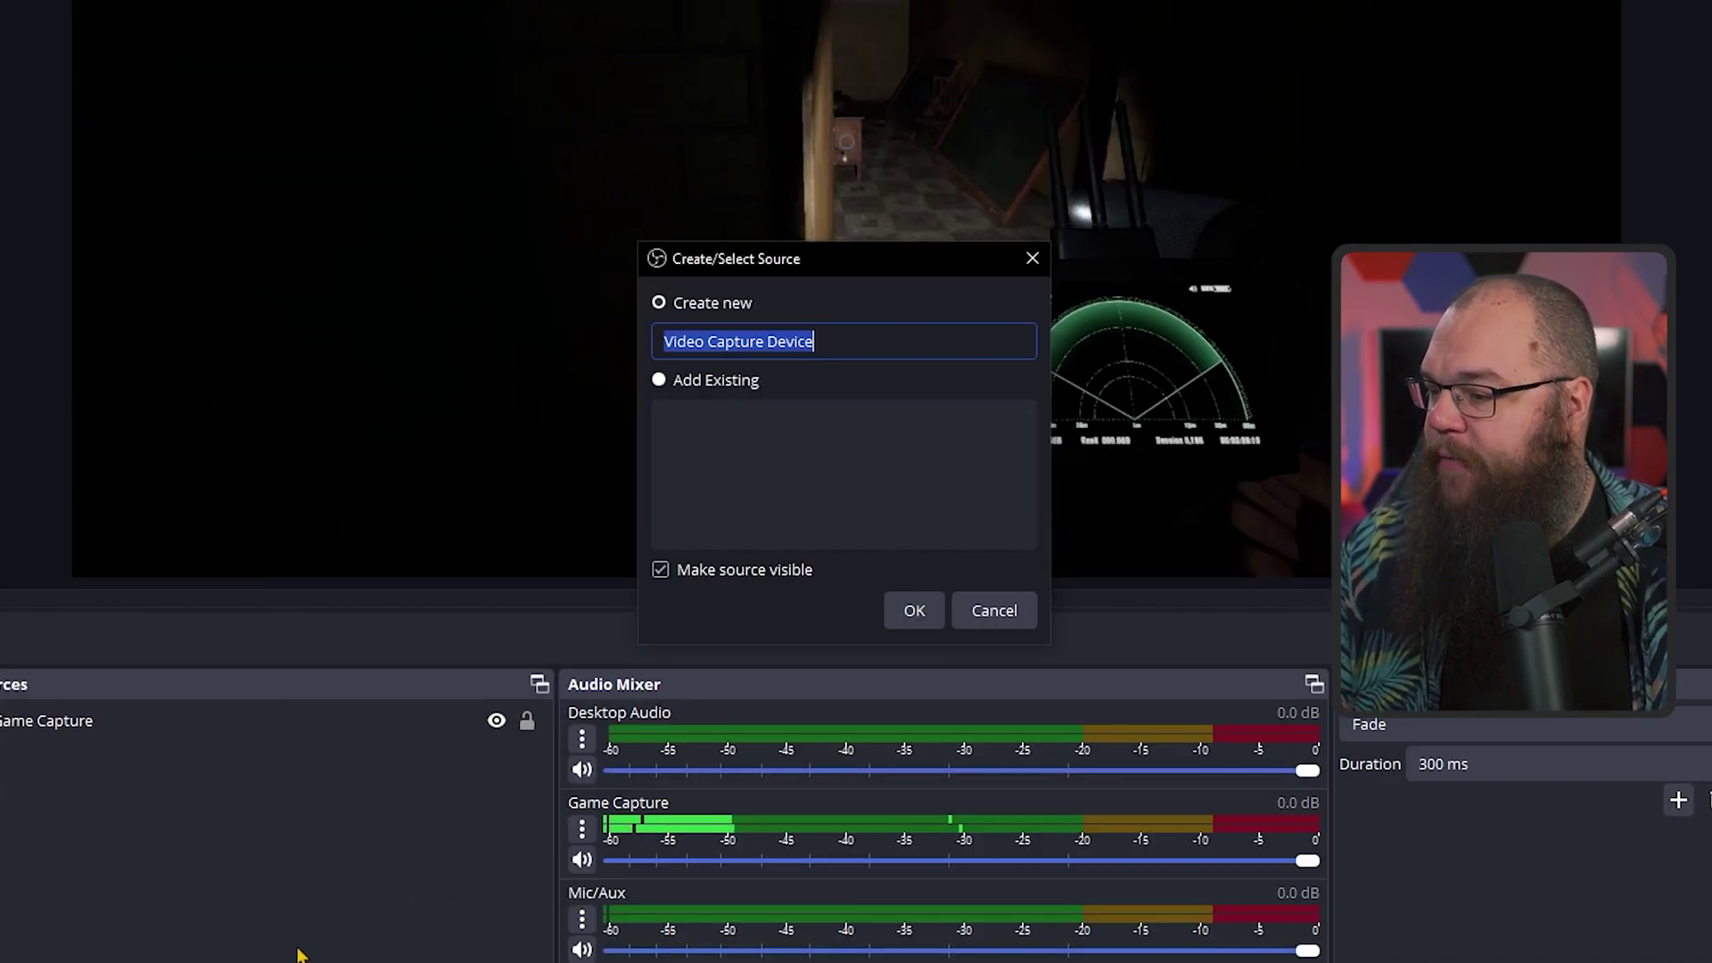
{"action": "left_click", "coordinate": [910, 611]}
{"action": "left_click", "coordinate": [867, 471]}
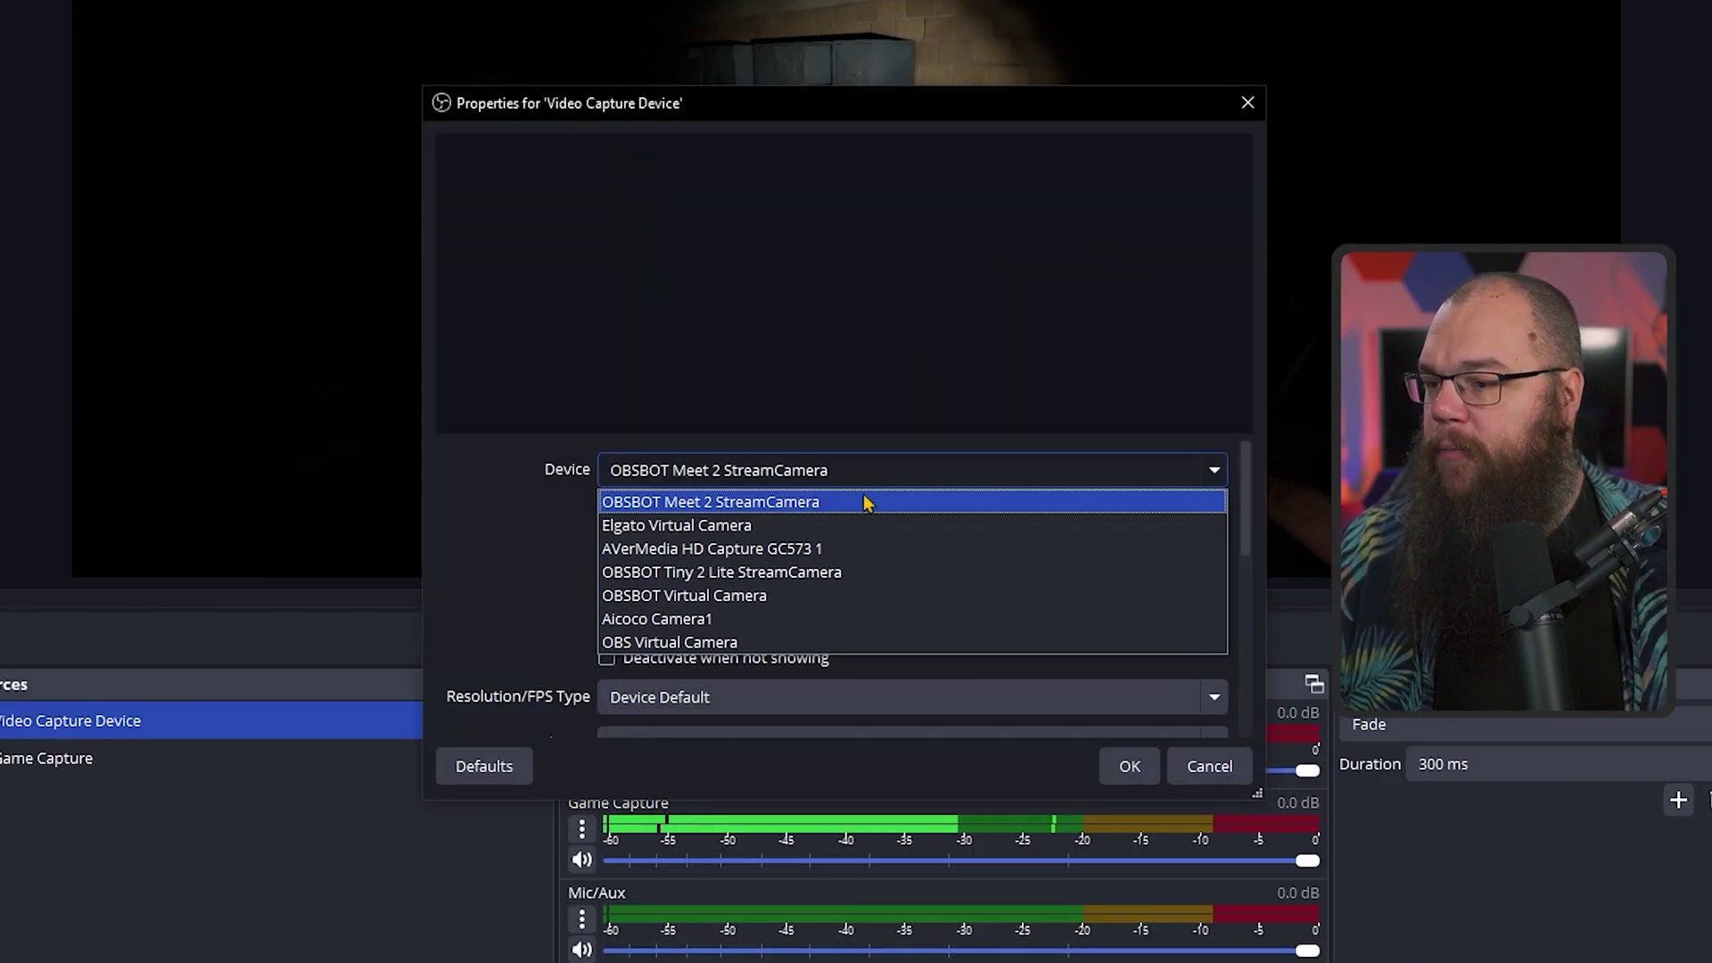
{"action": "left_click", "coordinate": [848, 548]}
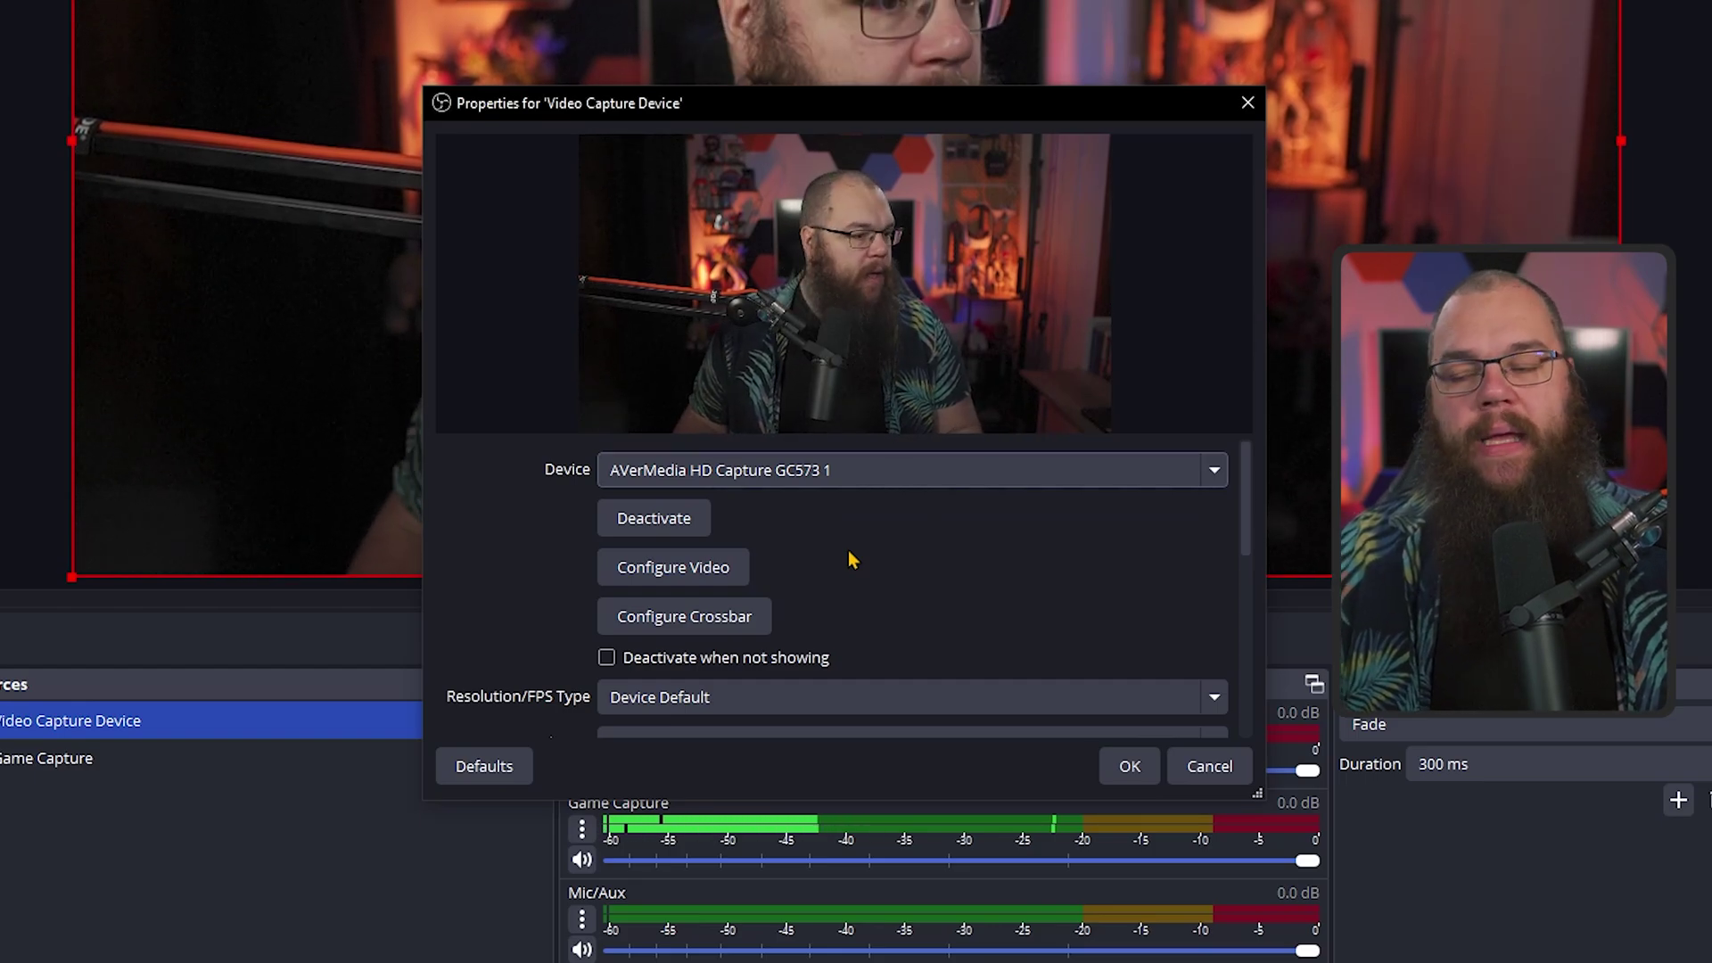
{"action": "scroll", "coordinate": [997, 606], "scroll_direction": "down", "scroll_amount": 3}
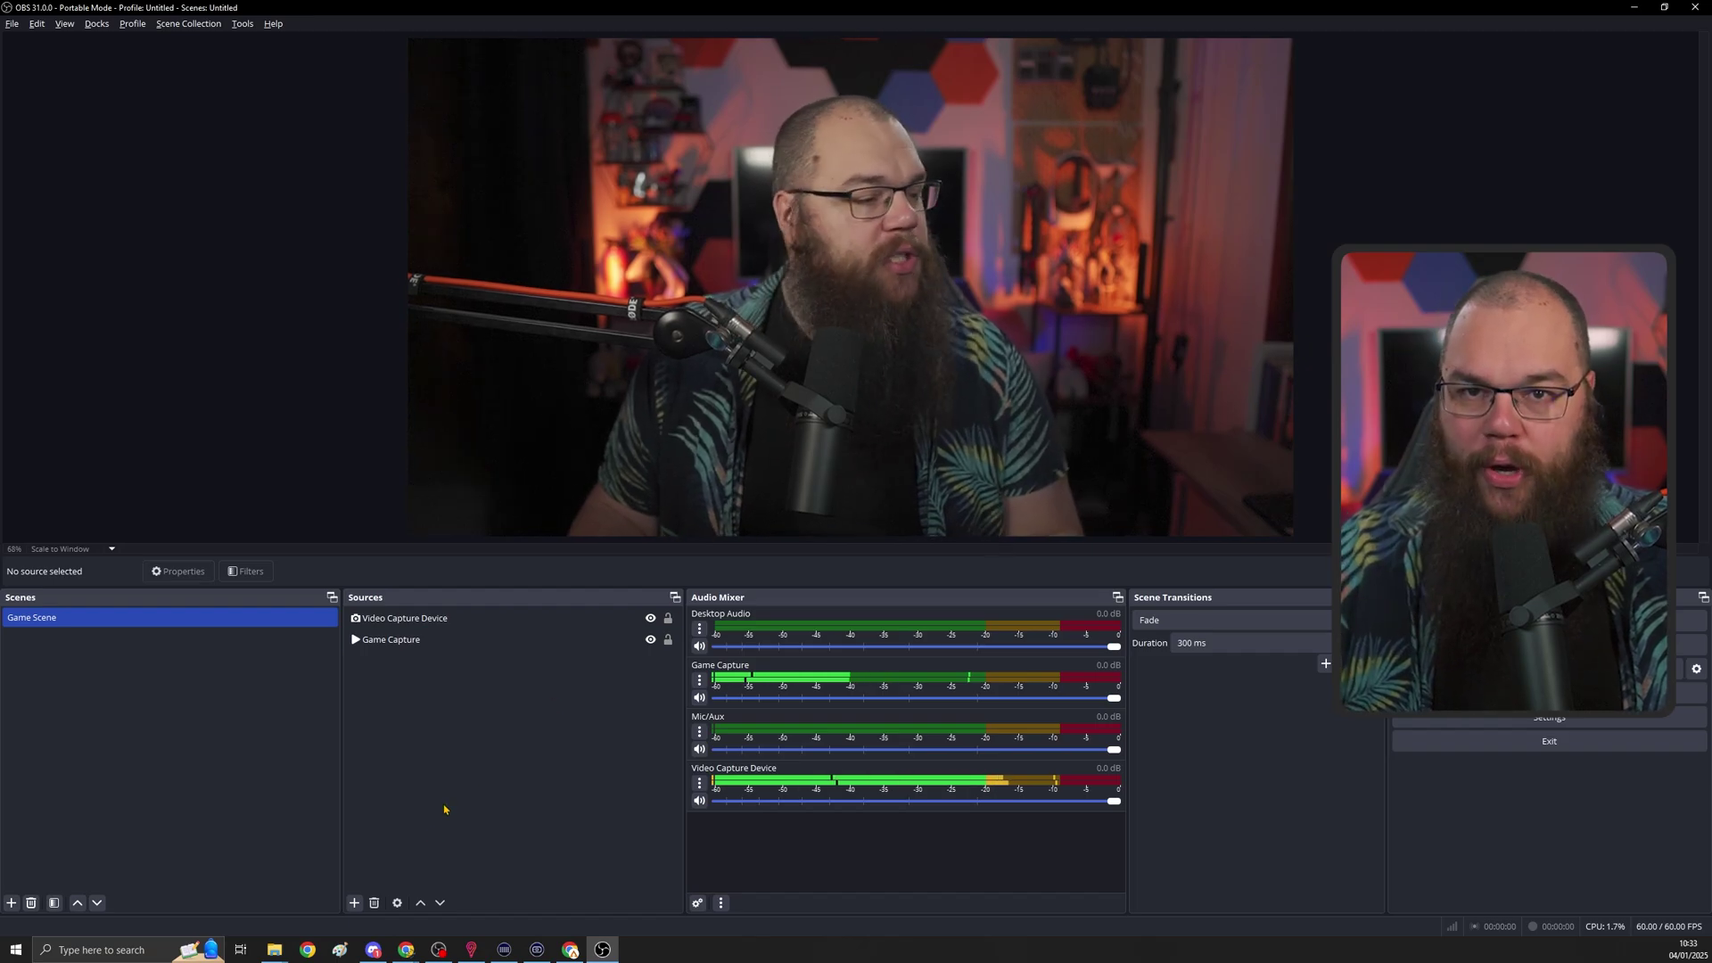
{"action": "left_click", "coordinate": [353, 903]}
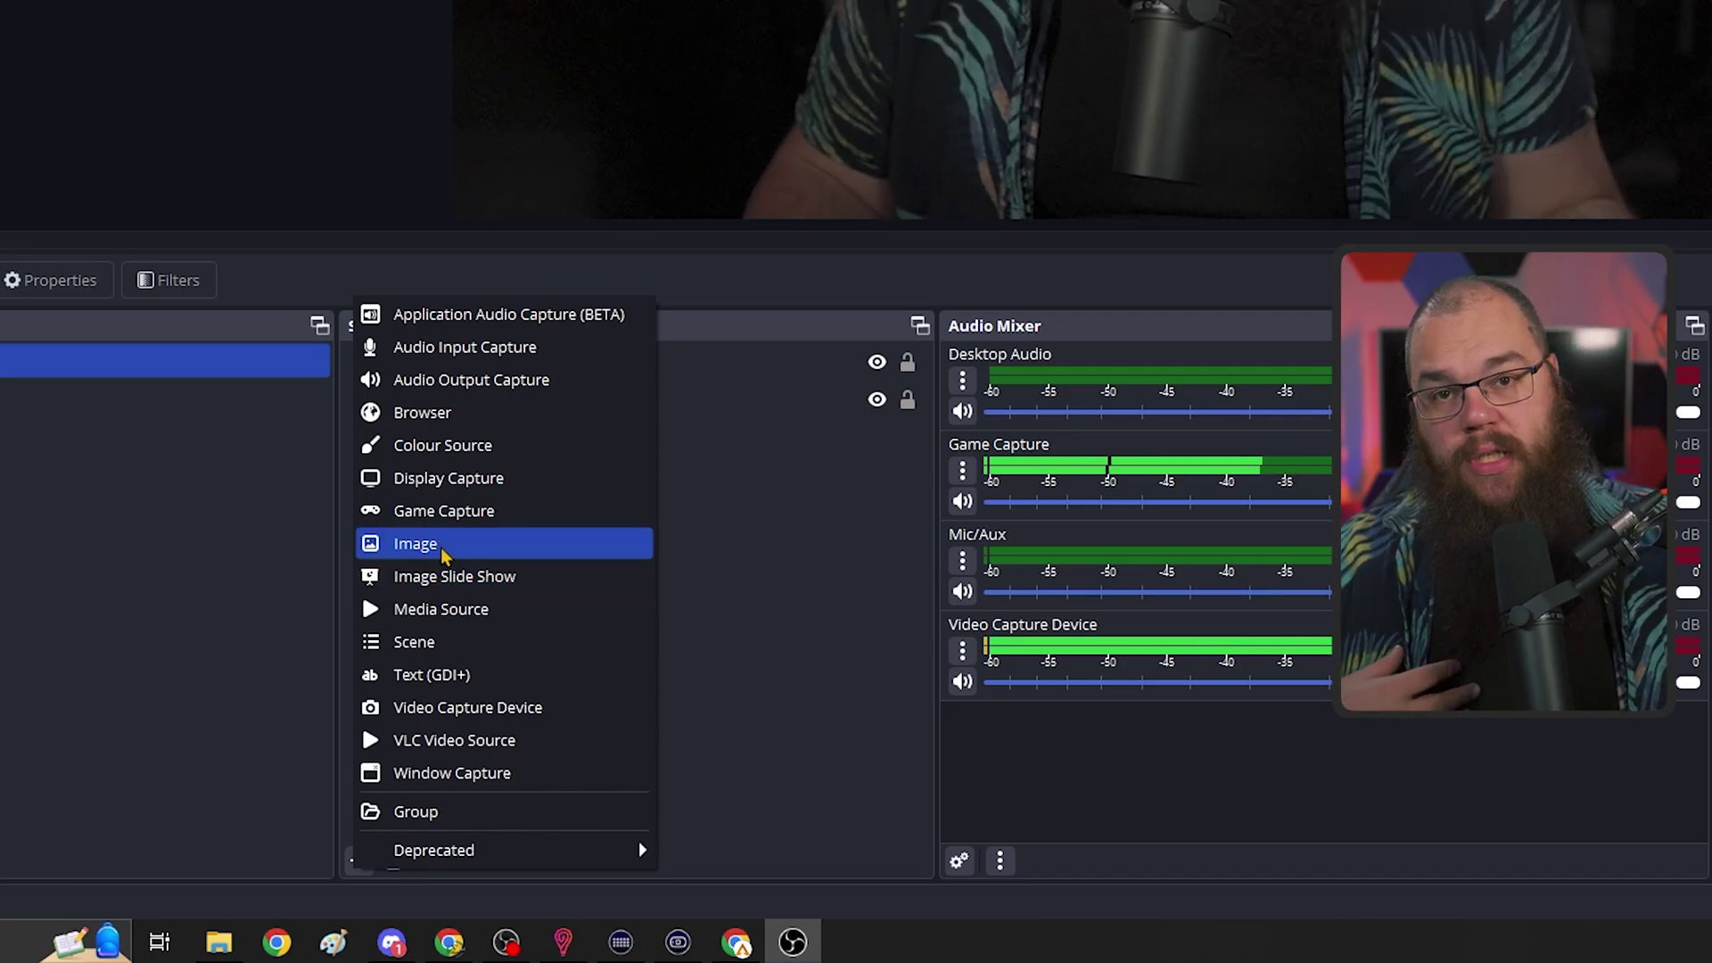
- Add a looping 'Webcam Border' media source from the orange cam .webm, then hide it
{"action": "left_click", "coordinate": [440, 609]}
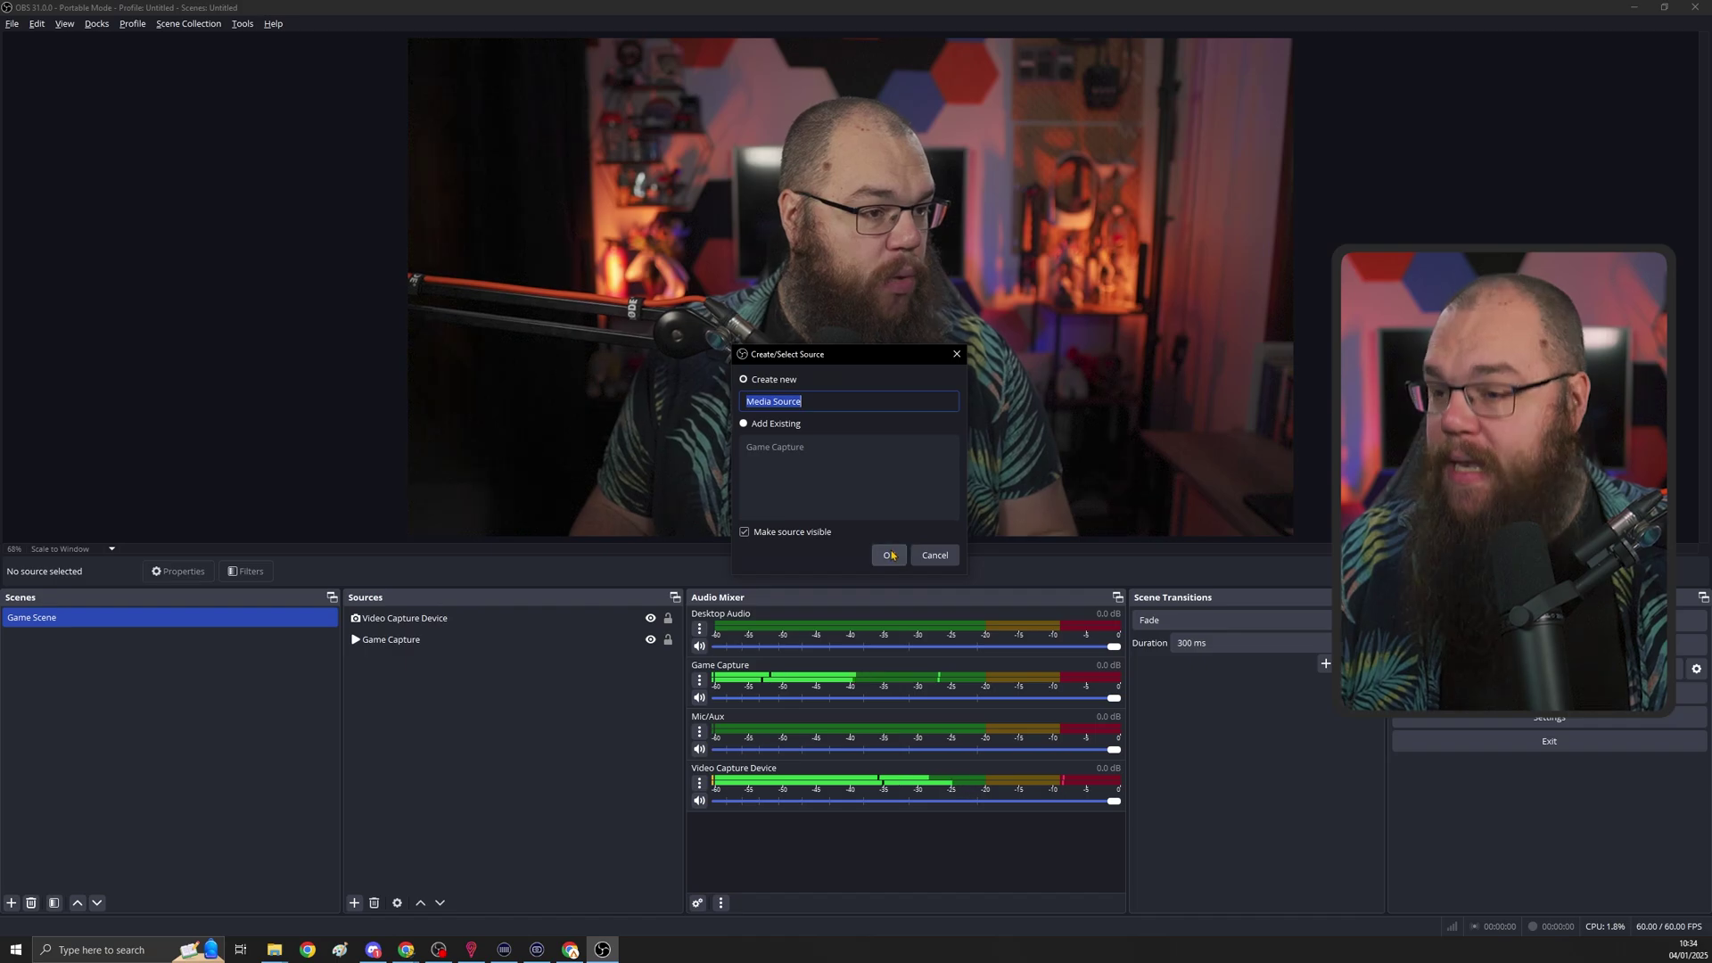
{"action": "type", "text": "Webcam"}
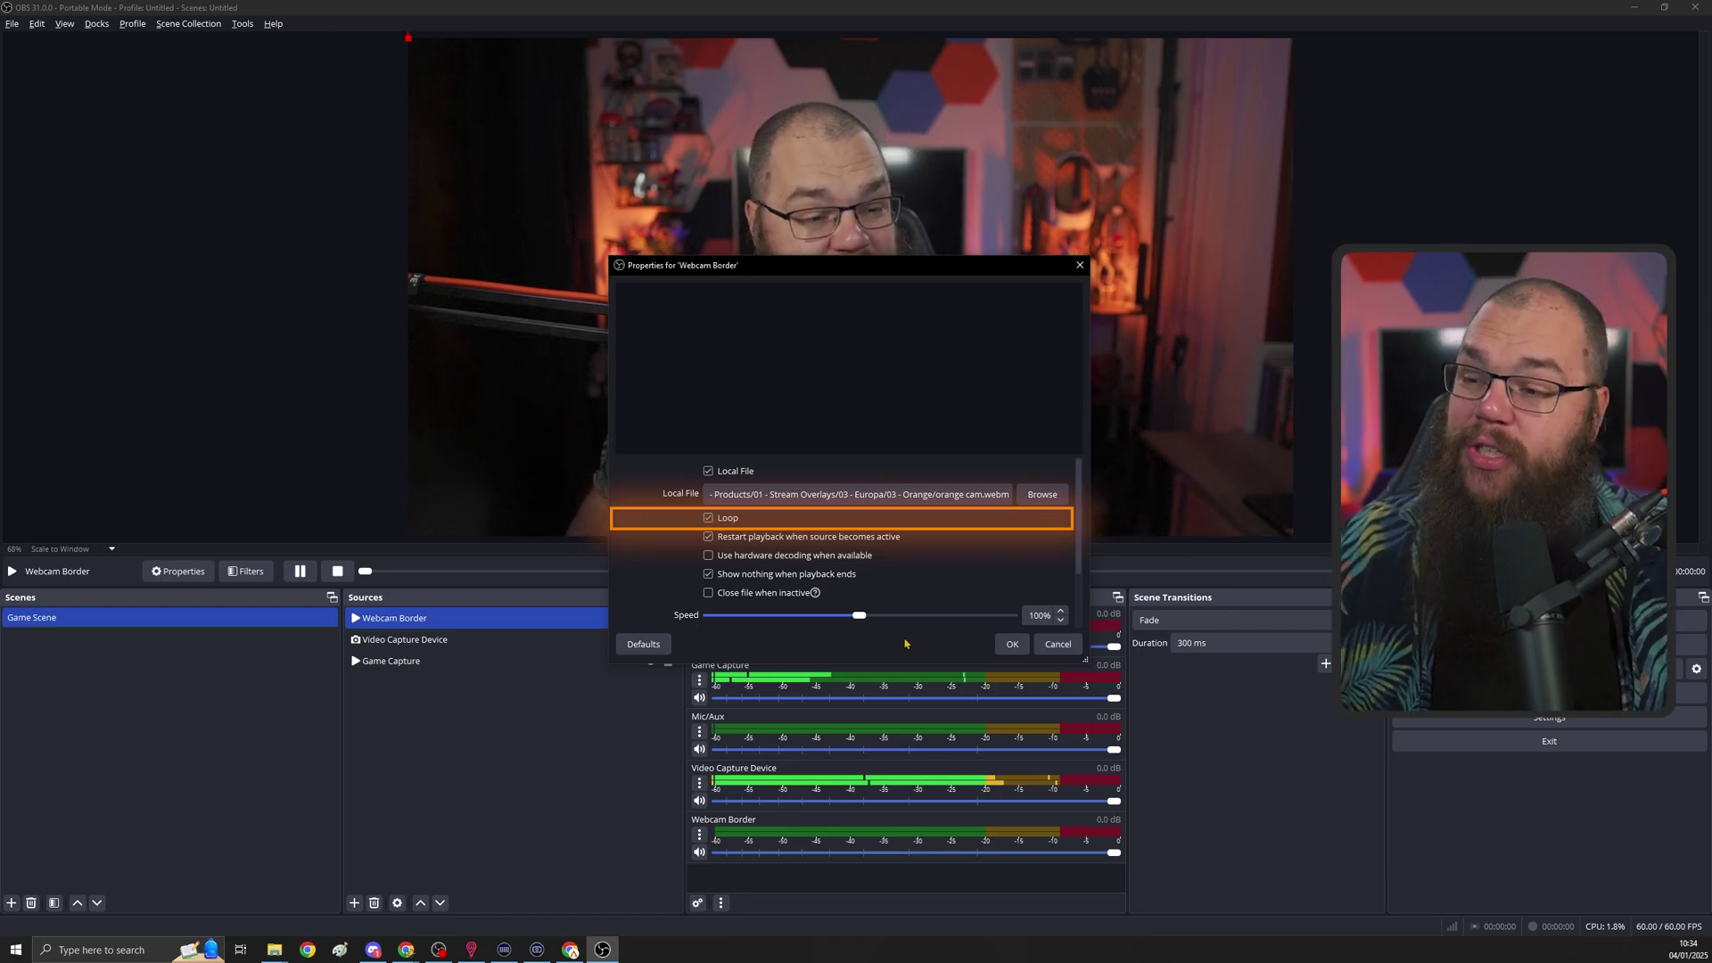
{"action": "left_click", "coordinate": [1014, 643]}
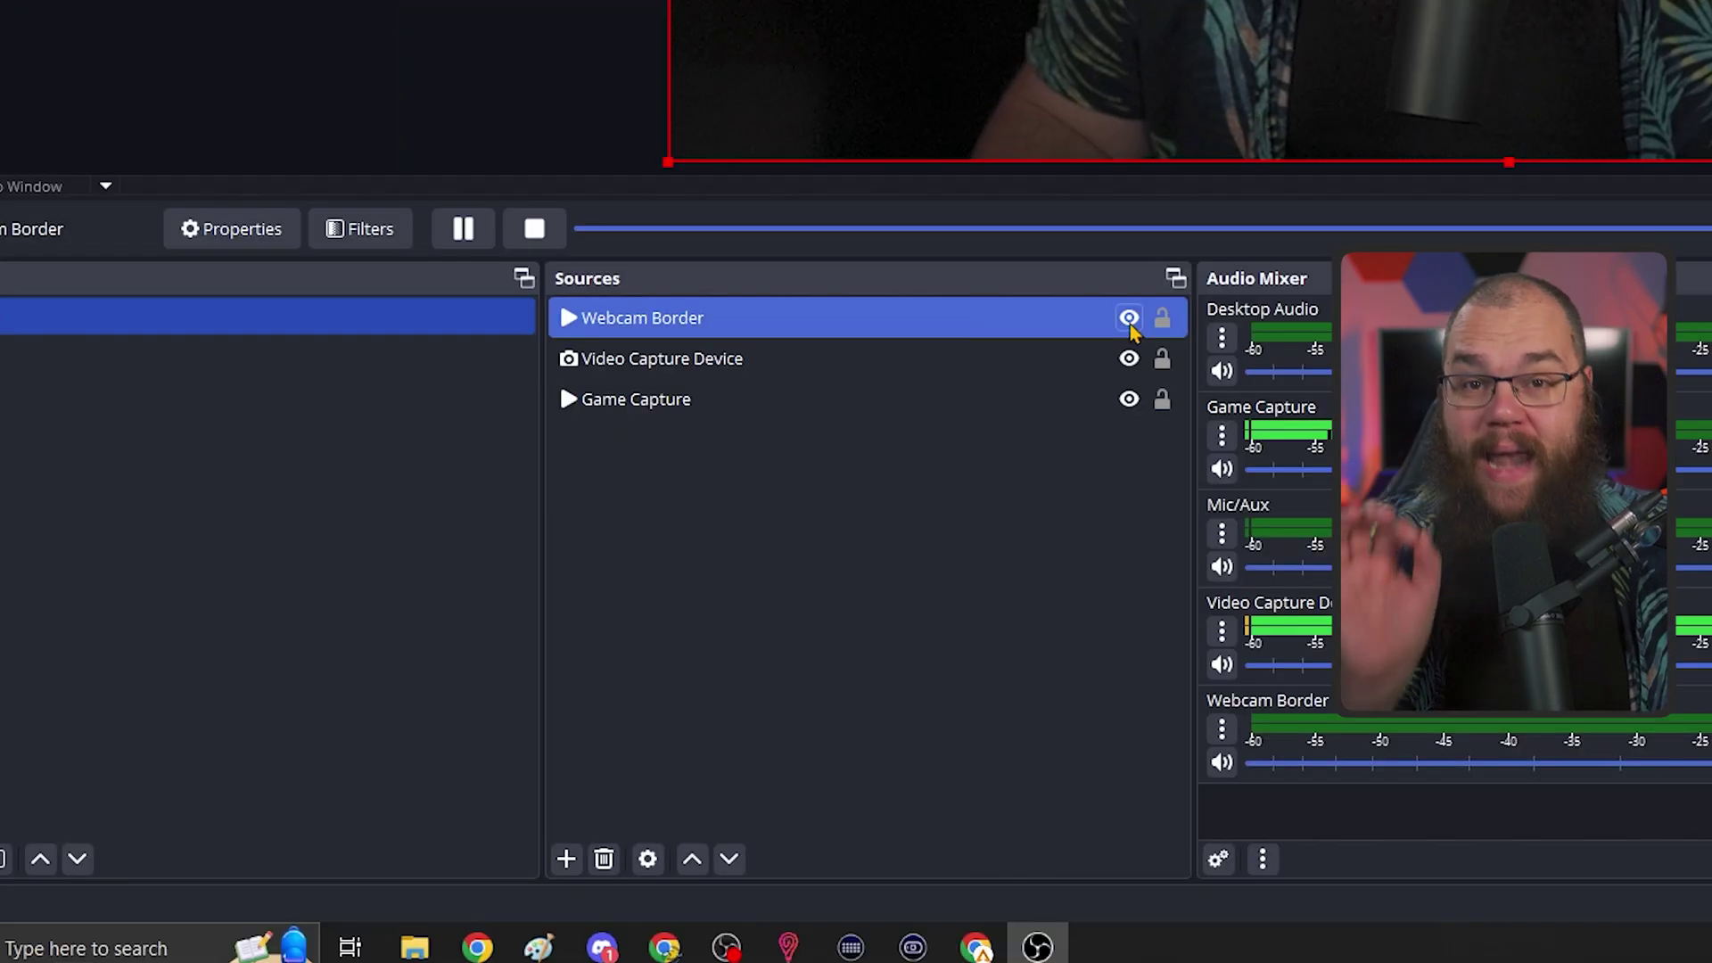
{"action": "left_click", "coordinate": [1129, 319]}
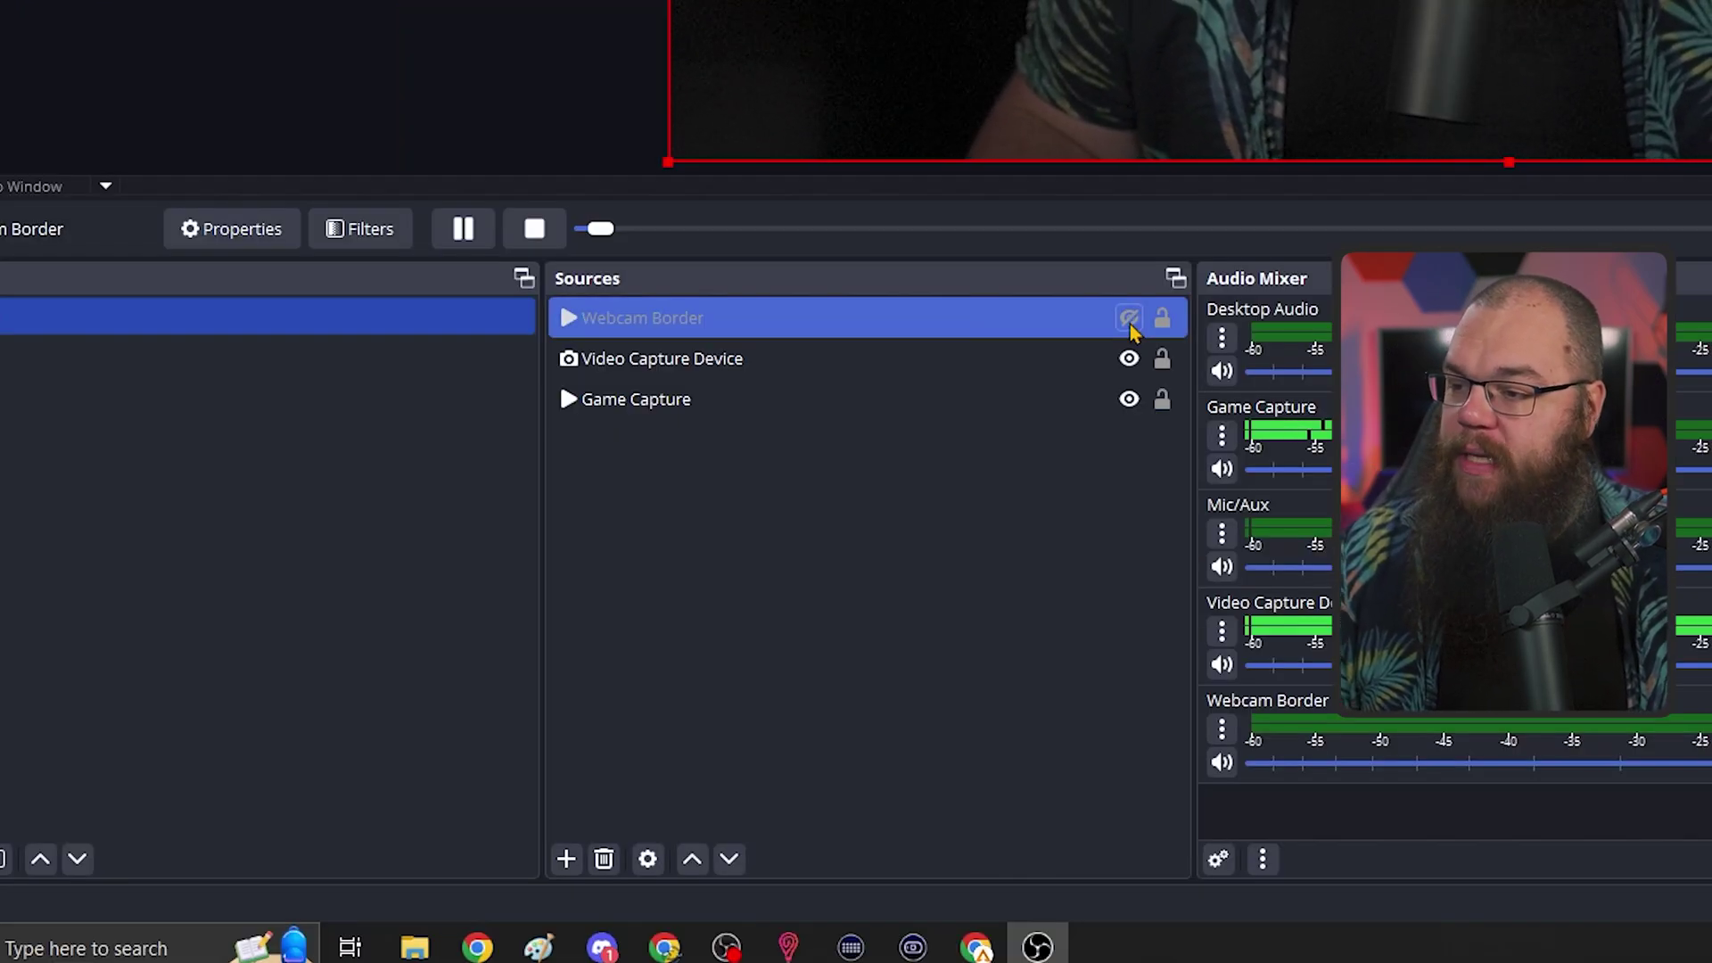
{"action": "left_click", "coordinate": [1081, 366]}
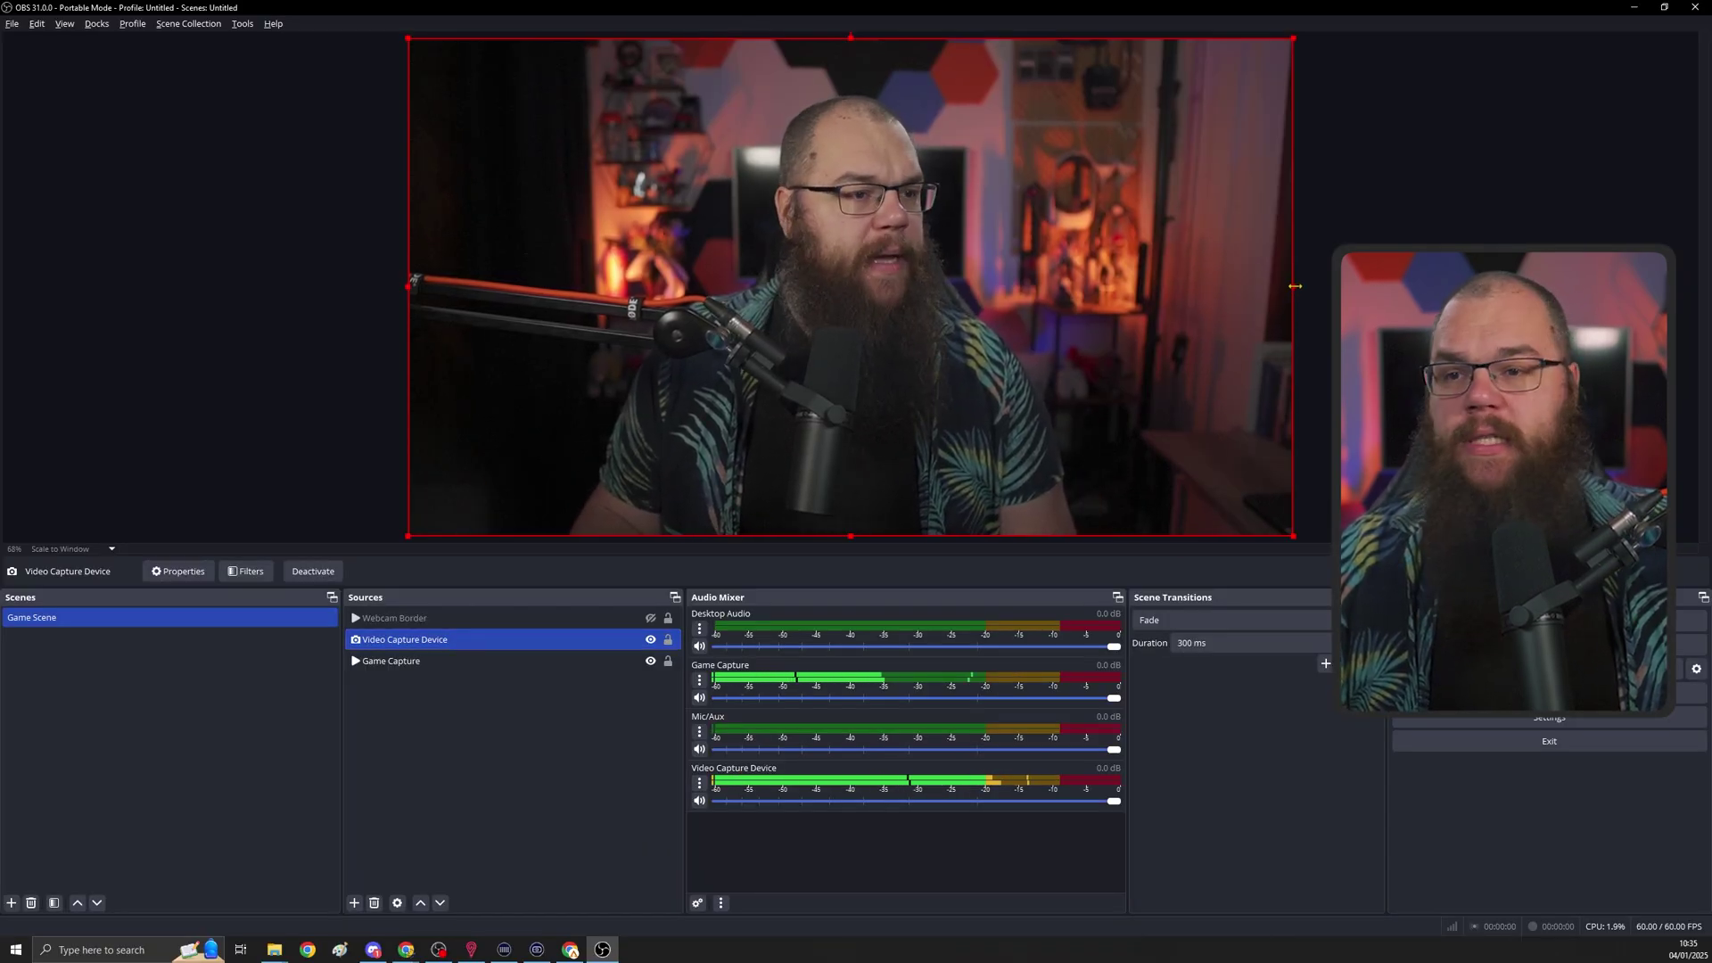
- Scale the webcam feed to about a quarter of the canvas and move it toward the centre
{"action": "left_click_drag", "start_coordinate": [1294, 286], "coordinate": [910, 178]}
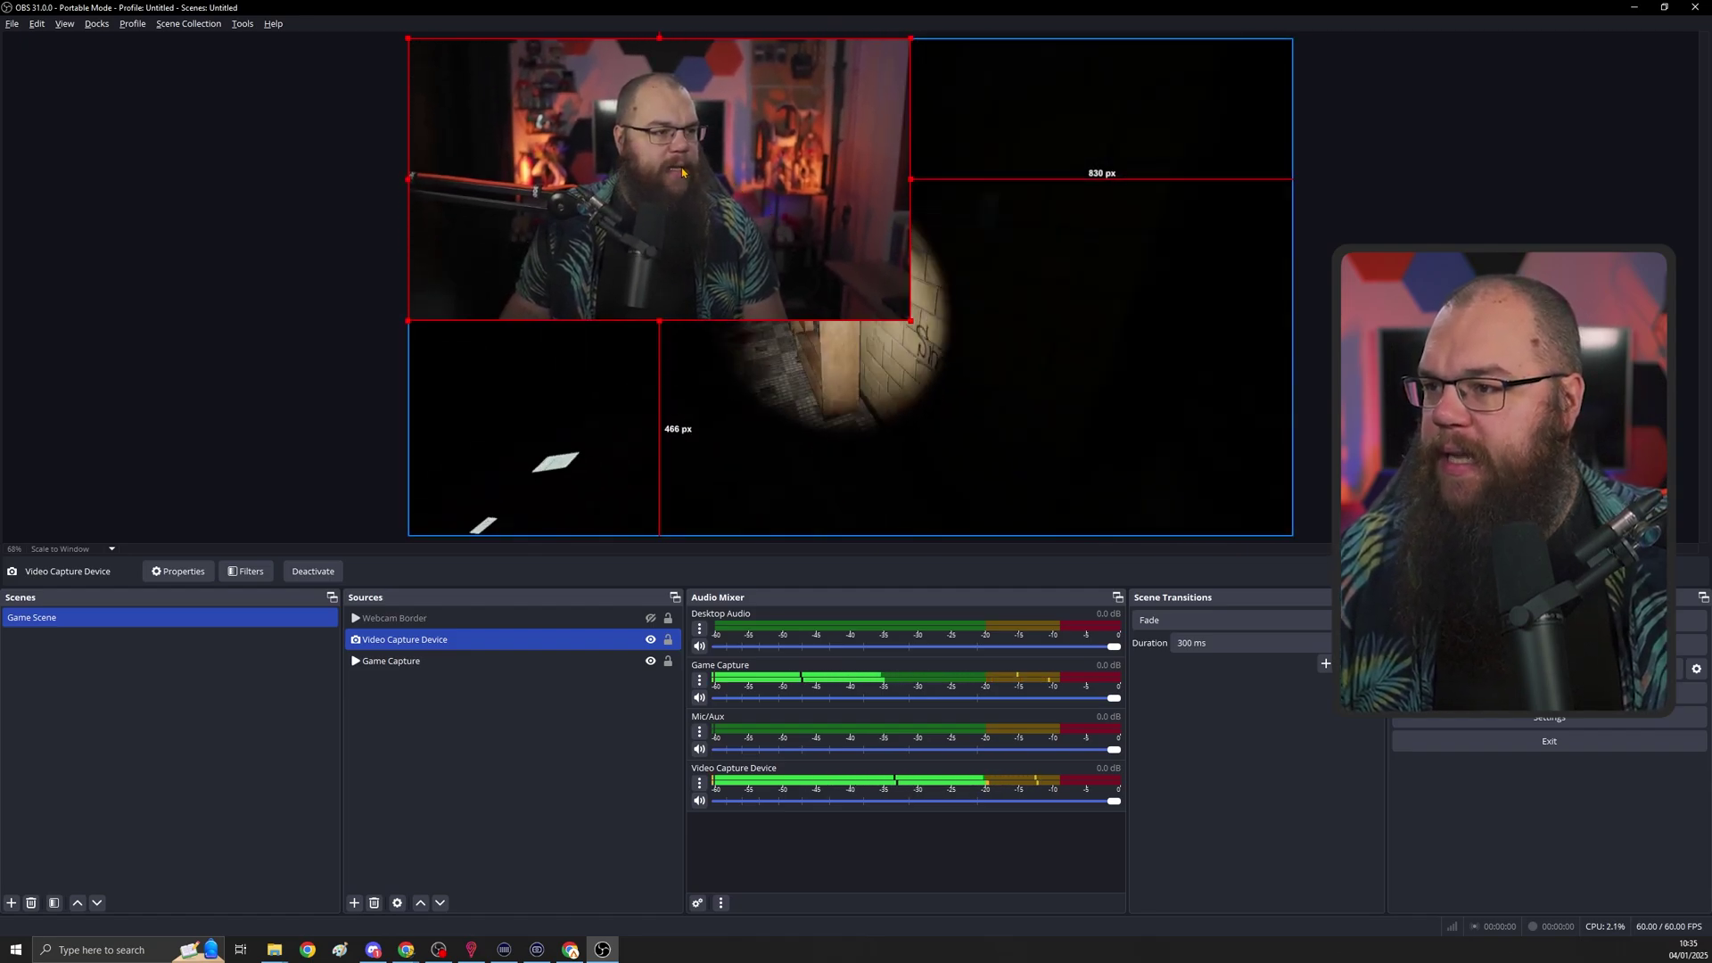
{"action": "left_click_drag", "start_coordinate": [682, 172], "coordinate": [846, 237]}
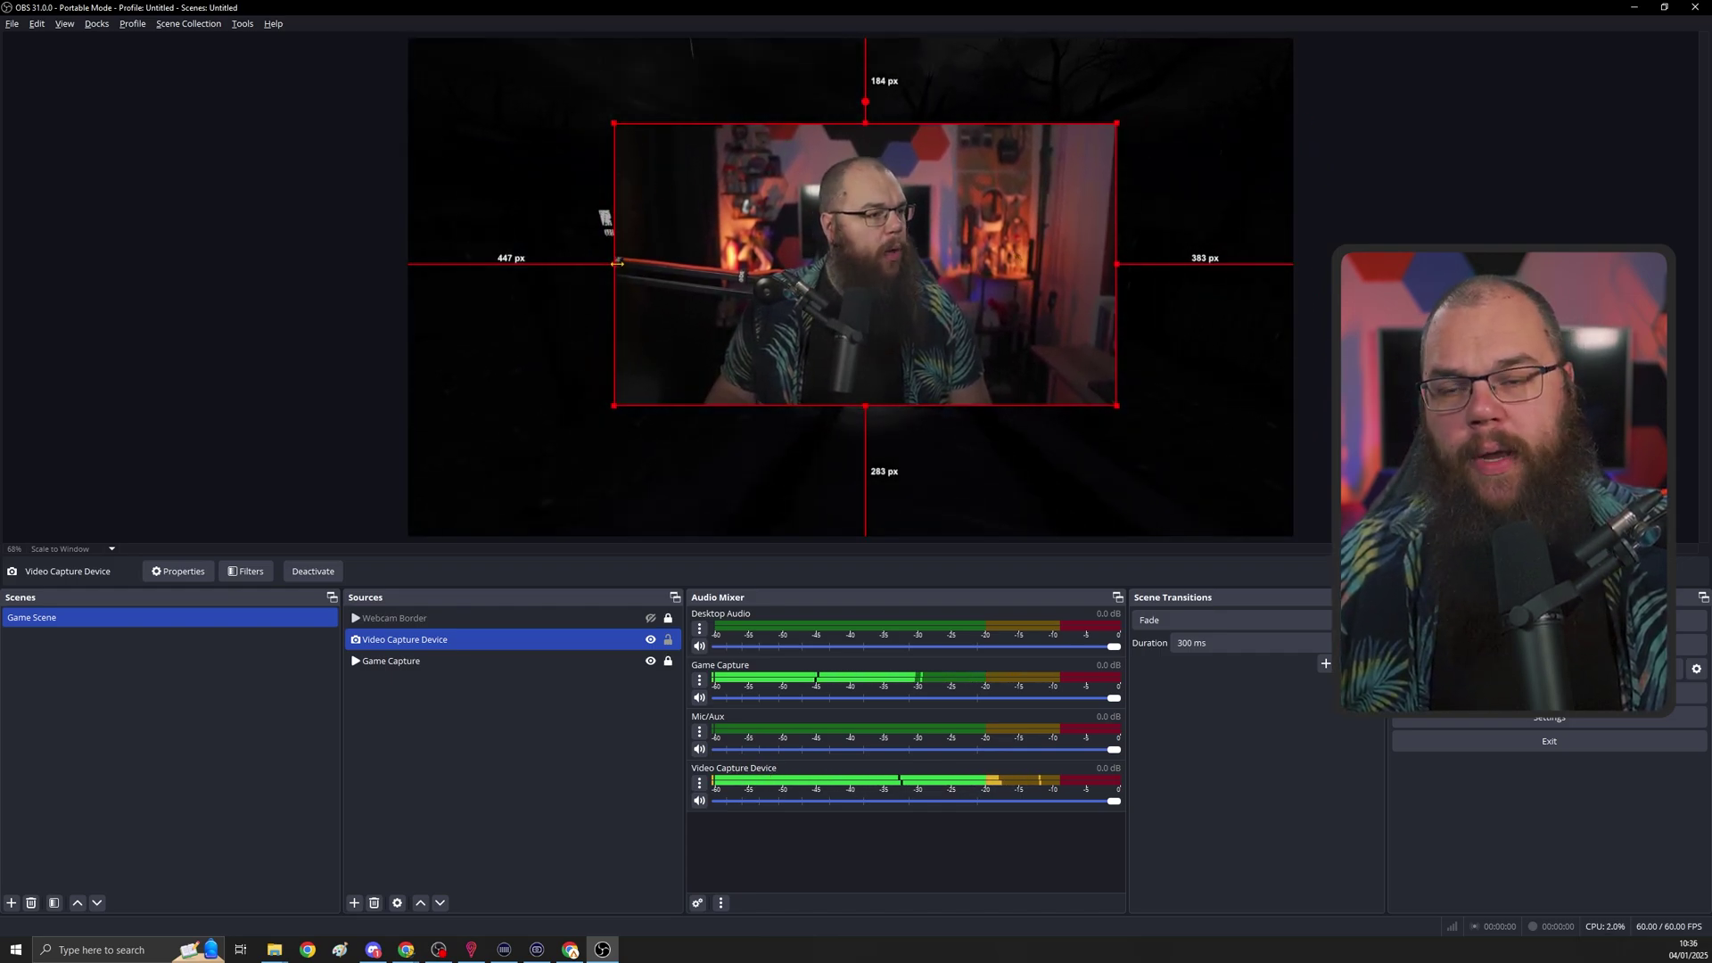
- Crop the webcam feed from both its left and right sides into a narrower frame
{"action": "left_click_drag", "start_coordinate": [616, 263], "coordinate": [723, 263]}
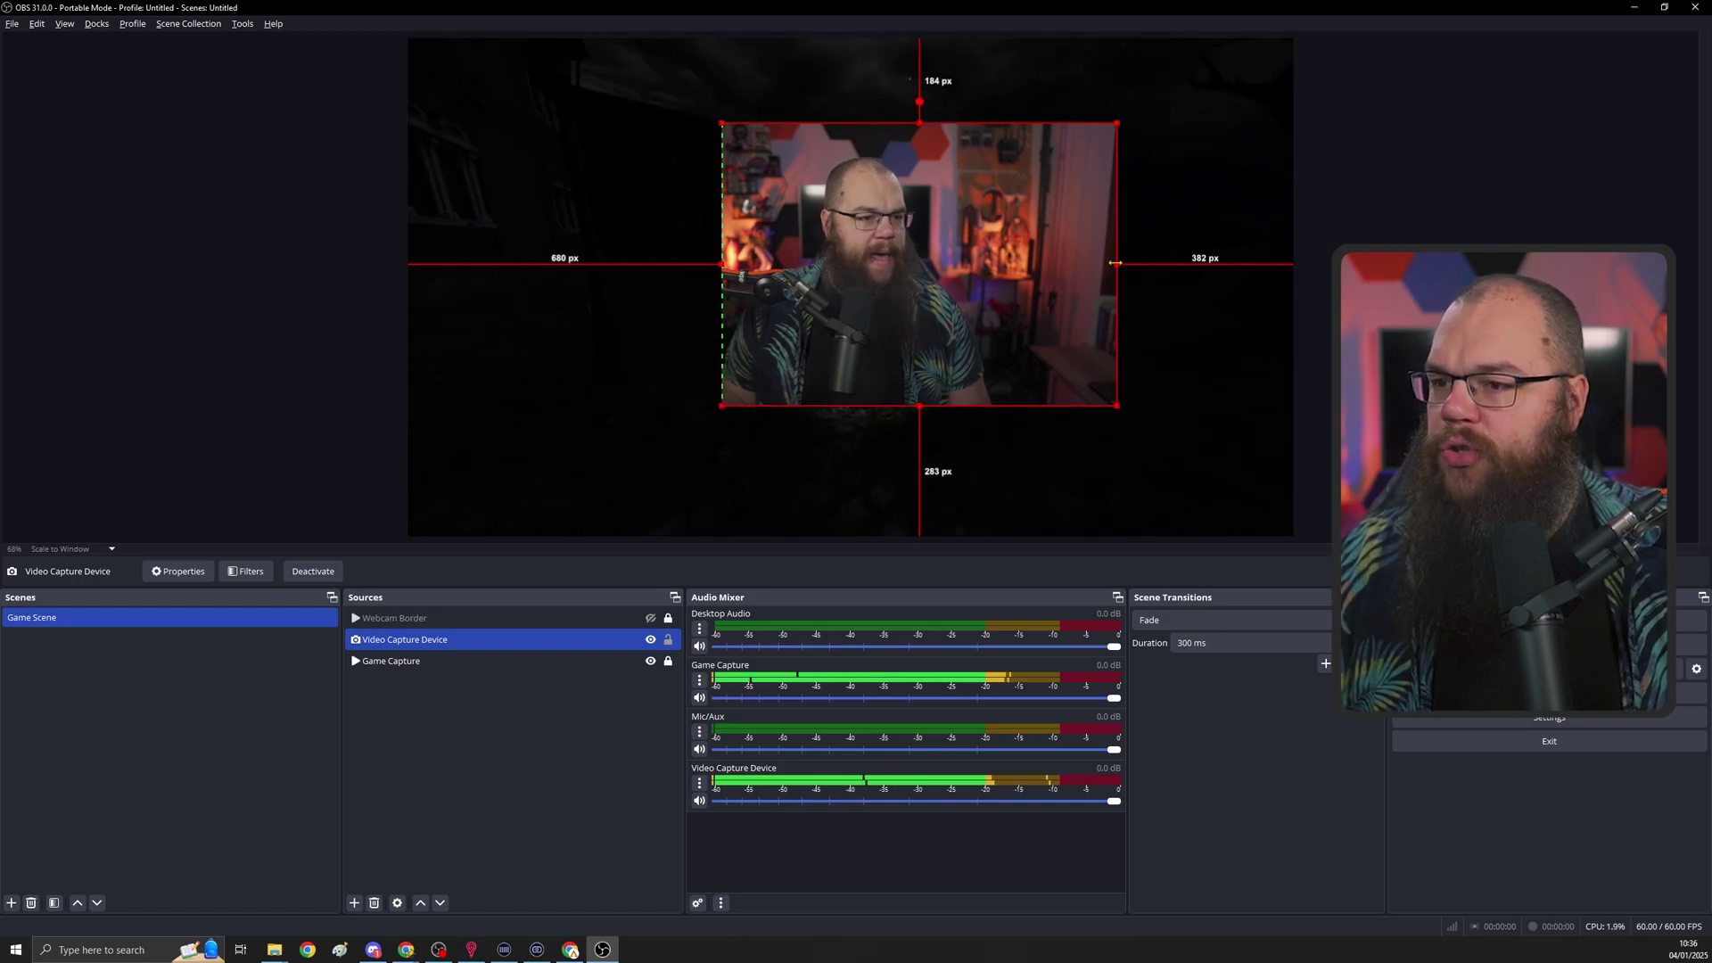
{"action": "left_click_drag", "start_coordinate": [1114, 263], "coordinate": [1010, 265]}
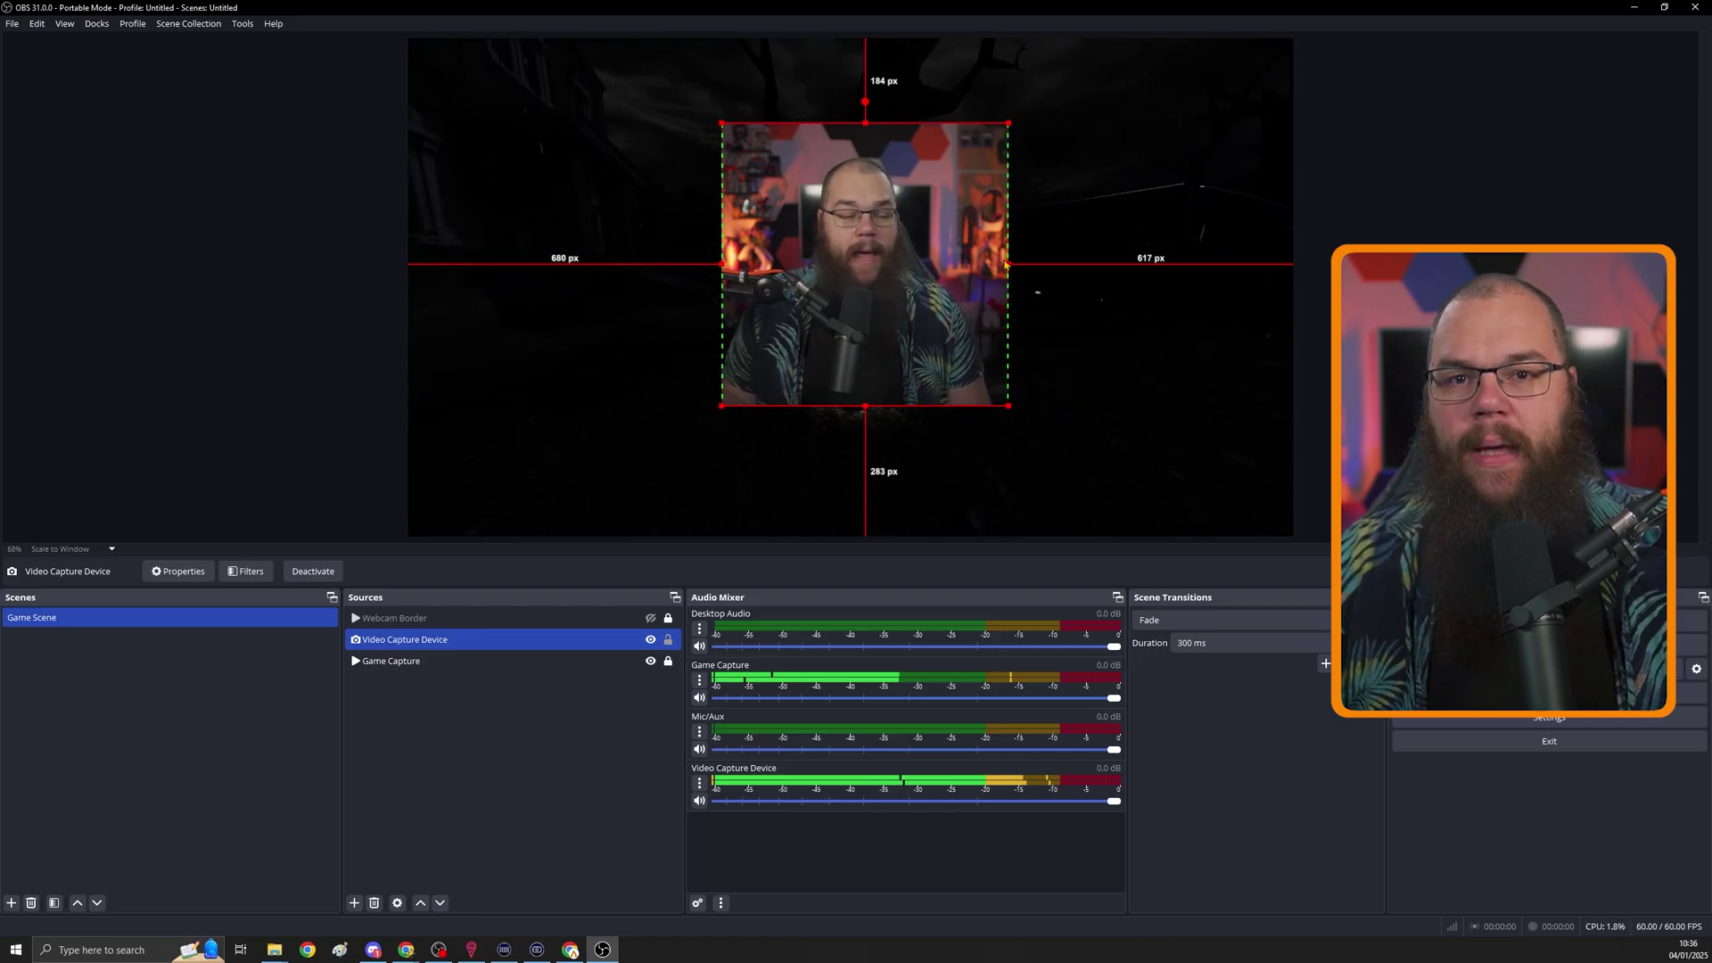
- Move the webcam to the right edge, widen it back out leftward, and adjust its height to 16:9
{"action": "left_click_drag", "start_coordinate": [1004, 263], "coordinate": [1250, 280]}
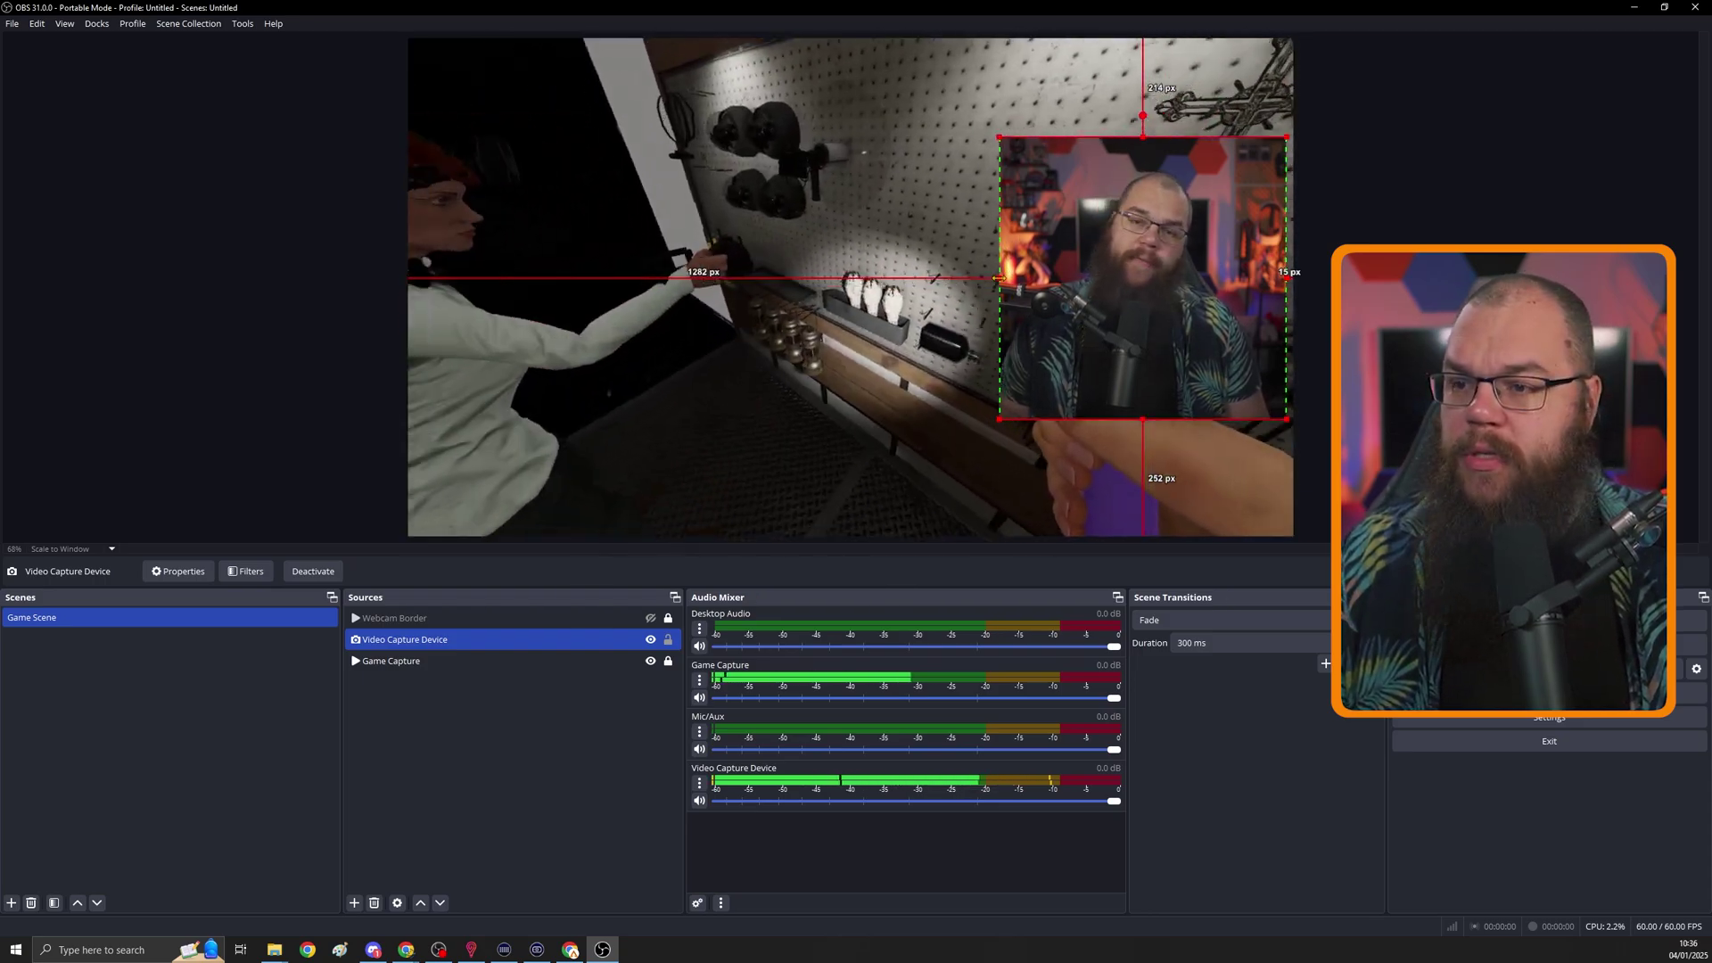
{"action": "left_click_drag", "start_coordinate": [998, 278], "coordinate": [357, 278]}
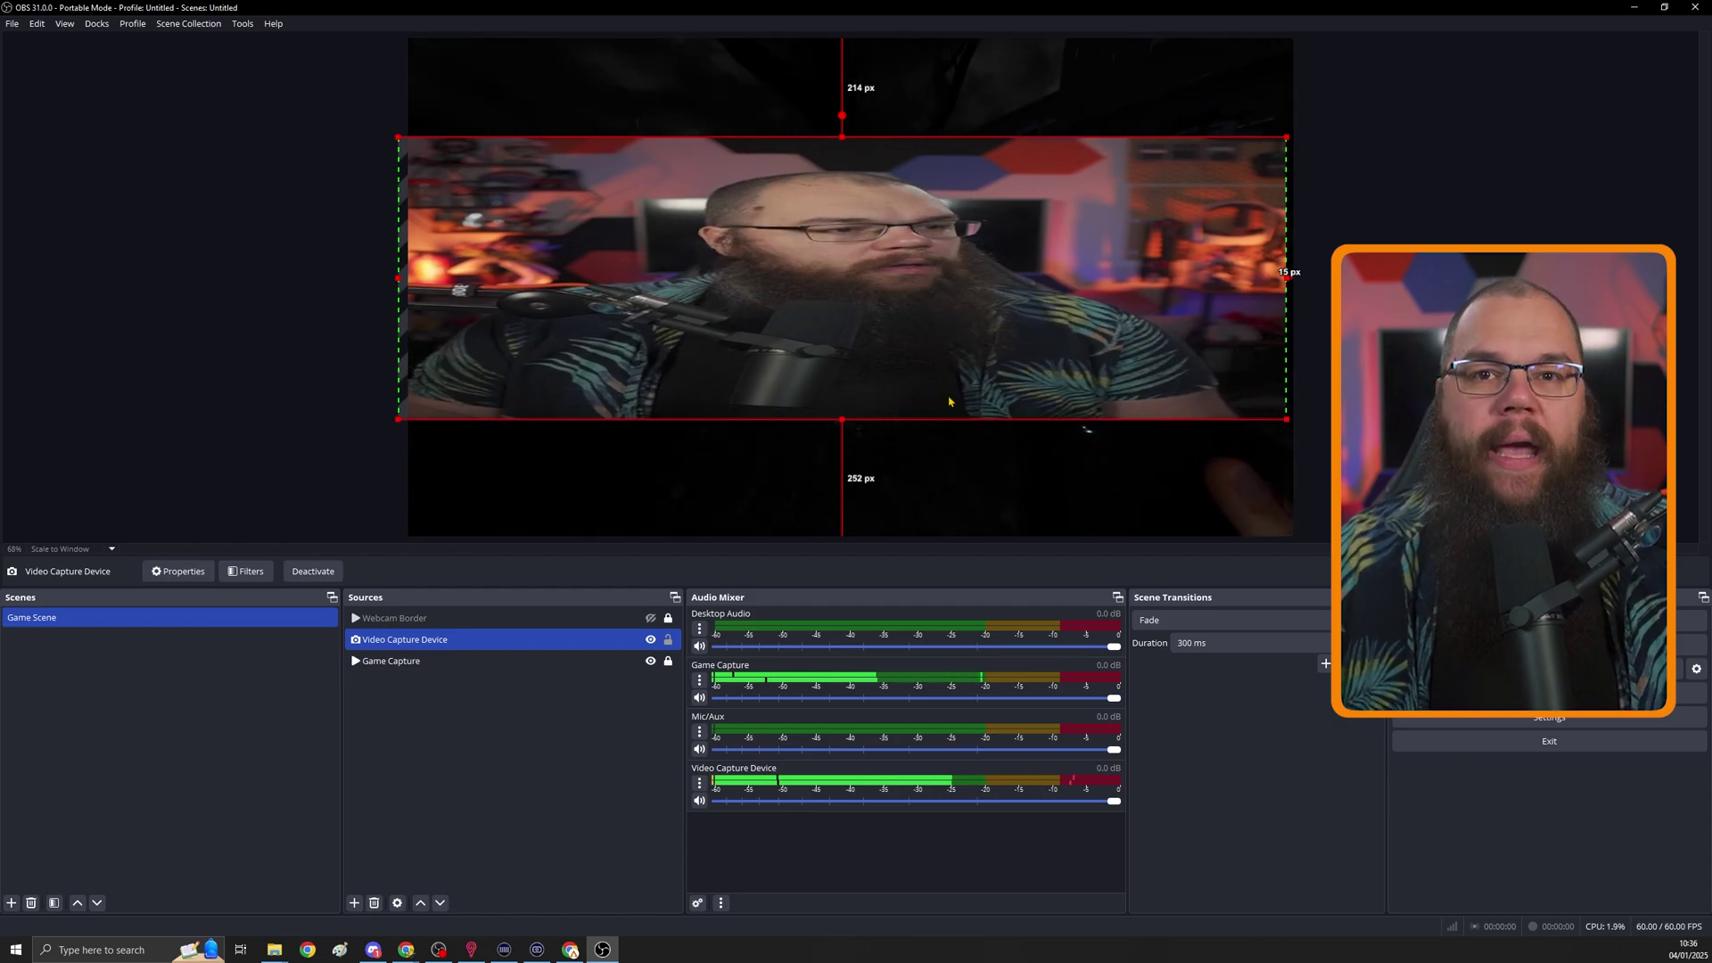
{"action": "mouse_move", "coordinate": [842, 418]}
{"action": "left_mouse_down"}
{"action": "mouse_move", "coordinate": [841, 533]}
{"action": "mouse_move", "coordinate": [841, 421]}
{"action": "left_mouse_up"}
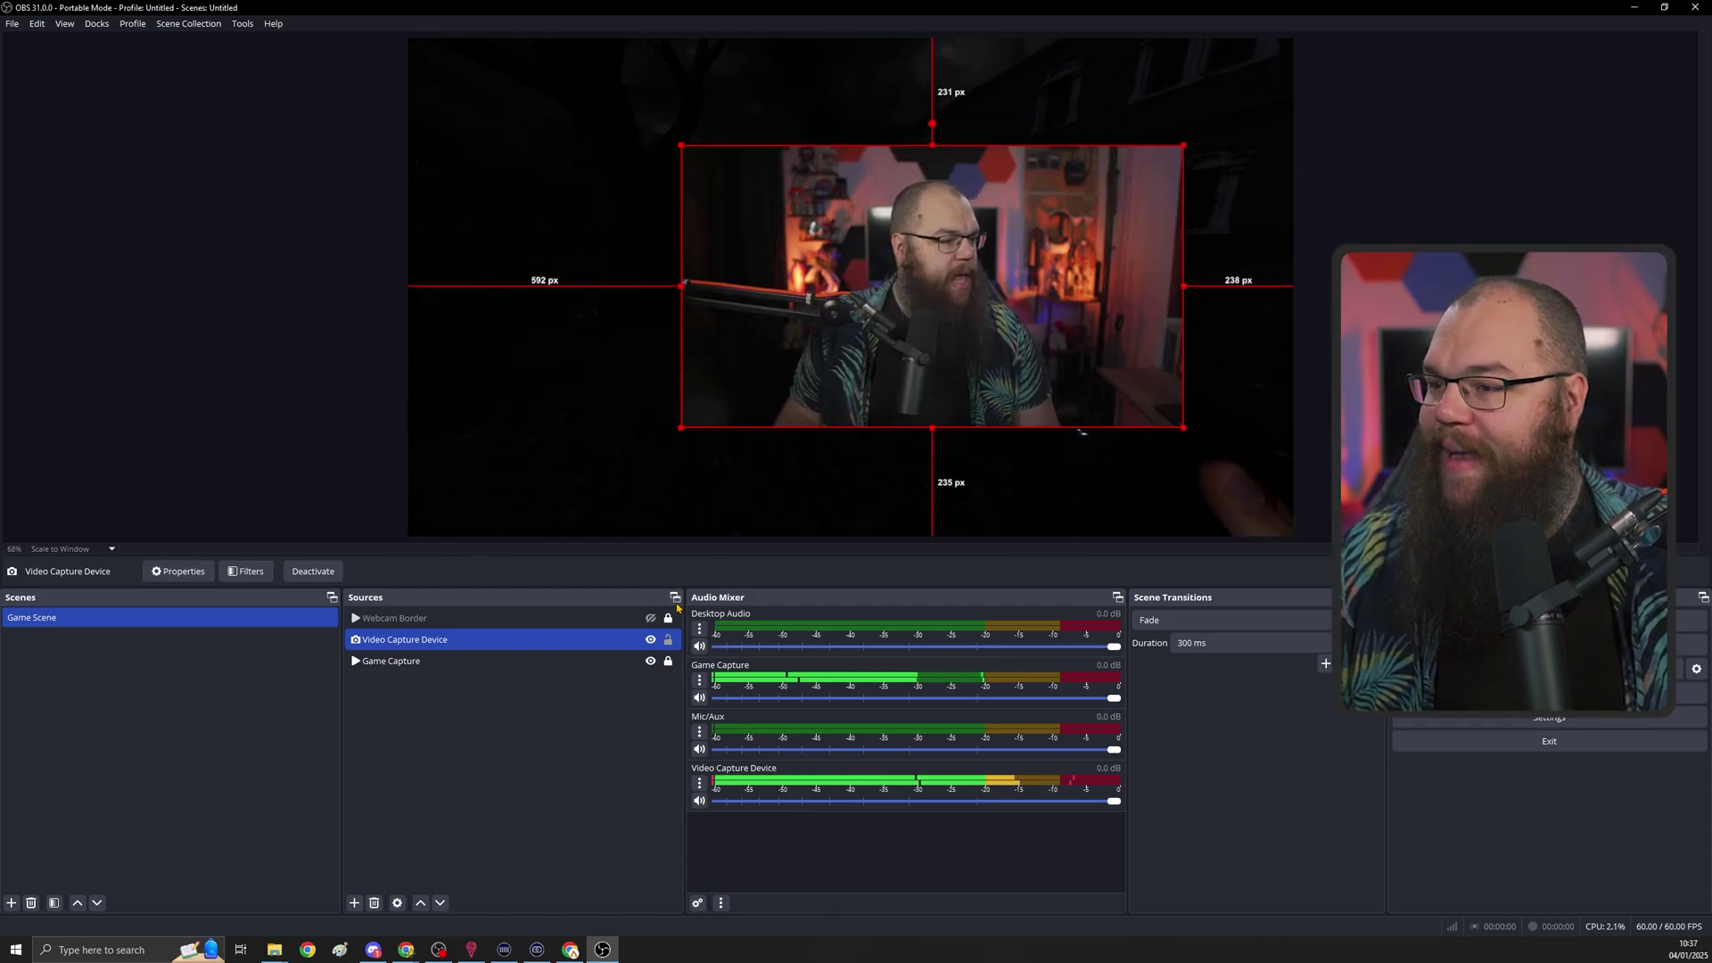
- Unhide Webcam Border, fit the camera inside its frame, and align the border around it
{"action": "left_click", "coordinate": [650, 618]}
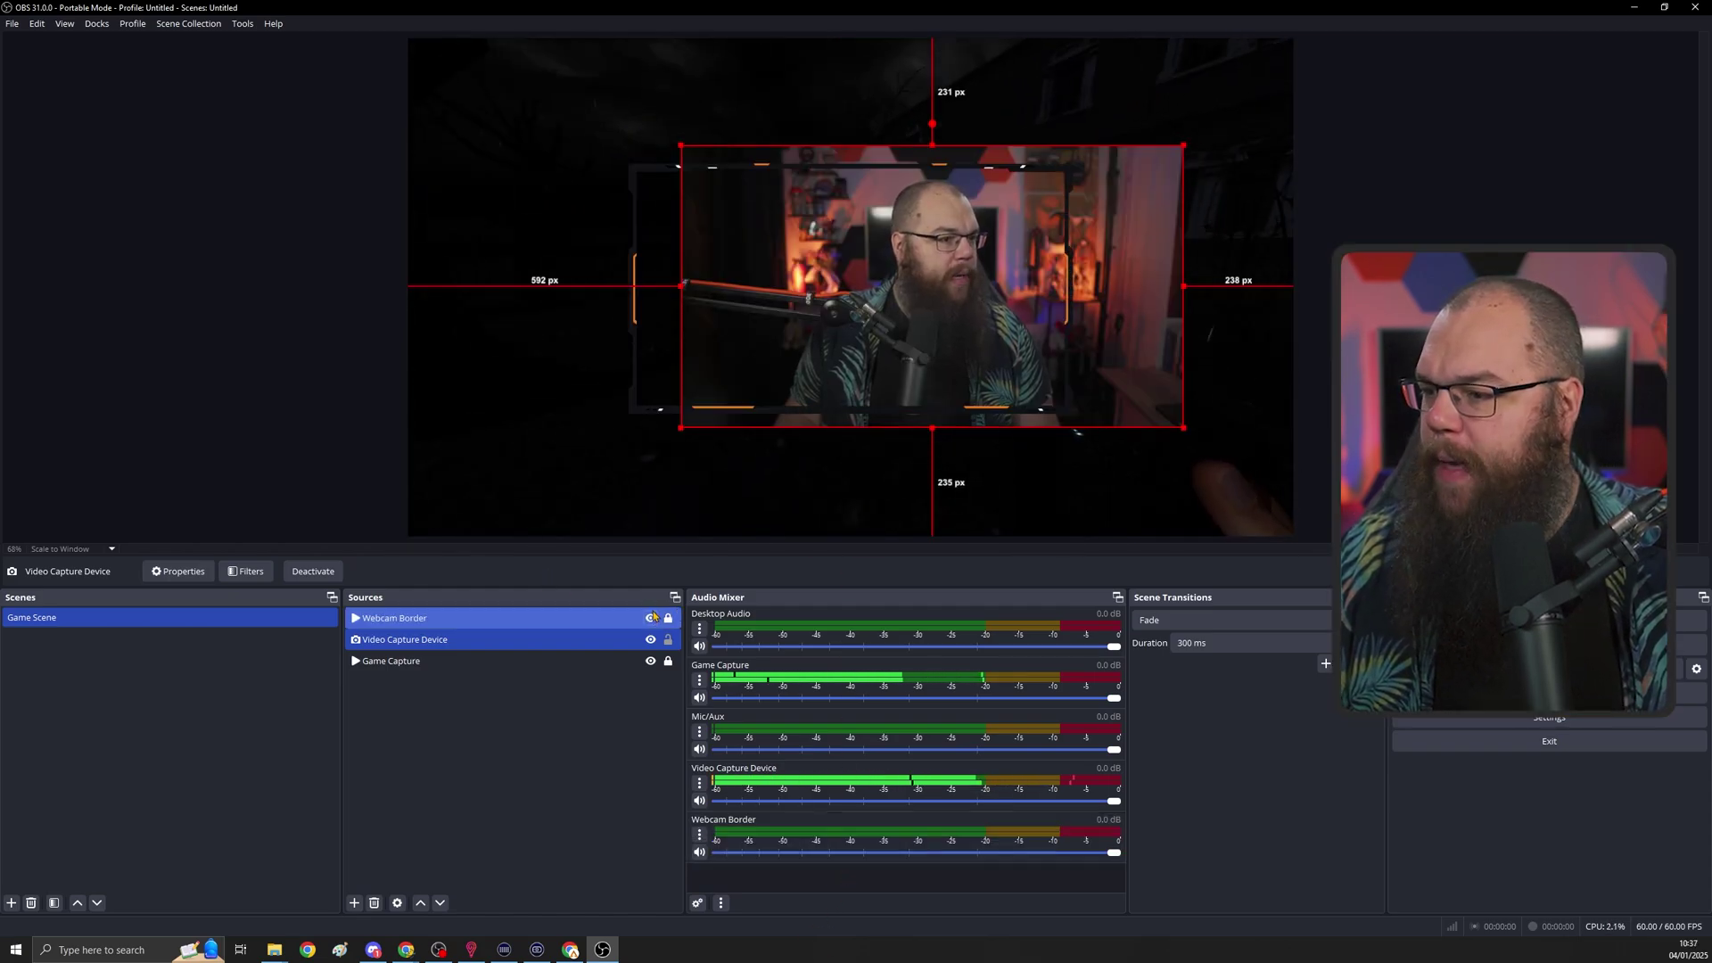
{"action": "left_click_drag", "start_coordinate": [1136, 285], "coordinate": [1086, 309]}
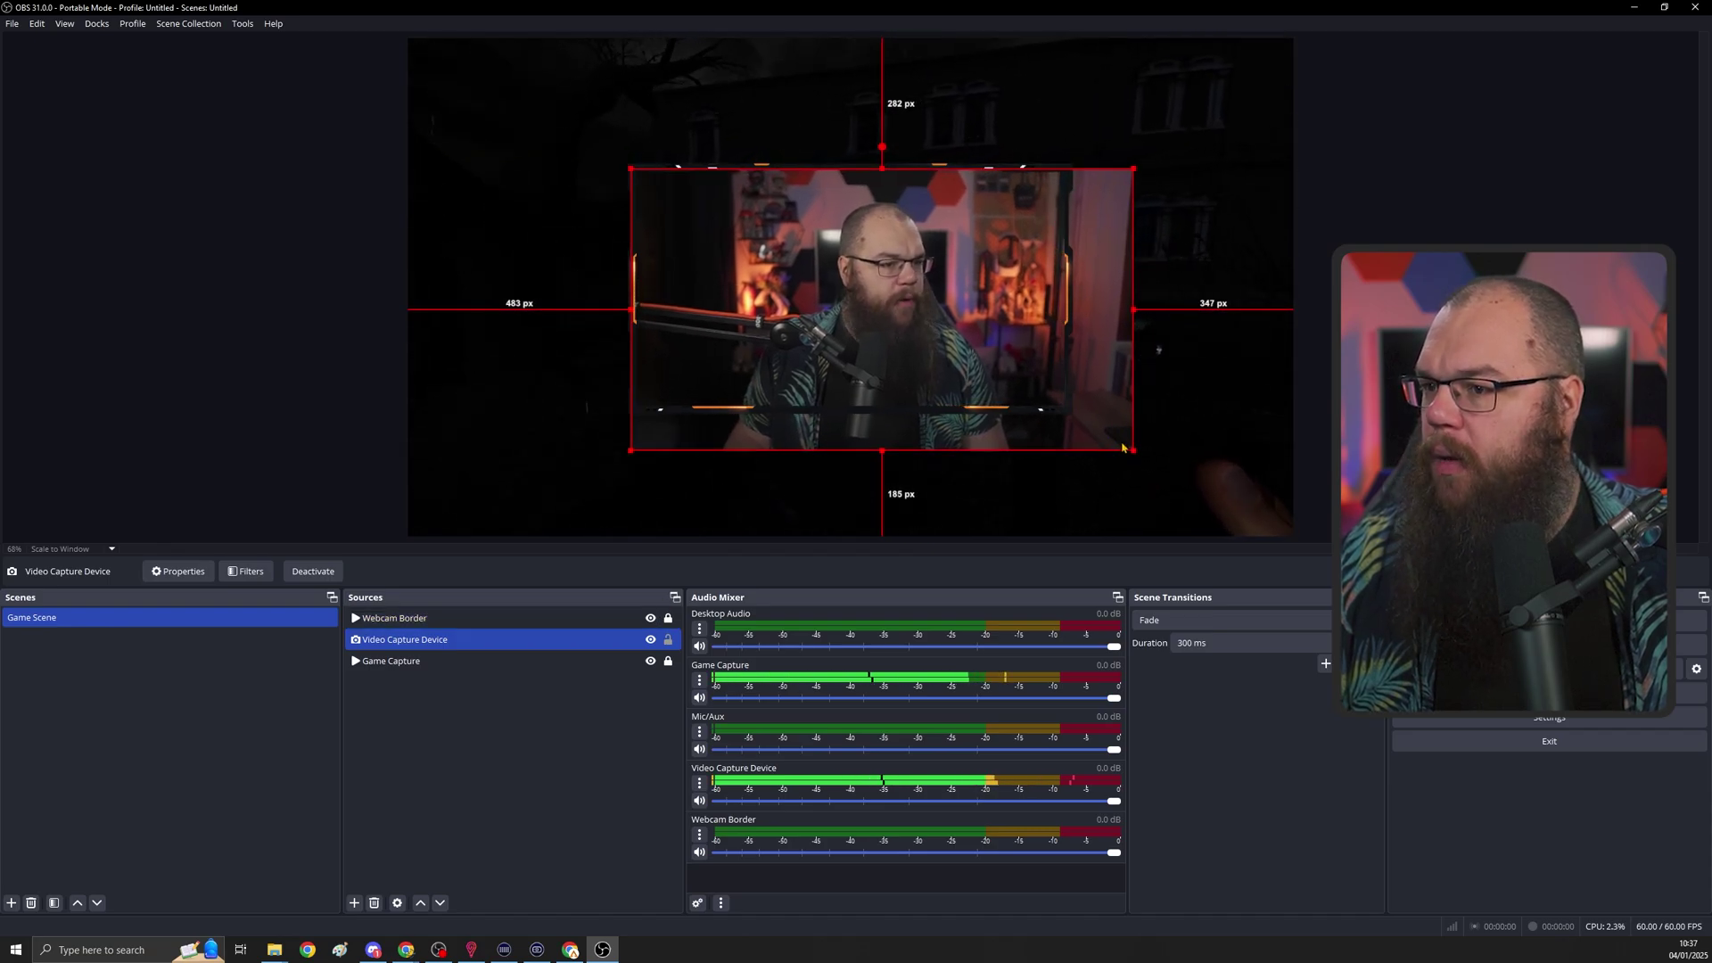
{"action": "left_click_drag", "start_coordinate": [1134, 452], "coordinate": [1067, 413]}
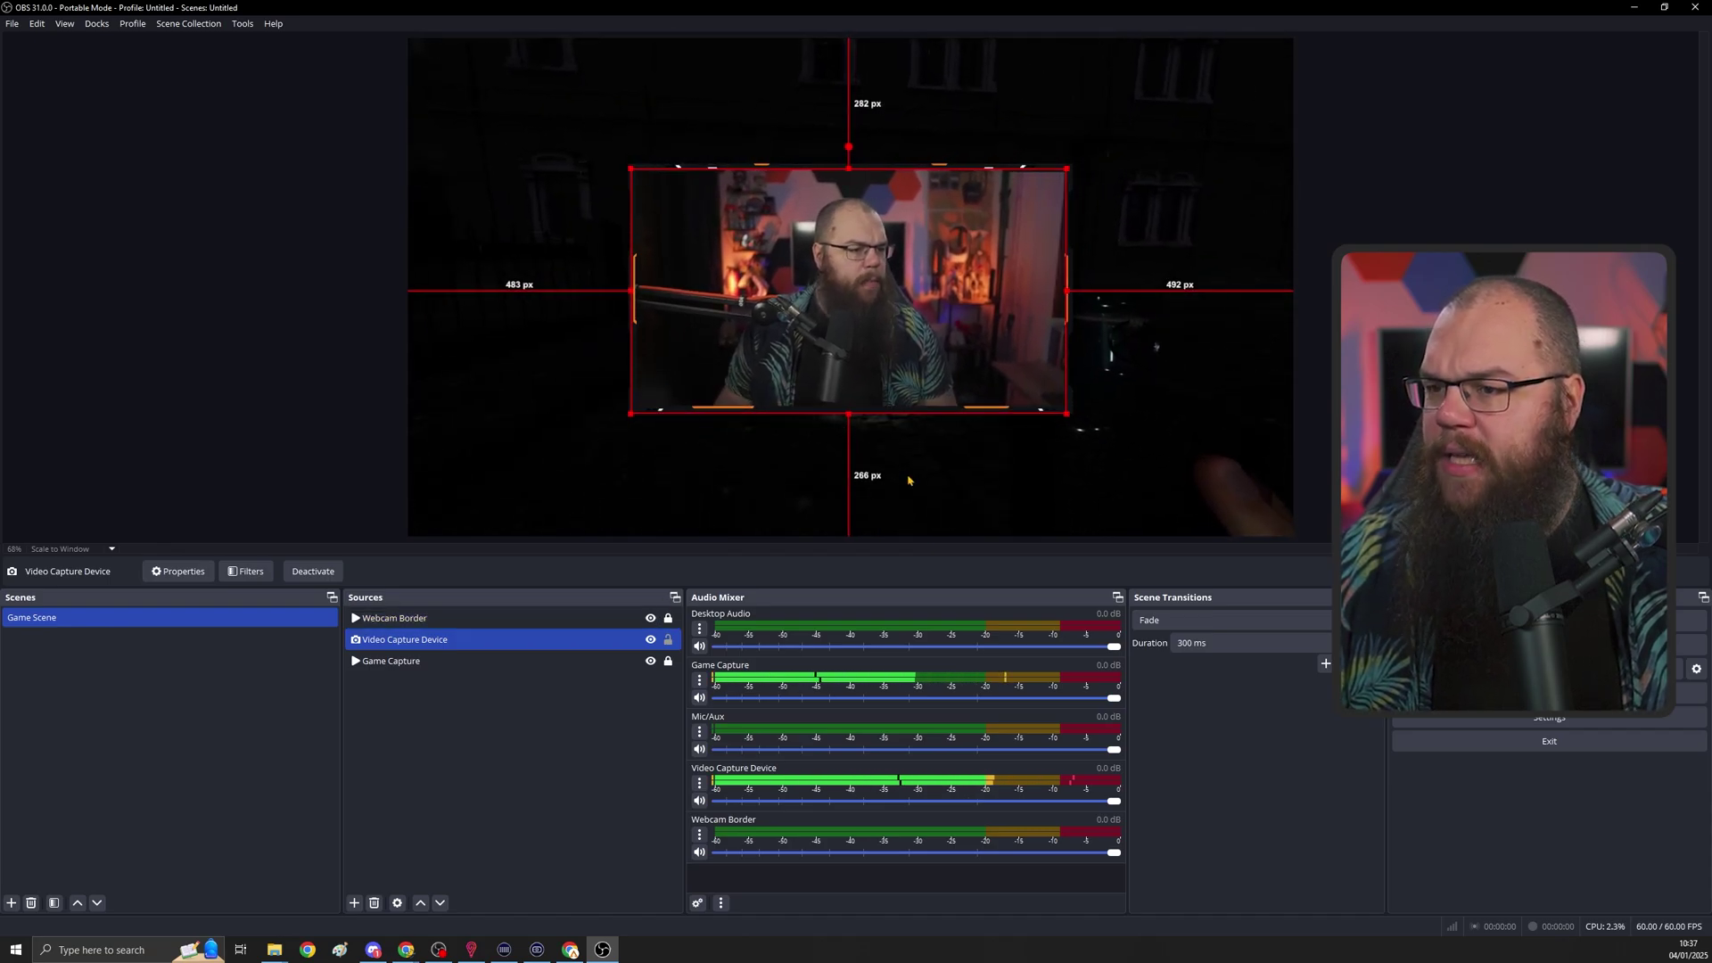
{"action": "left_click", "coordinate": [635, 743]}
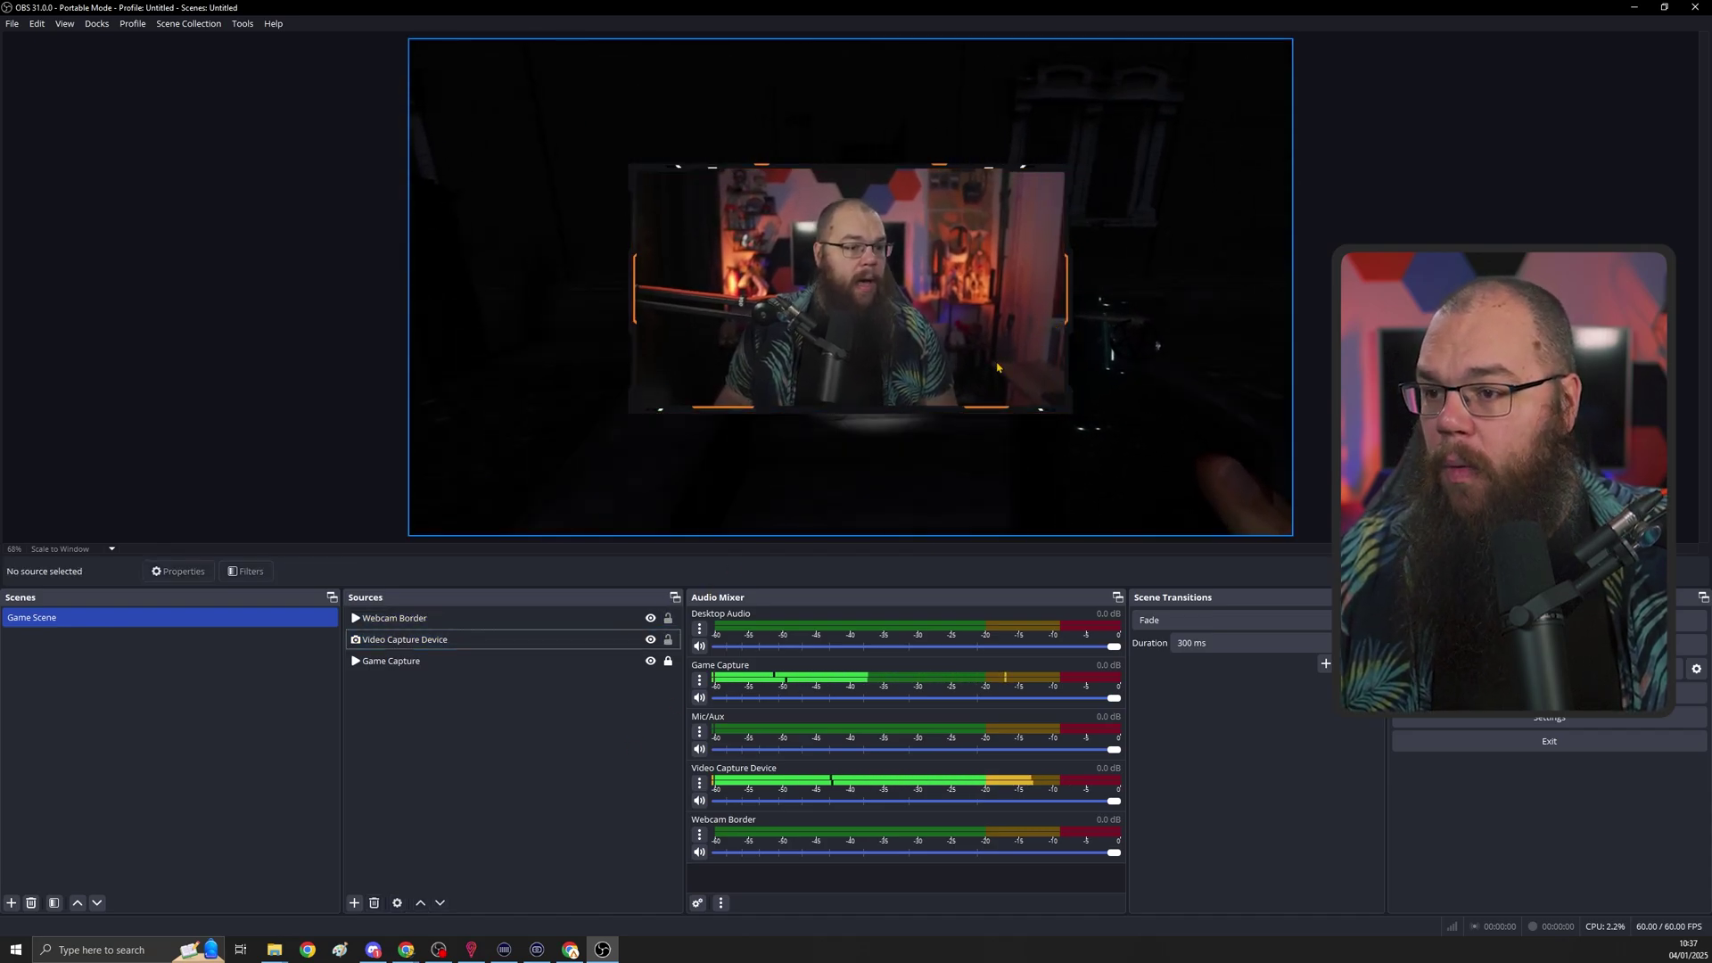
{"action": "left_click", "coordinate": [833, 300]}
{"action": "mouse_move", "coordinate": [833, 299]}
{"action": "left_mouse_down"}
{"action": "mouse_move", "coordinate": [903, 311]}
{"action": "mouse_move", "coordinate": [808, 307]}
{"action": "mouse_move", "coordinate": [834, 299]}
{"action": "left_mouse_up"}
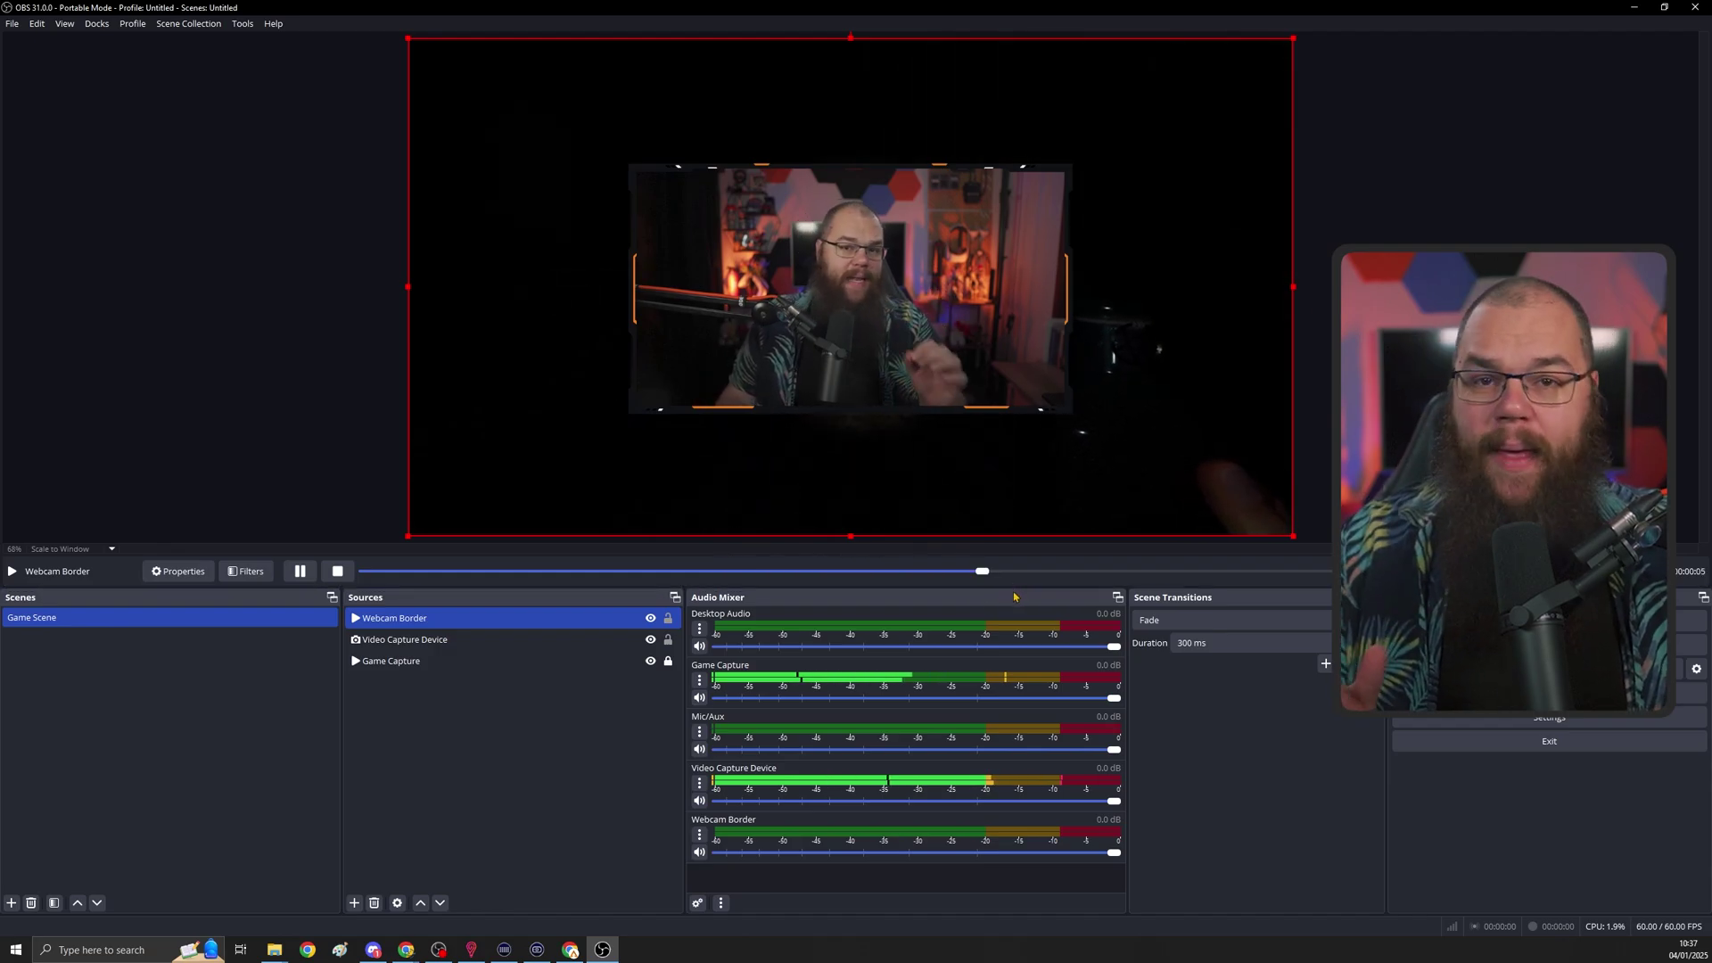
- Select Webcam Border and Video Capture Device and group them as 'Group Camera'
{"action": "left_click", "coordinate": [577, 663], "text": "ctrl"}
{"action": "left_click", "coordinate": [578, 664], "text": "ctrl"}
{"action": "left_click", "coordinate": [514, 640], "text": "ctrl"}
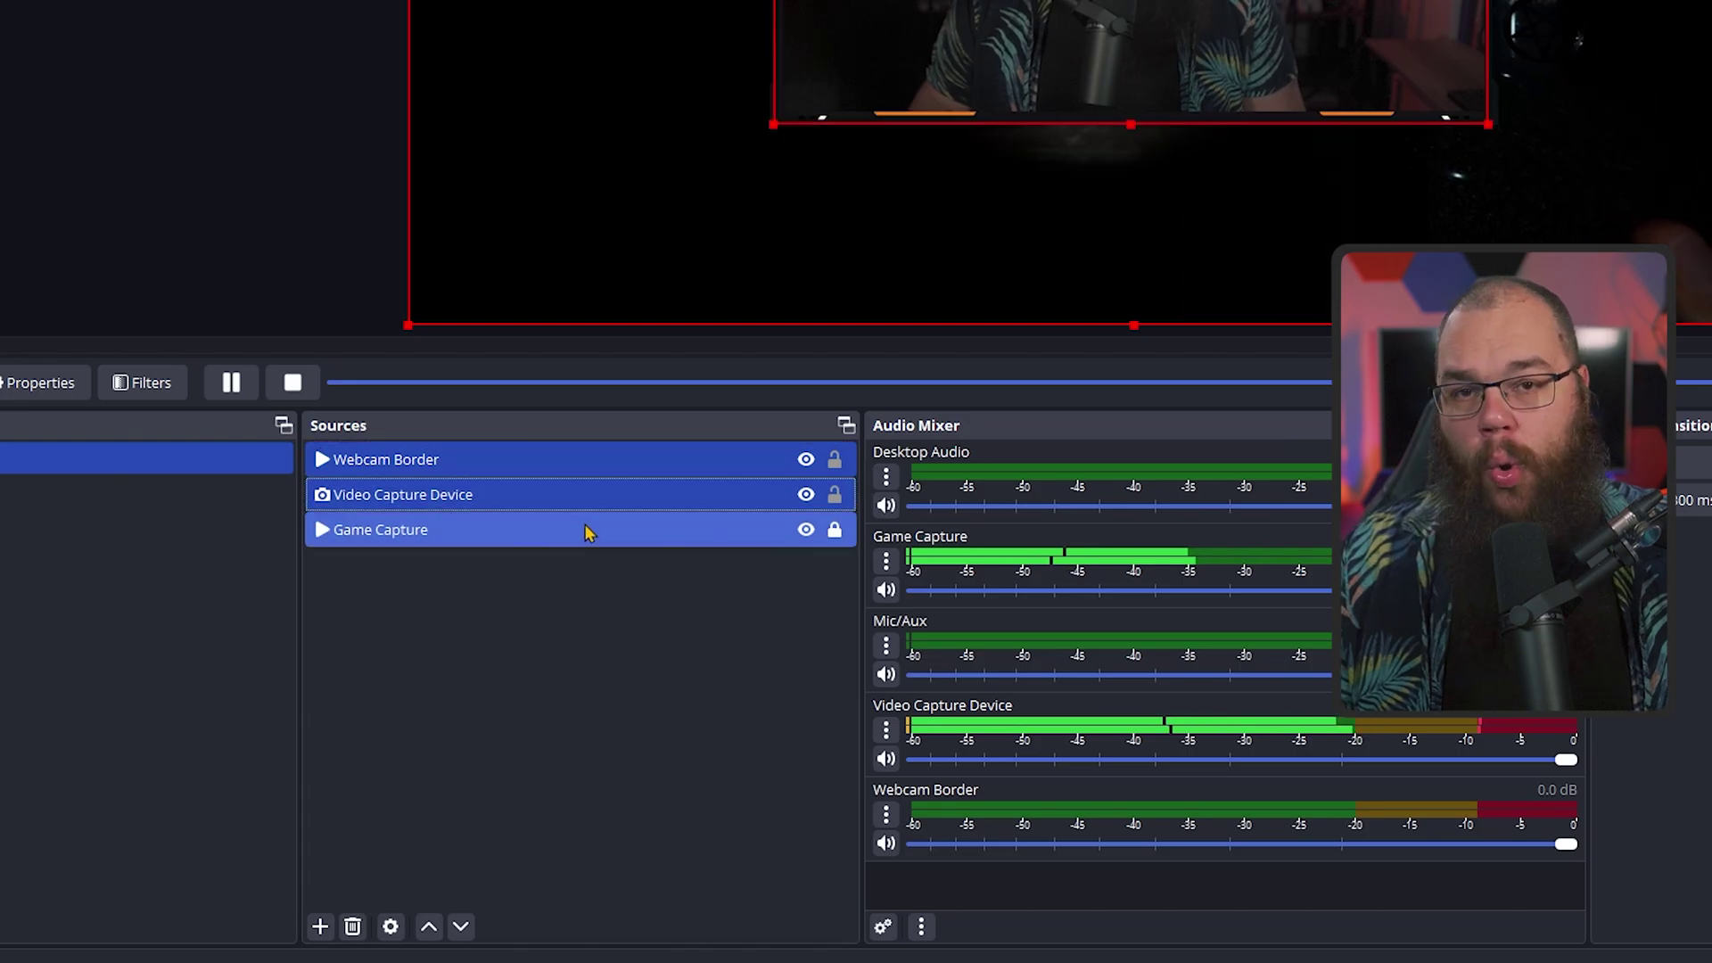
{"action": "right_click", "coordinate": [576, 500]}
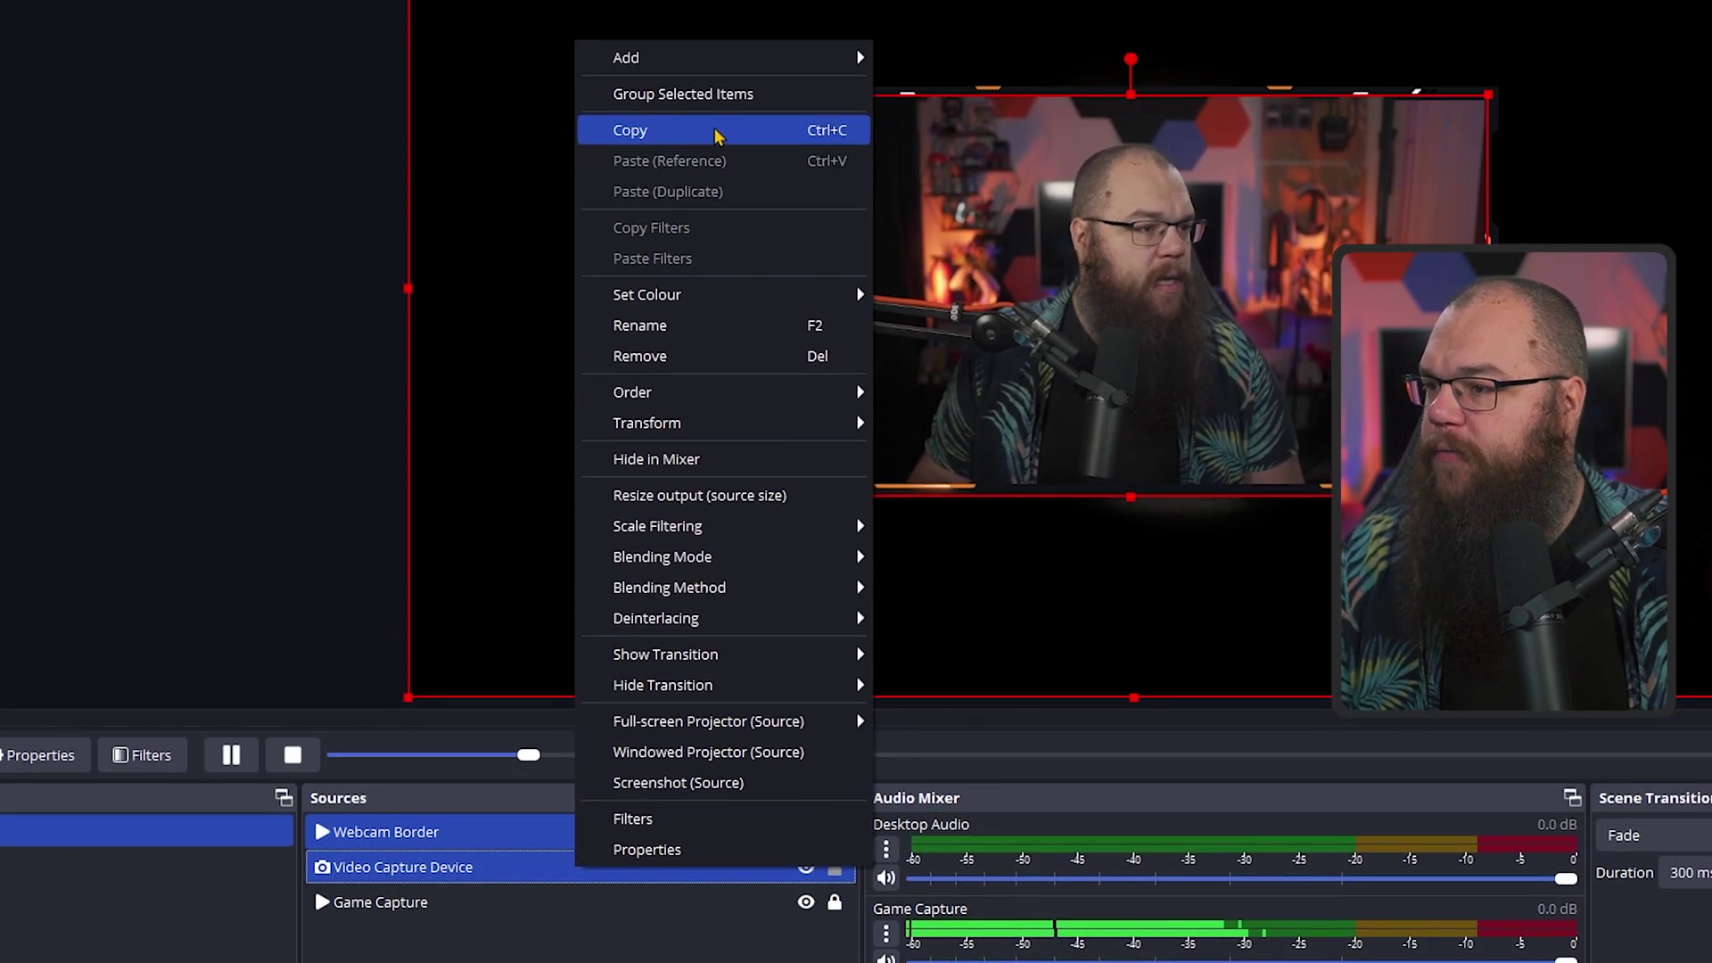
{"action": "left_click", "coordinate": [720, 115]}
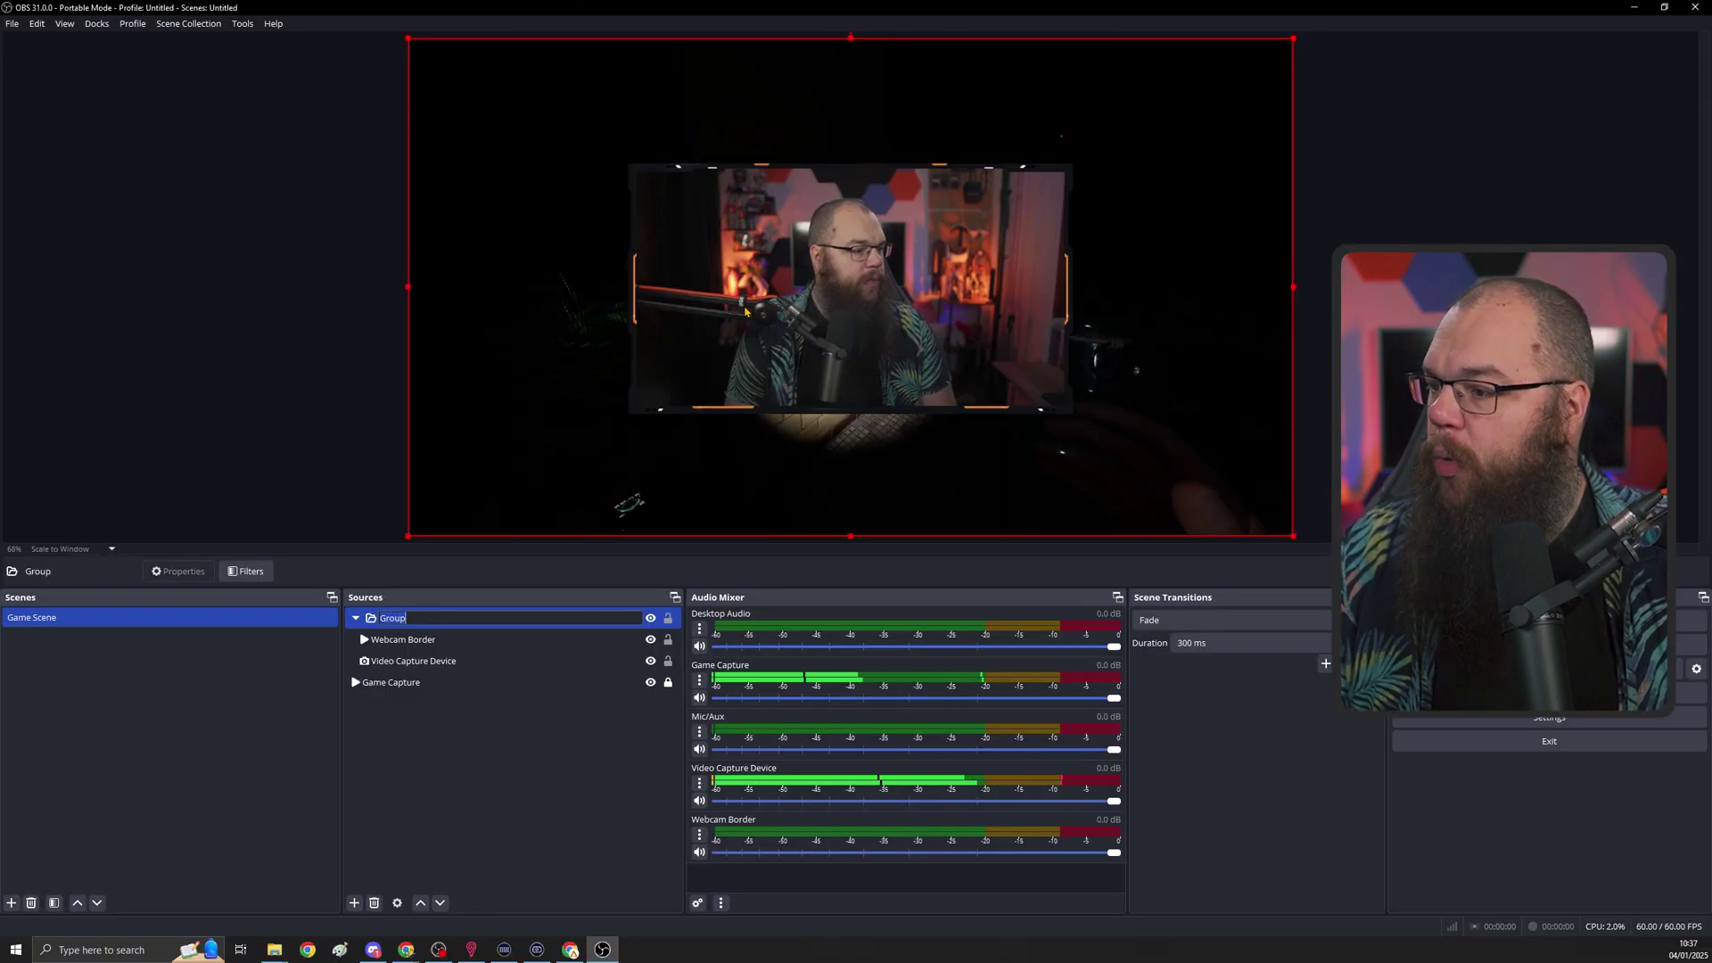
{"action": "type", "text": "Camera"}
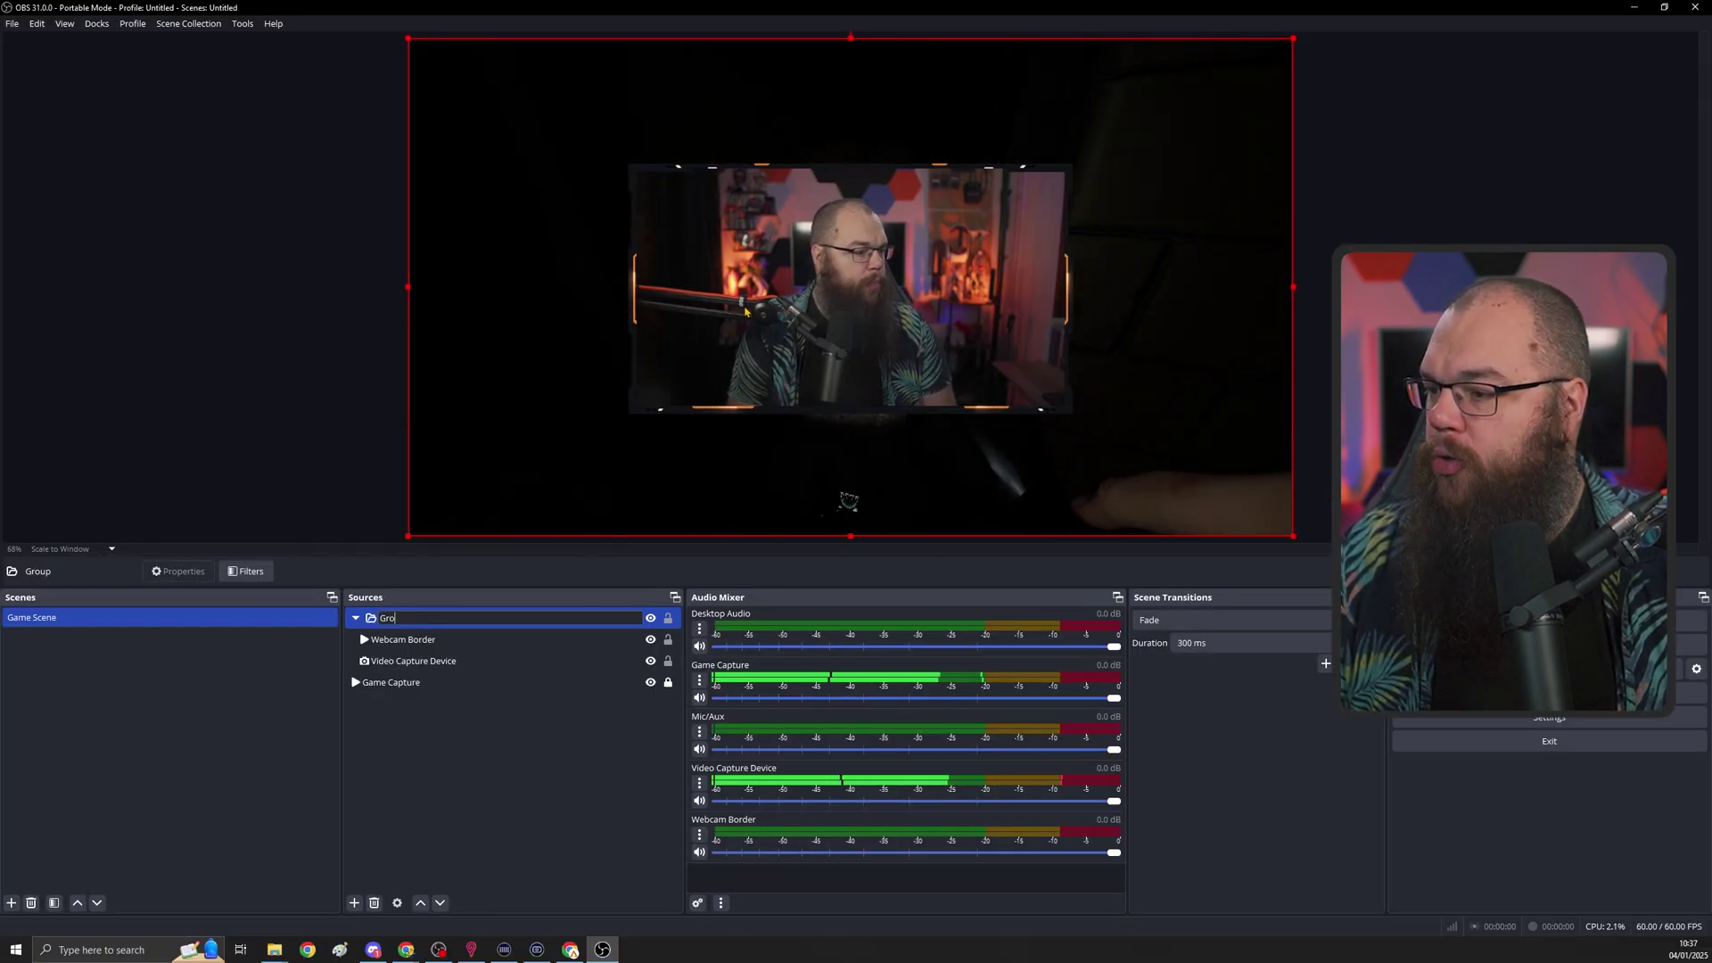
{"action": "key", "text": "Return"}
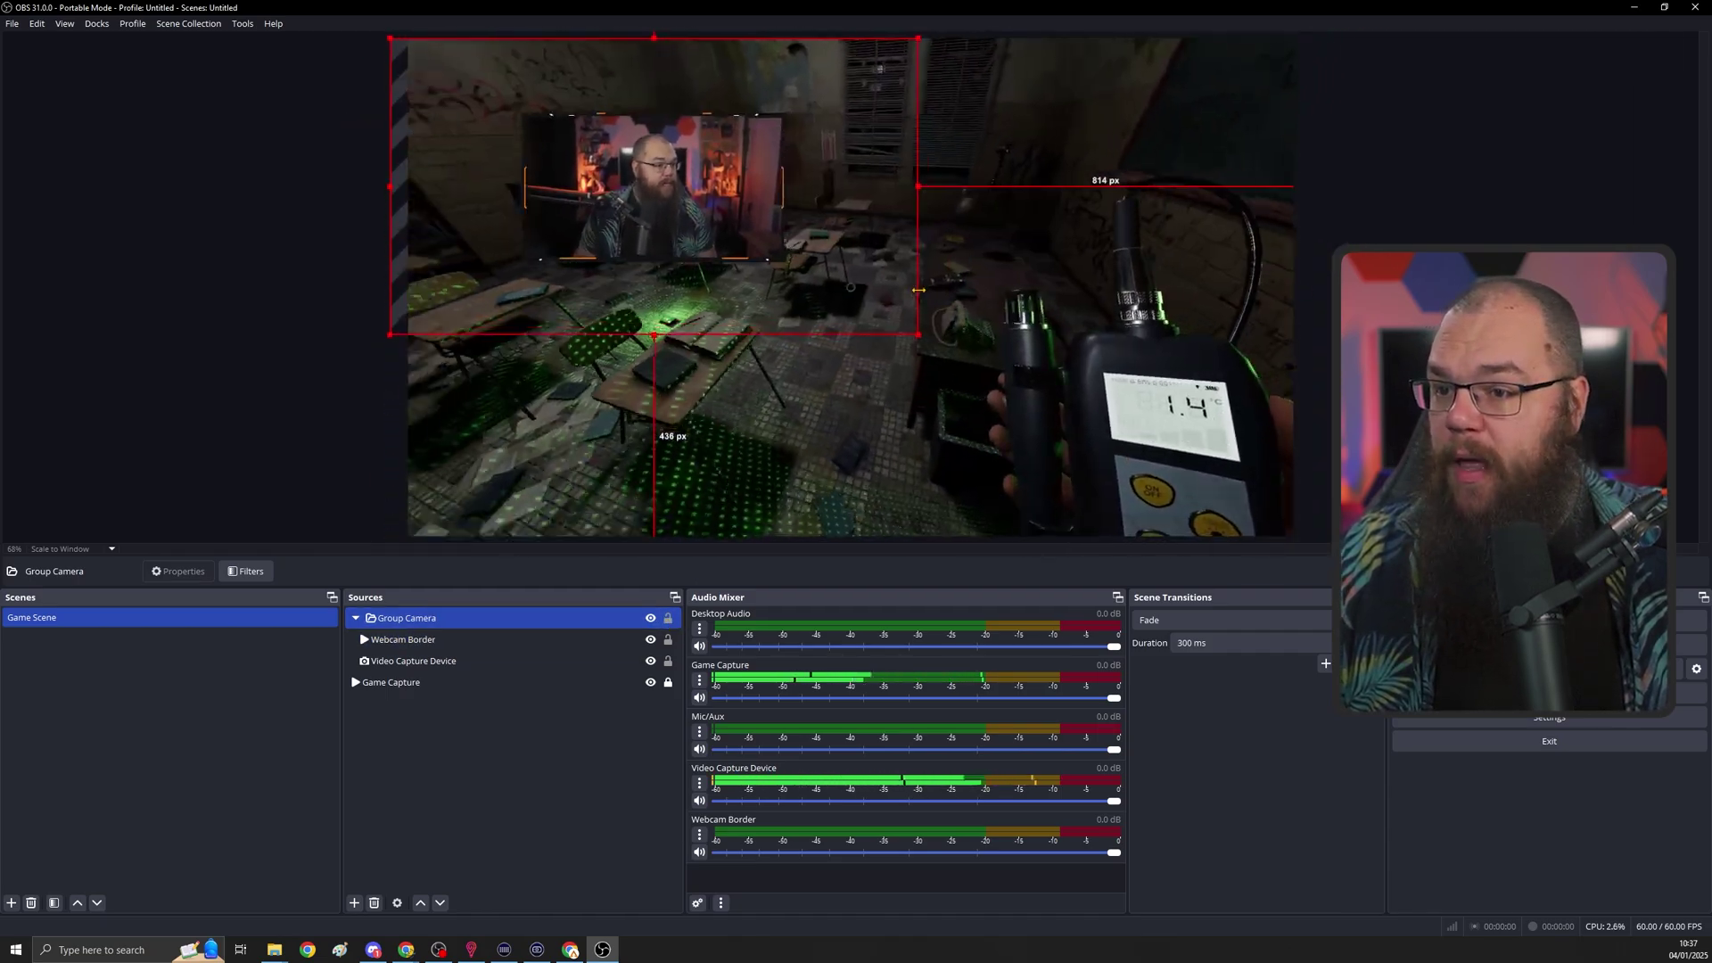
- Snap Group Camera flush against the canvas's right edge and deselect it
{"action": "left_click", "coordinate": [681, 294]}
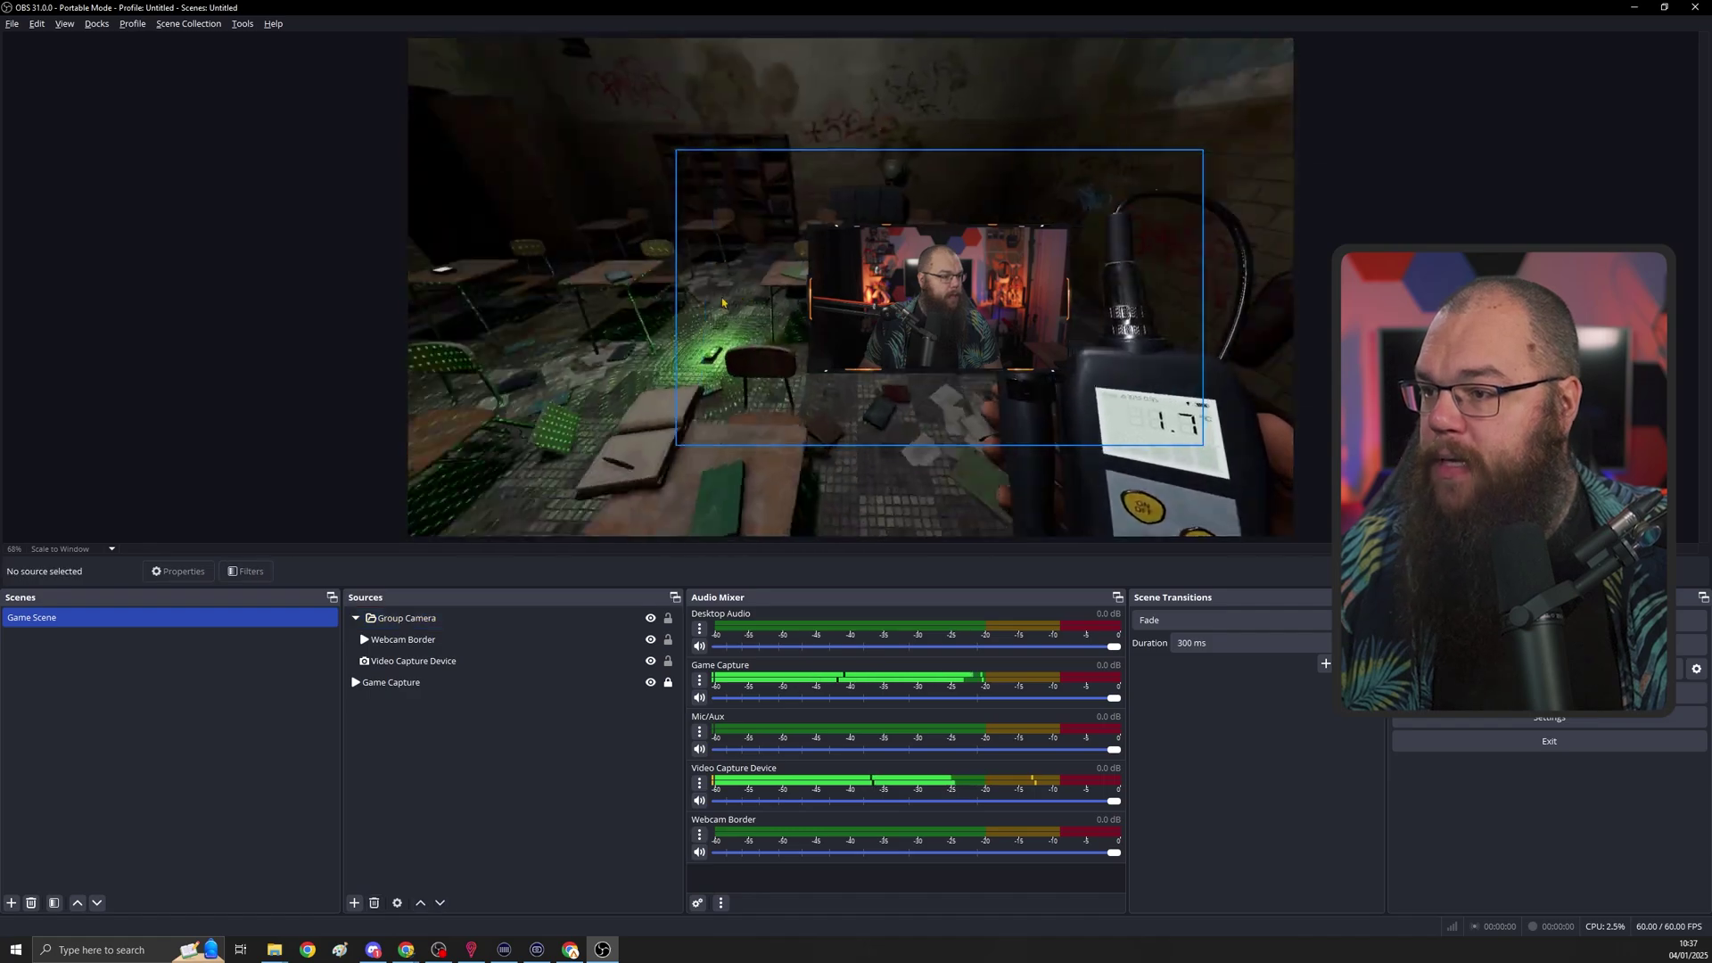
{"action": "left_click", "coordinate": [722, 302]}
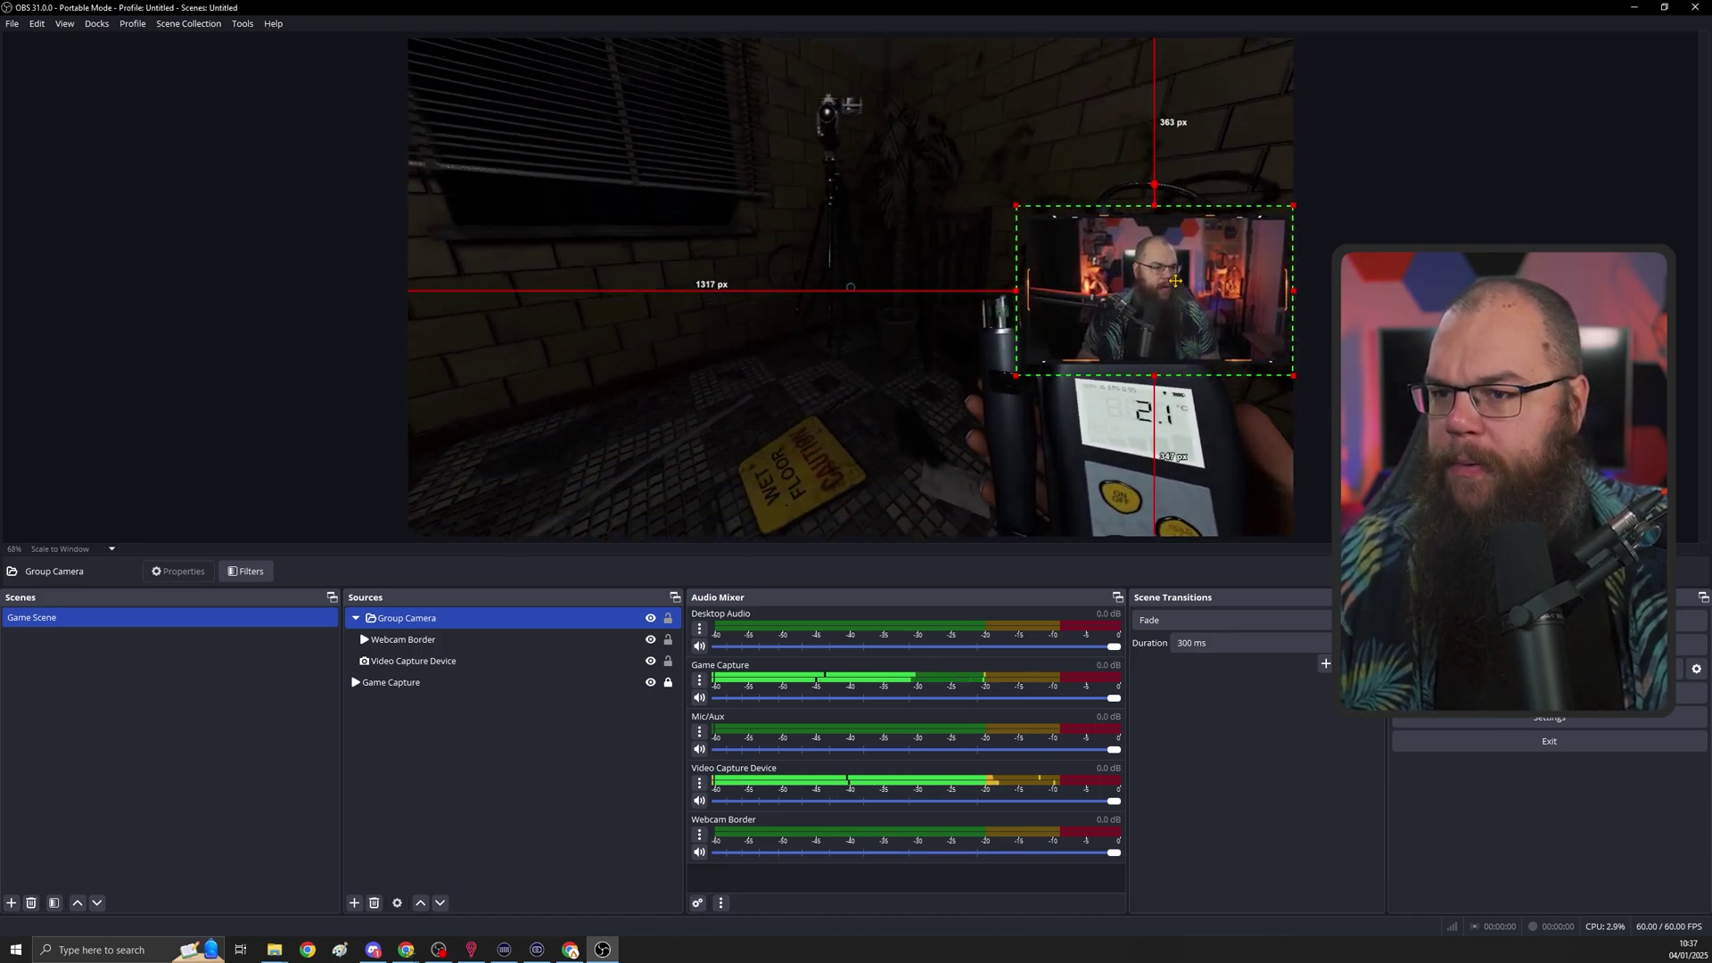
{"action": "left_click_drag", "start_coordinate": [1234, 269], "coordinate": [1232, 269]}
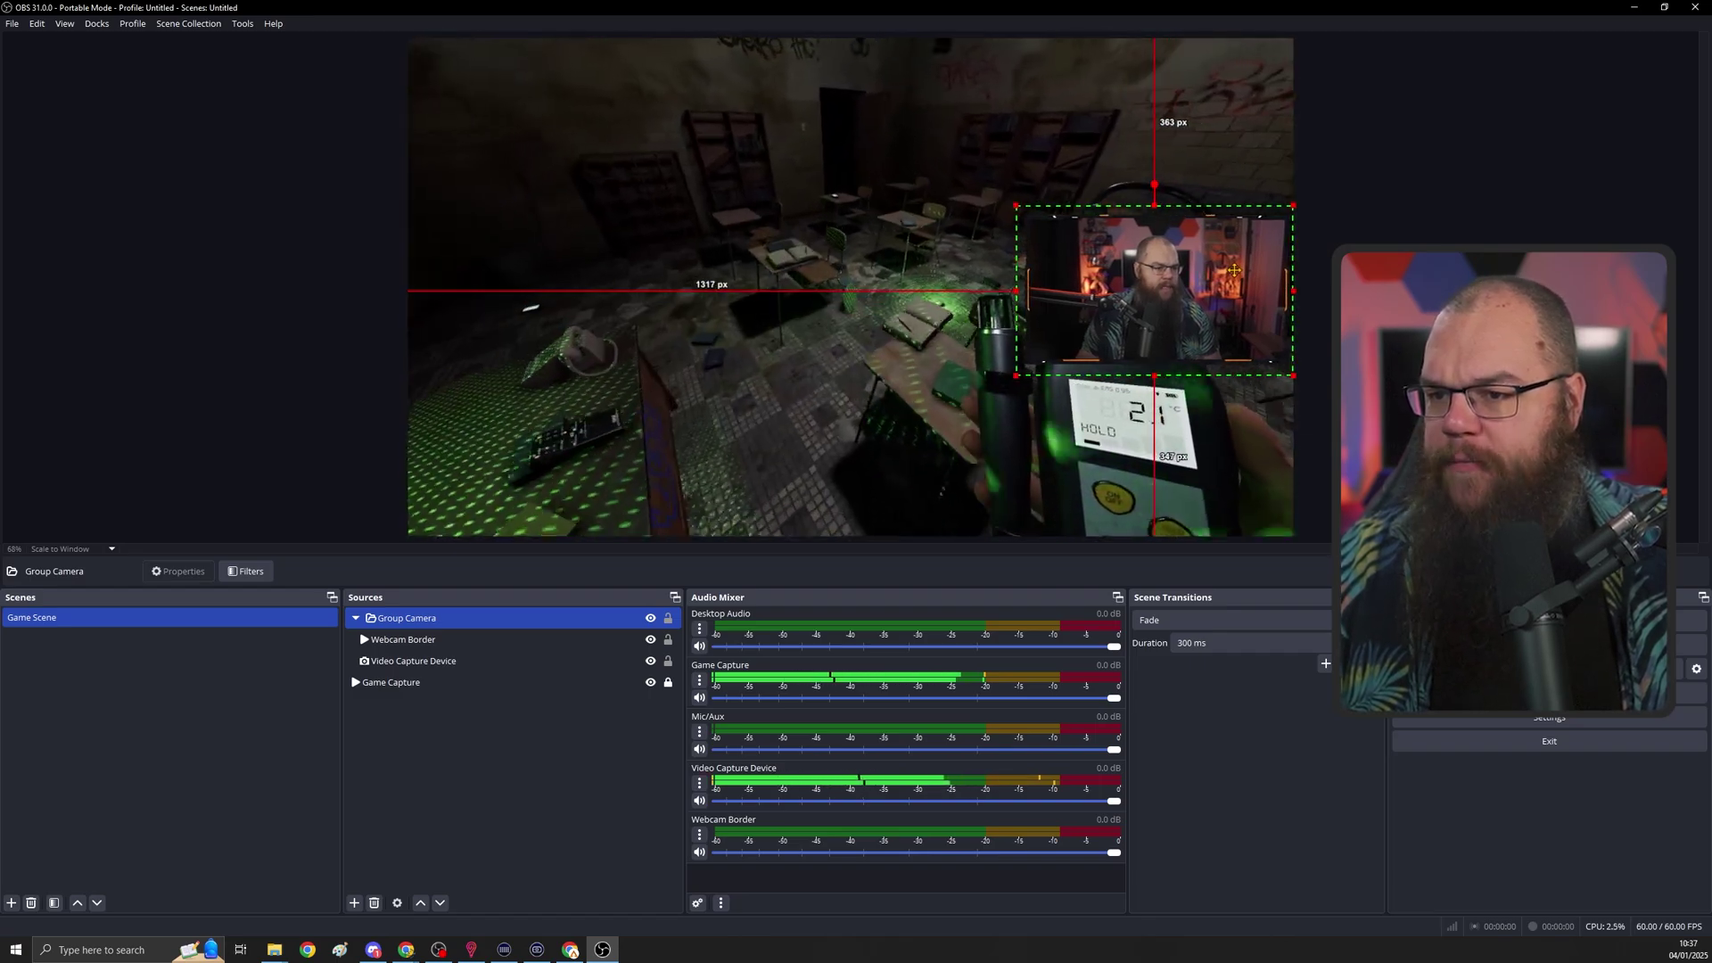
{"action": "left_click", "coordinate": [1231, 269], "text": "ctrl"}
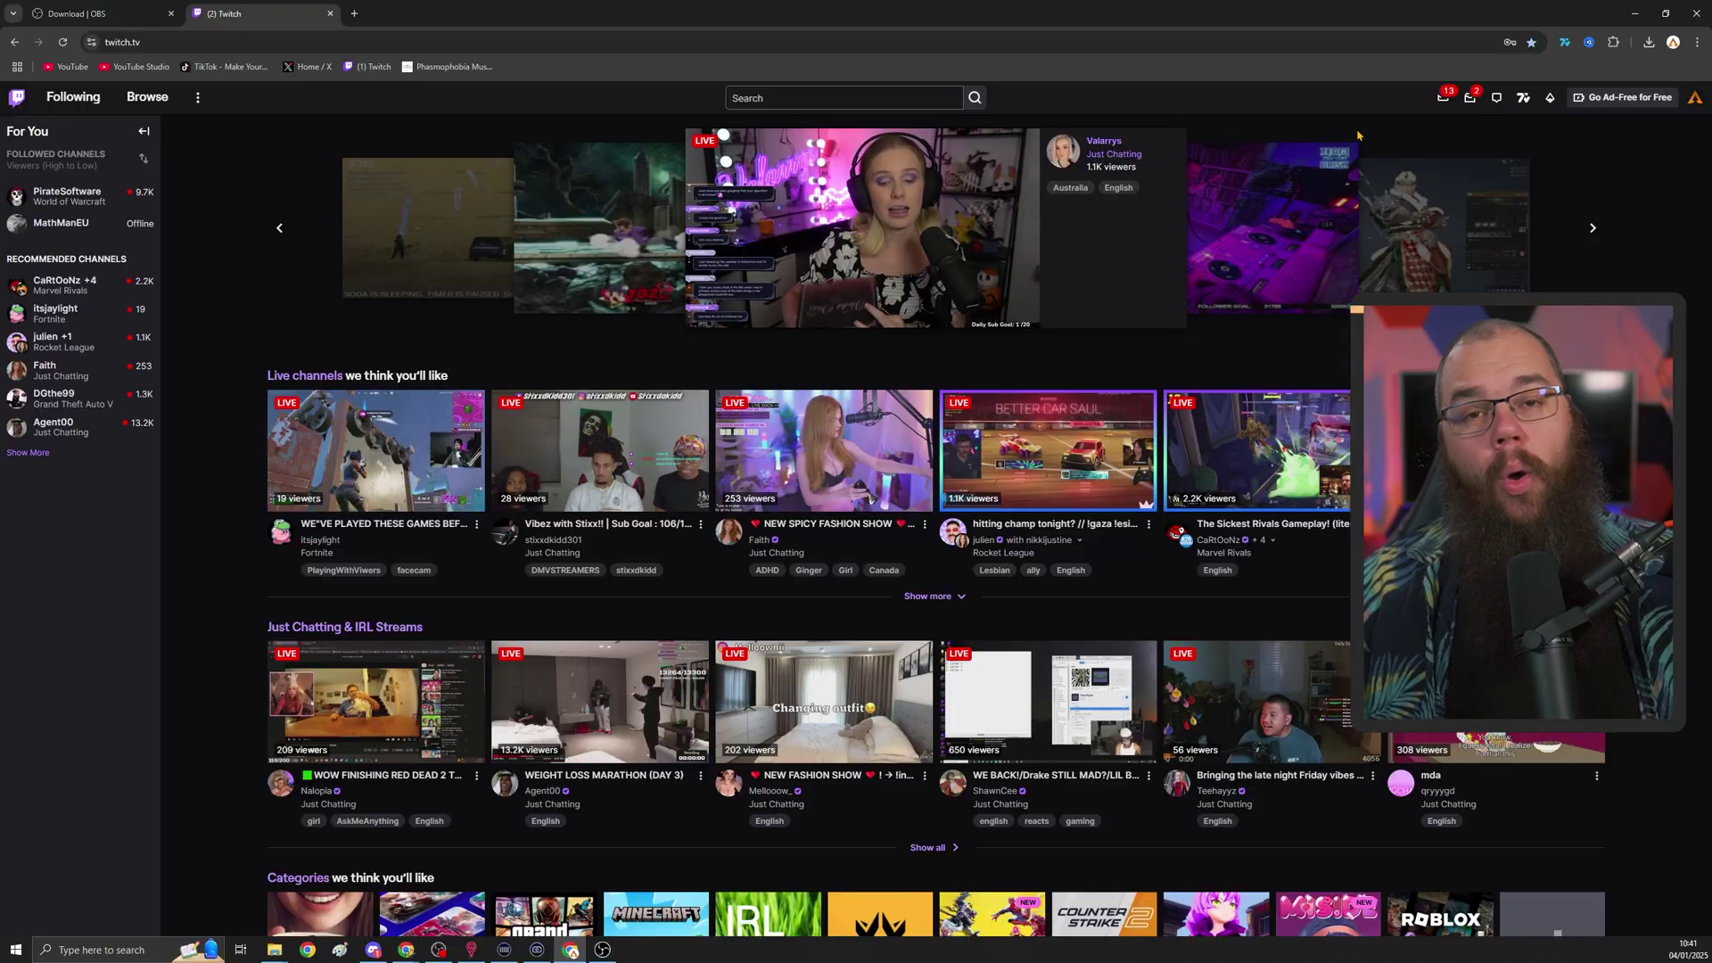
- Go to the Creator Dashboard's Alerts page and create a new alert box
{"action": "left_click", "coordinate": [1692, 98]}
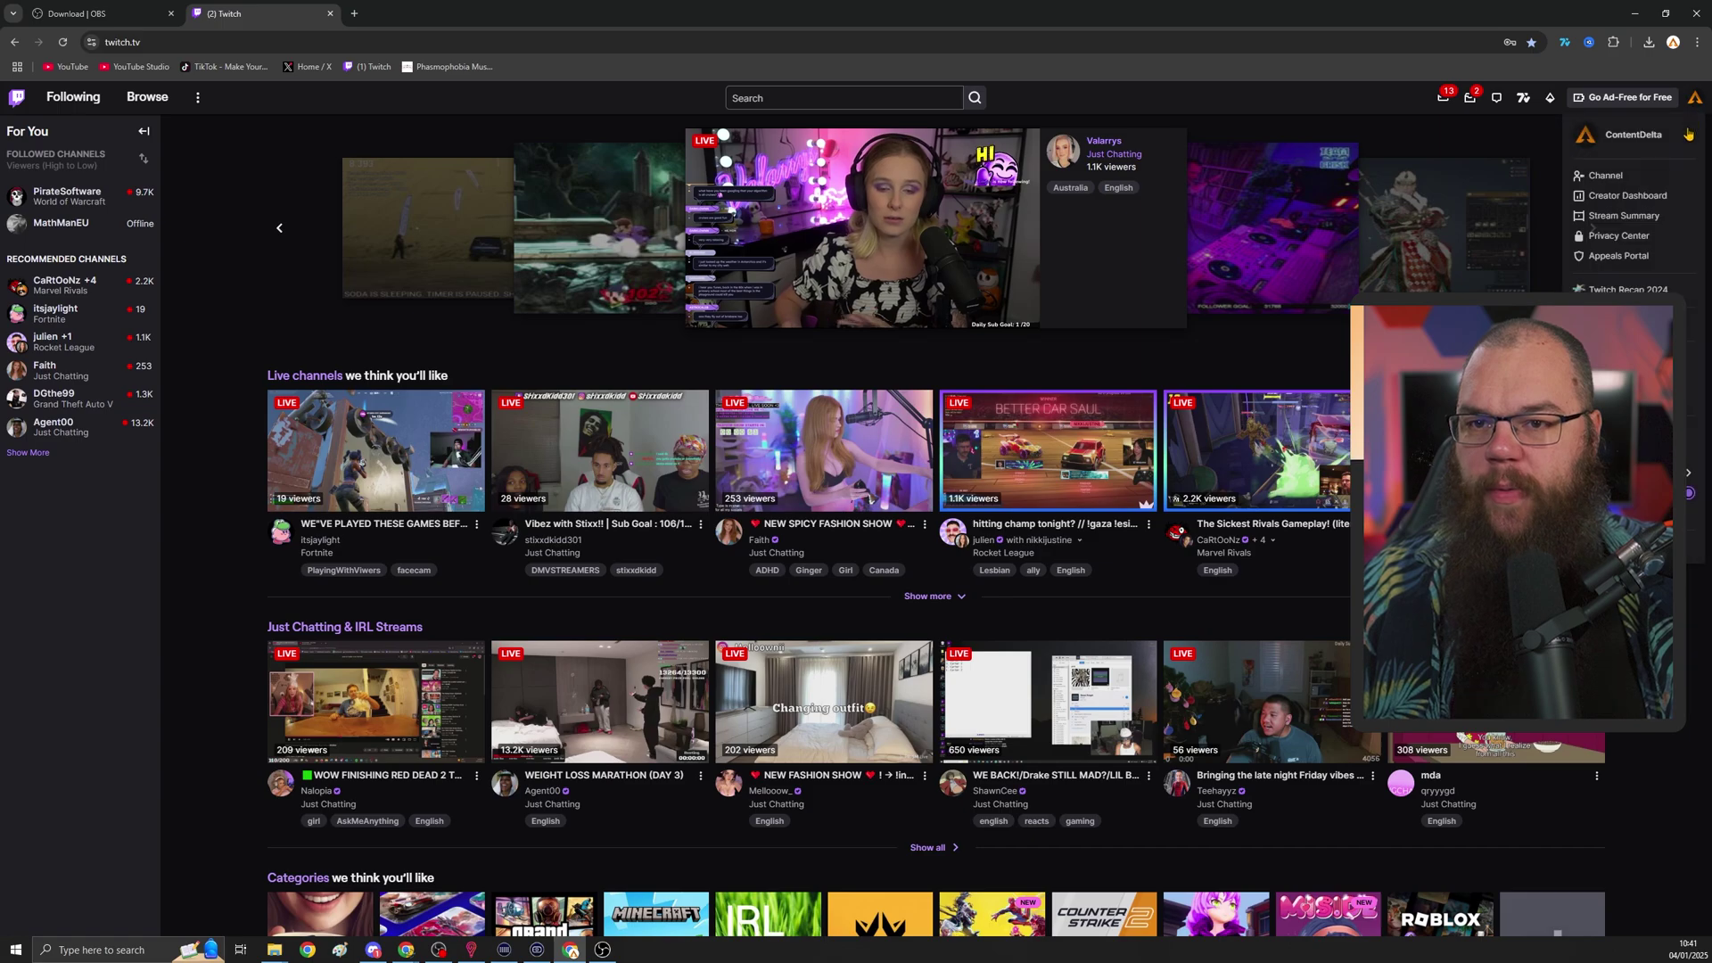
{"action": "left_click", "coordinate": [1614, 189]}
{"action": "left_click", "coordinate": [117, 223]}
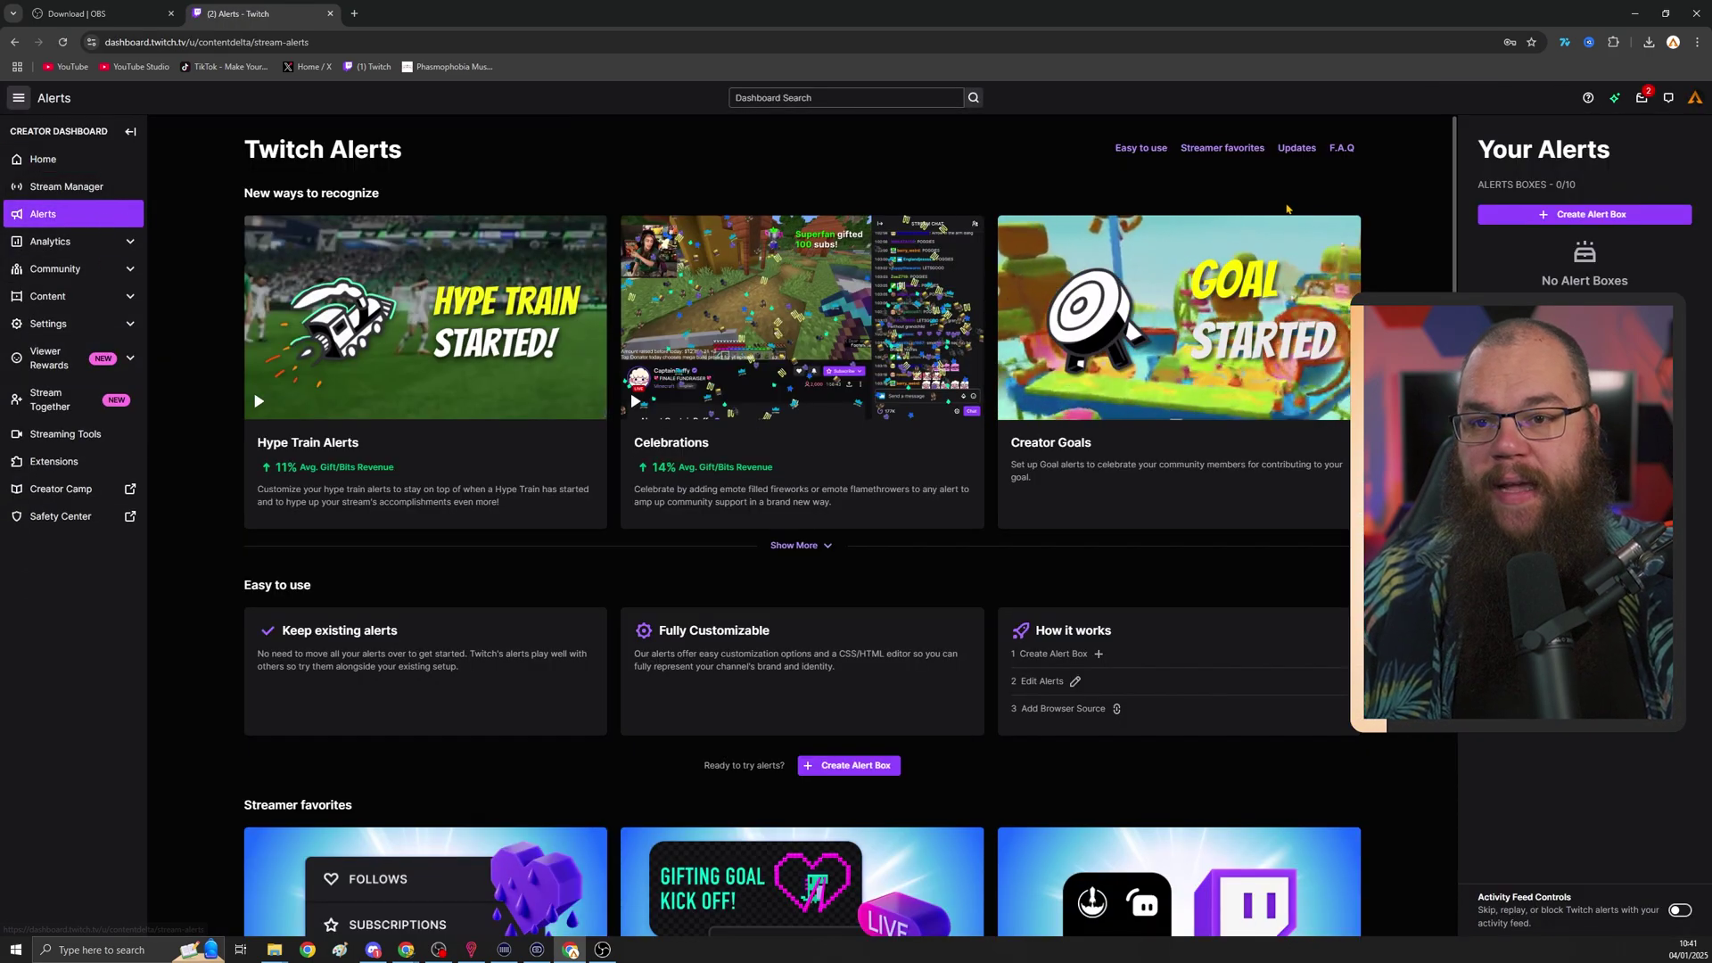
{"action": "left_click", "coordinate": [1527, 215]}
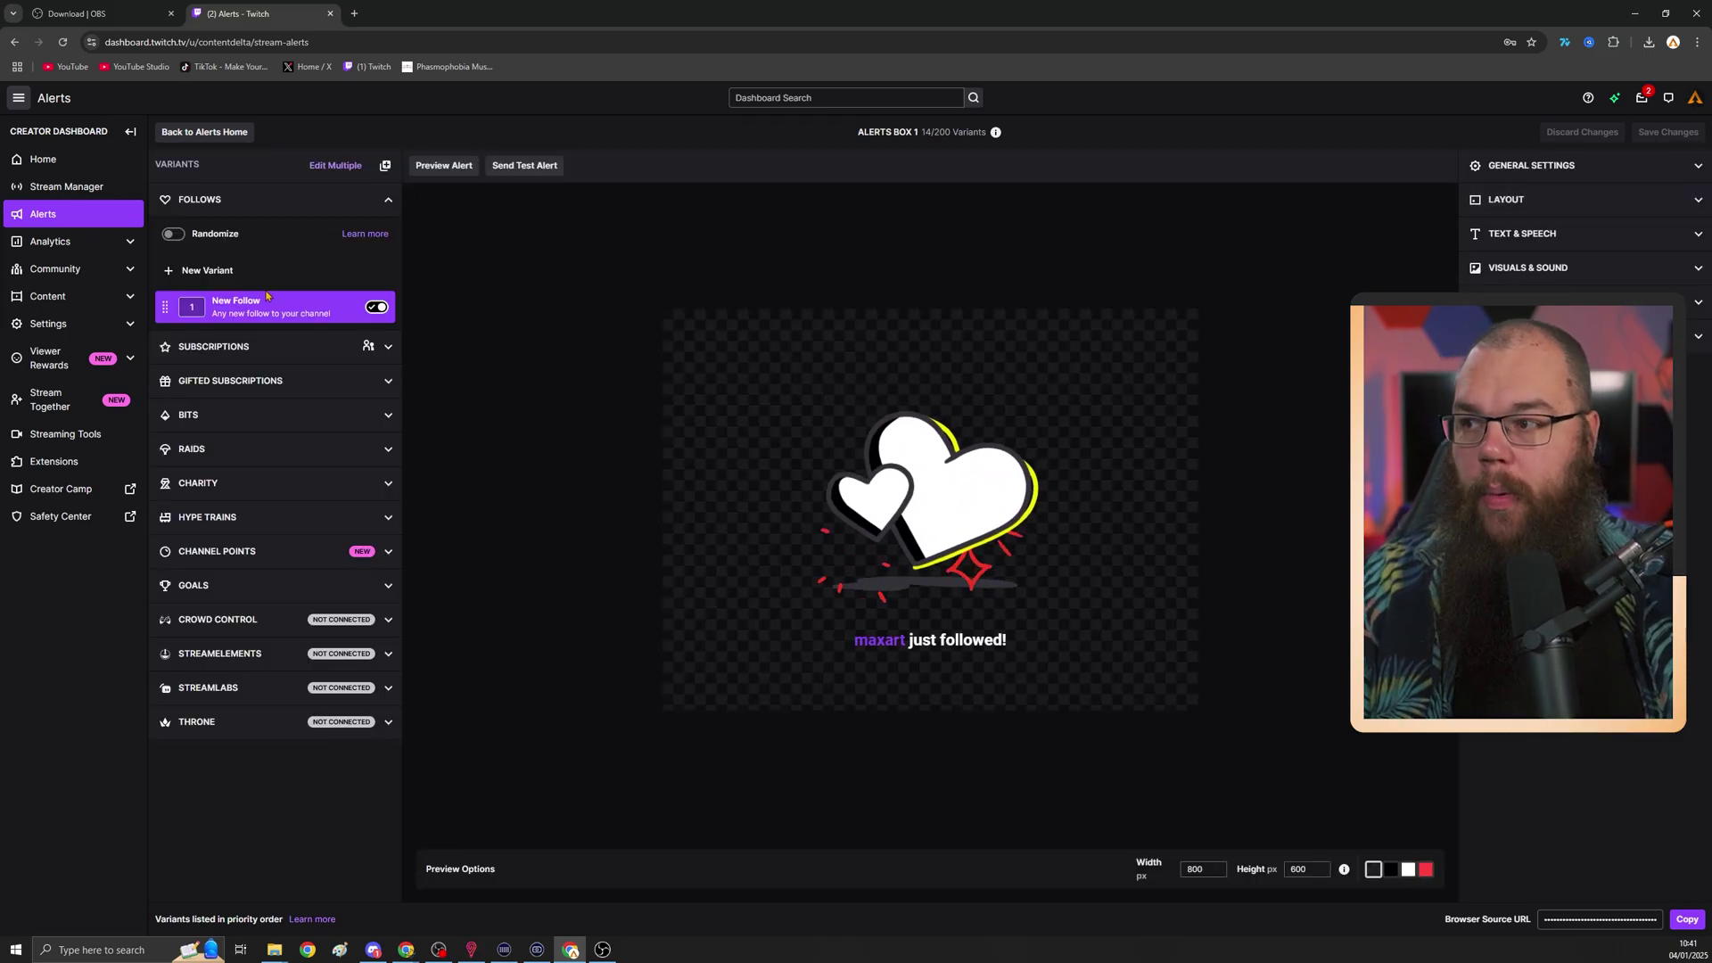
- Copy the alerts Browser Source URL and return to OBS
{"action": "left_click", "coordinate": [294, 346]}
{"action": "left_click", "coordinate": [294, 346]}
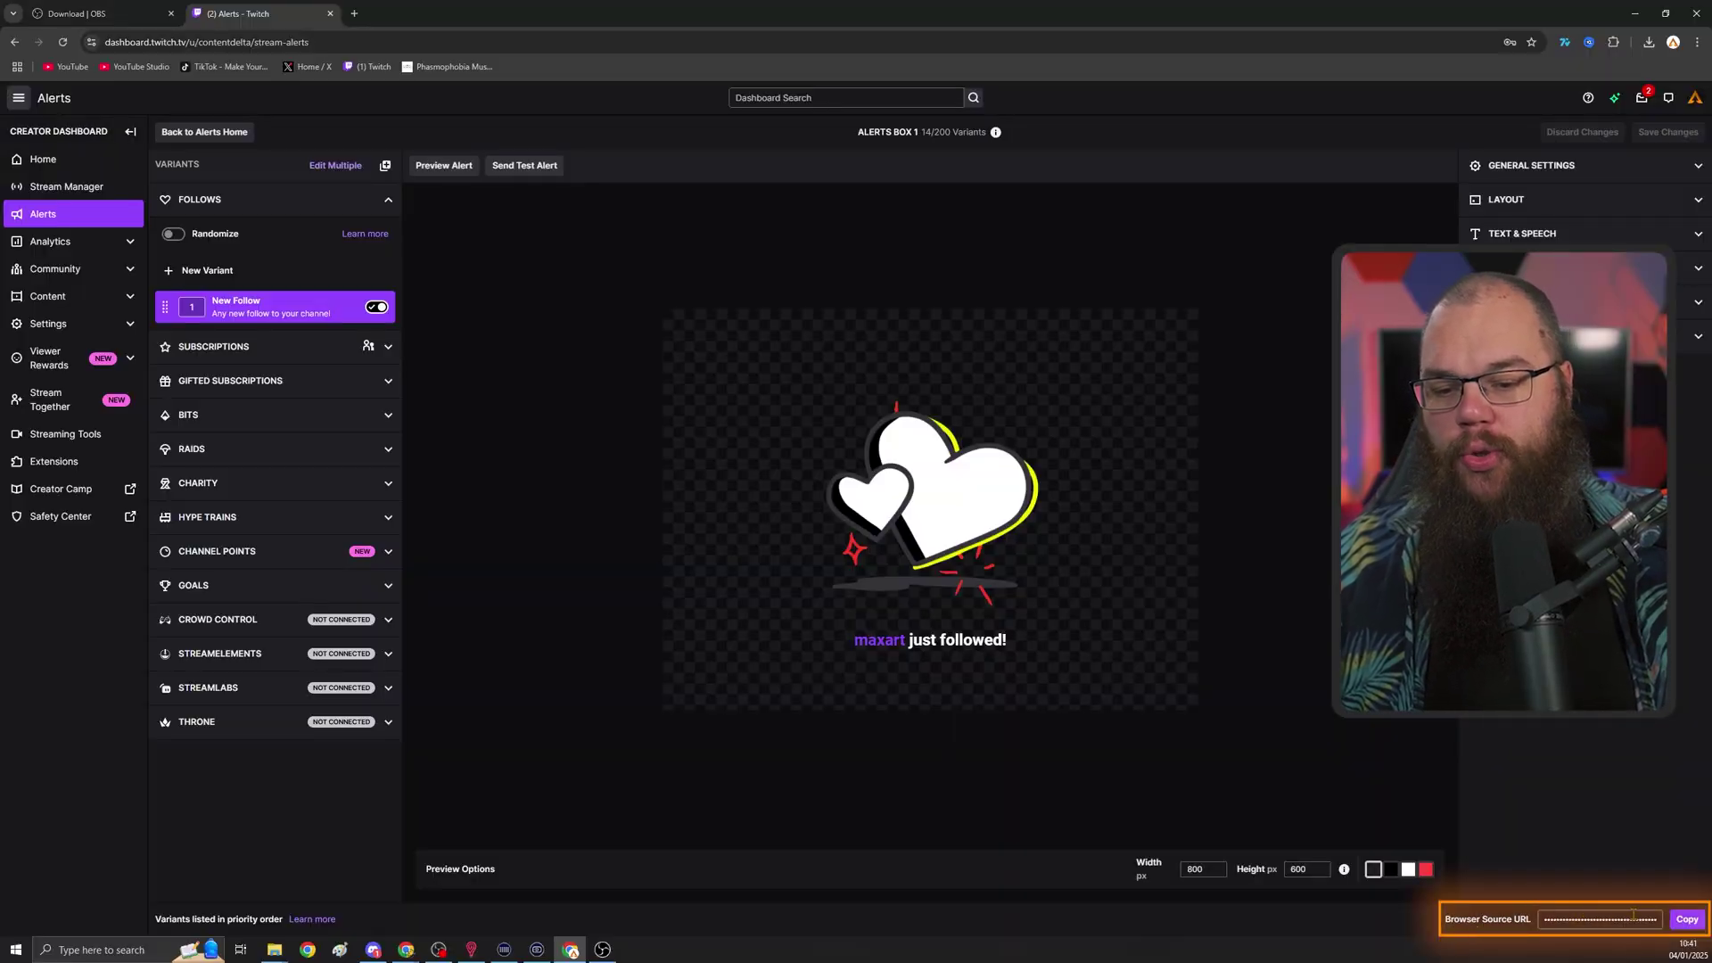
{"action": "left_click", "coordinate": [1683, 919]}
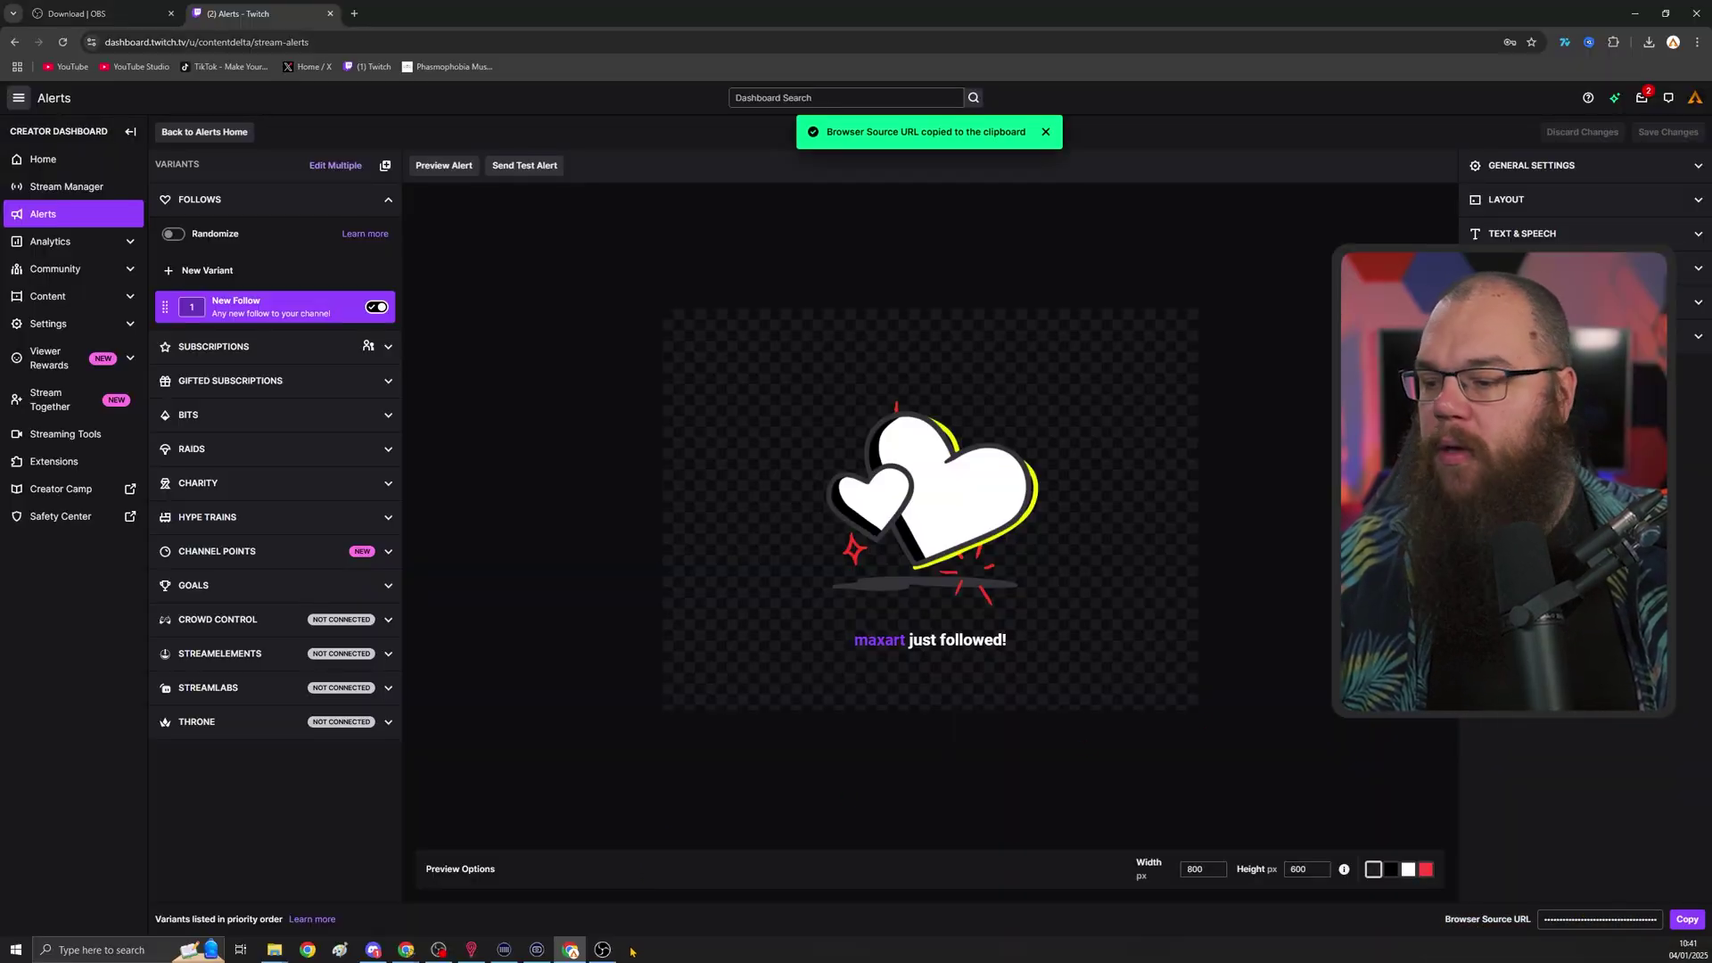
{"action": "left_click", "coordinate": [603, 950]}
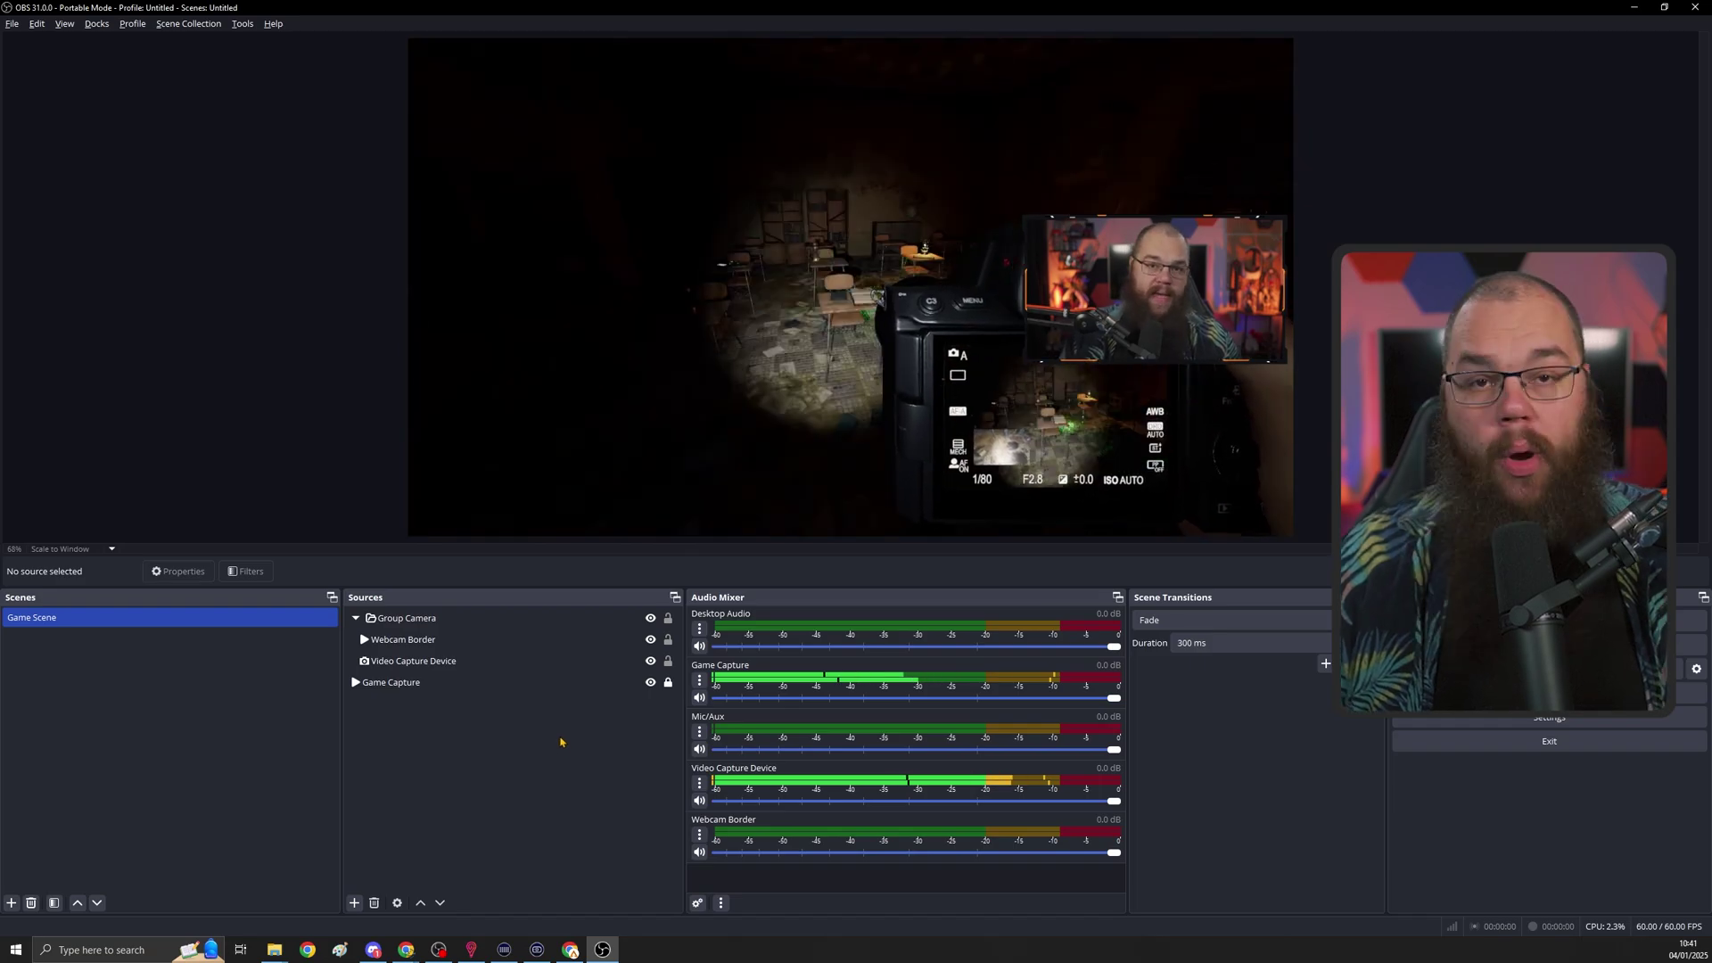
- Add a 'Twitch Alerts' browser source with the pasted alerts URL and OBS-controlled audio
{"action": "left_click", "coordinate": [354, 902]}
{"action": "left_click", "coordinate": [397, 638]}
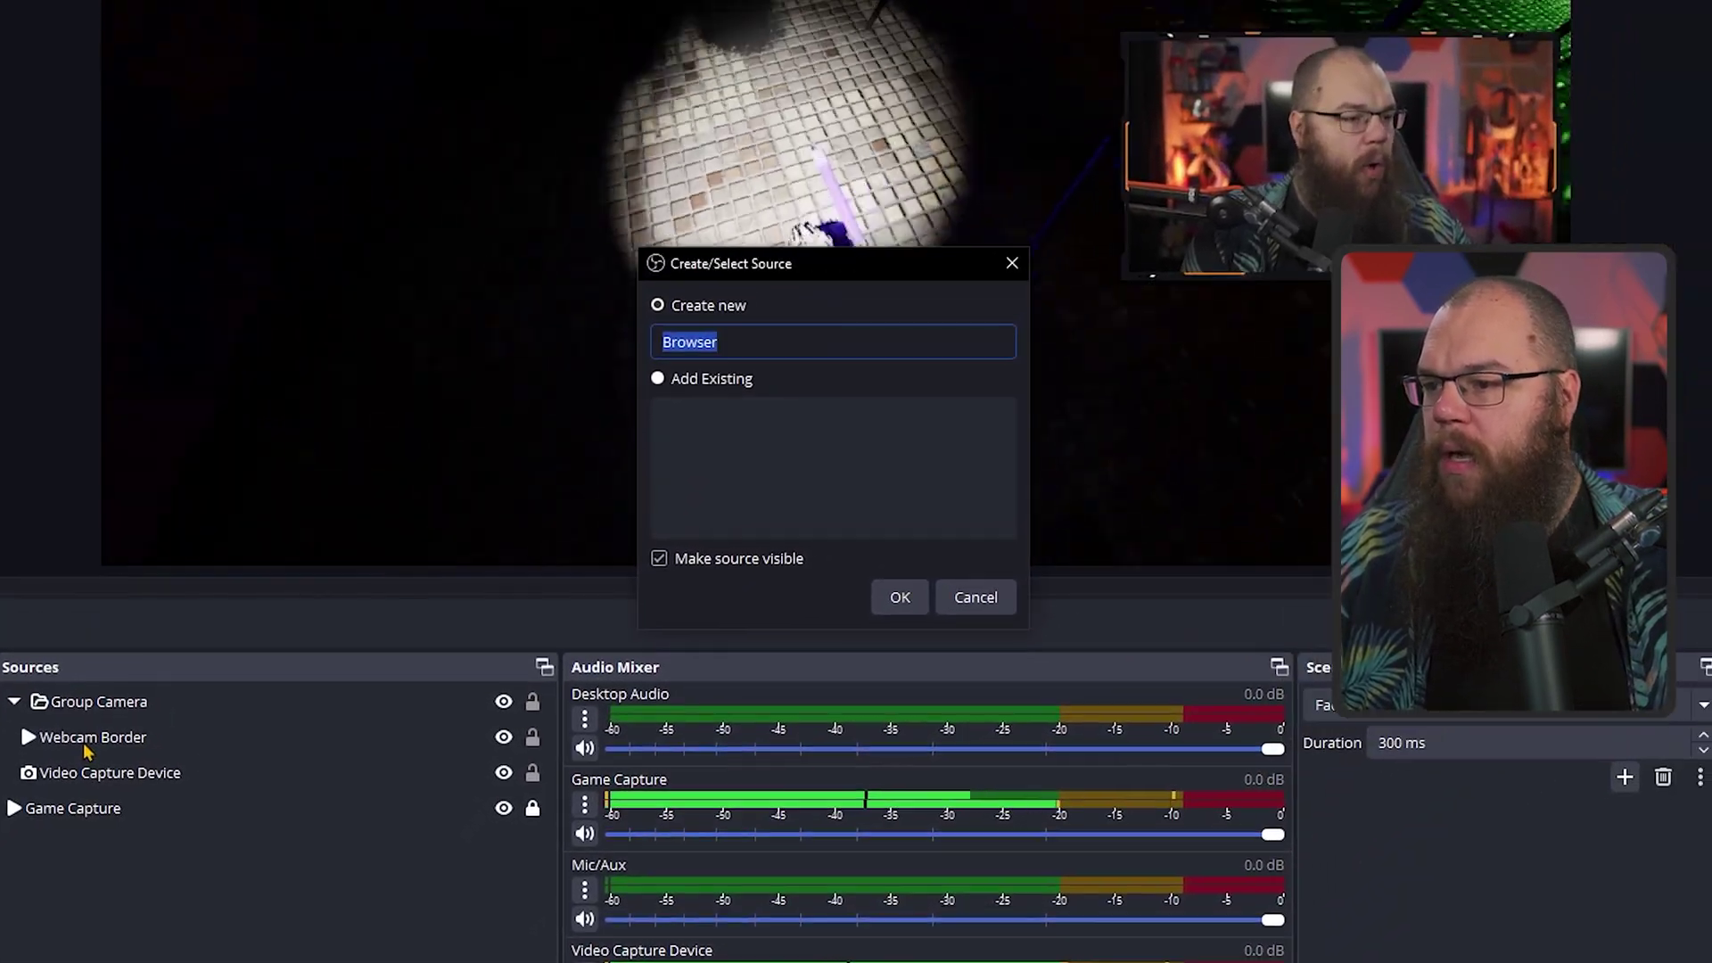
{"action": "type", "text": "Twit"}
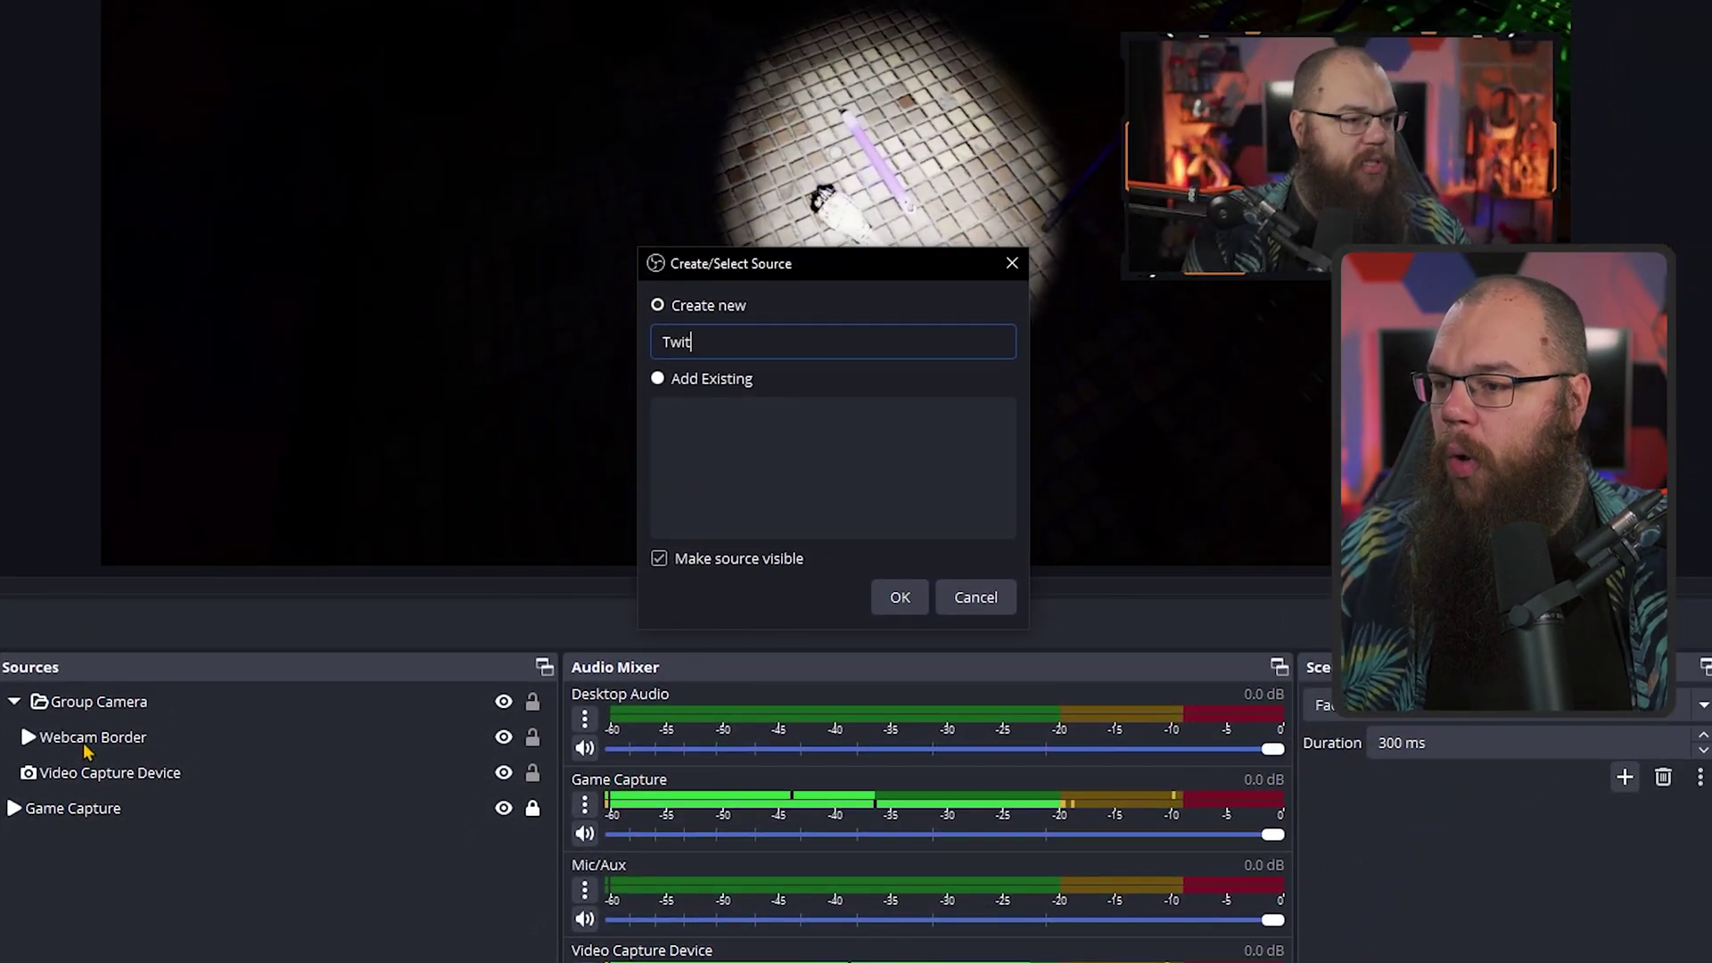
{"action": "type", "text": "ch Alerts"}
{"action": "key", "text": "Return"}
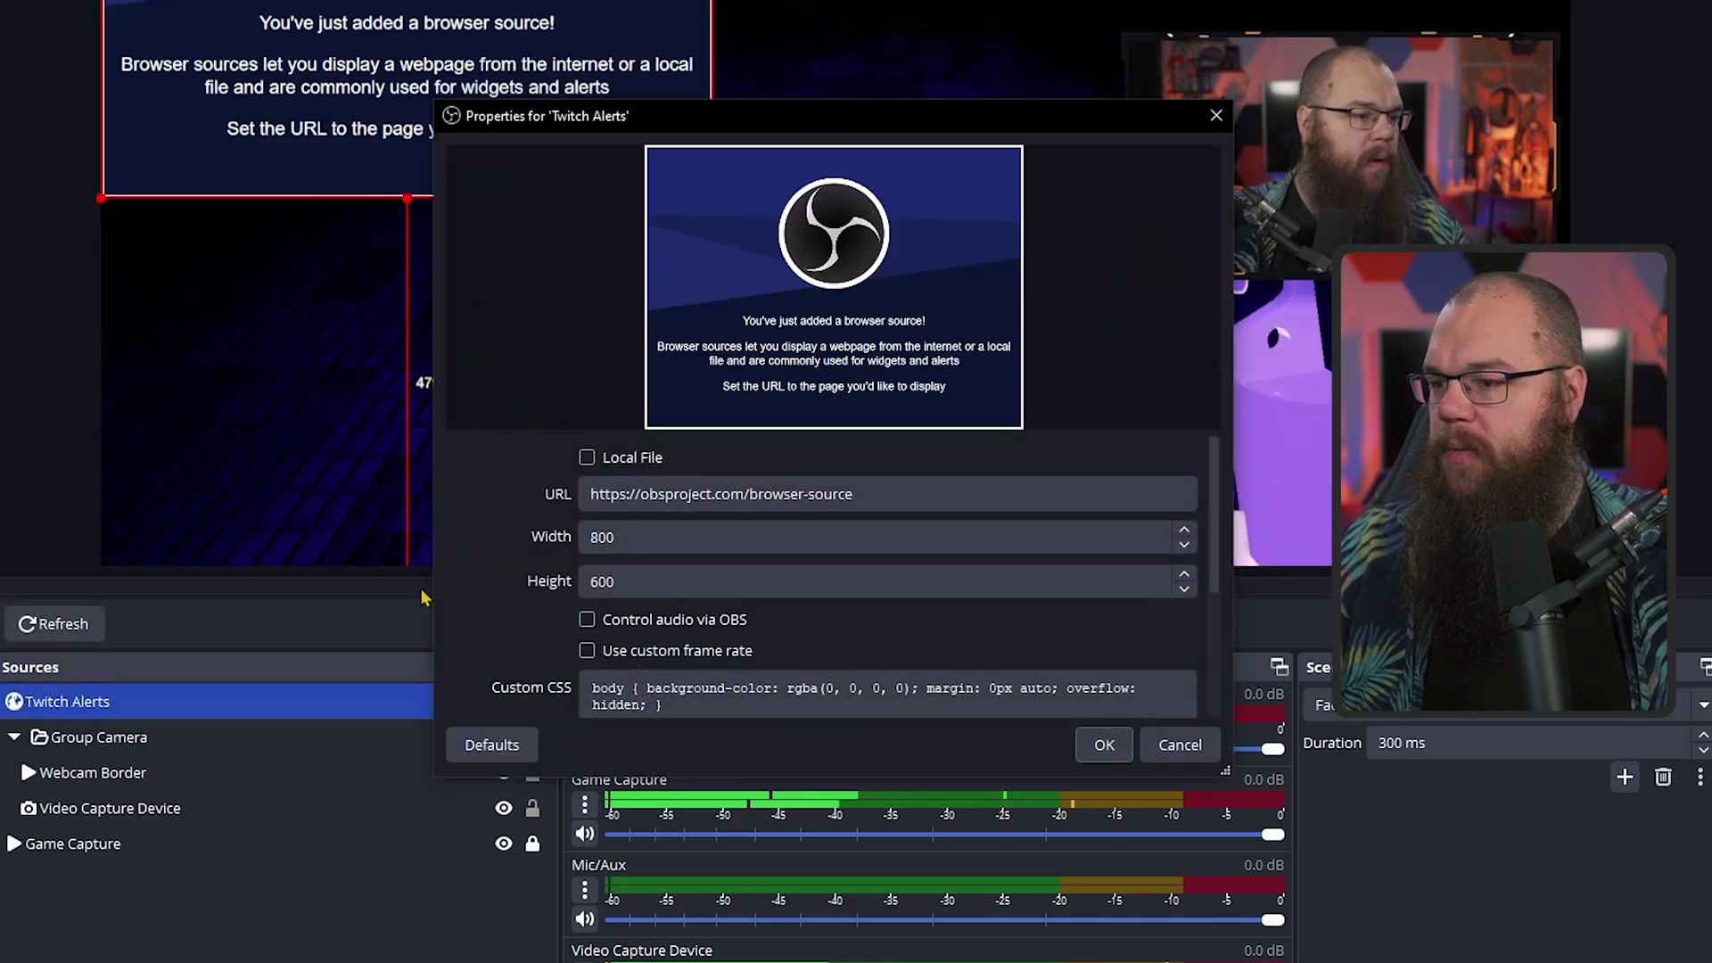
{"action": "left_click", "coordinate": [1082, 495]}
{"action": "key", "text": "ctrl+a"}
{"action": "key", "text": "ctrl+v"}
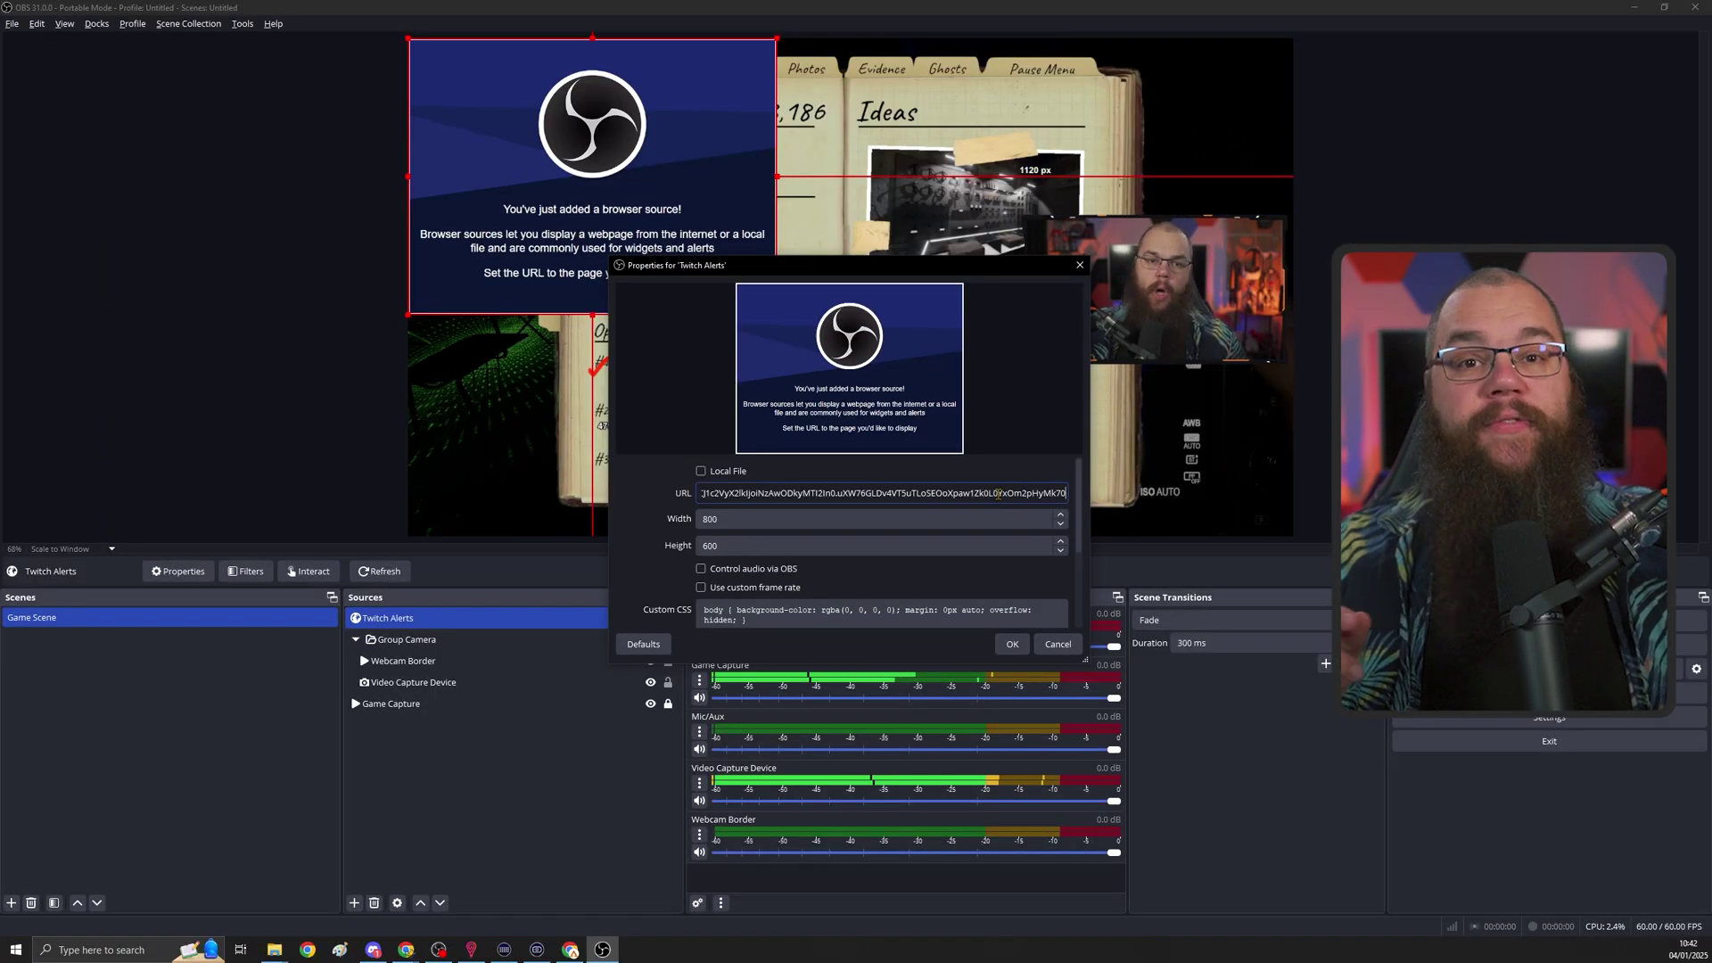
{"action": "left_click", "coordinate": [746, 571]}
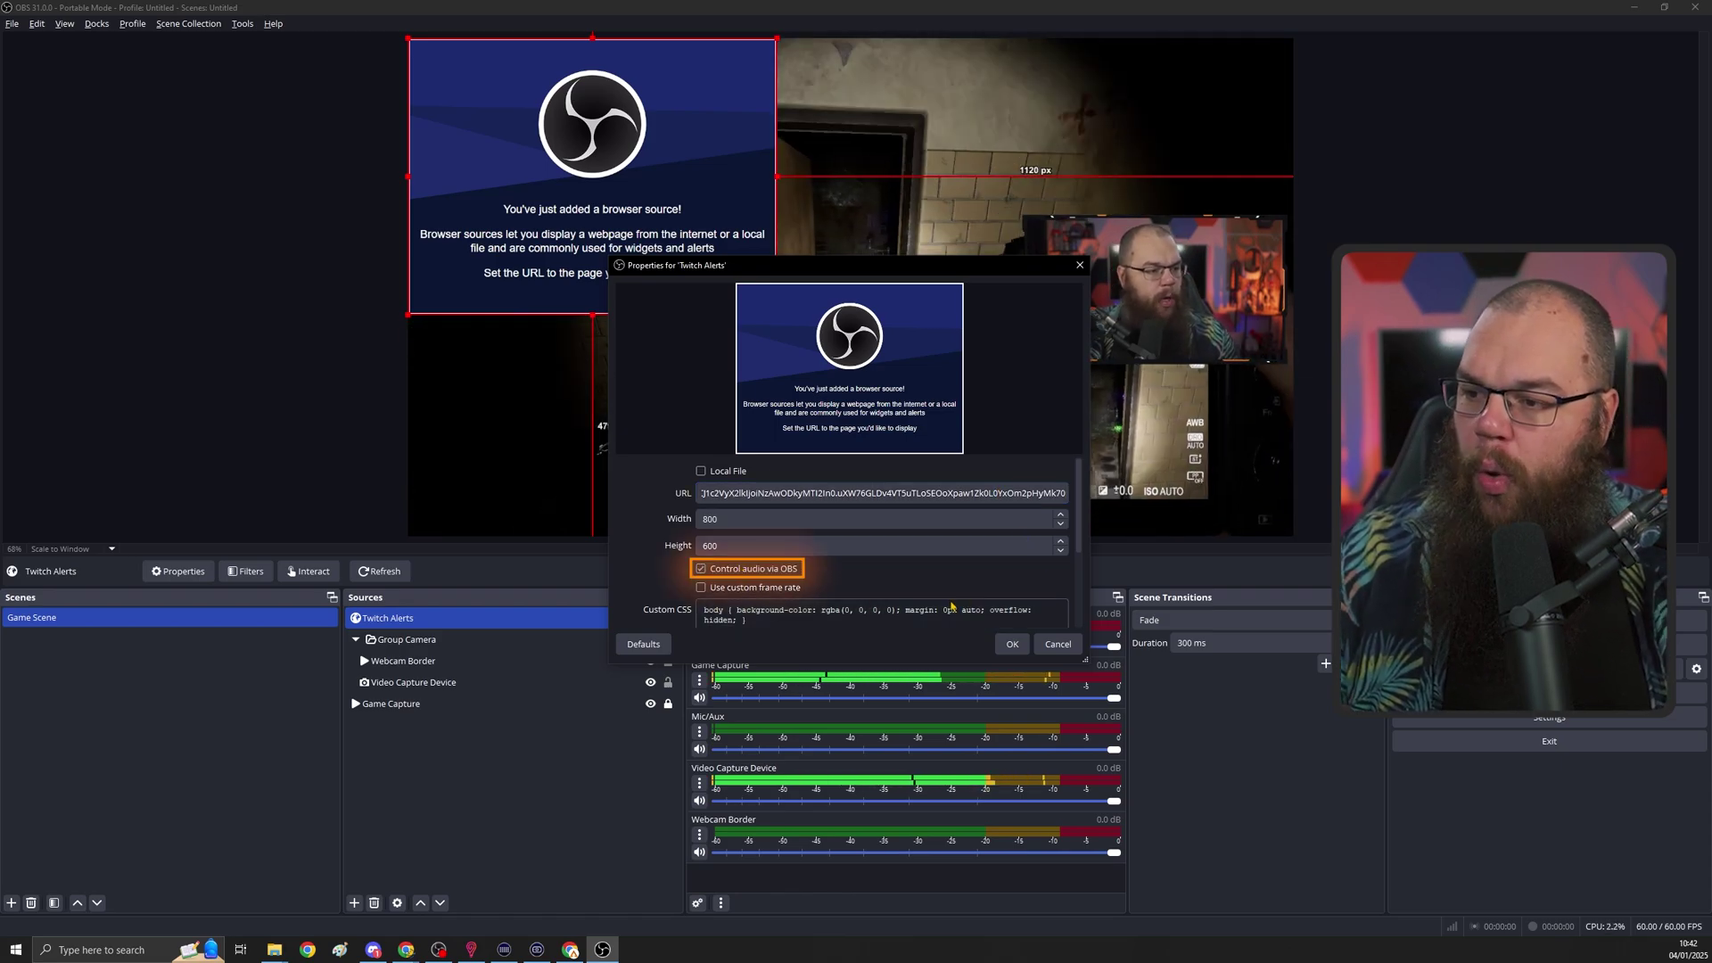
{"action": "left_click", "coordinate": [1011, 645]}
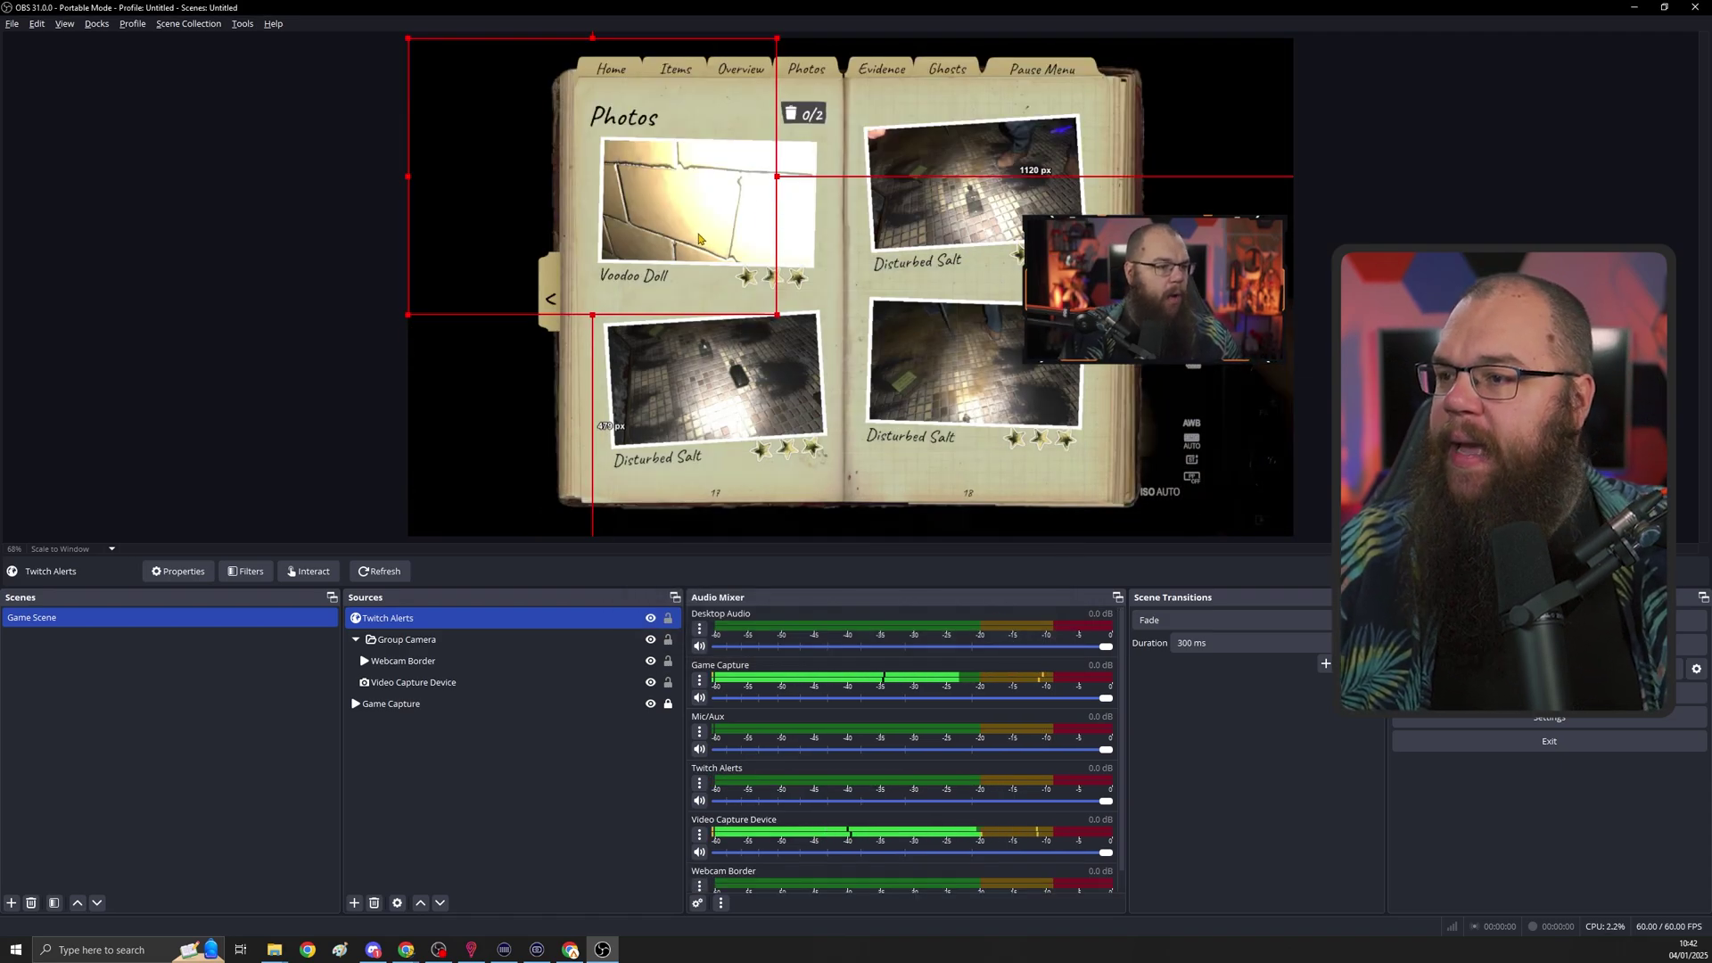
- Shrink the Twitch Alerts box and centre it horizontally near the top of the canvas
{"action": "left_click_drag", "start_coordinate": [594, 312], "coordinate": [919, 211]}
{"action": "left_click_drag", "start_coordinate": [880, 156], "coordinate": [850, 194]}
{"action": "key", "text": "Up"}
{"action": "key", "text": "Up"}
{"action": "key", "text": "Up"}
{"action": "key", "text": "Up"}
{"action": "key", "text": "Up"}
{"action": "key", "text": "Up"}
{"action": "key", "text": "Up"}
{"action": "key", "text": "Up"}
{"action": "key", "text": "Up"}
{"action": "key", "text": "Up"}
{"action": "key", "text": "Up"}
{"action": "key", "text": "Up"}
{"action": "key", "text": "Up"}
{"action": "key", "text": "Up"}
{"action": "key", "text": "Up"}
{"action": "key", "text": "Up"}
{"action": "key", "text": "Up"}
{"action": "key", "text": "Up"}
{"action": "key", "text": "Up"}
{"action": "key", "text": "Up"}
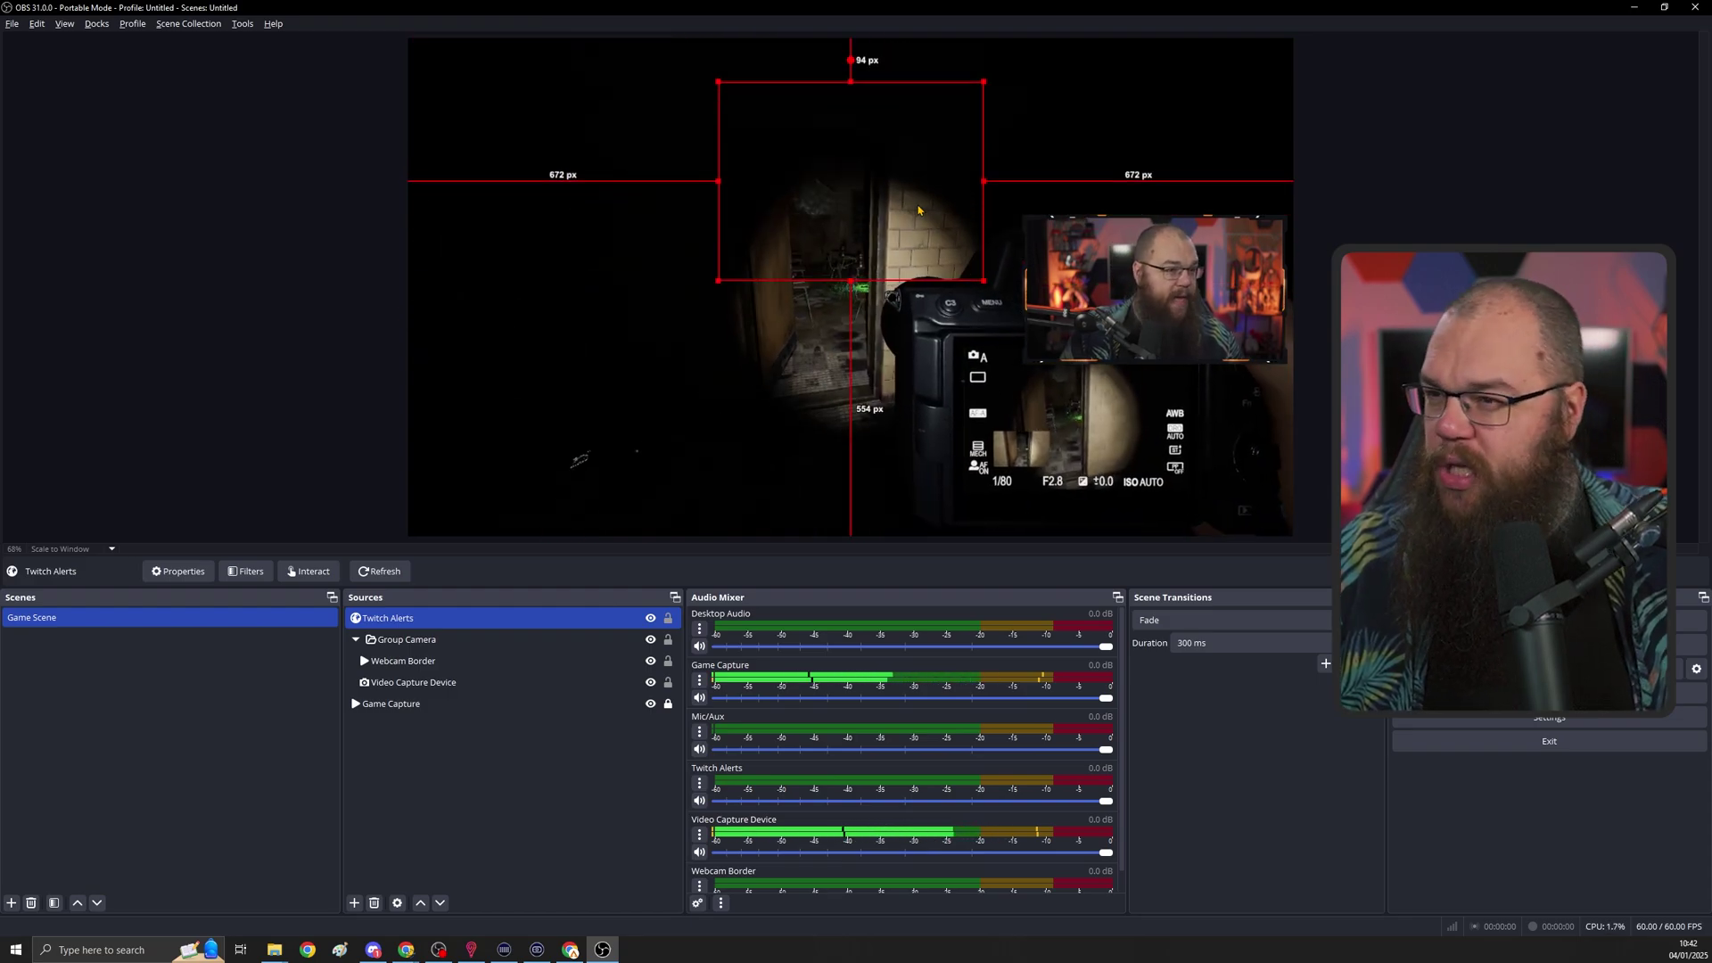
- Switch between OBS and the Twitch alerts page, ending on the Twitch page
{"action": "key", "text": "alt+Tab"}
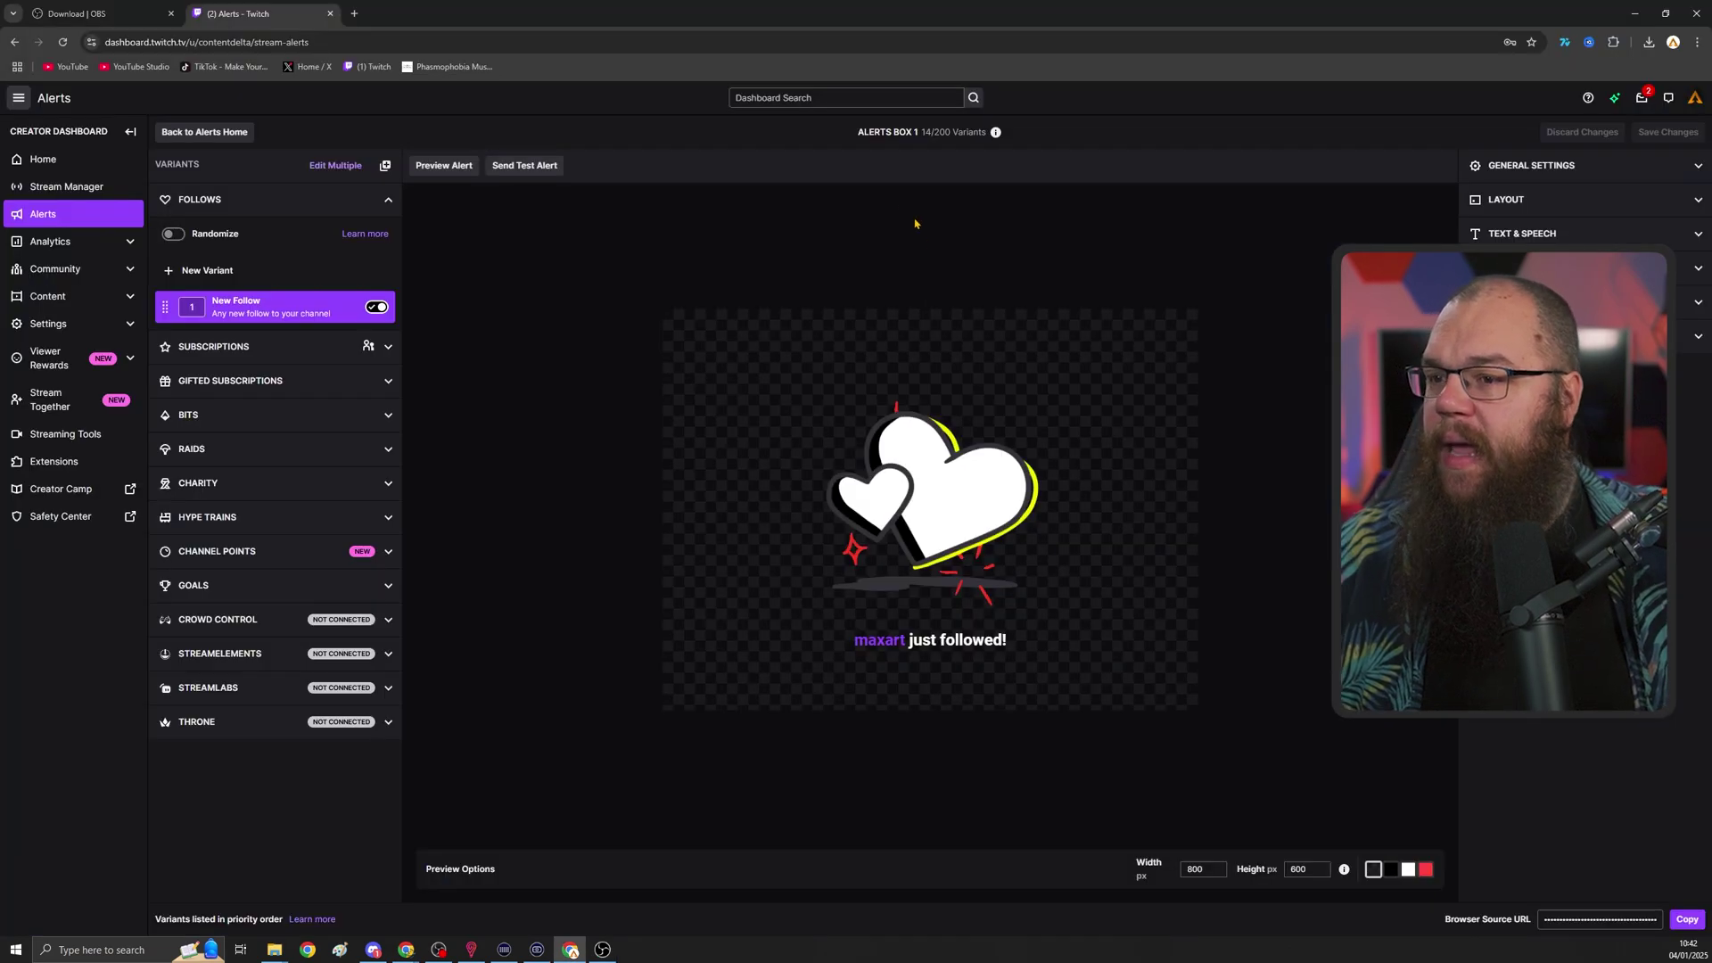
{"action": "key", "text": "alt+Tab"}
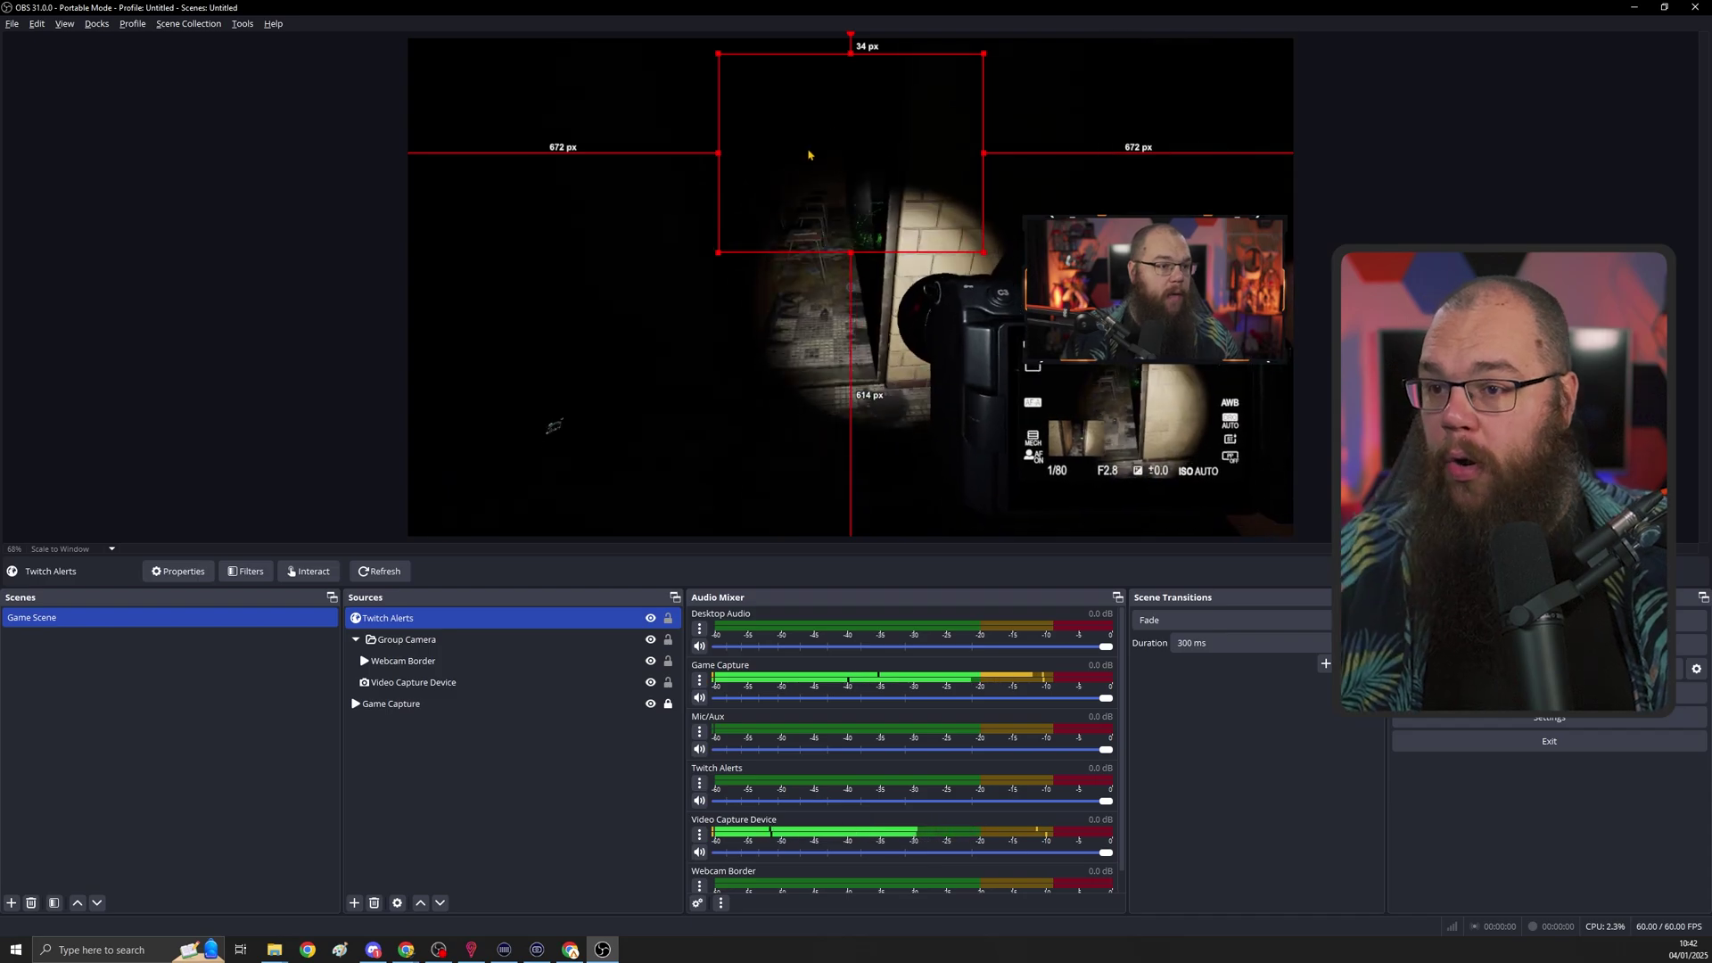
{"action": "key", "text": "alt+Tab"}
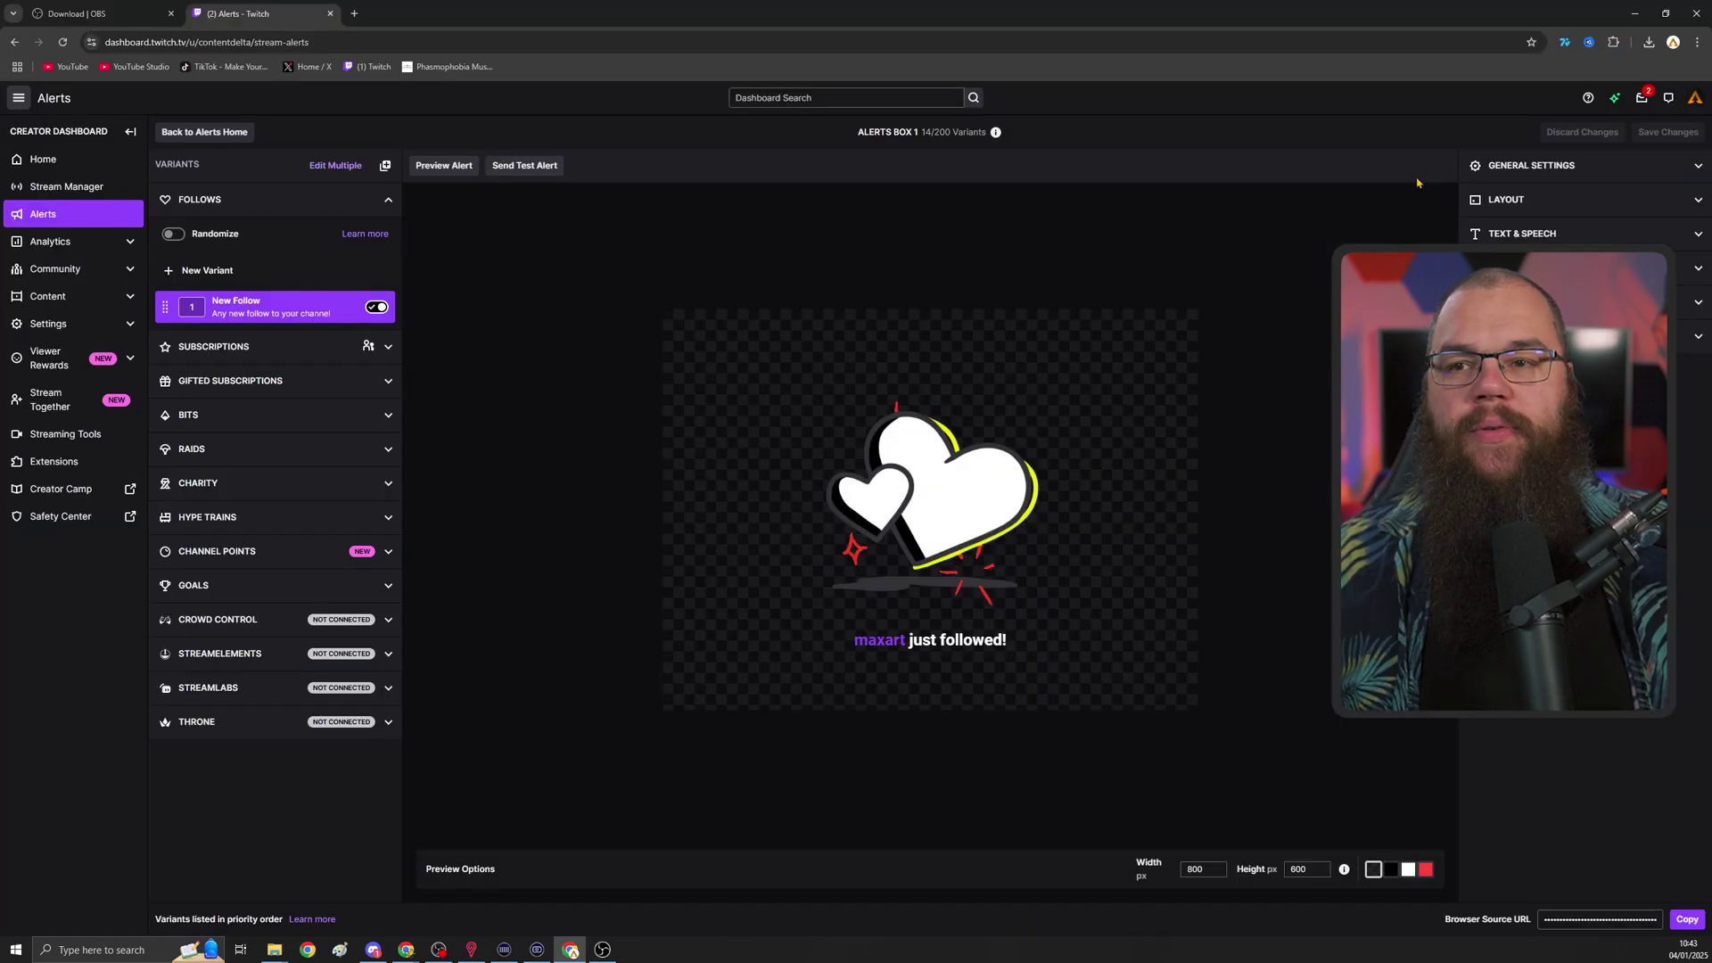
- Send a test follow alert, then give the follow alert follow2.webm at 100% scale
{"action": "left_click", "coordinate": [503, 170]}
{"action": "key", "text": "alt+Tab"}
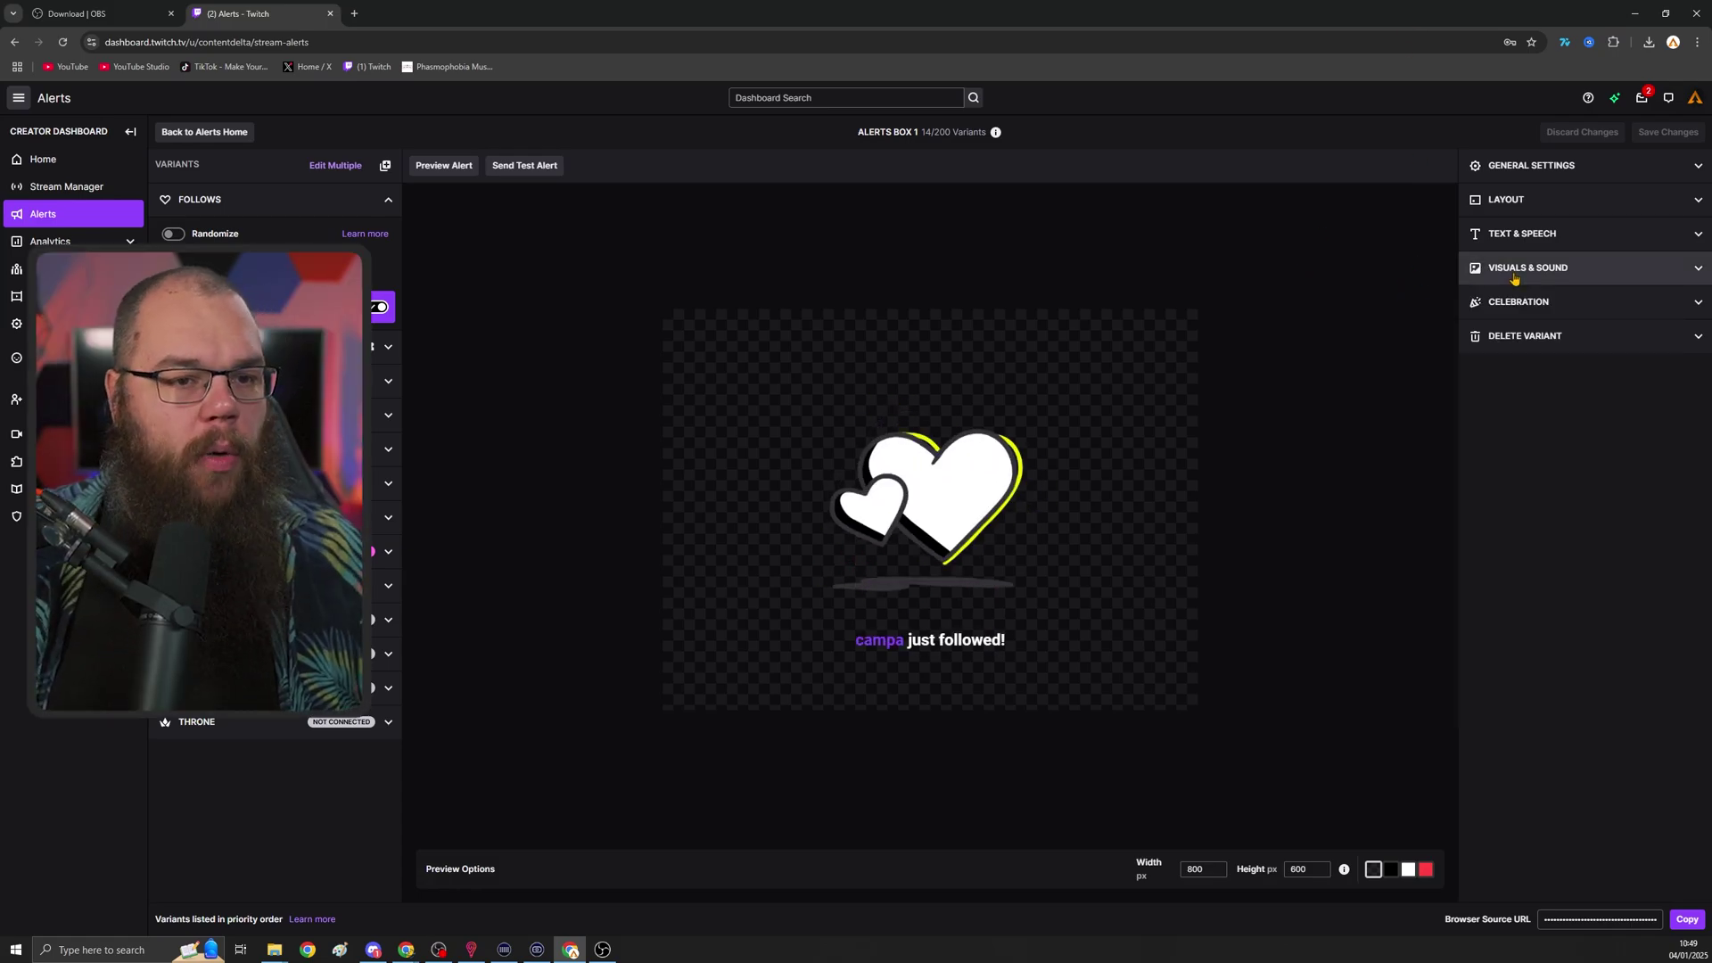
{"action": "left_click", "coordinate": [1513, 272]}
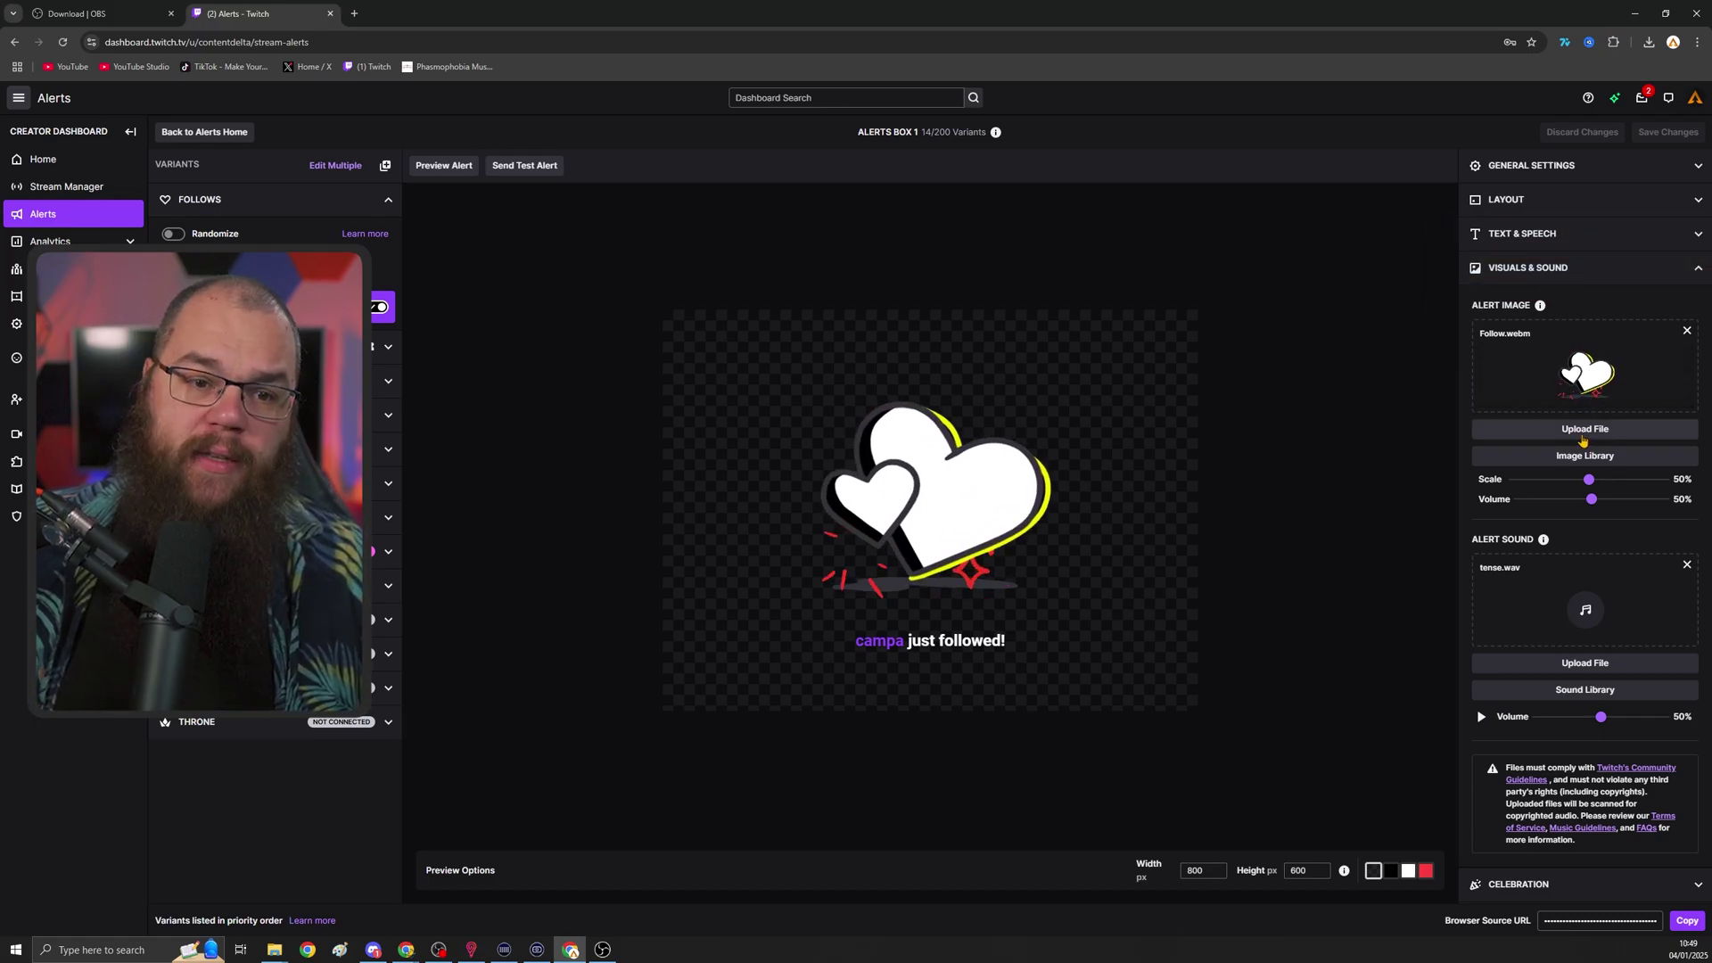
{"action": "left_click", "coordinate": [1583, 435]}
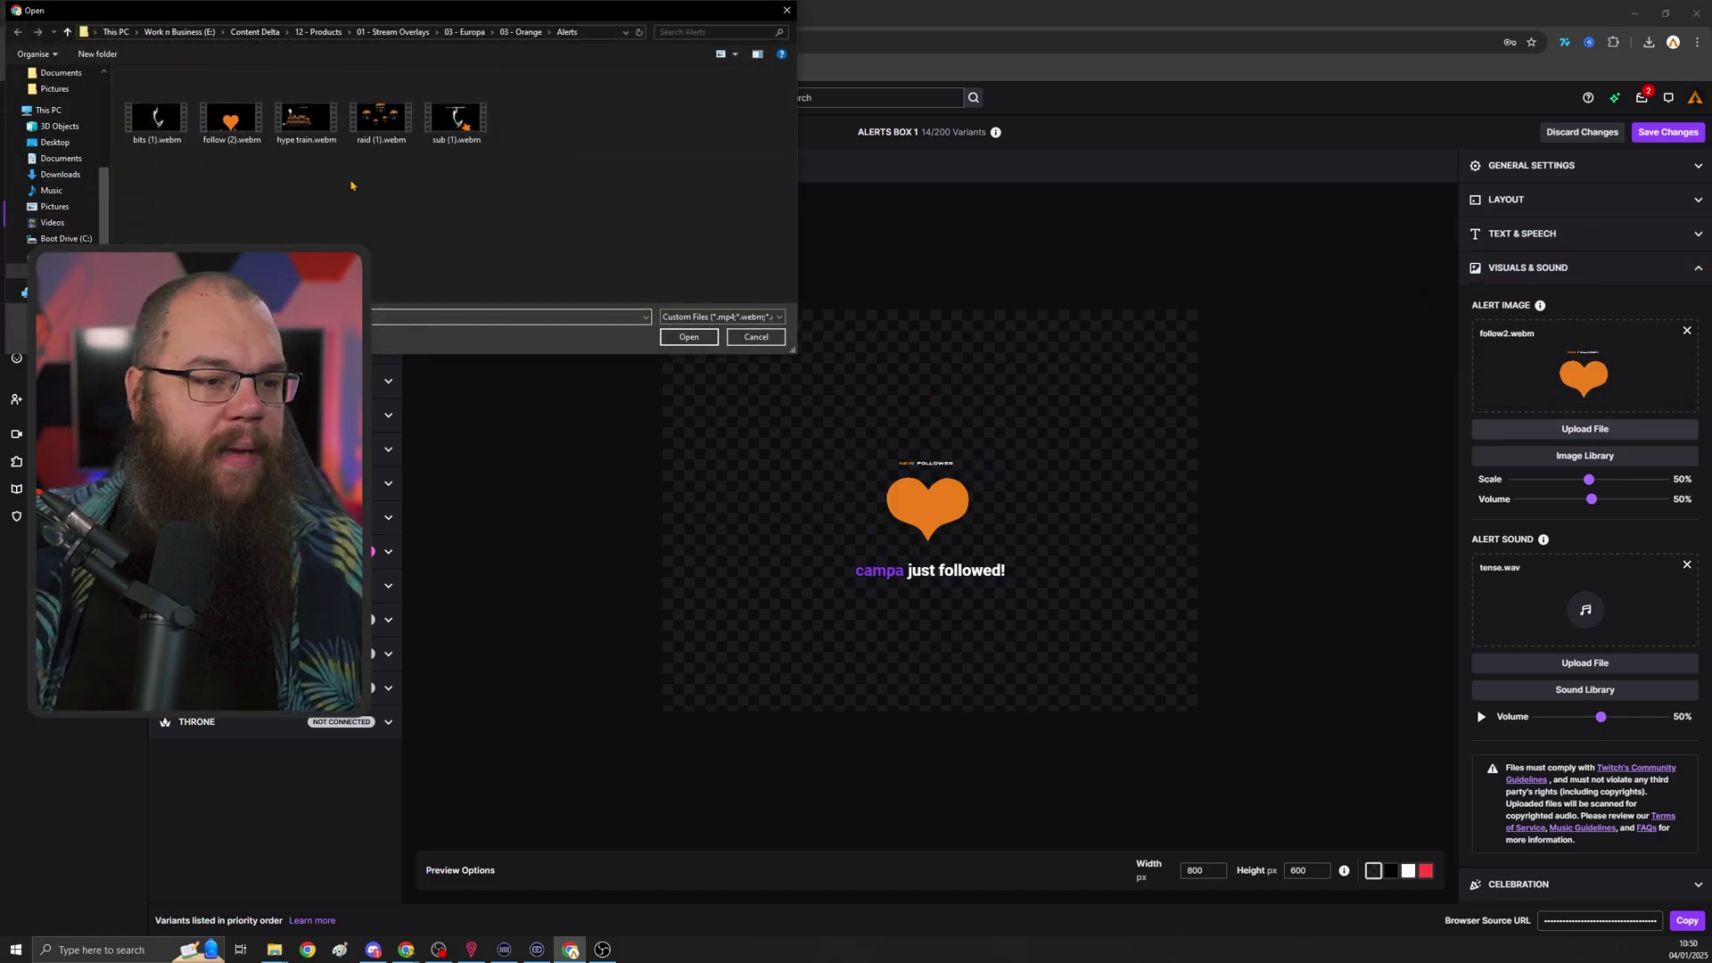
{"action": "double_click", "coordinate": [229, 119]}
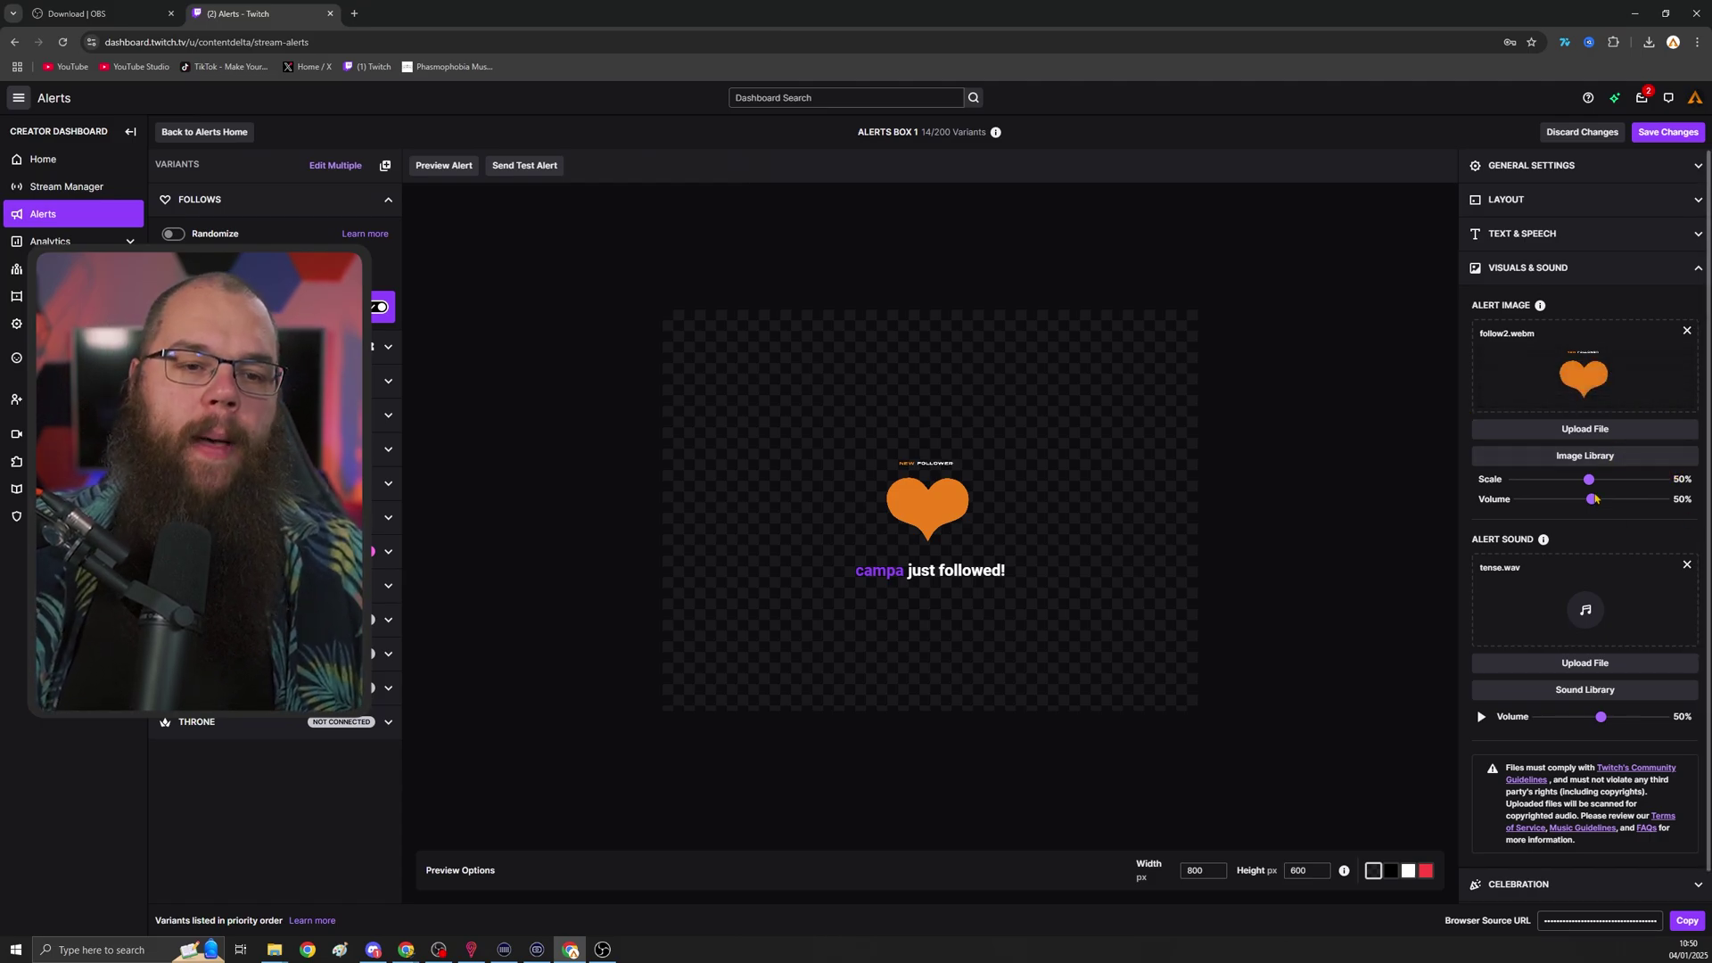
{"action": "left_click_drag", "start_coordinate": [1590, 489], "coordinate": [1664, 496]}
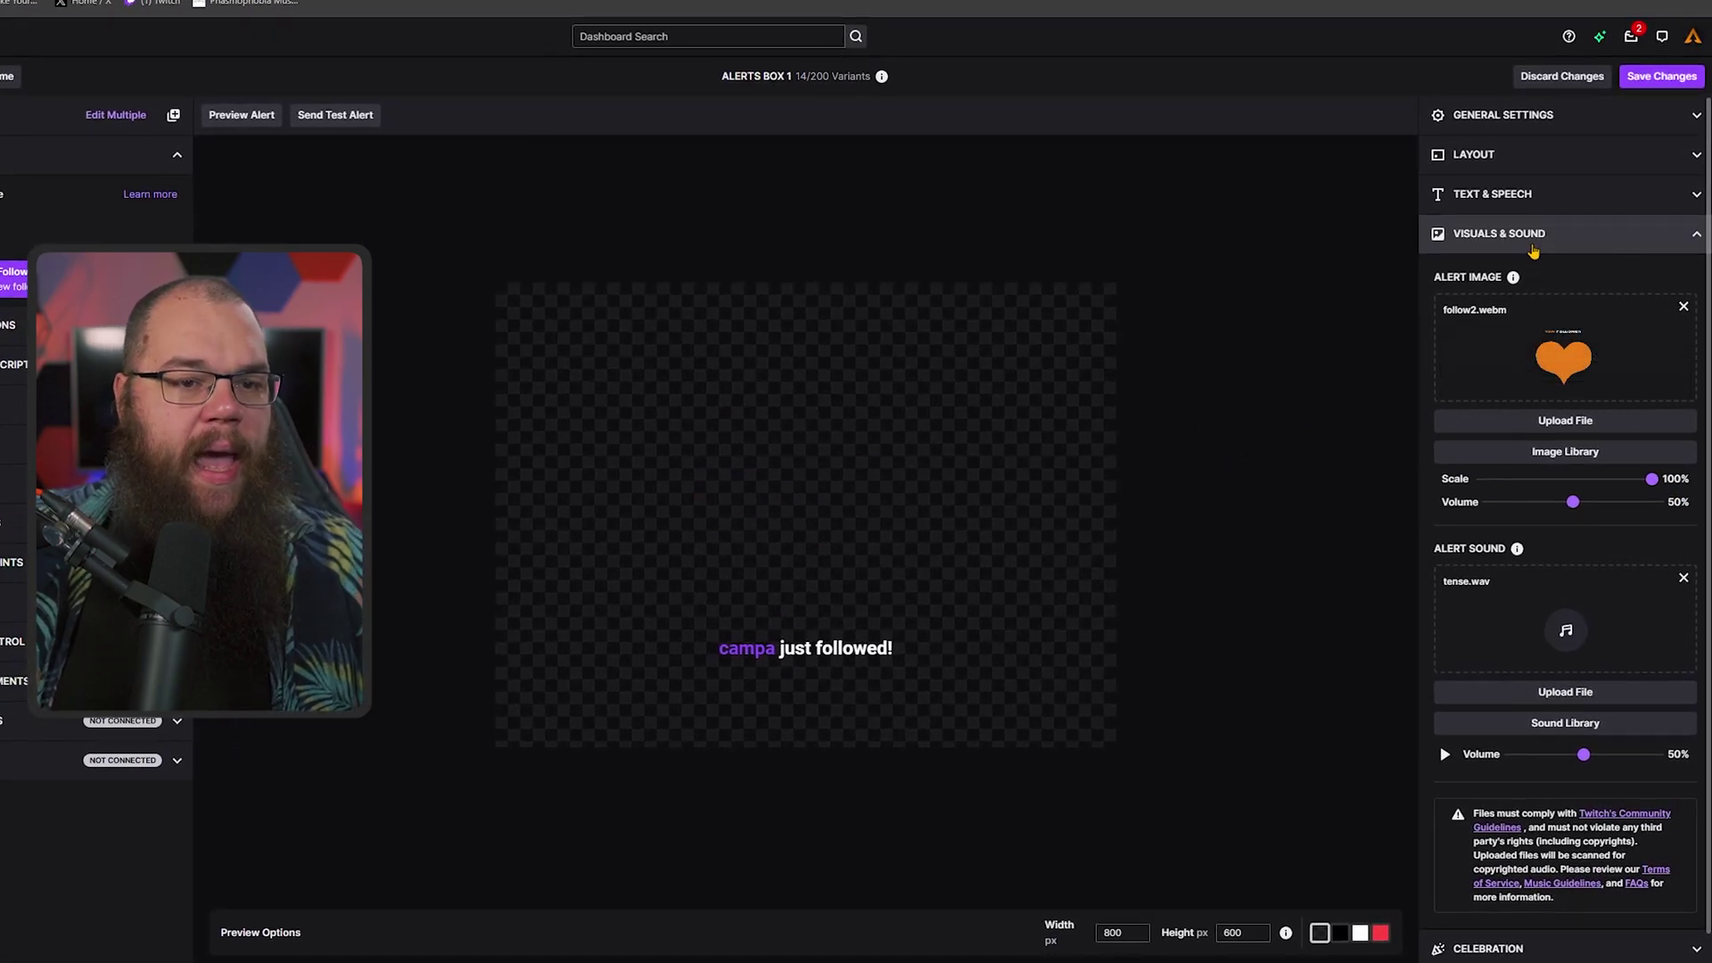
- Set the follow alert's accent colour to orange #FB7828, save it, and preview it
{"action": "left_click", "coordinate": [1520, 202]}
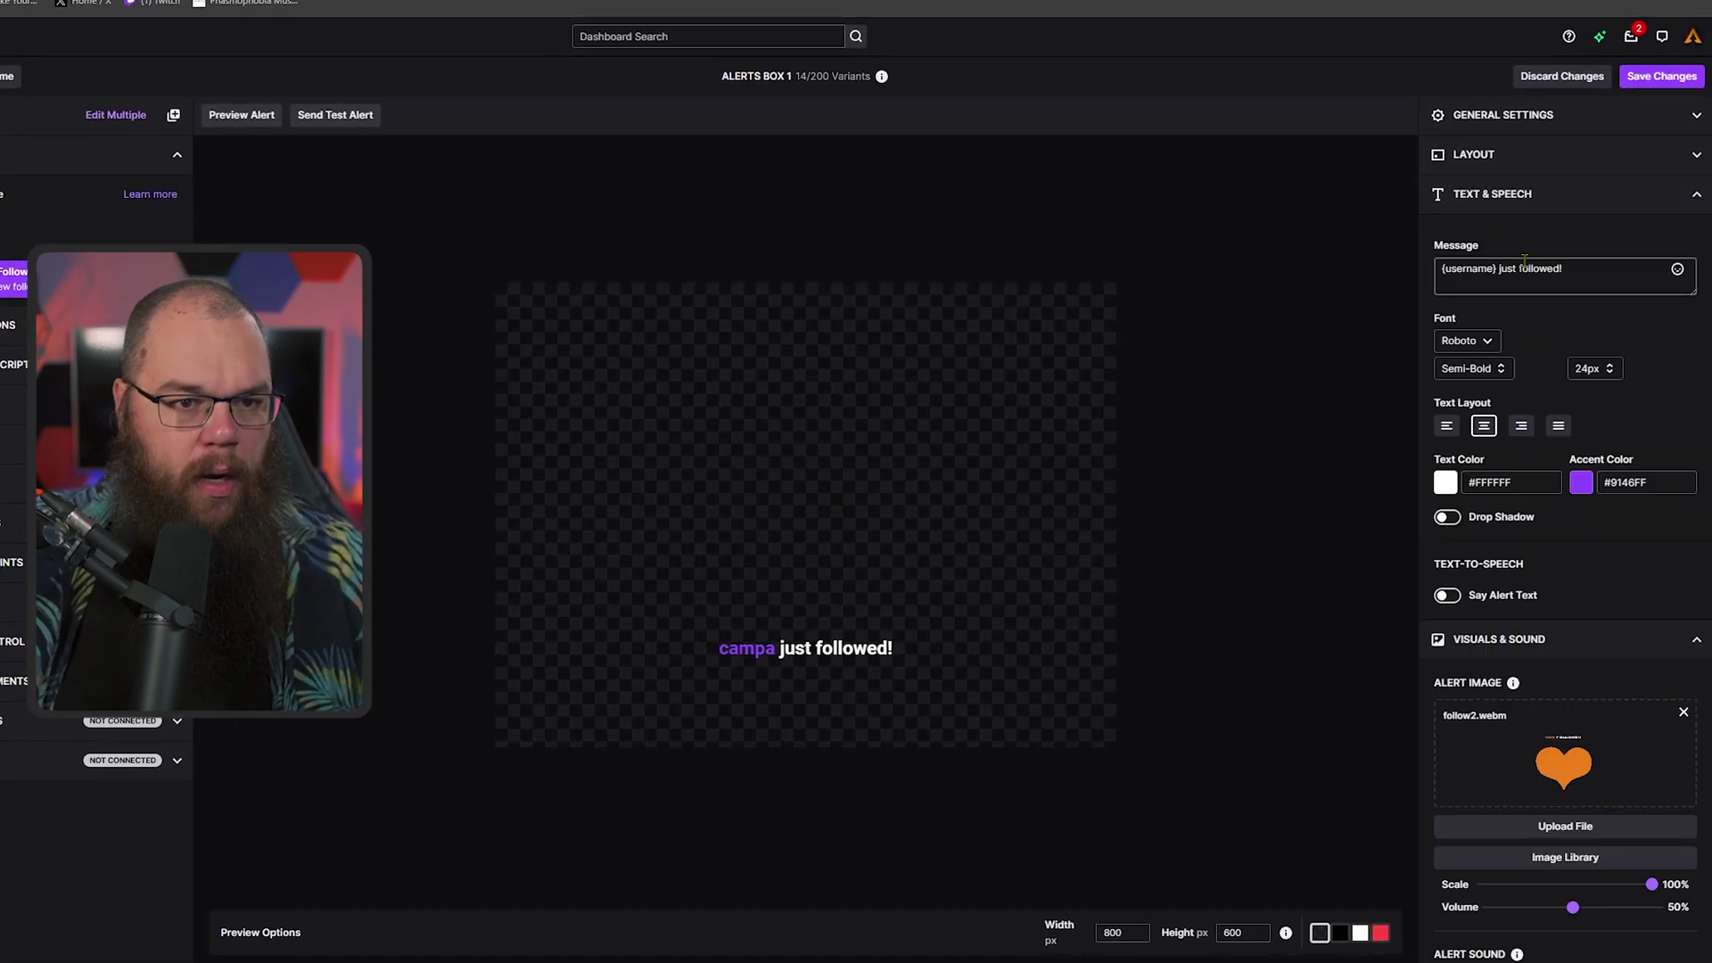
{"action": "left_click", "coordinate": [1580, 483]}
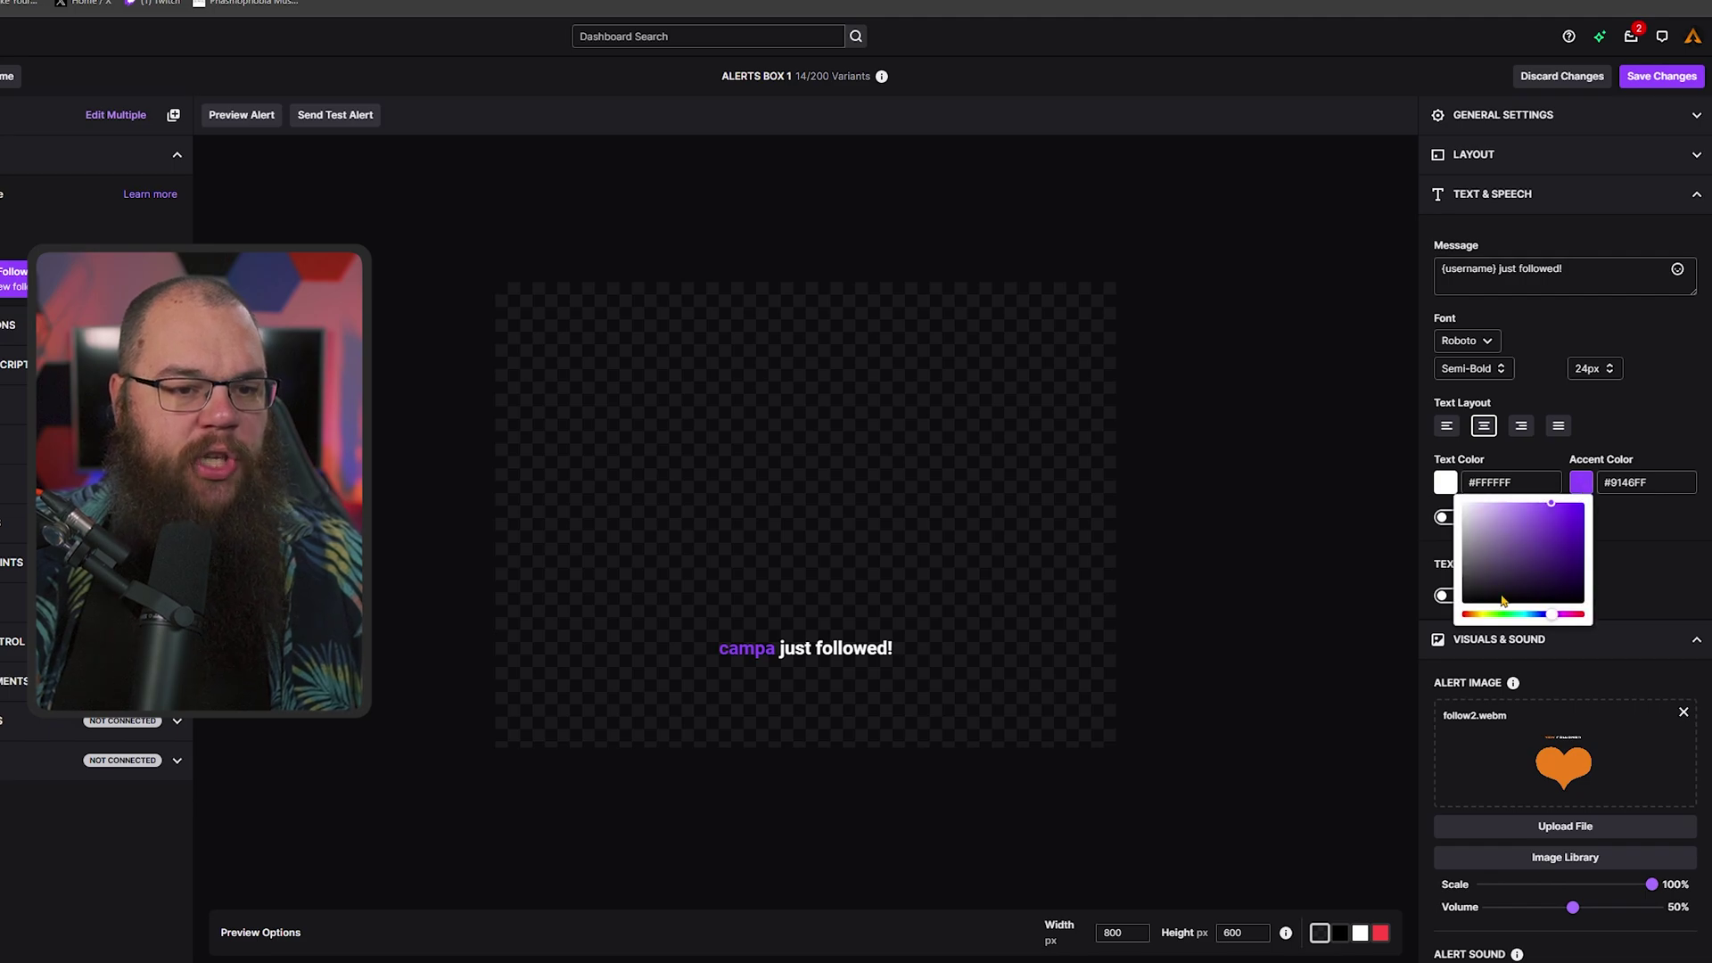
{"action": "left_click_drag", "start_coordinate": [1484, 616], "coordinate": [1470, 615]}
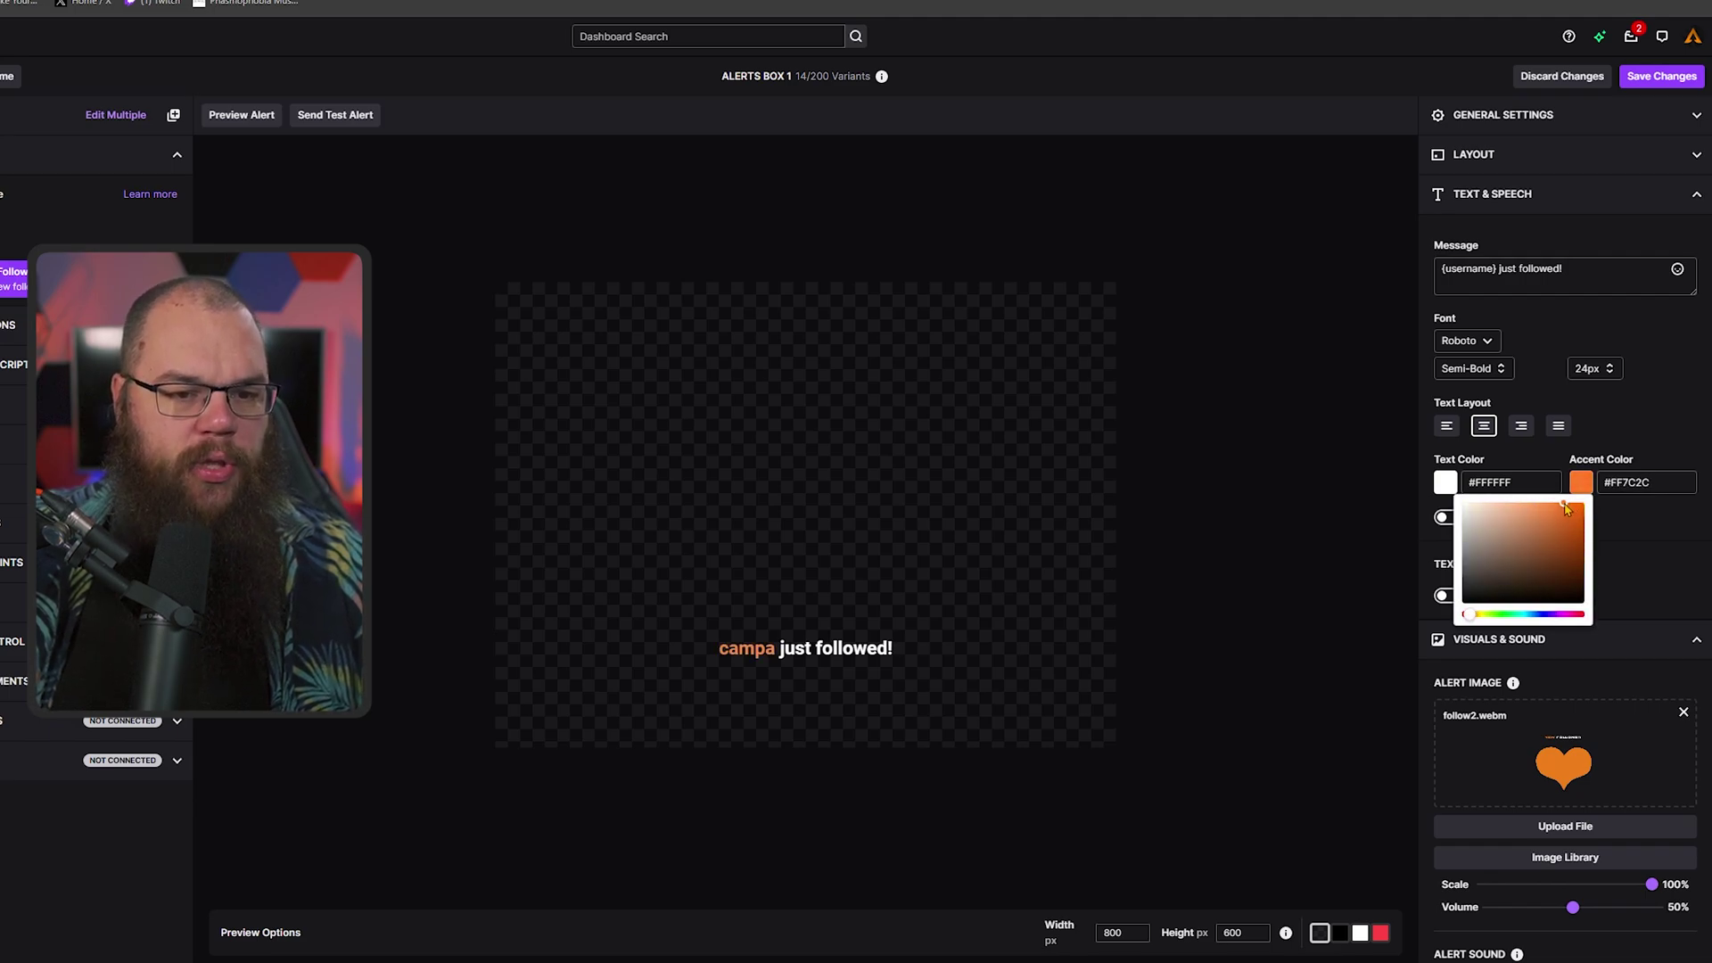
{"action": "left_click", "coordinate": [1635, 288]}
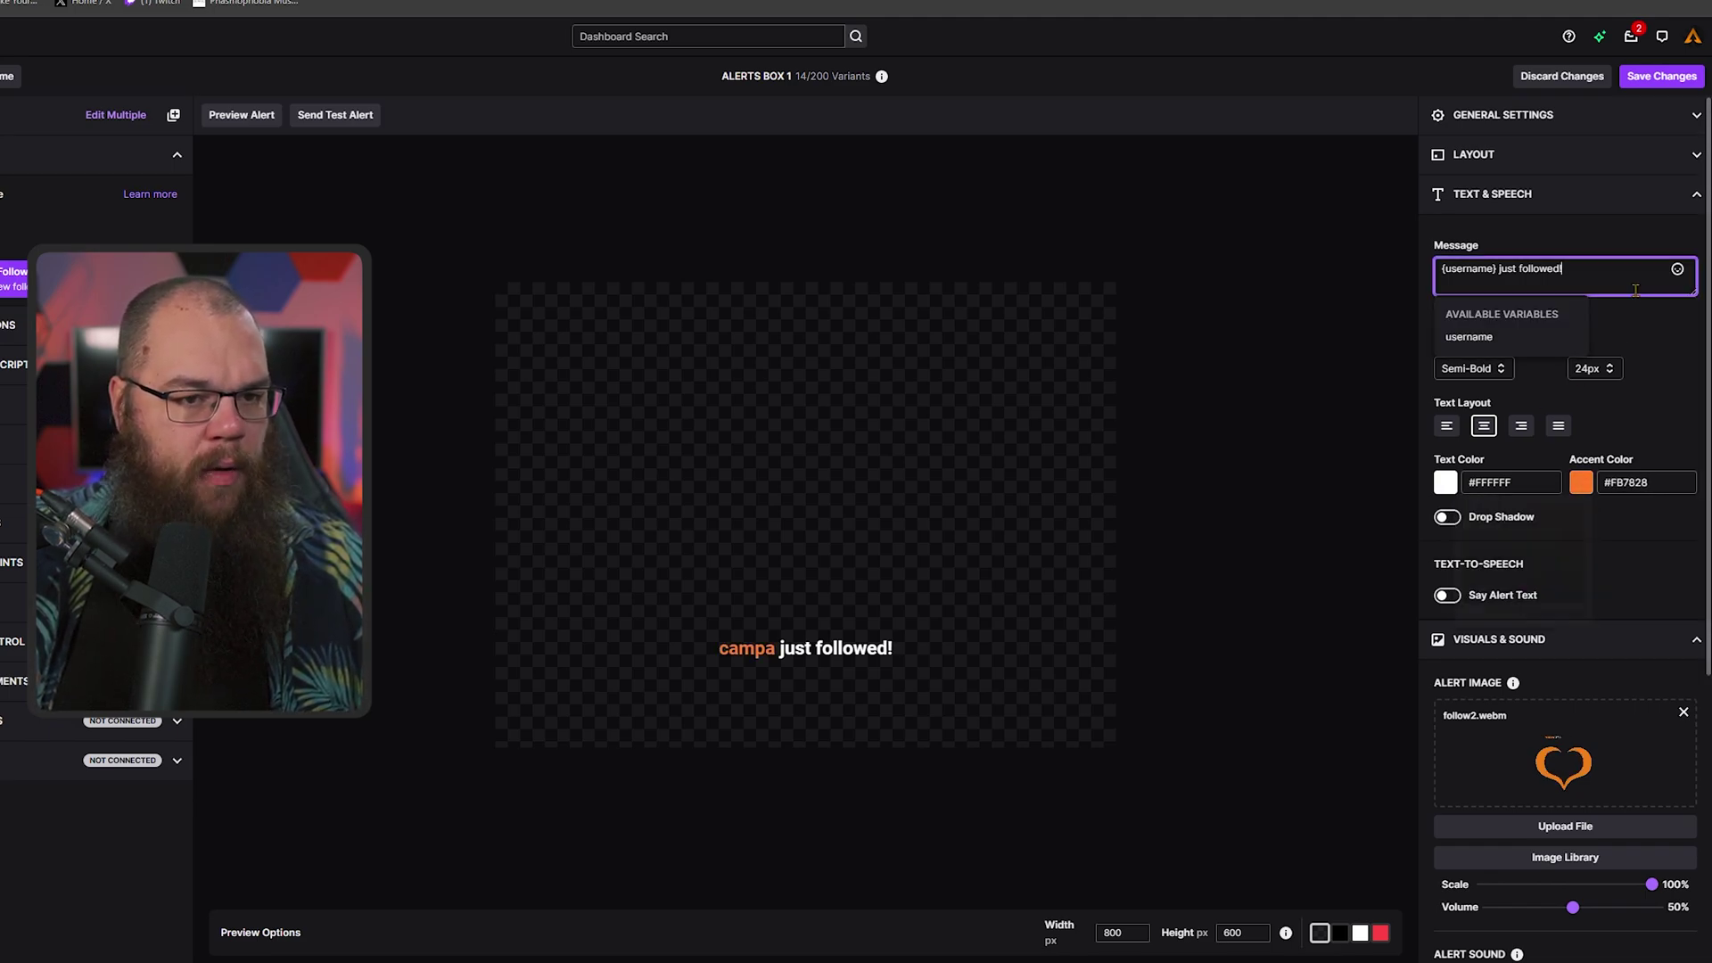
{"action": "left_click", "coordinate": [1658, 346]}
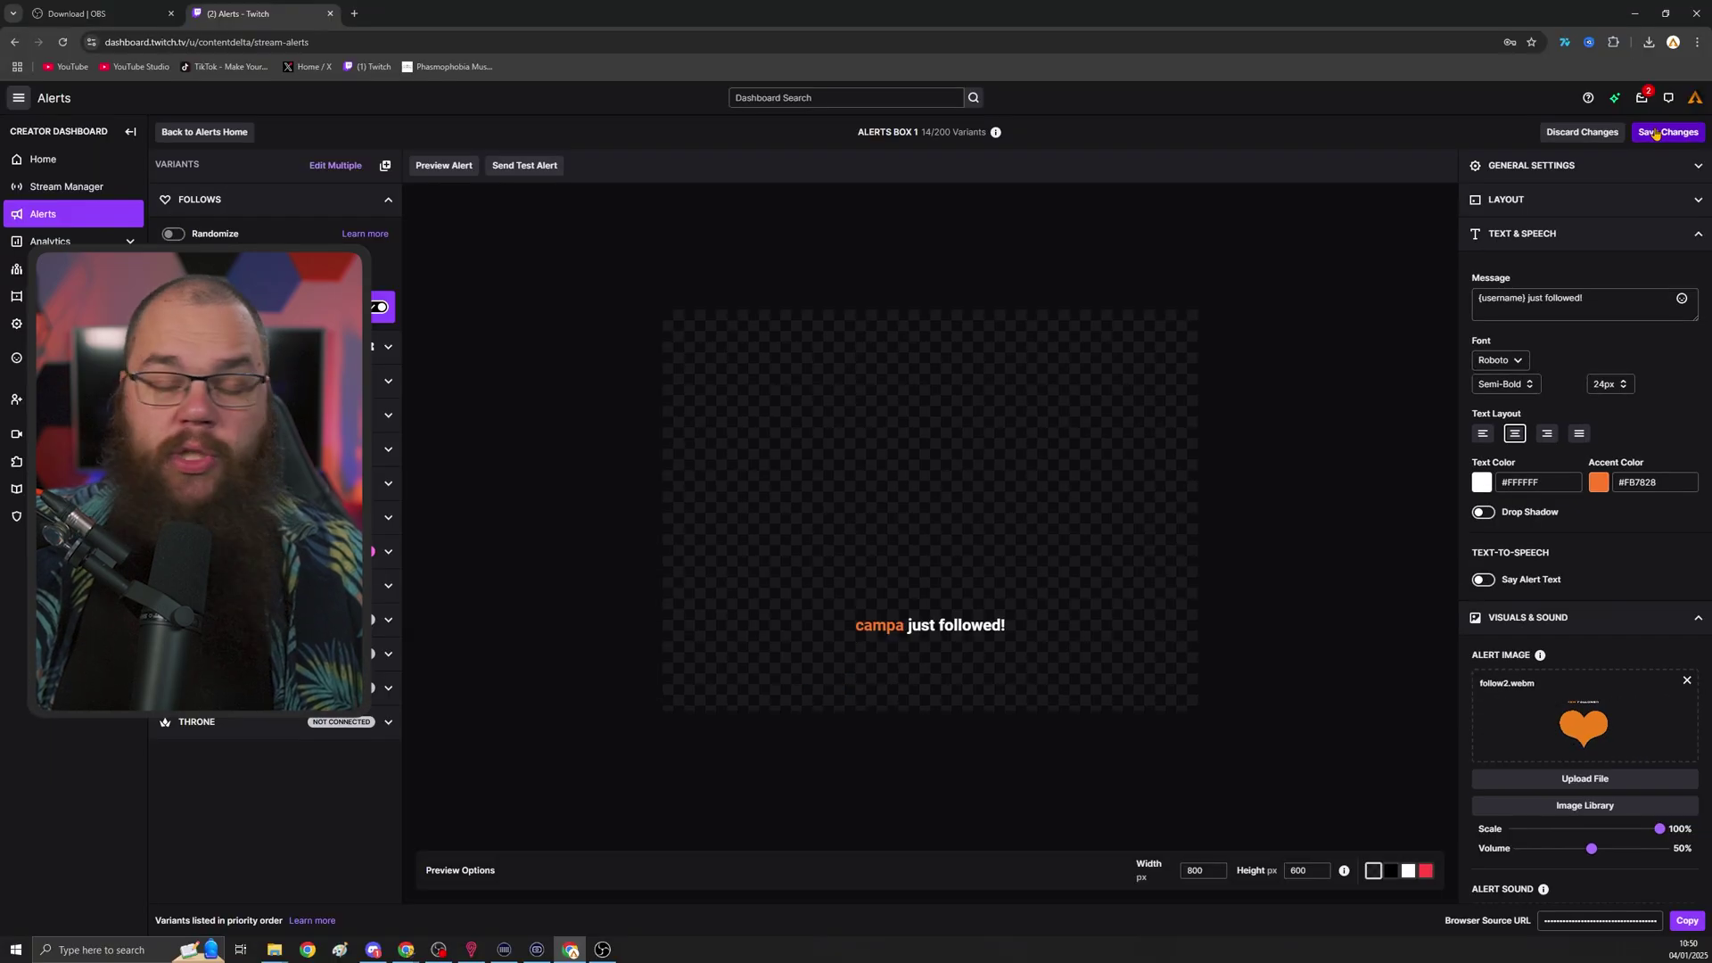
{"action": "left_click", "coordinate": [1646, 77]}
{"action": "left_click", "coordinate": [455, 169]}
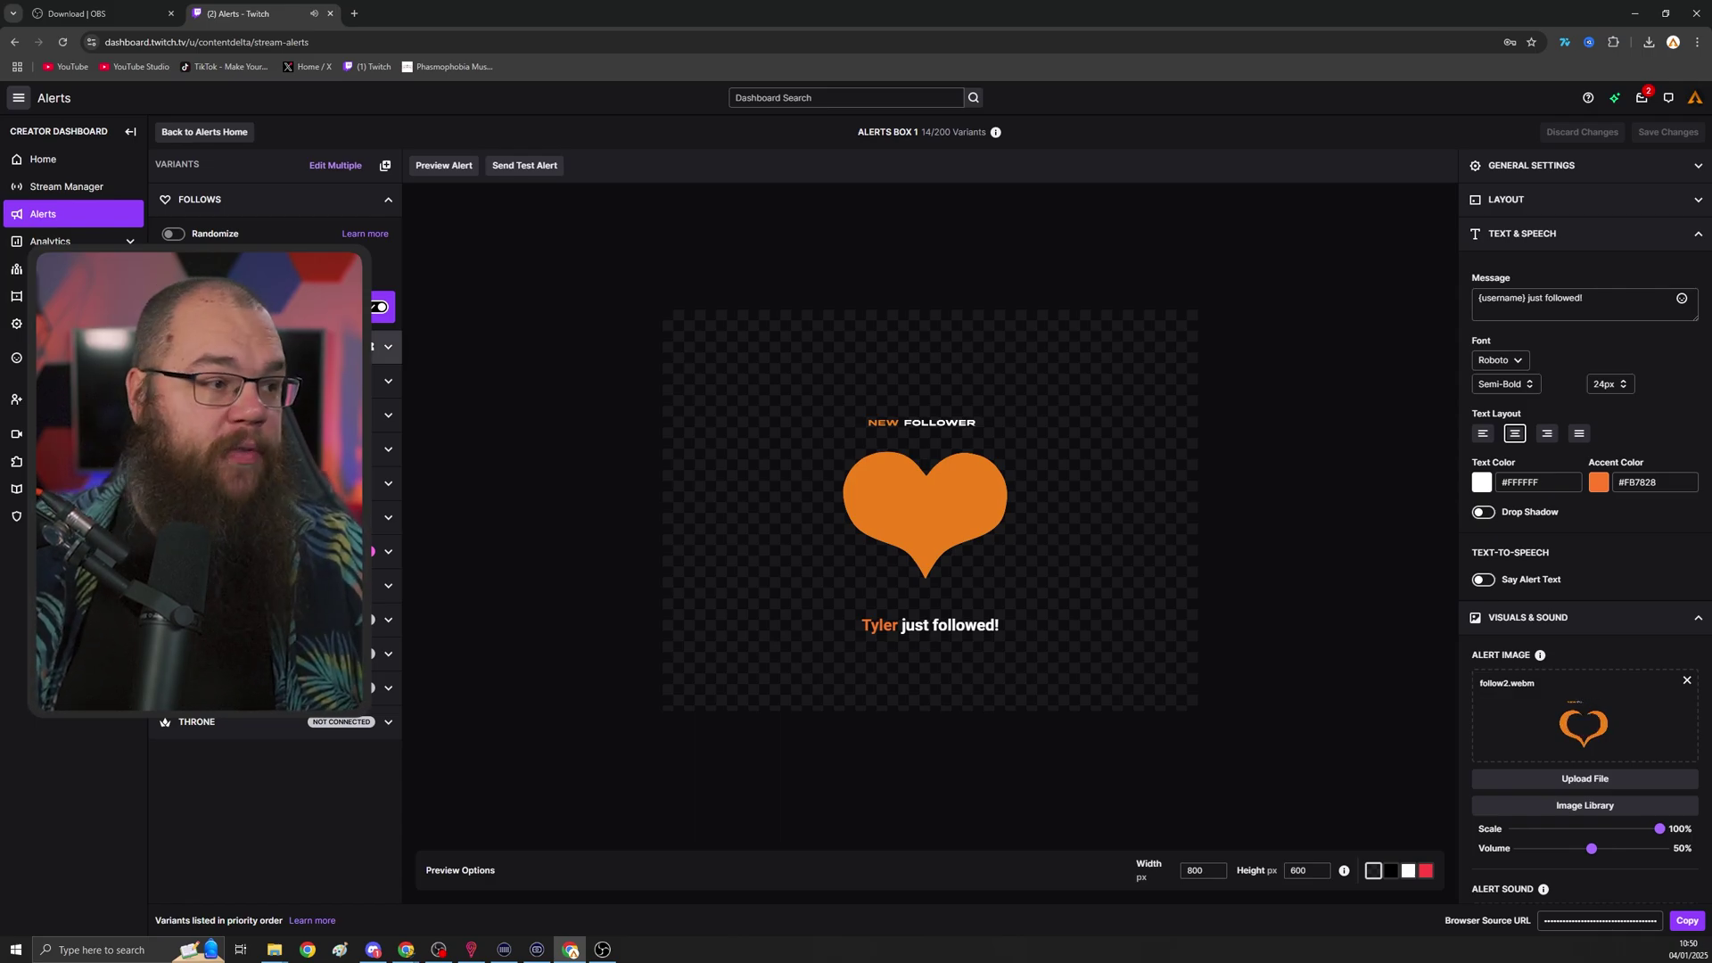
- Select the Prime subscription alert variant and upload its star animation image
{"action": "left_click", "coordinate": [267, 346]}
{"action": "left_click", "coordinate": [267, 453]}
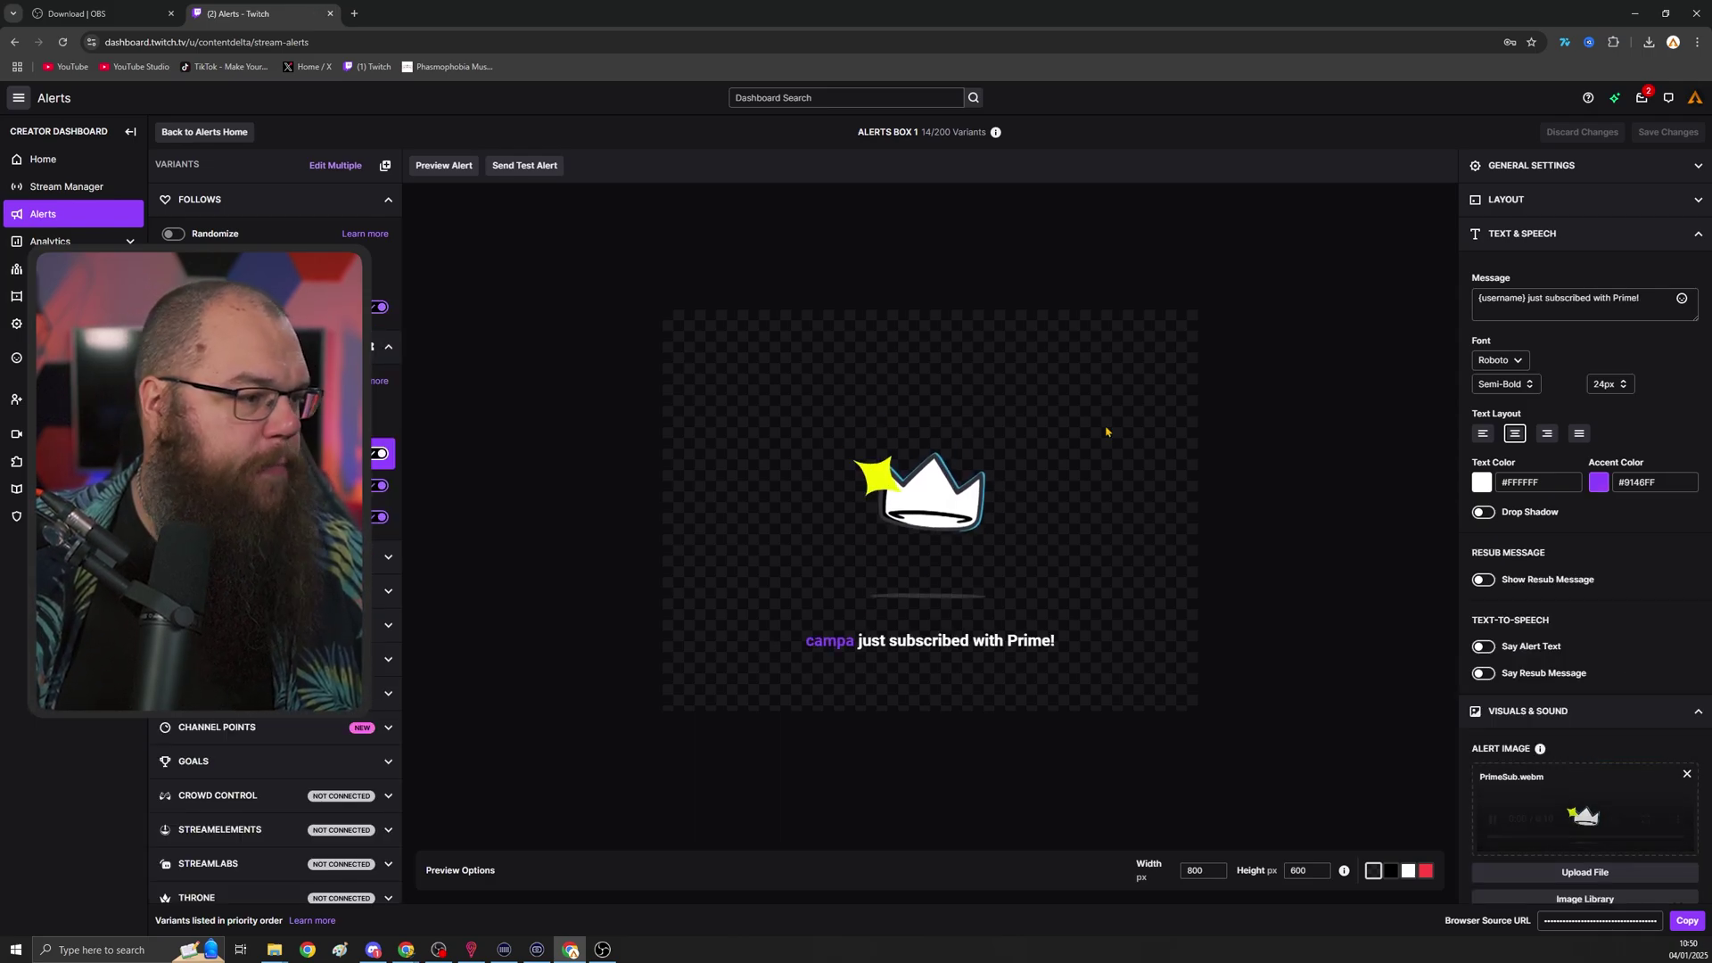
{"action": "left_click", "coordinate": [1533, 234]}
{"action": "left_click", "coordinate": [1584, 429]}
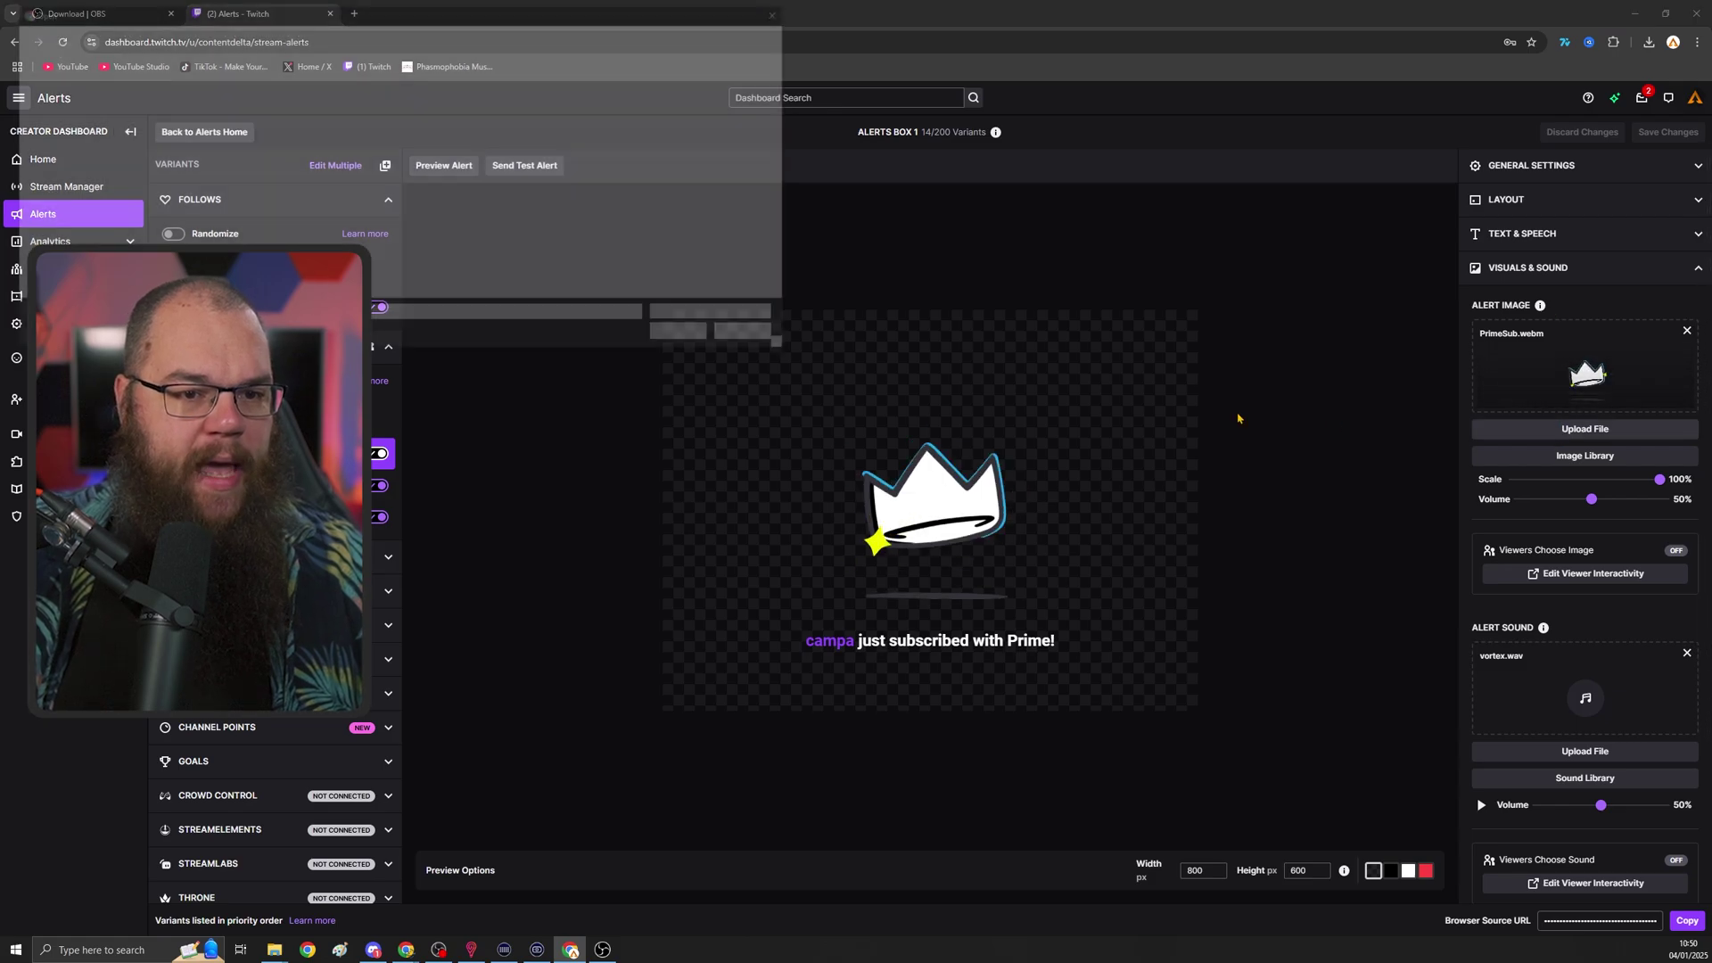
{"action": "double_click", "coordinate": [456, 118]}
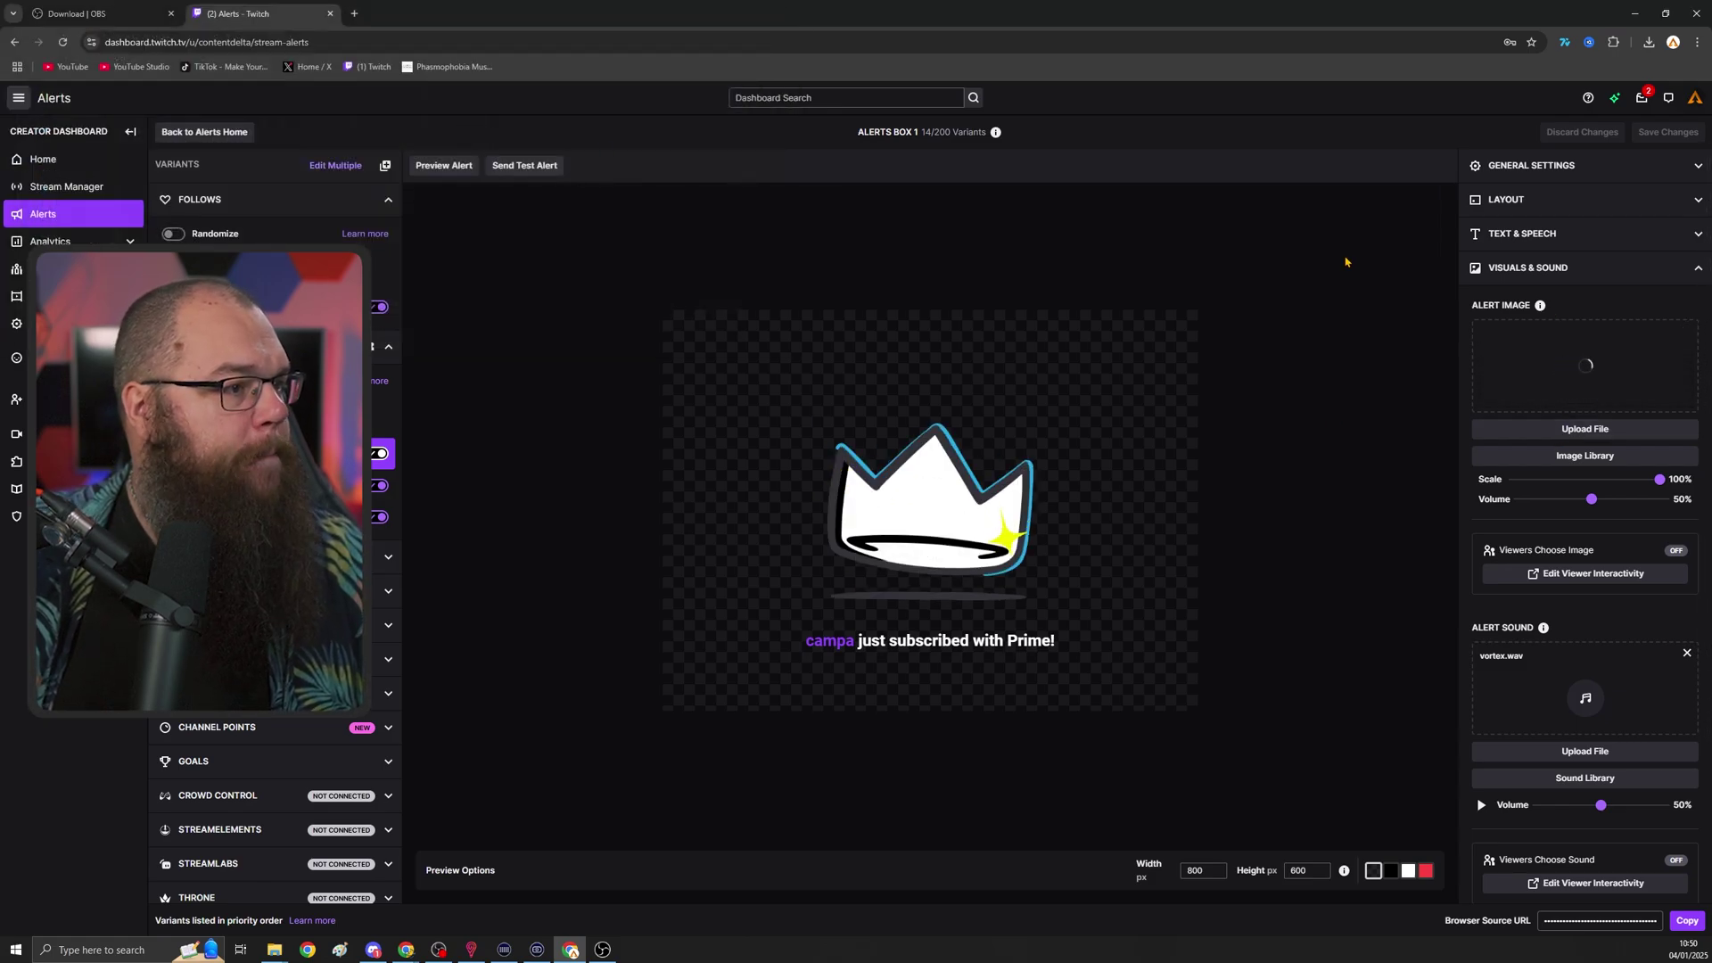
- Save the Prime subscriber variant with its orange accent and vortex.wav sound
{"action": "left_click", "coordinate": [1552, 235]}
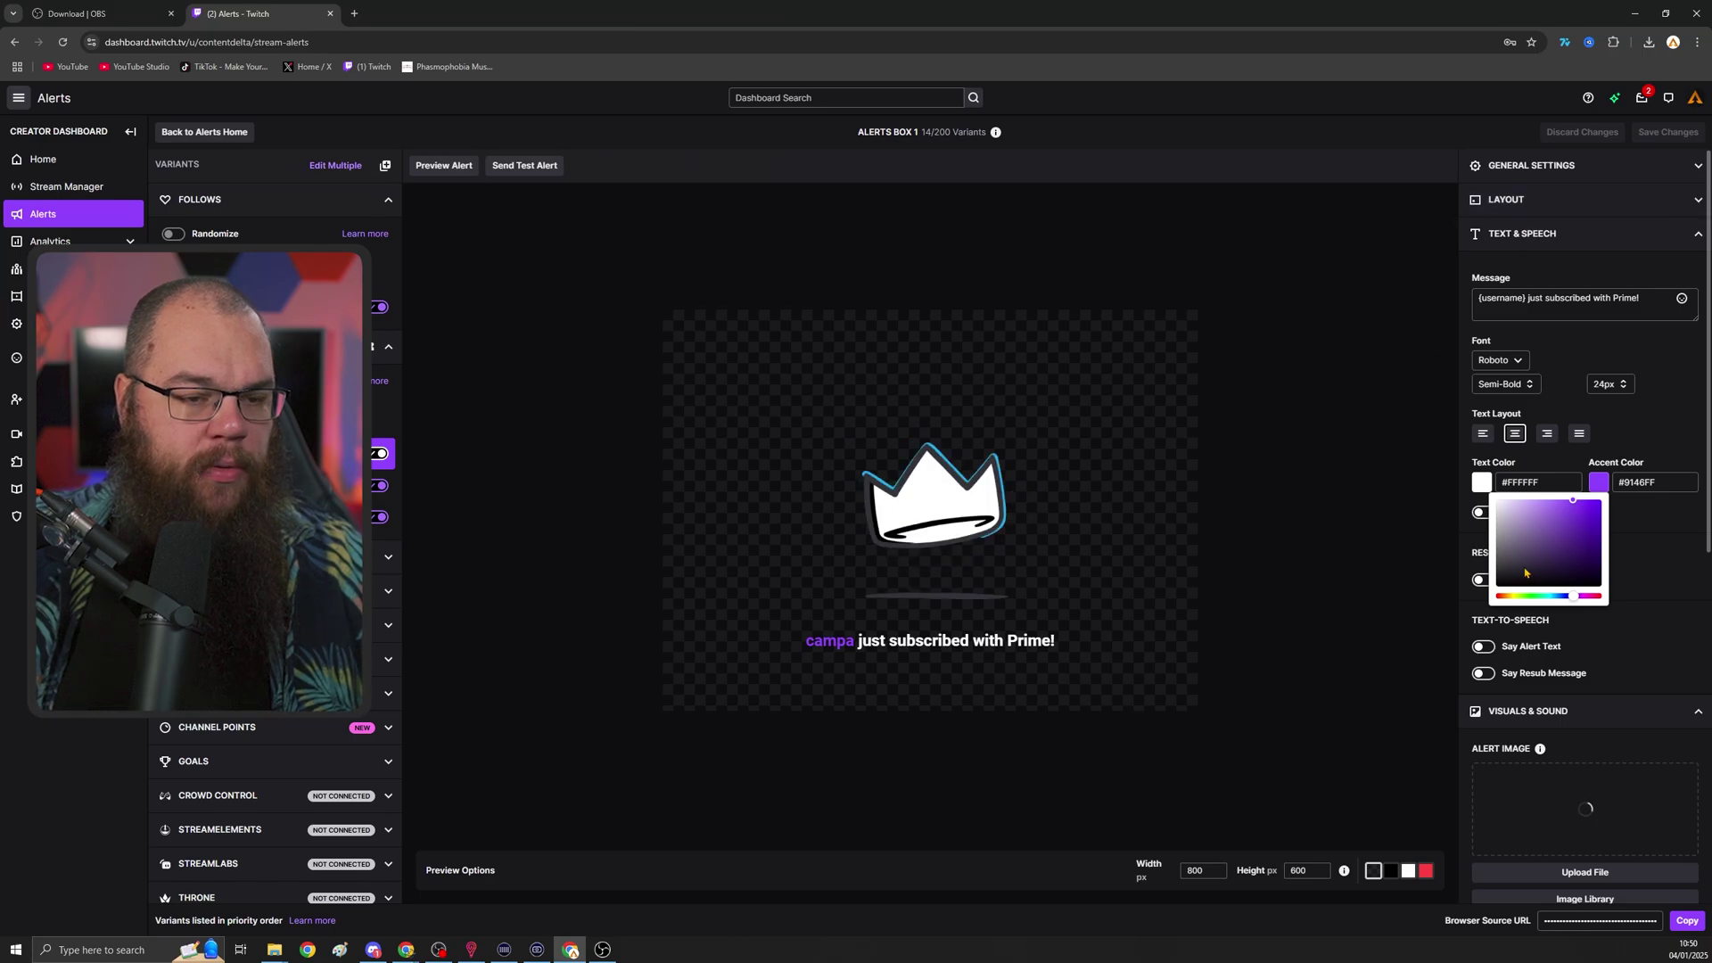
{"action": "key", "text": "alt+Left"}
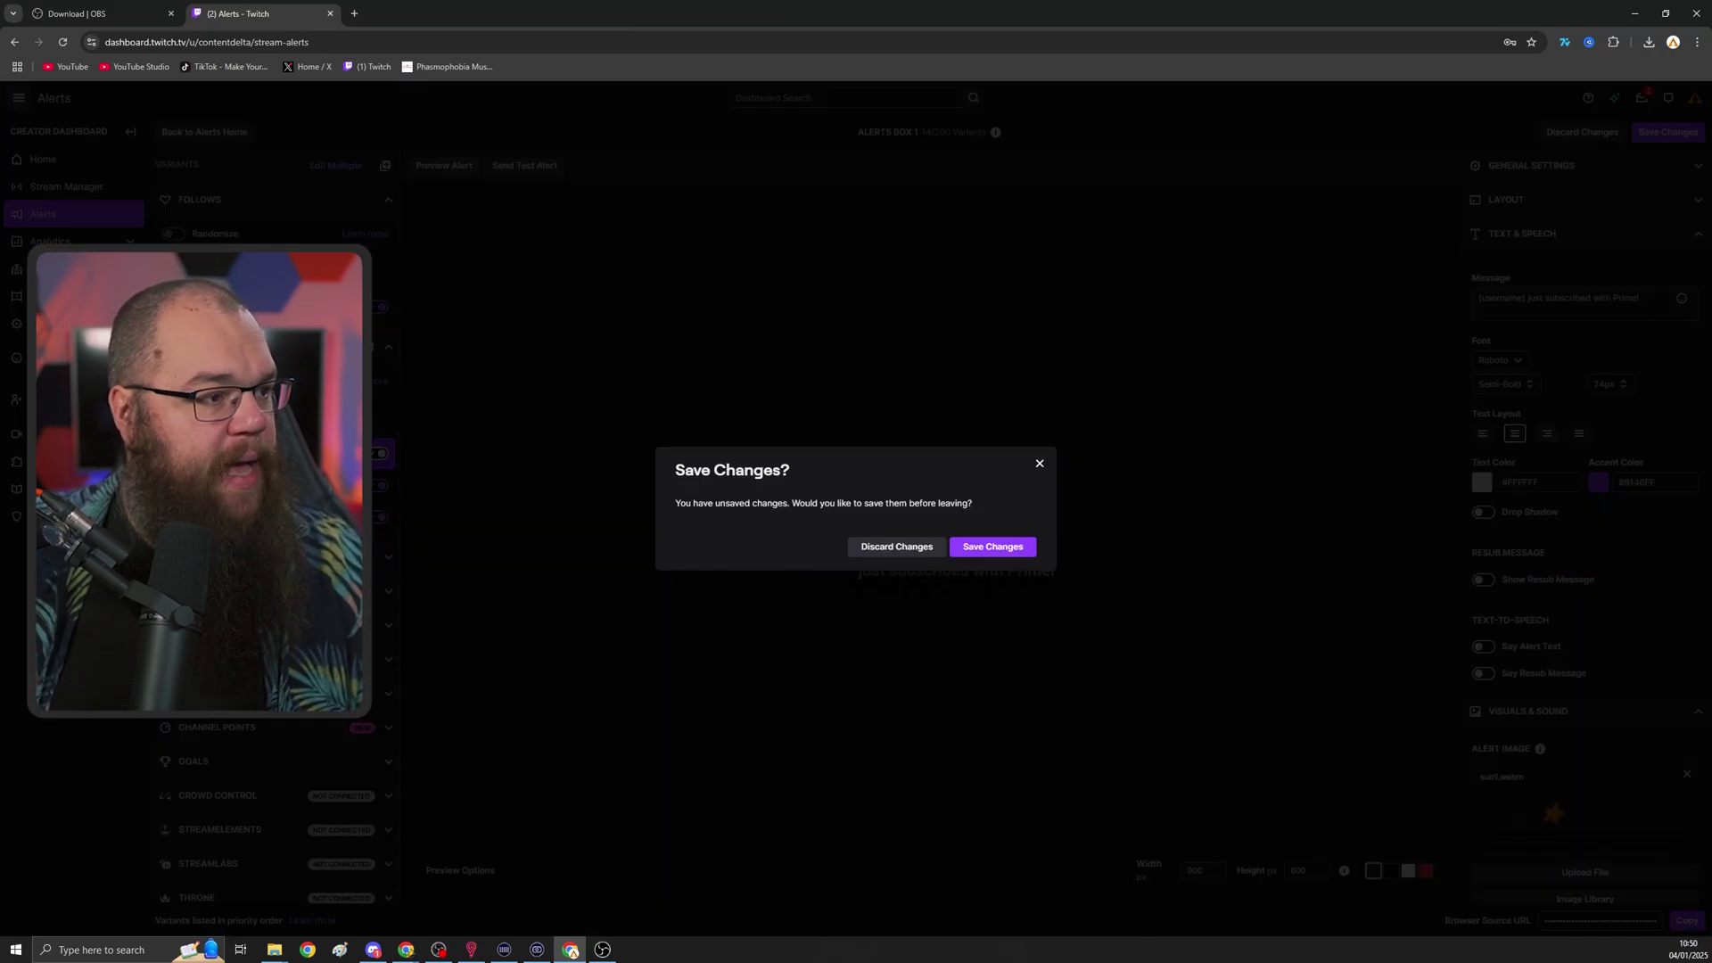
{"action": "left_click", "coordinate": [992, 546]}
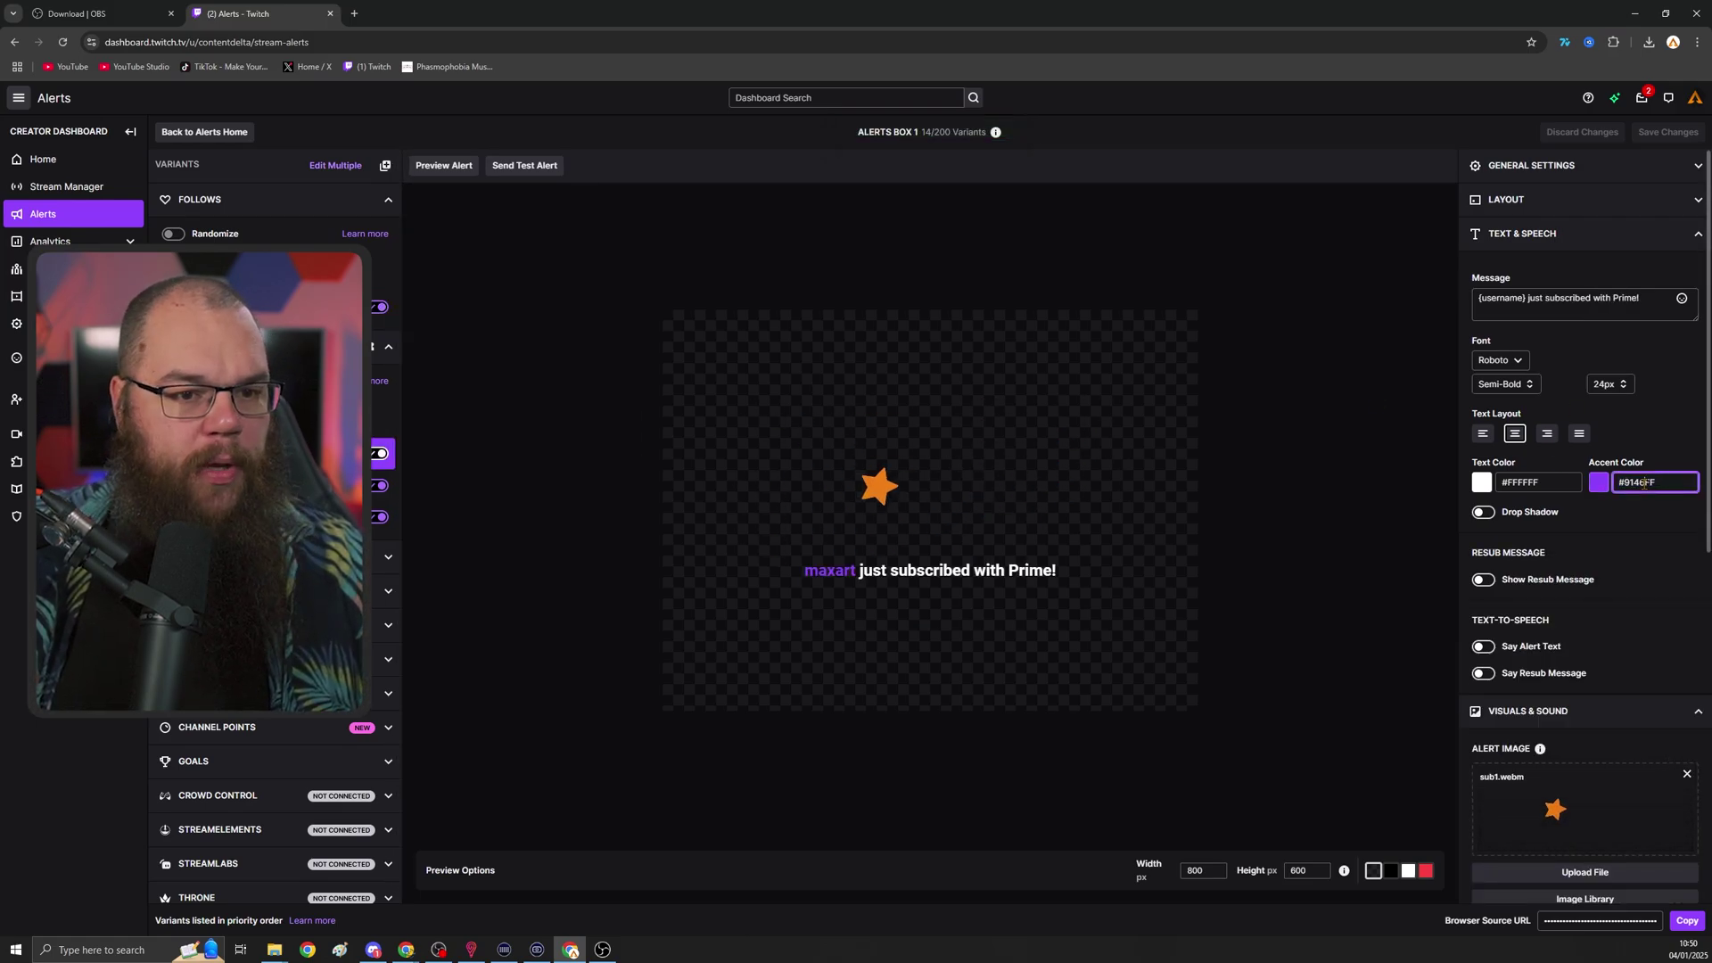
{"action": "key", "text": "Return"}
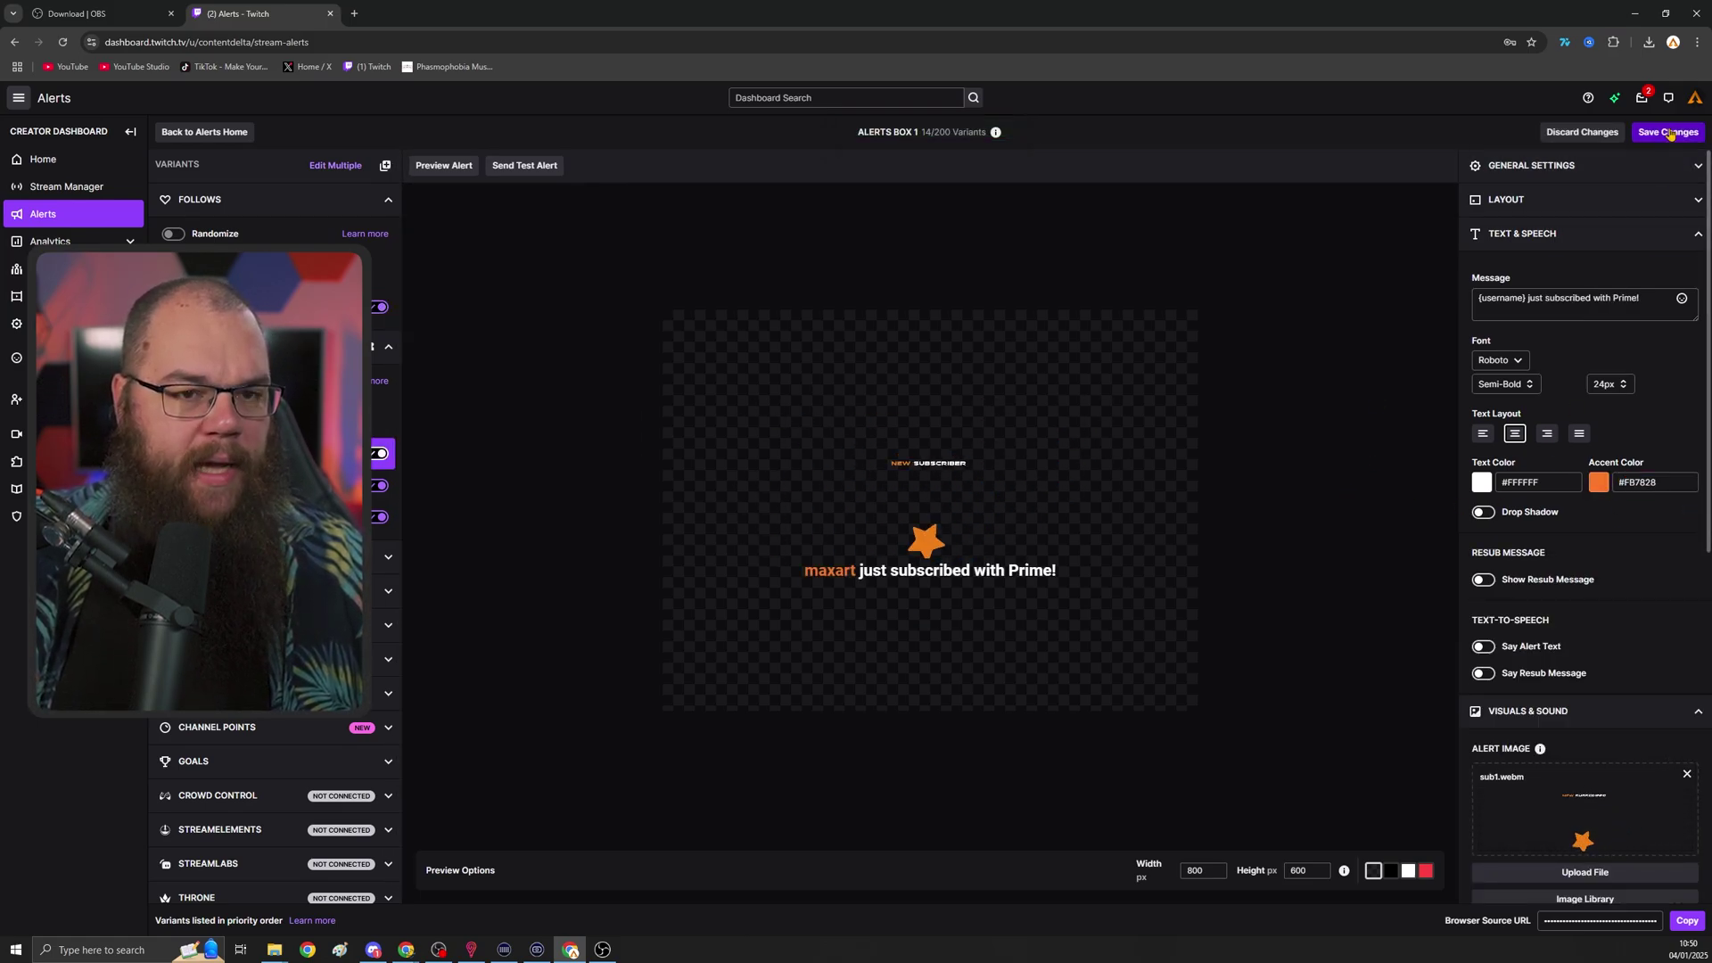
{"action": "scroll", "coordinate": [1585, 535], "scroll_direction": "down", "scroll_amount": 4}
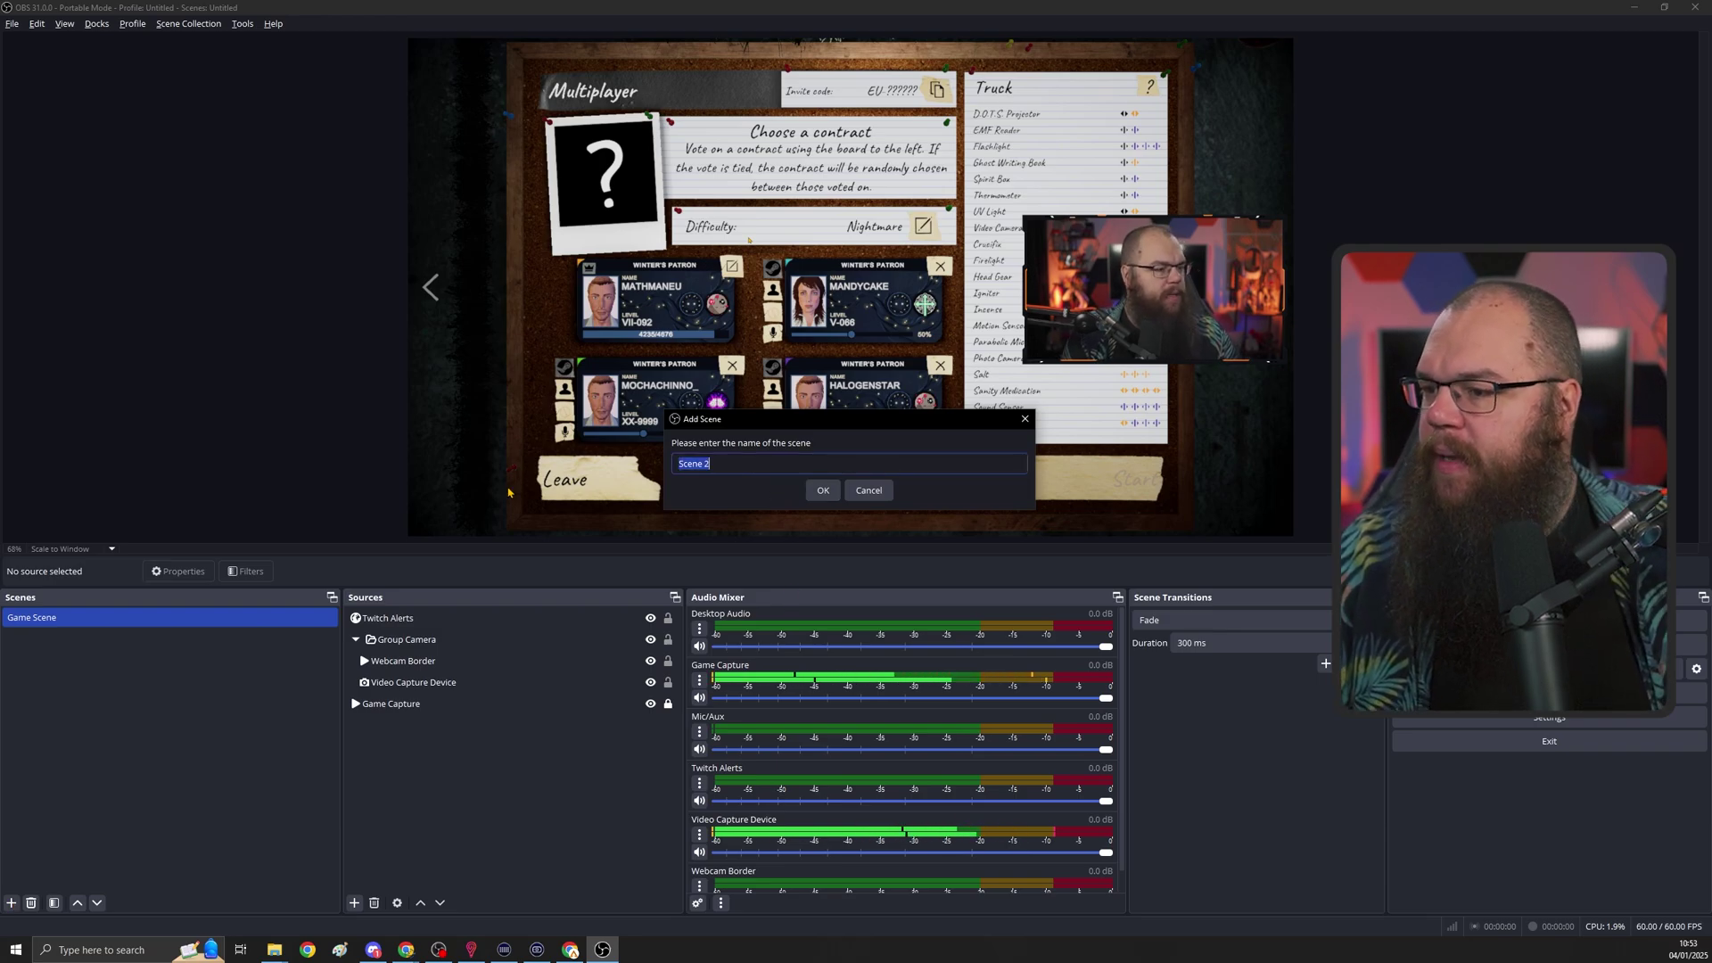
- Name the new scene 'Just Chatting', glance at Game Scene, then return to Just Chatting
{"action": "type", "text": "ting"}
{"action": "key", "text": "Return"}
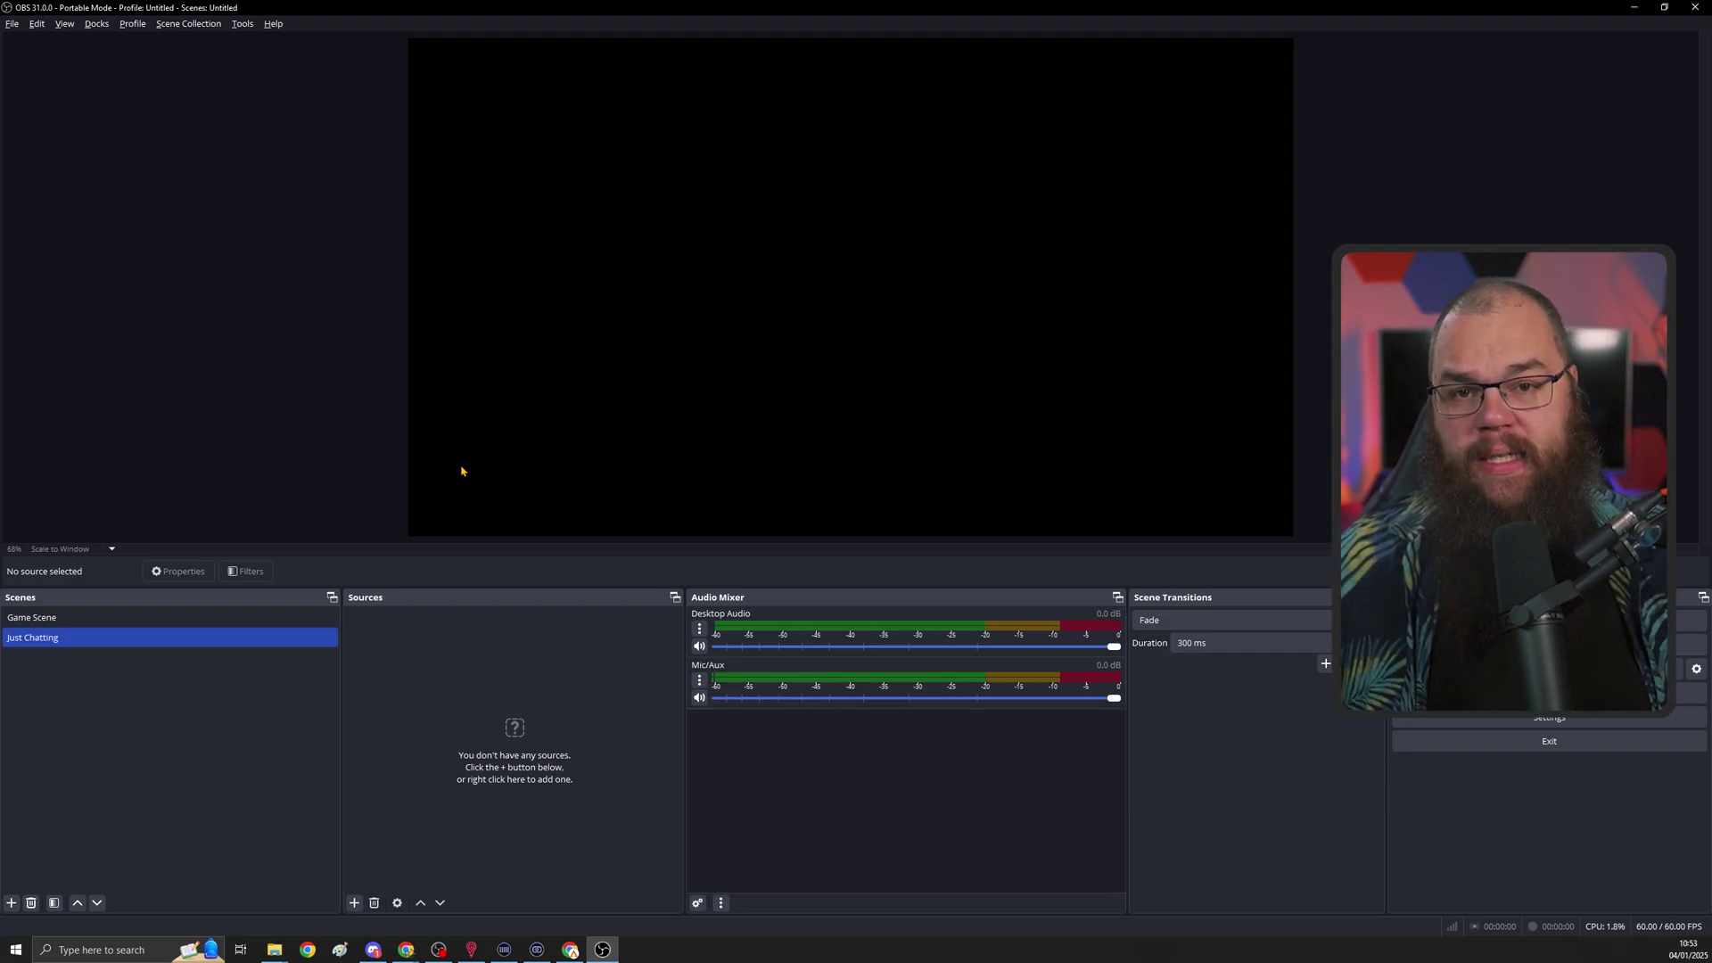
{"action": "left_click", "coordinate": [133, 617]}
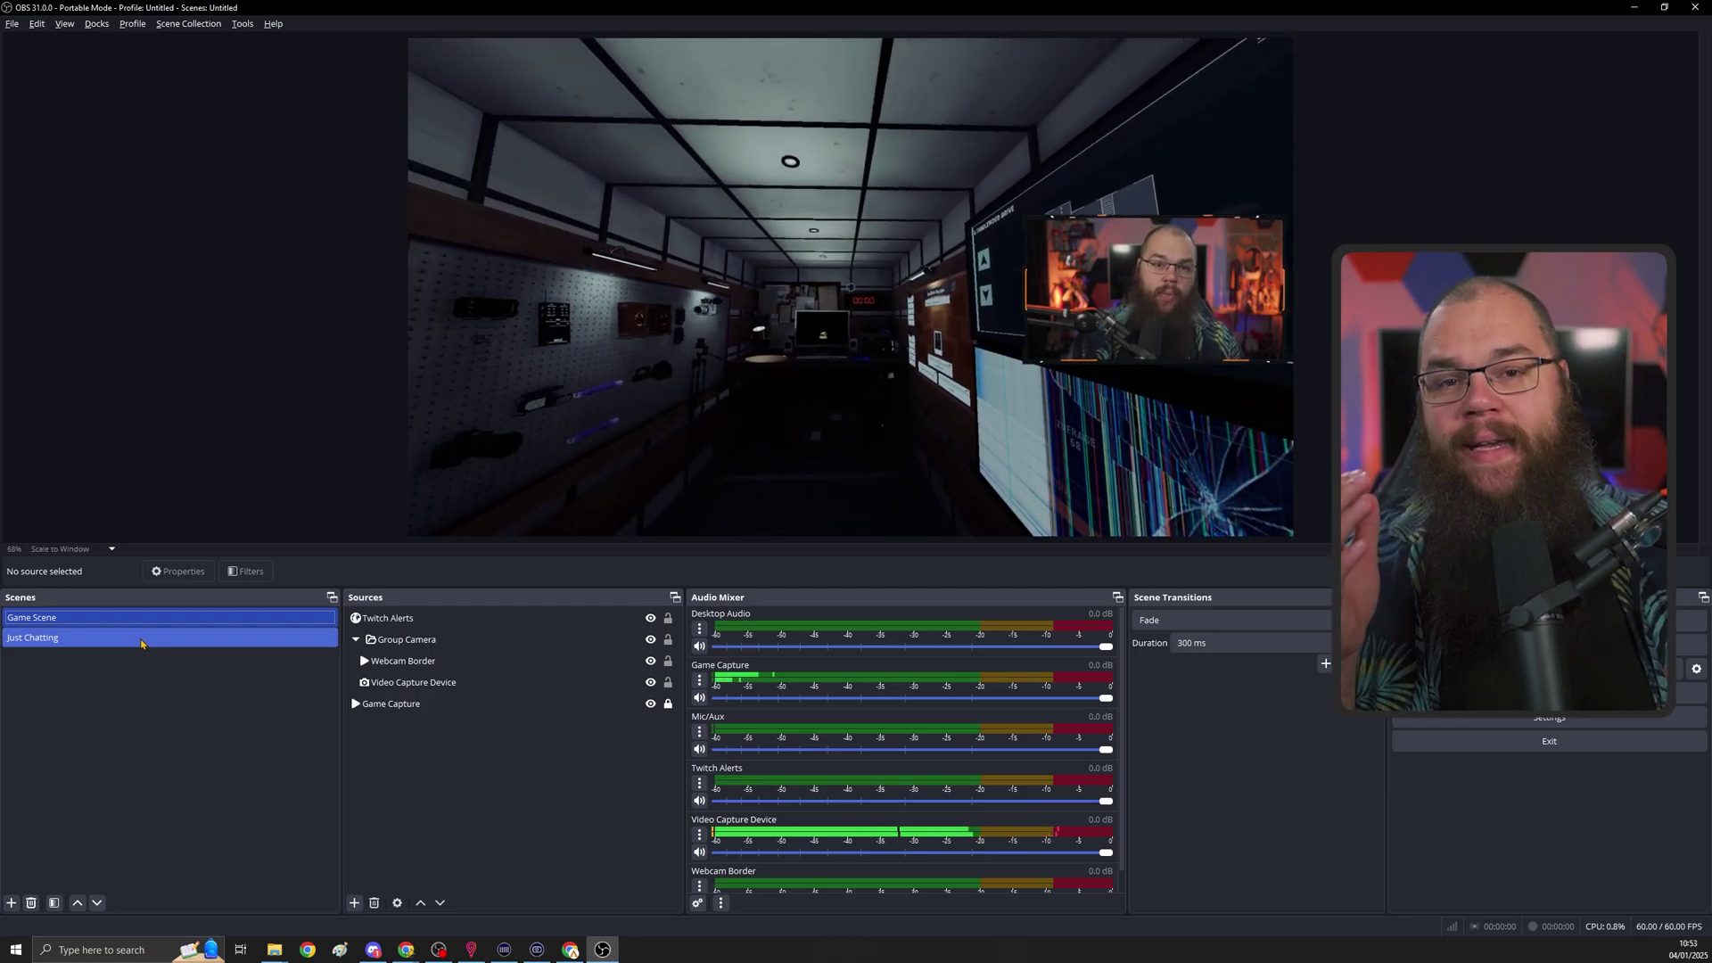
{"action": "left_click", "coordinate": [141, 638]}
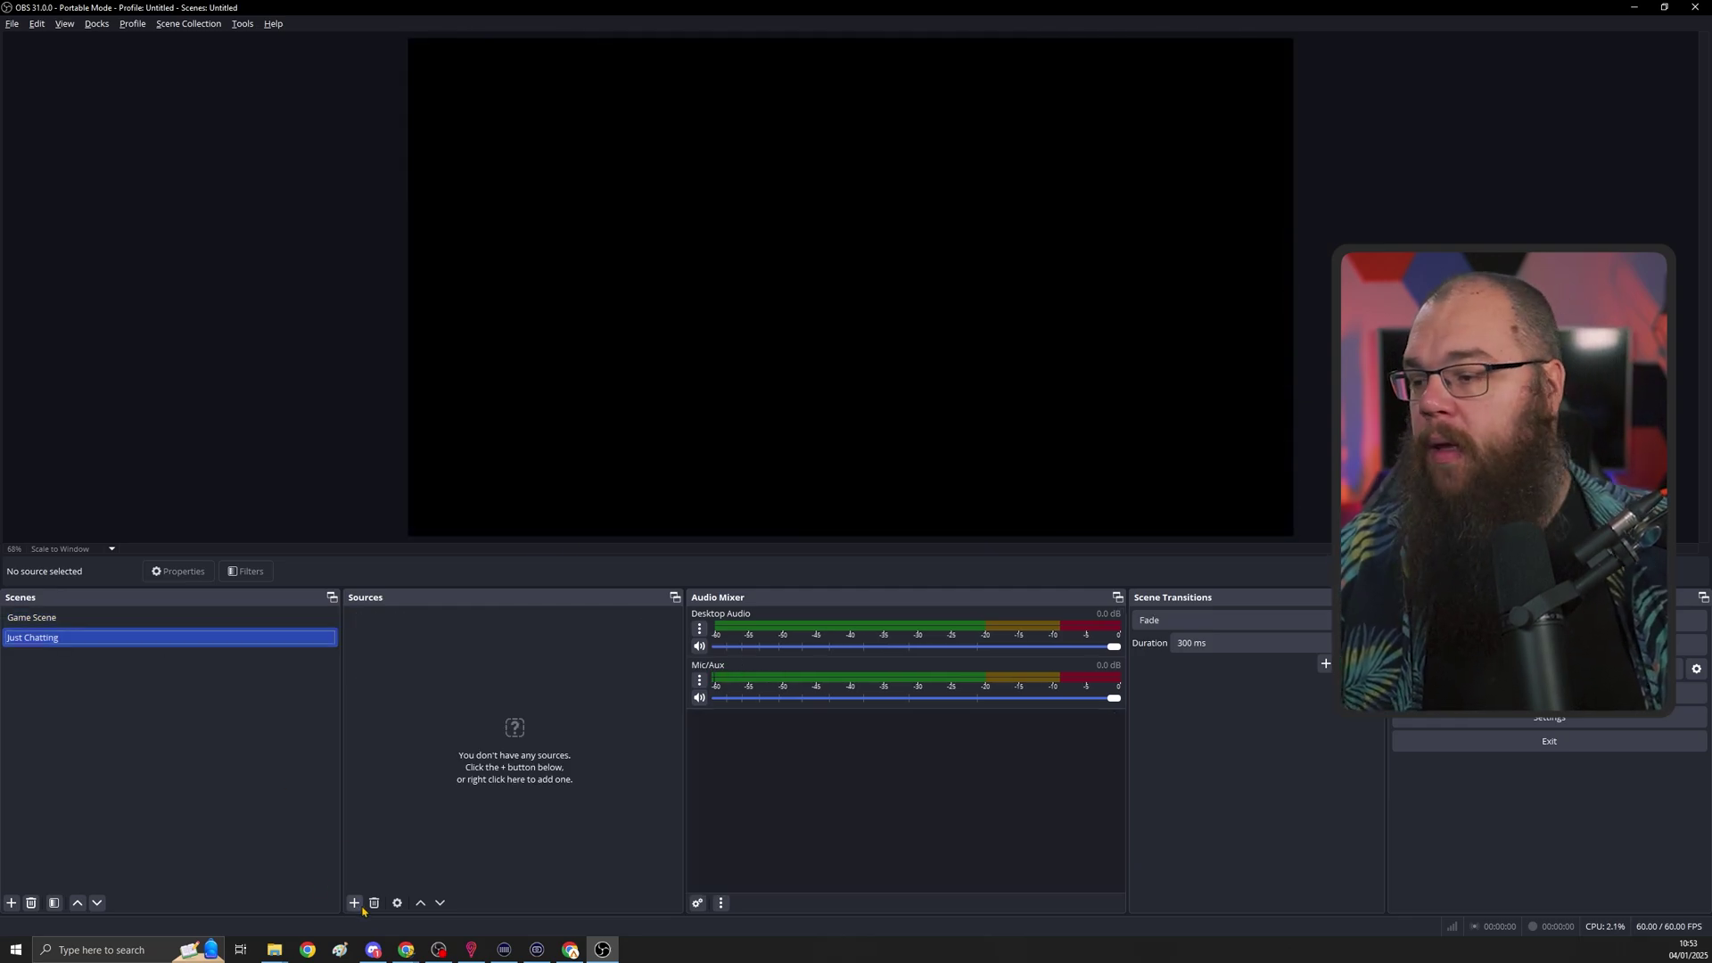
- Reuse the existing Video Capture Device webcam as a source in Just Chatting
{"action": "left_click", "coordinate": [354, 902]}
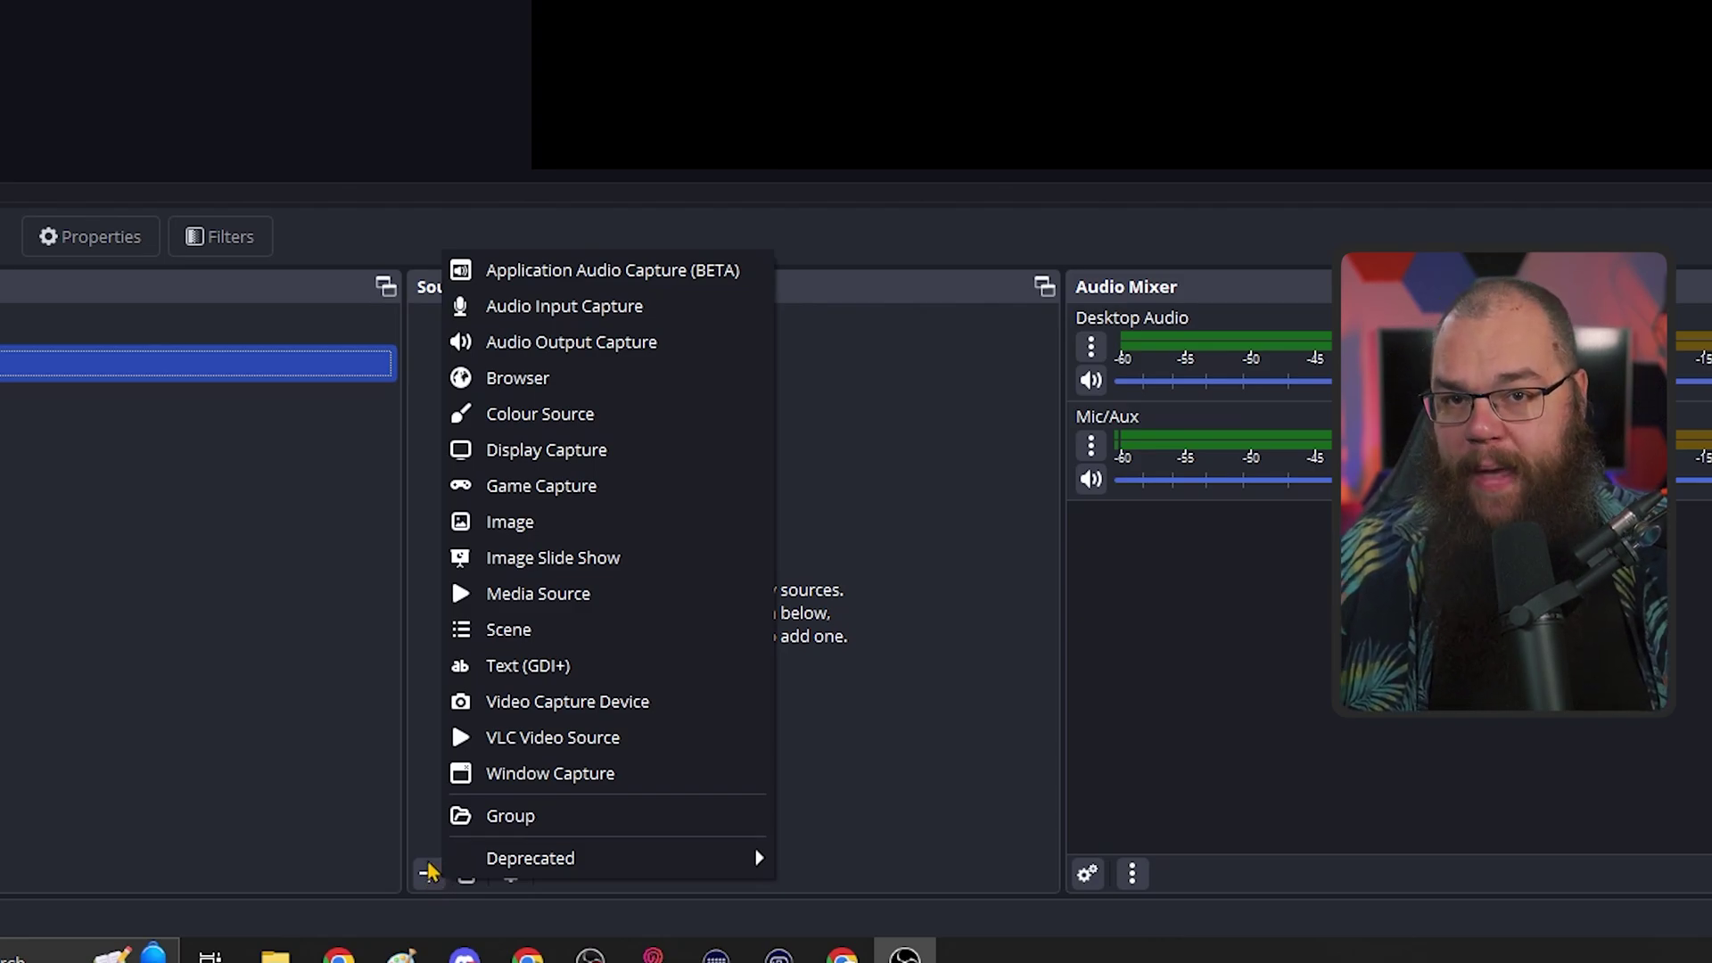
{"action": "left_click", "coordinate": [586, 718]}
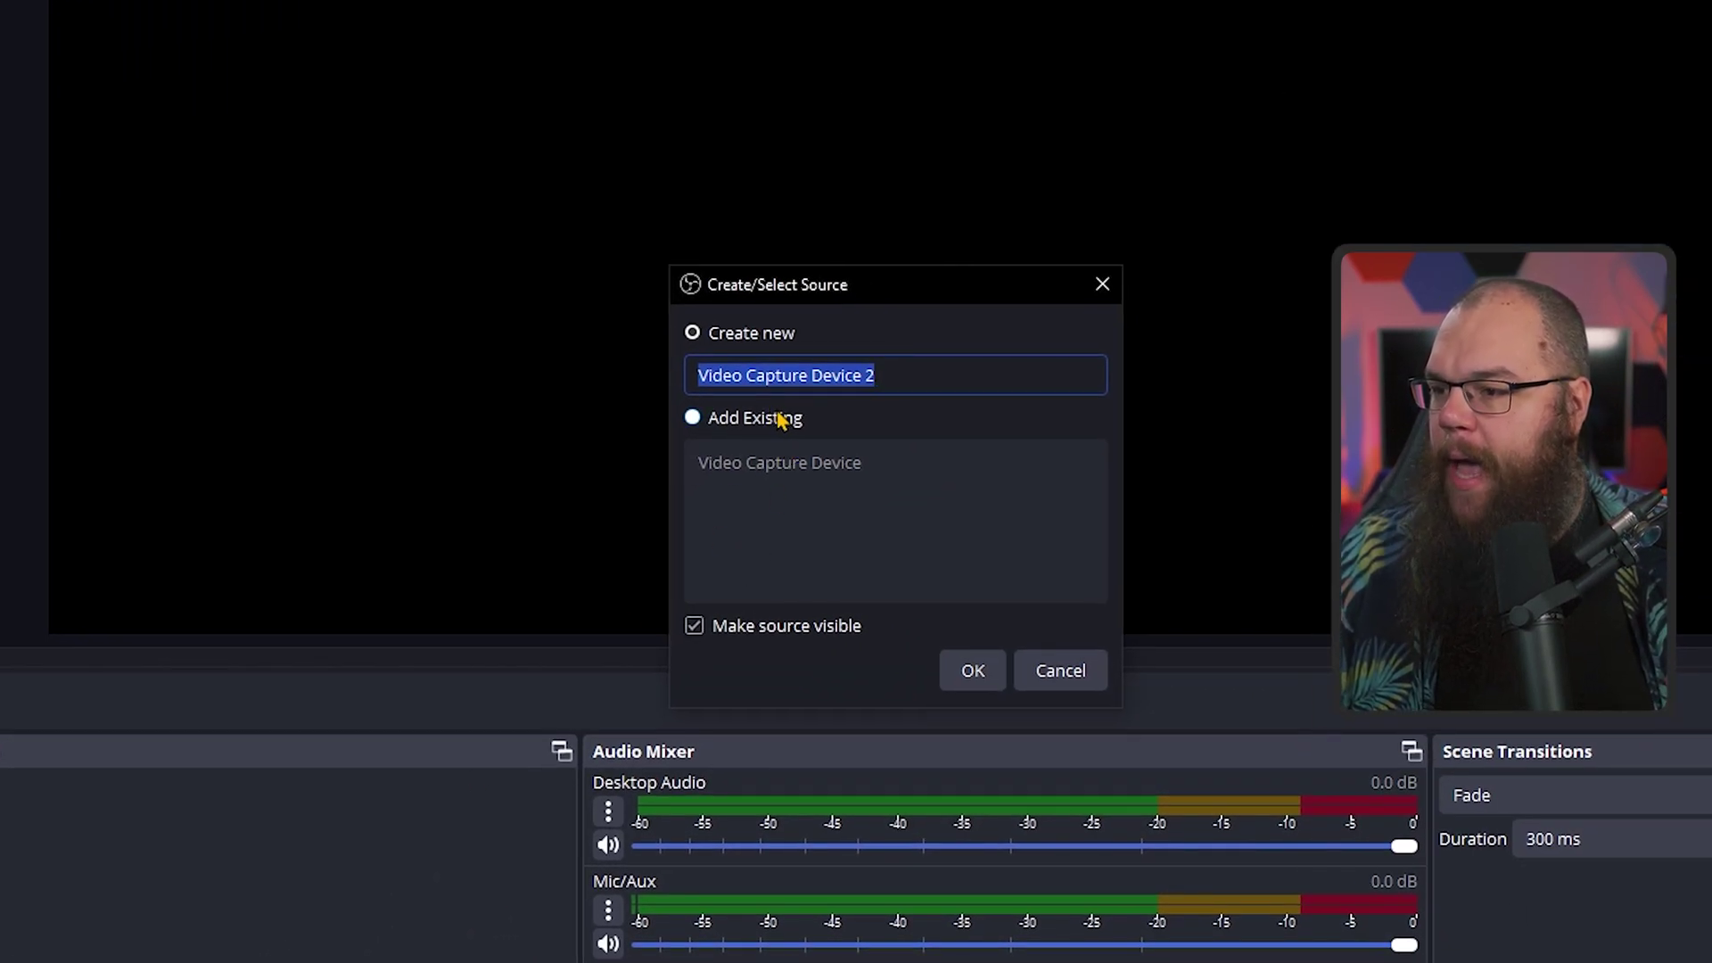
{"action": "left_click", "coordinate": [781, 422]}
{"action": "left_click", "coordinate": [814, 462]}
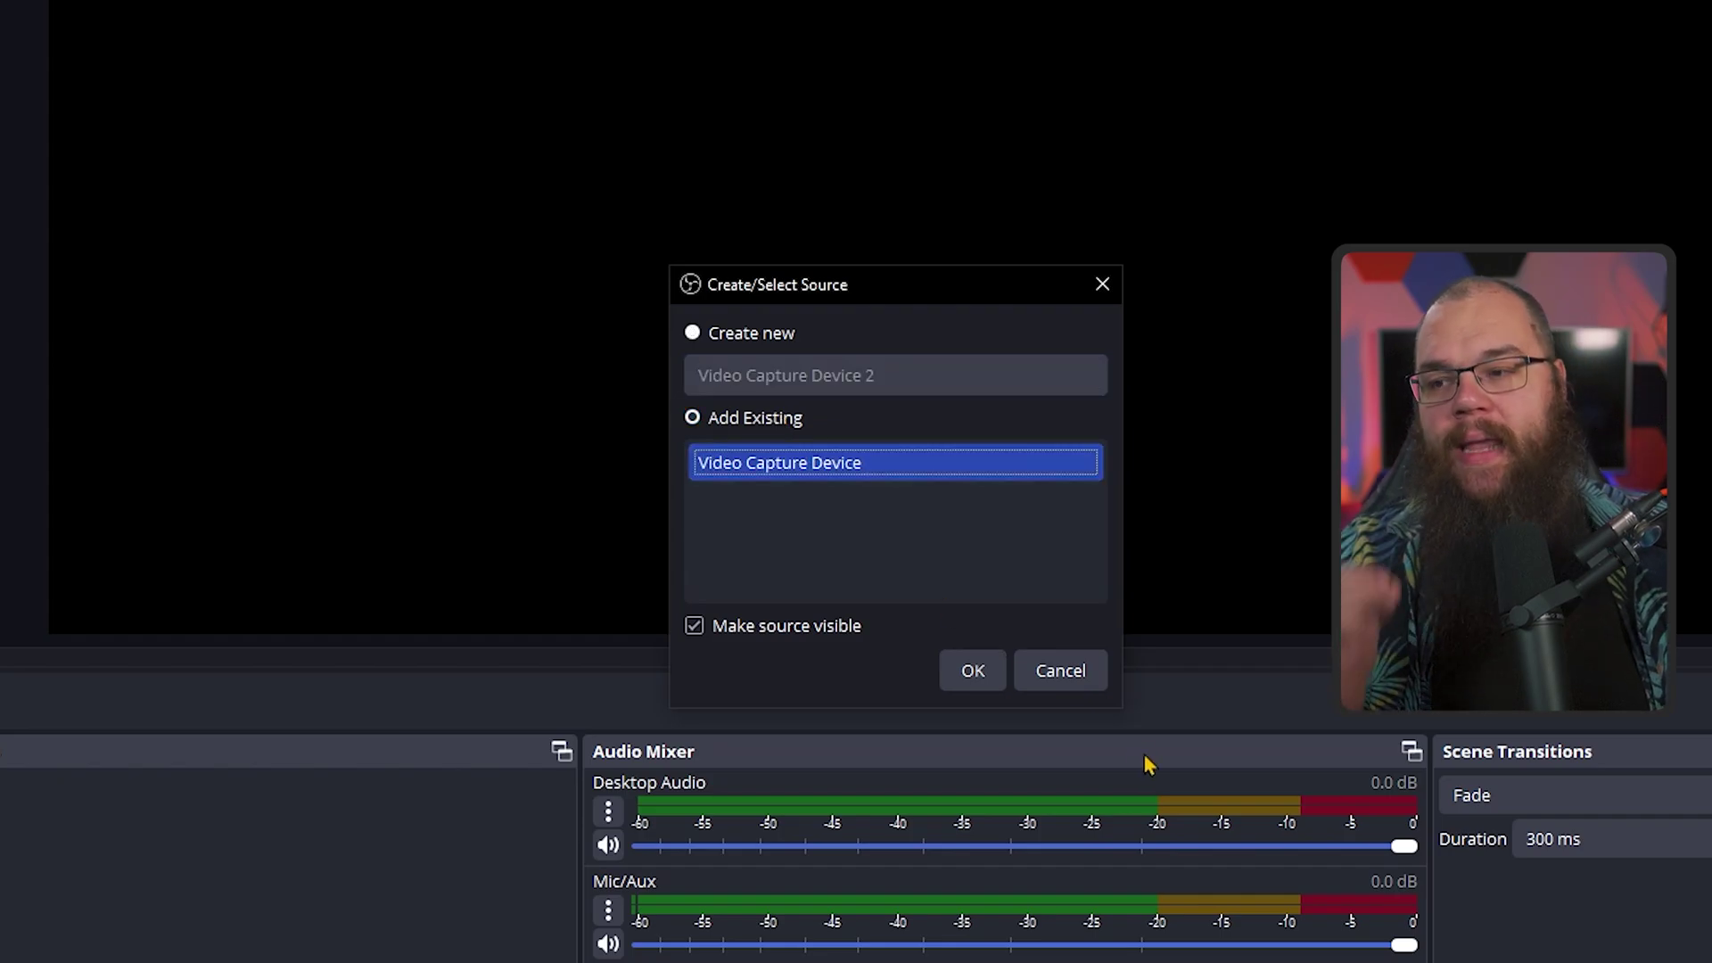
{"action": "left_click", "coordinate": [972, 670]}
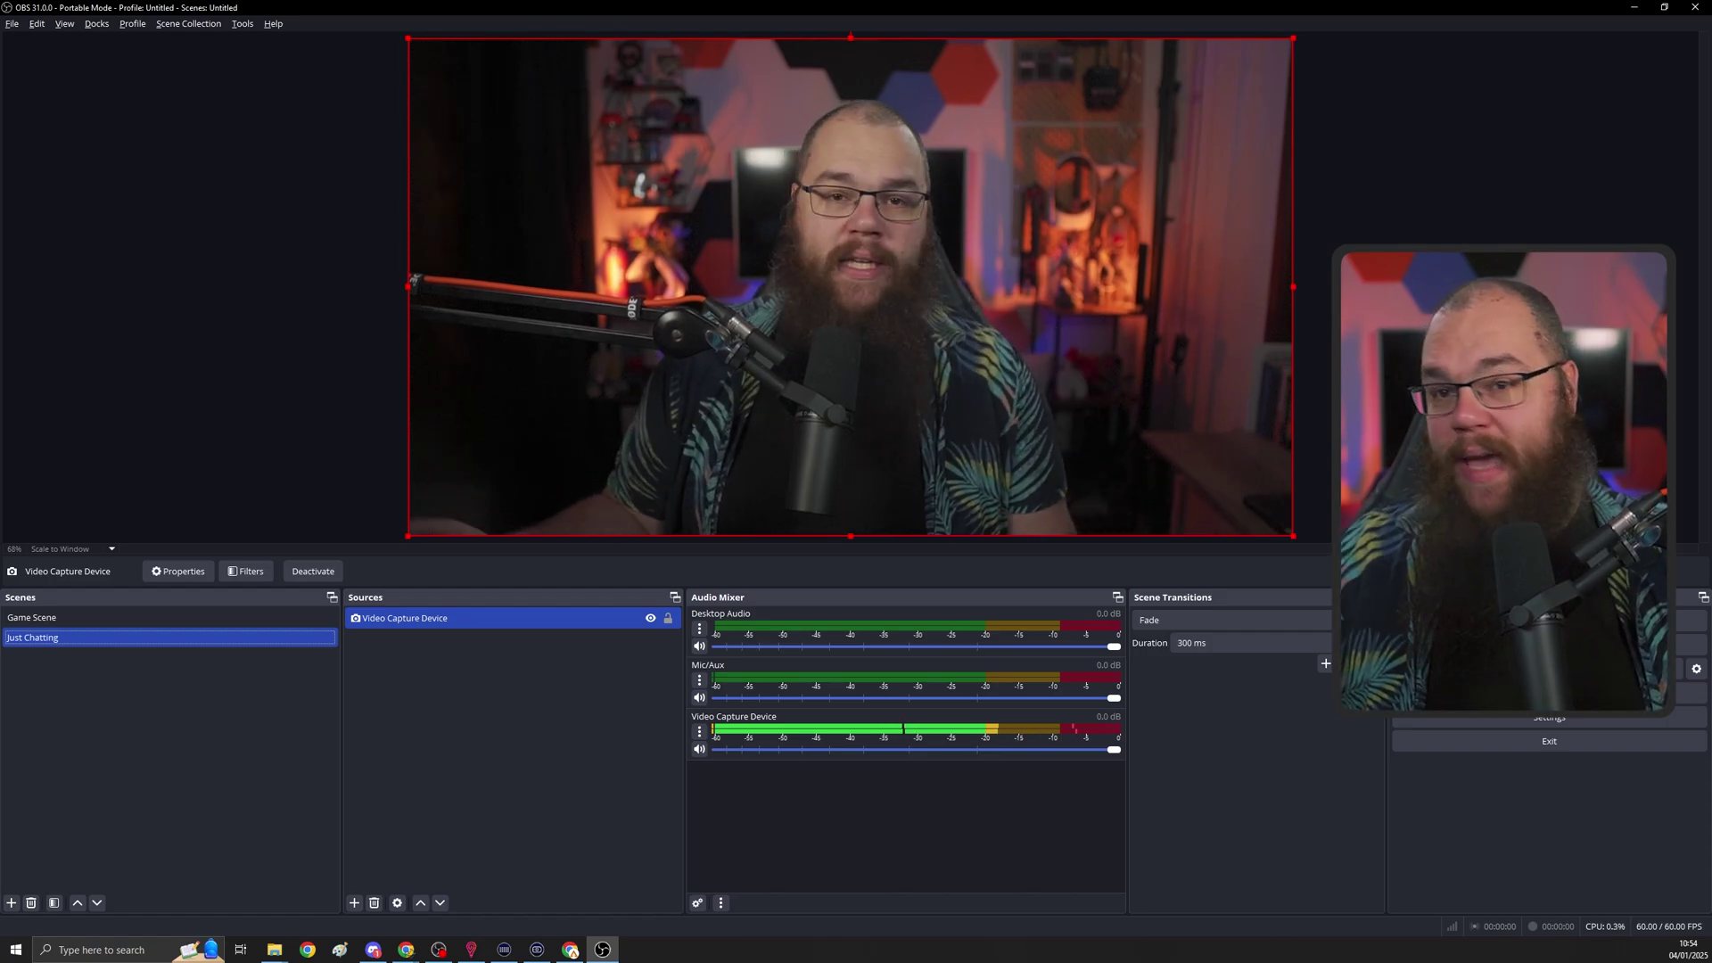
{"action": "left_click", "coordinate": [583, 673]}
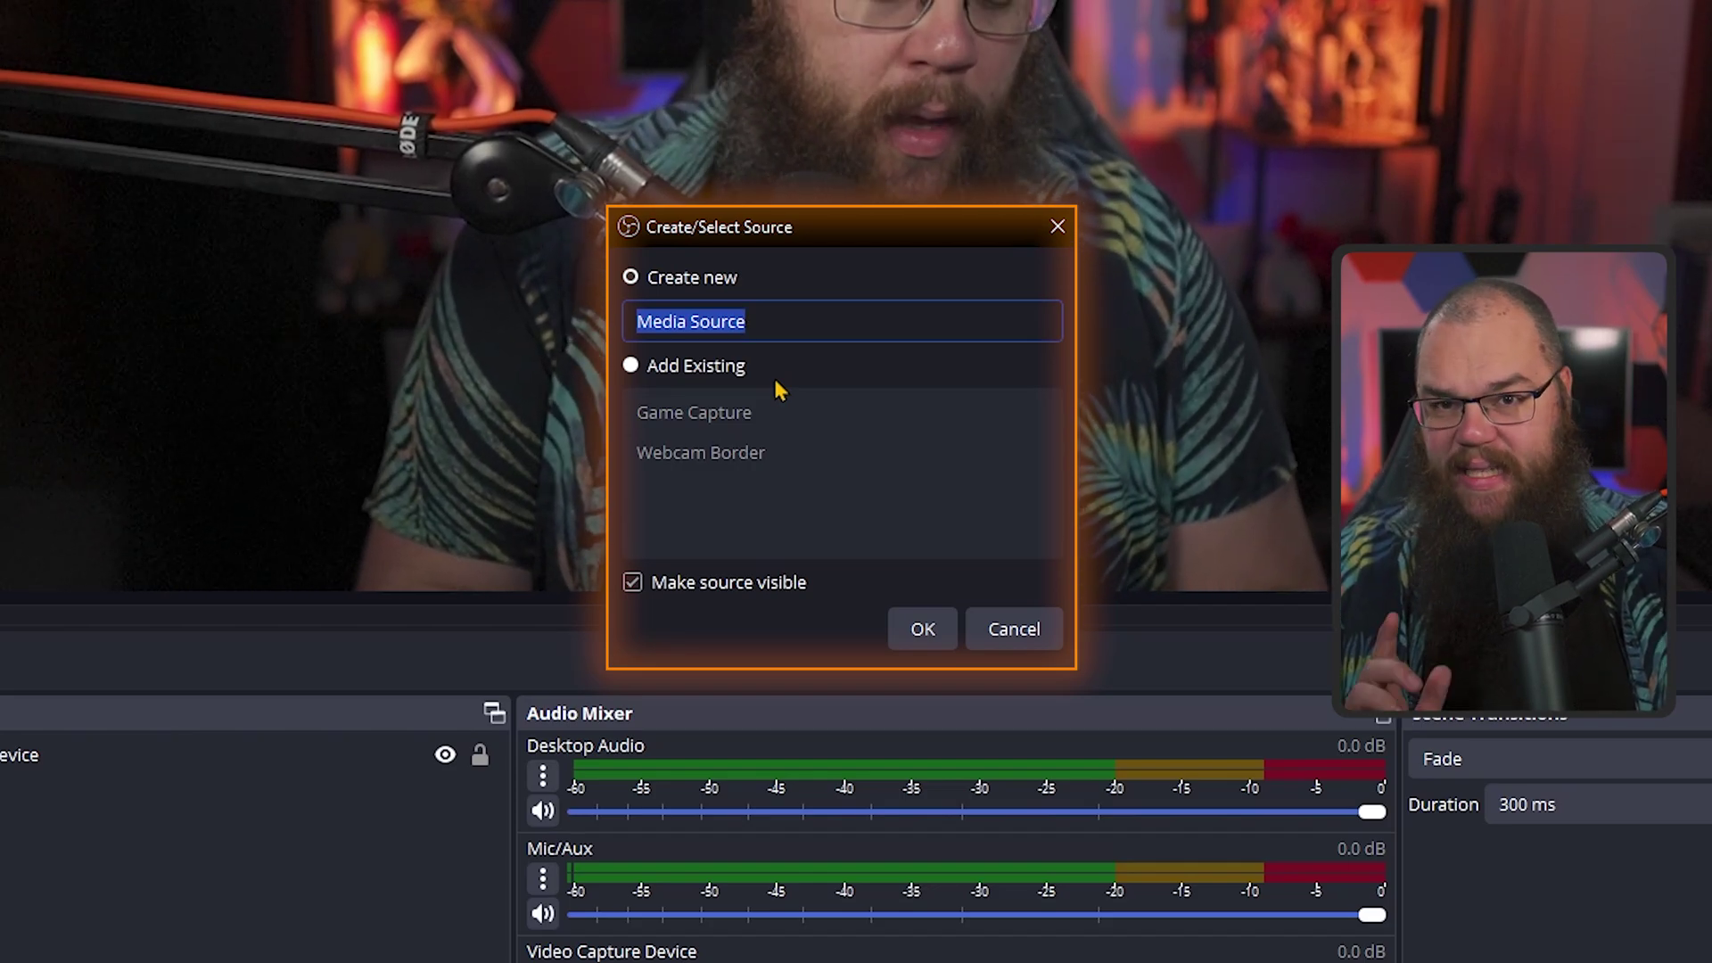
- Add a media source 'Just Chatting Box' playing the inter (1).webm overlay file
{"action": "type", "text": "Just Chatting Box"}
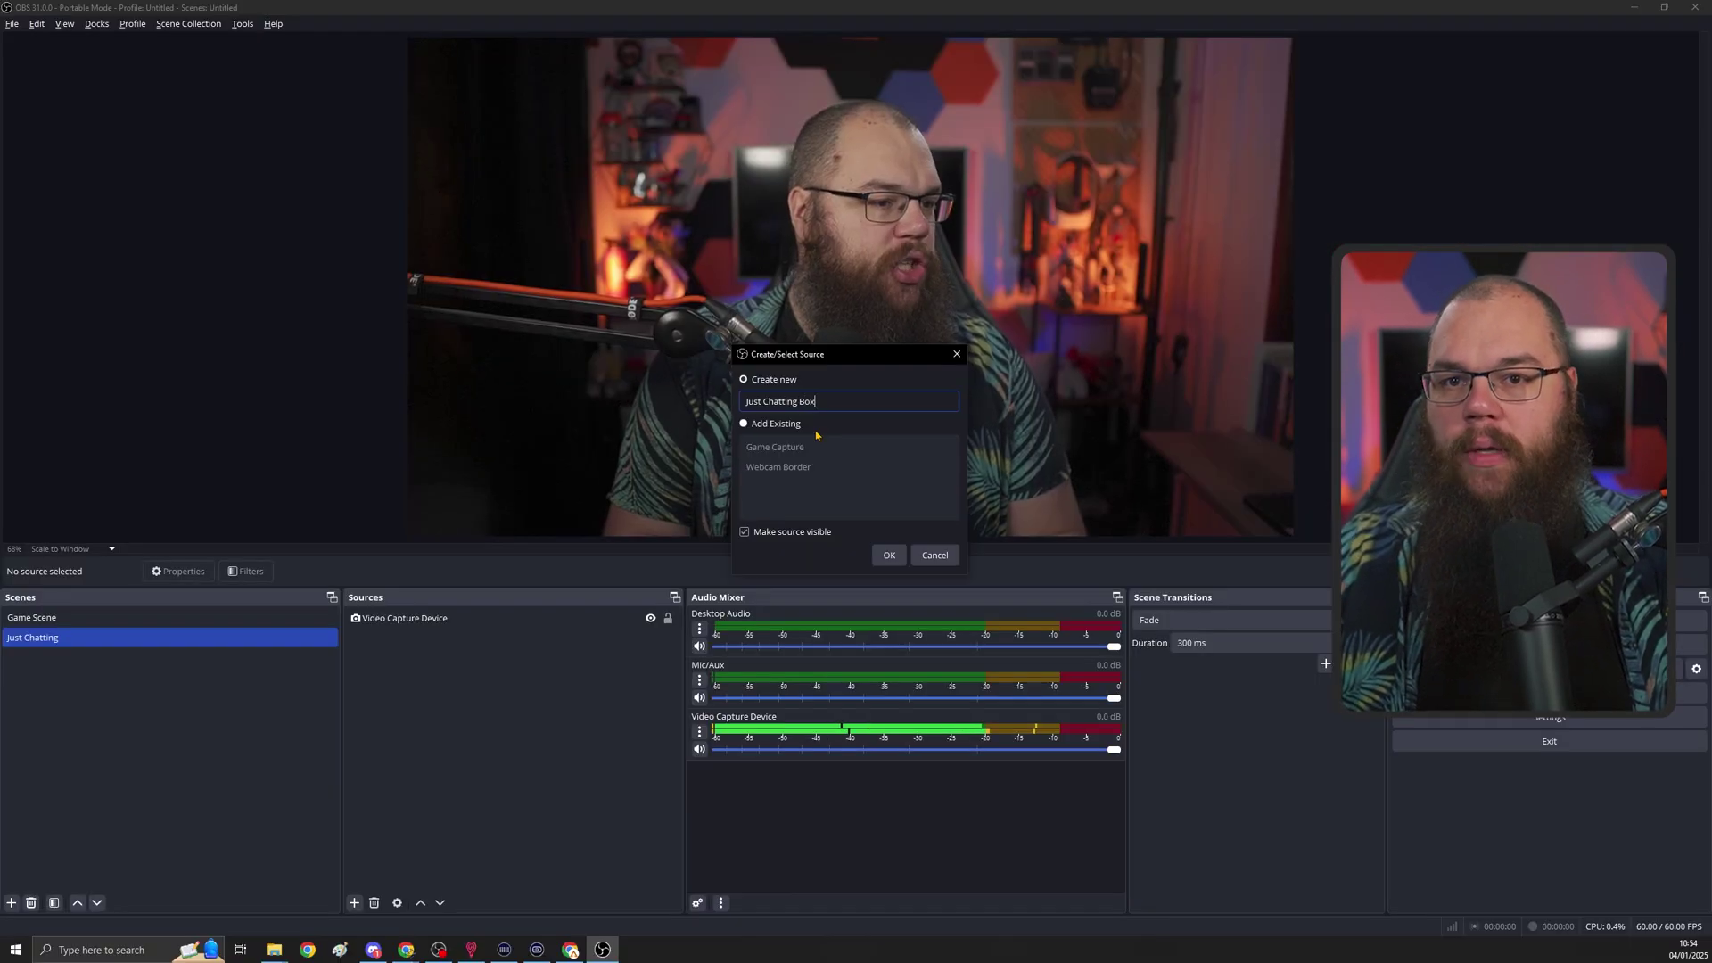
{"action": "key", "text": "Return"}
{"action": "left_click", "coordinate": [1039, 494]}
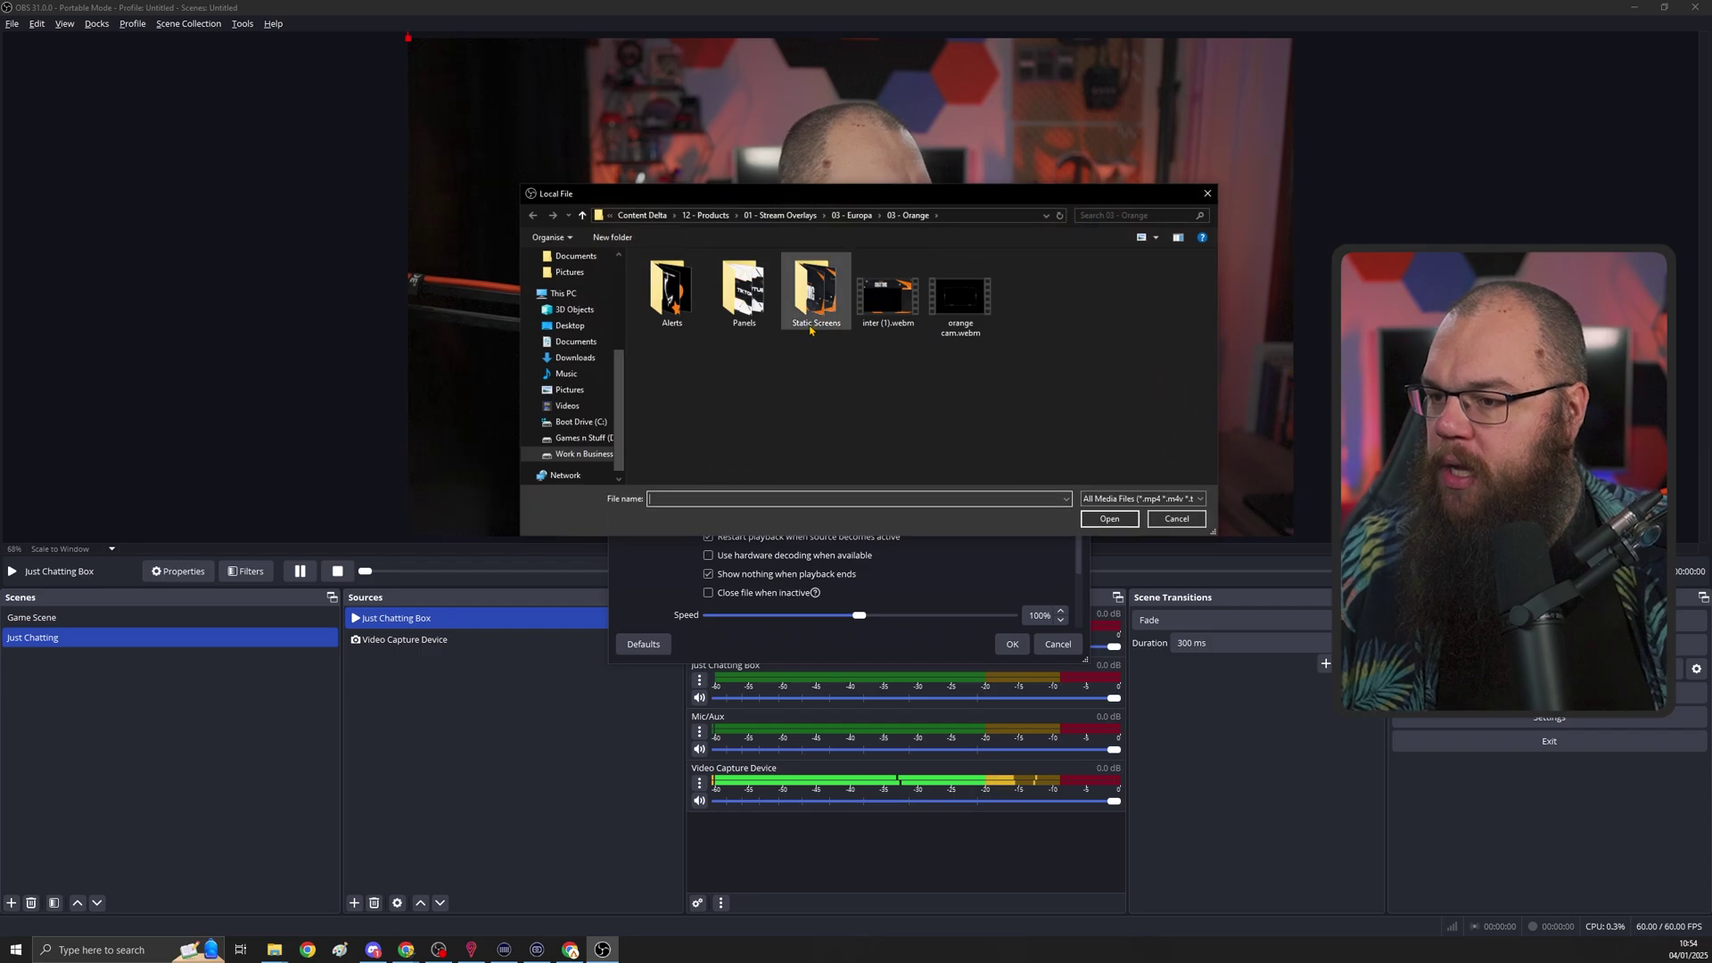
{"action": "double_click", "coordinate": [883, 315]}
{"action": "left_click", "coordinate": [1010, 644]}
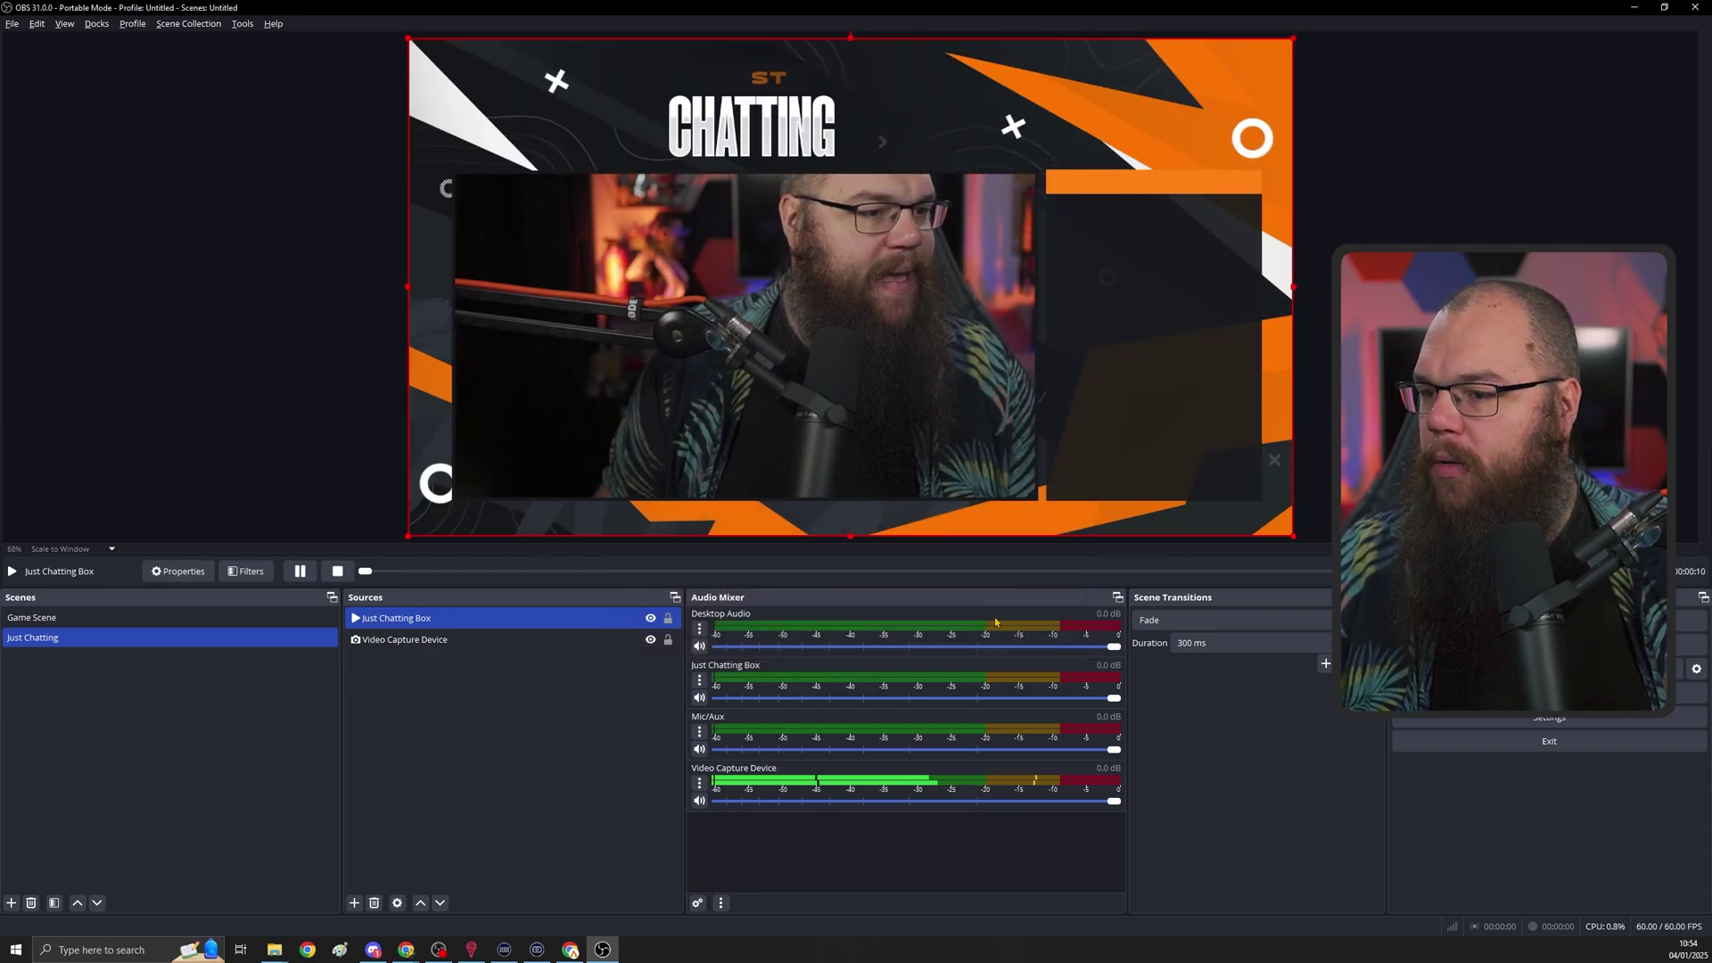
{"action": "double_click", "coordinate": [396, 618]}
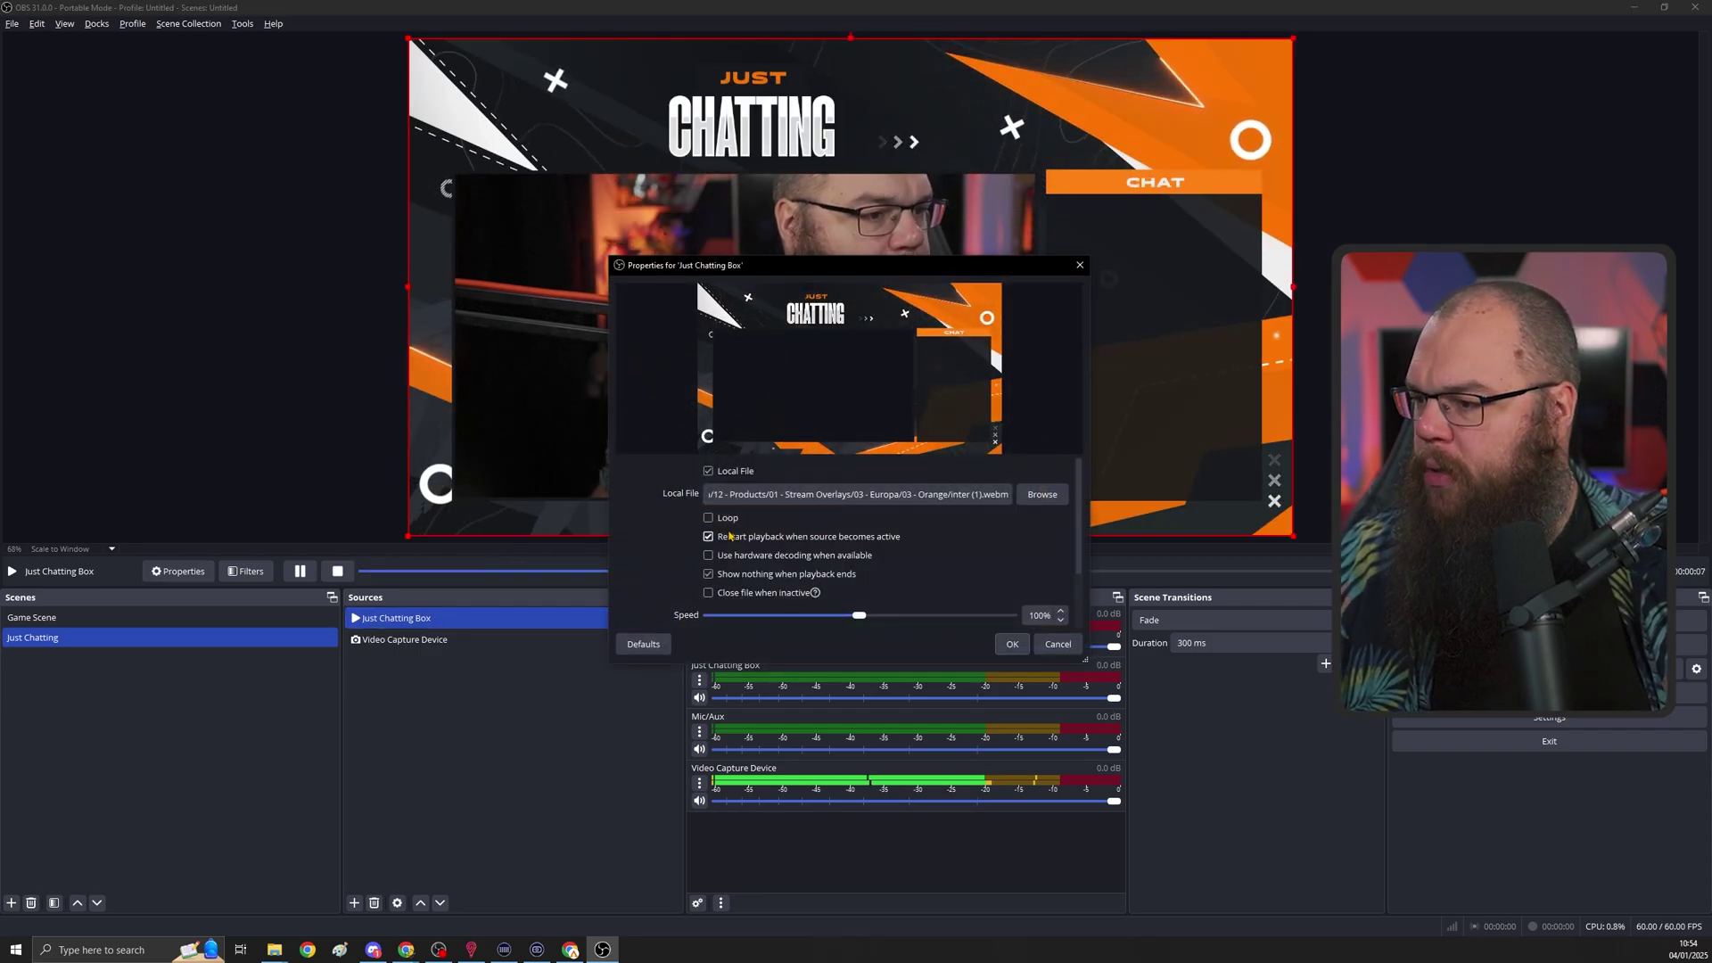
{"action": "left_click", "coordinate": [1012, 645]}
- Resize and position the webcam to fill the overlay's left frame
{"action": "left_click", "coordinate": [405, 639]}
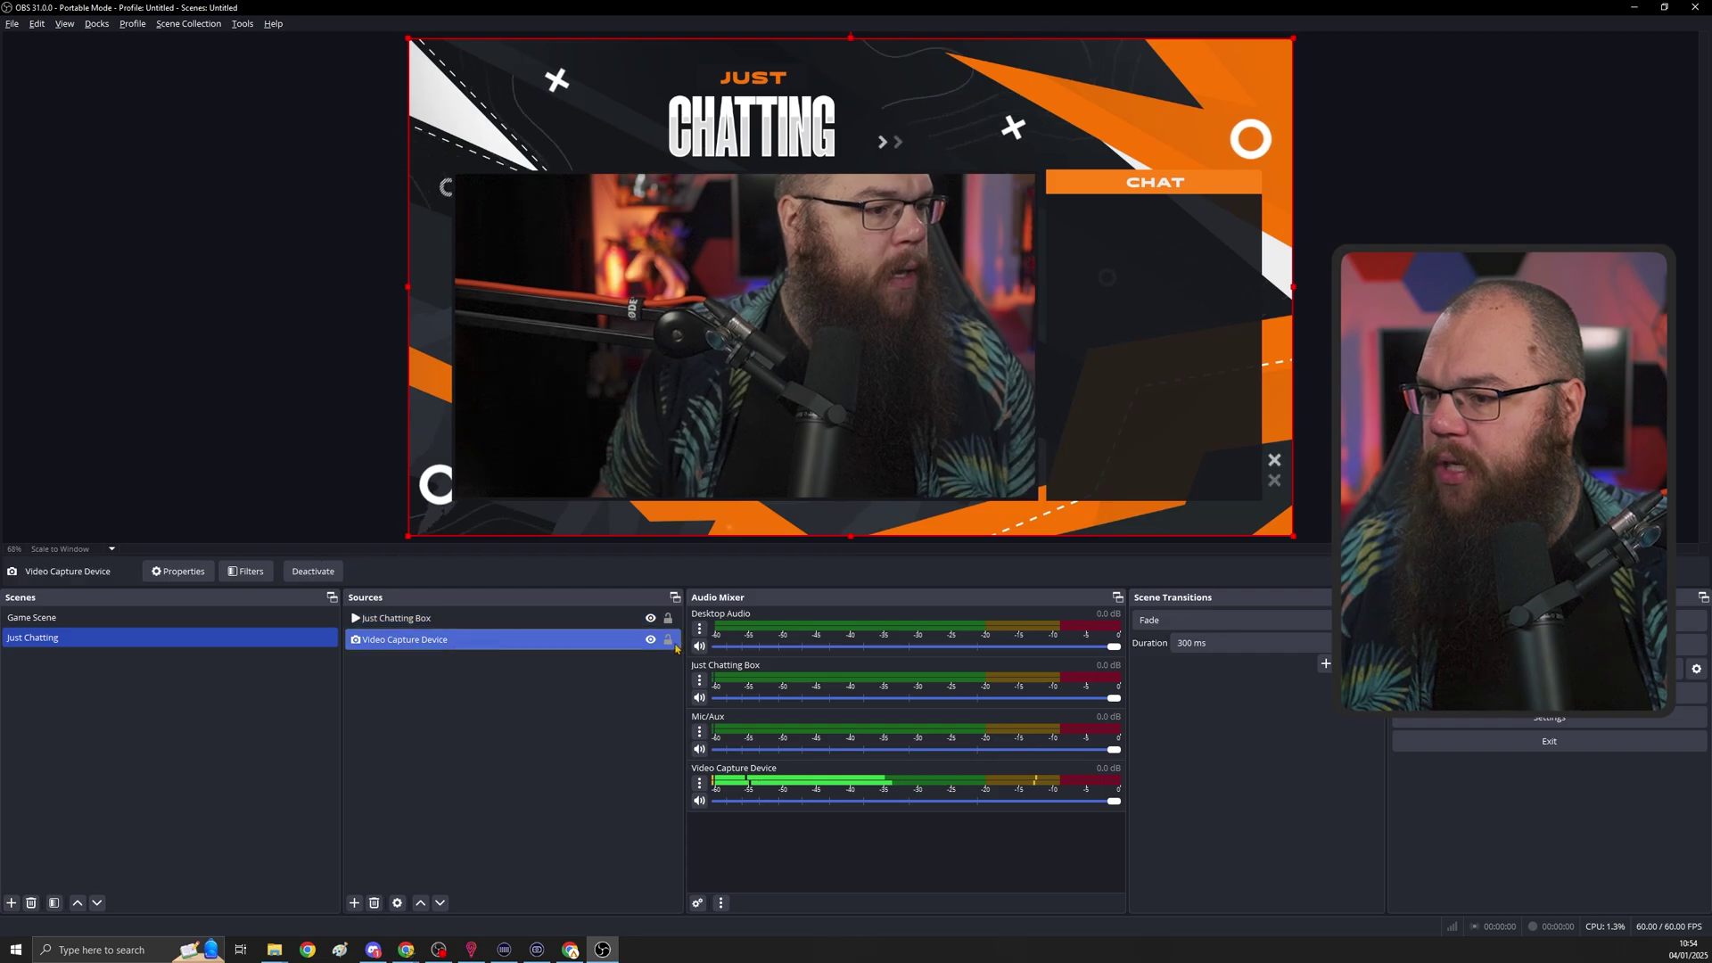
{"action": "left_click_drag", "start_coordinate": [1303, 293], "coordinate": [884, 435]}
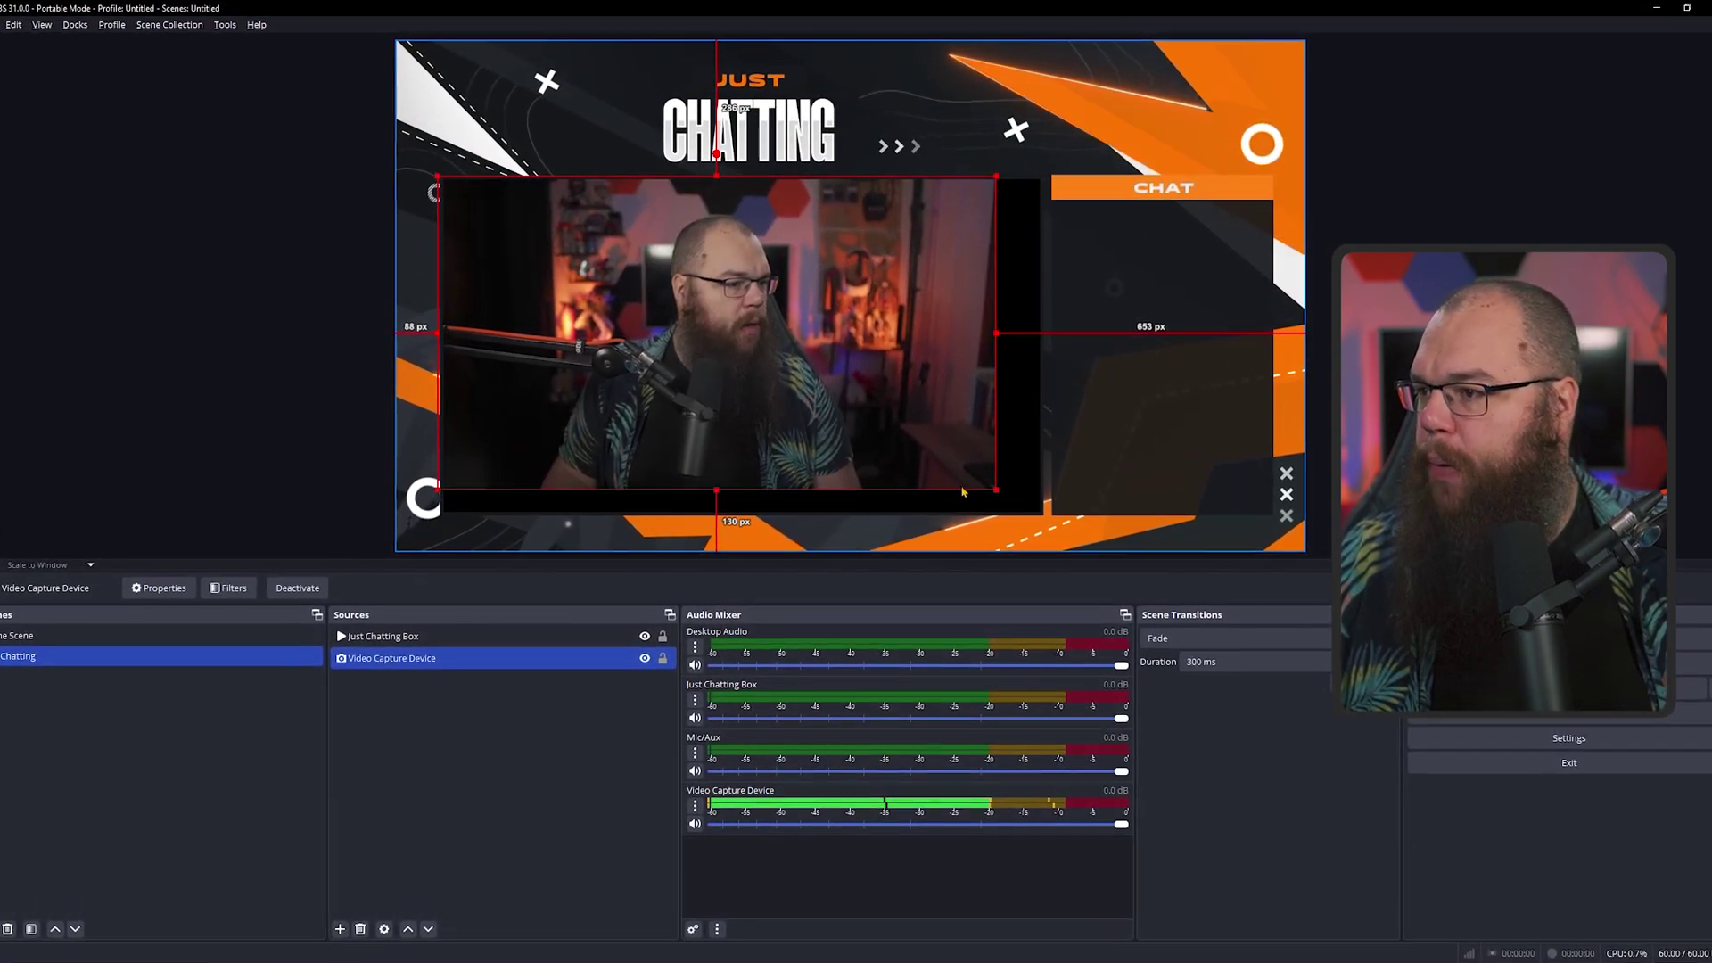
{"action": "left_click_drag", "start_coordinate": [994, 484], "coordinate": [1037, 529]}
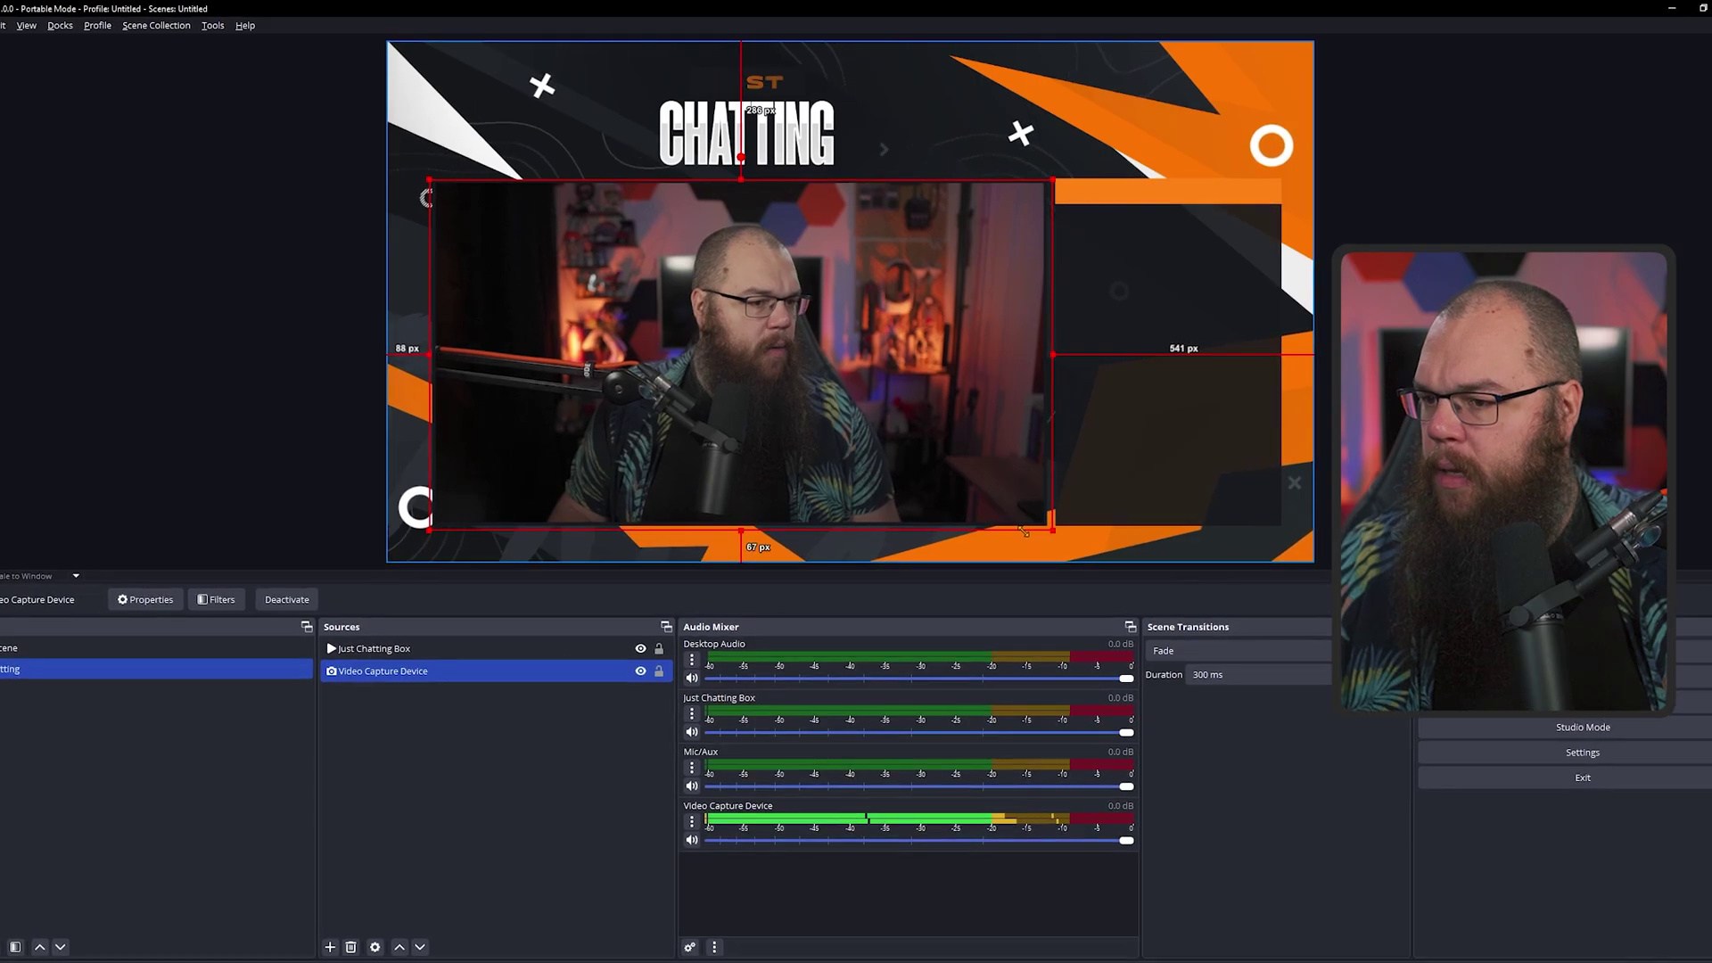
{"action": "left_click", "coordinate": [1157, 451]}
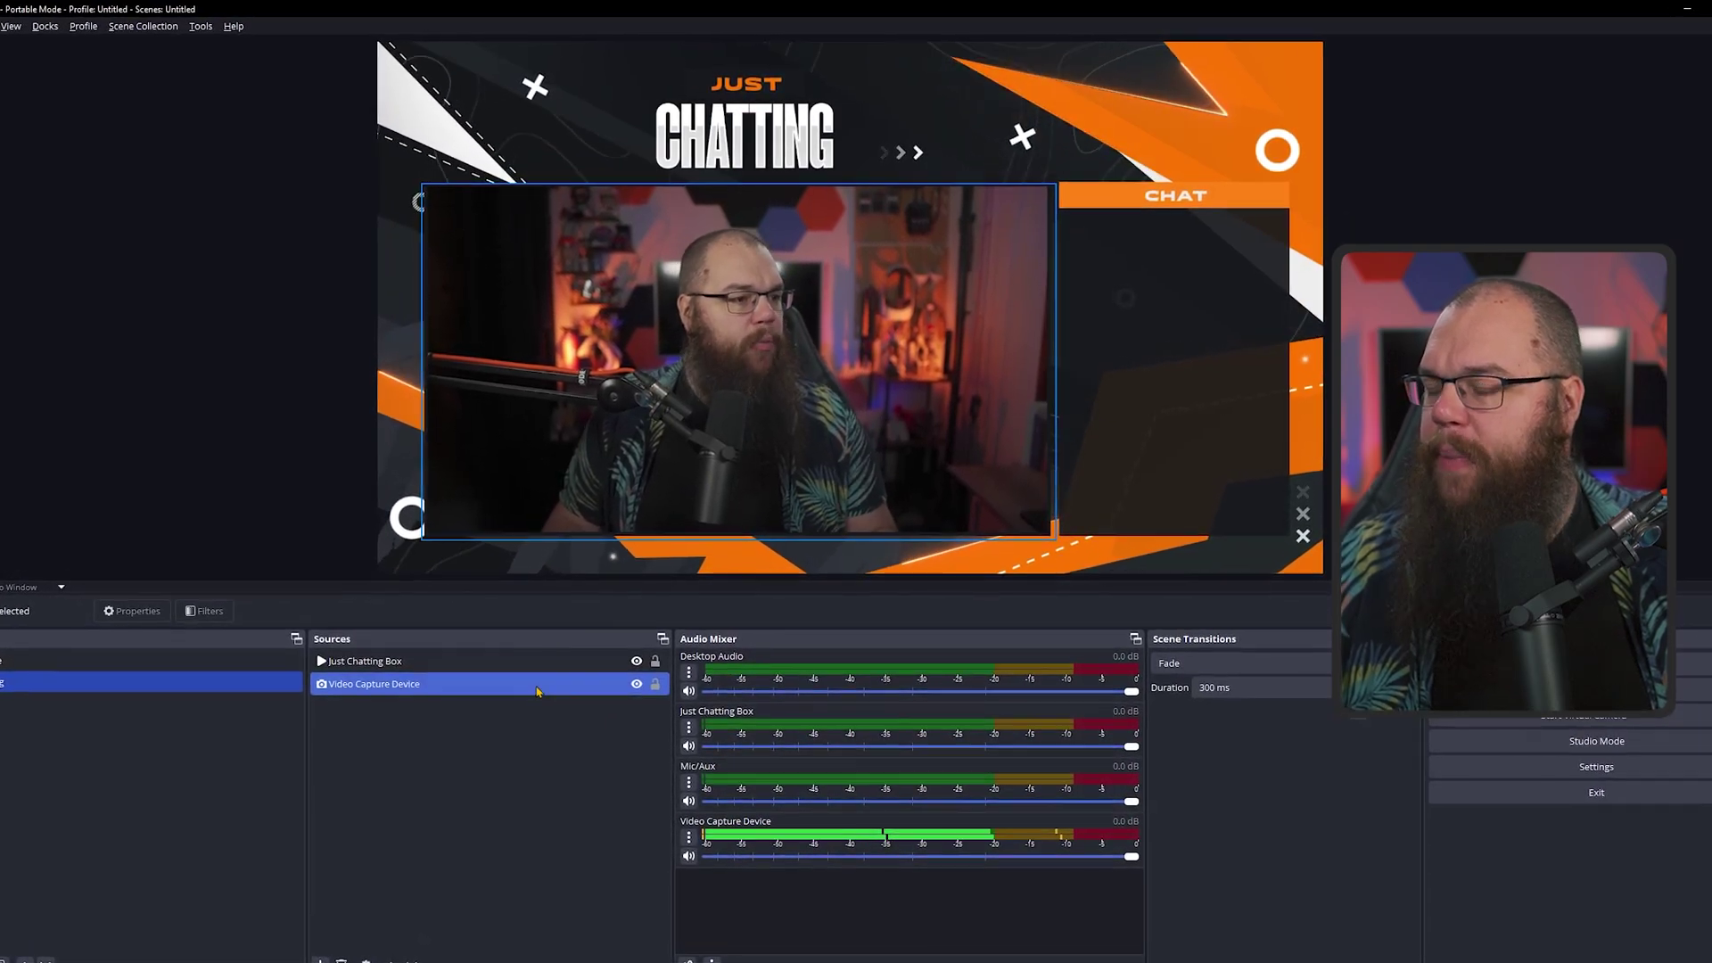
{"action": "left_click", "coordinate": [717, 423]}
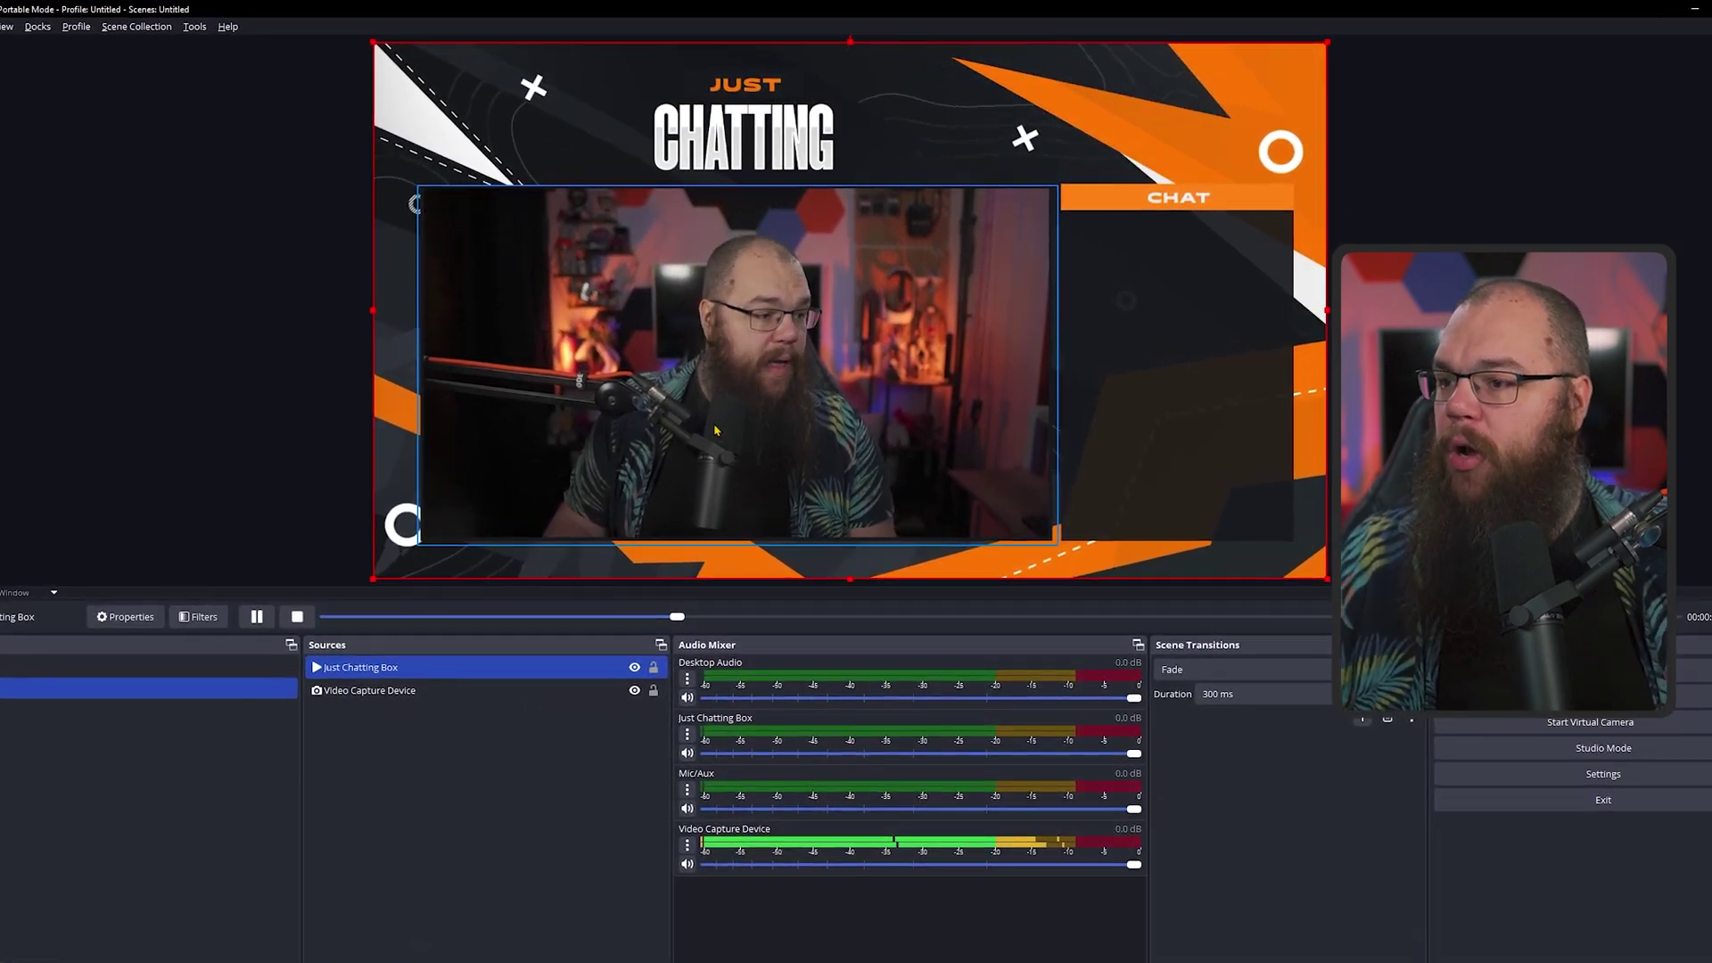
{"action": "left_click", "coordinate": [750, 326]}
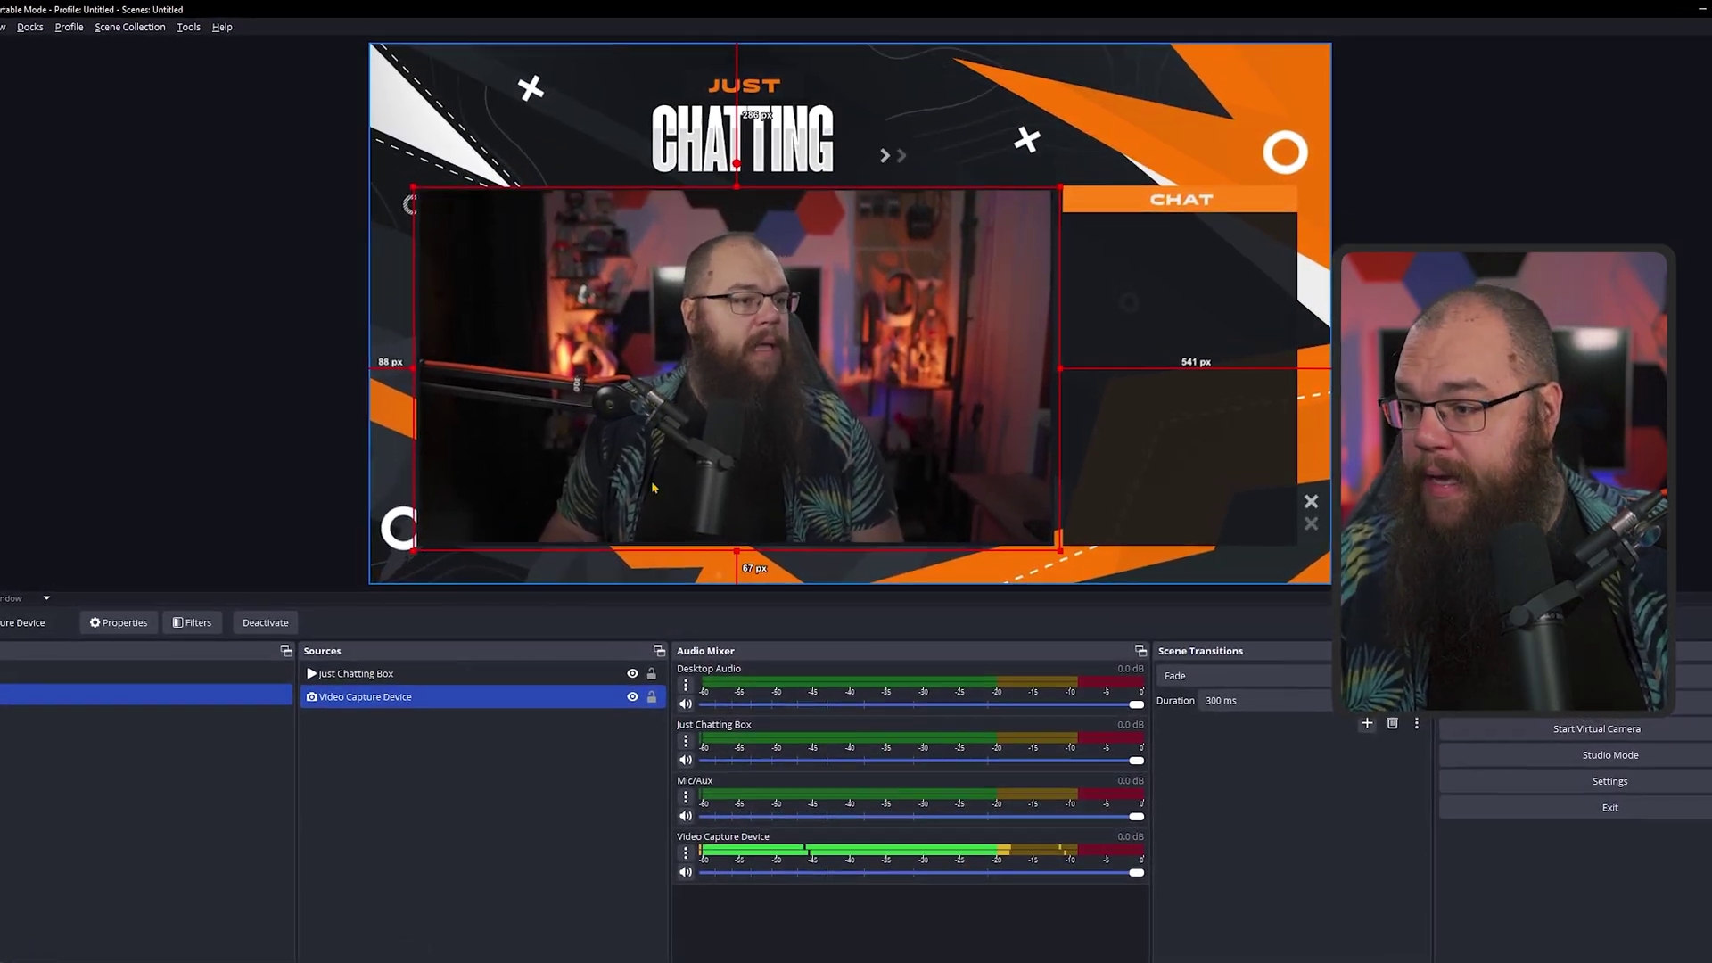
{"action": "left_click_drag", "start_coordinate": [736, 193], "coordinate": [737, 134]}
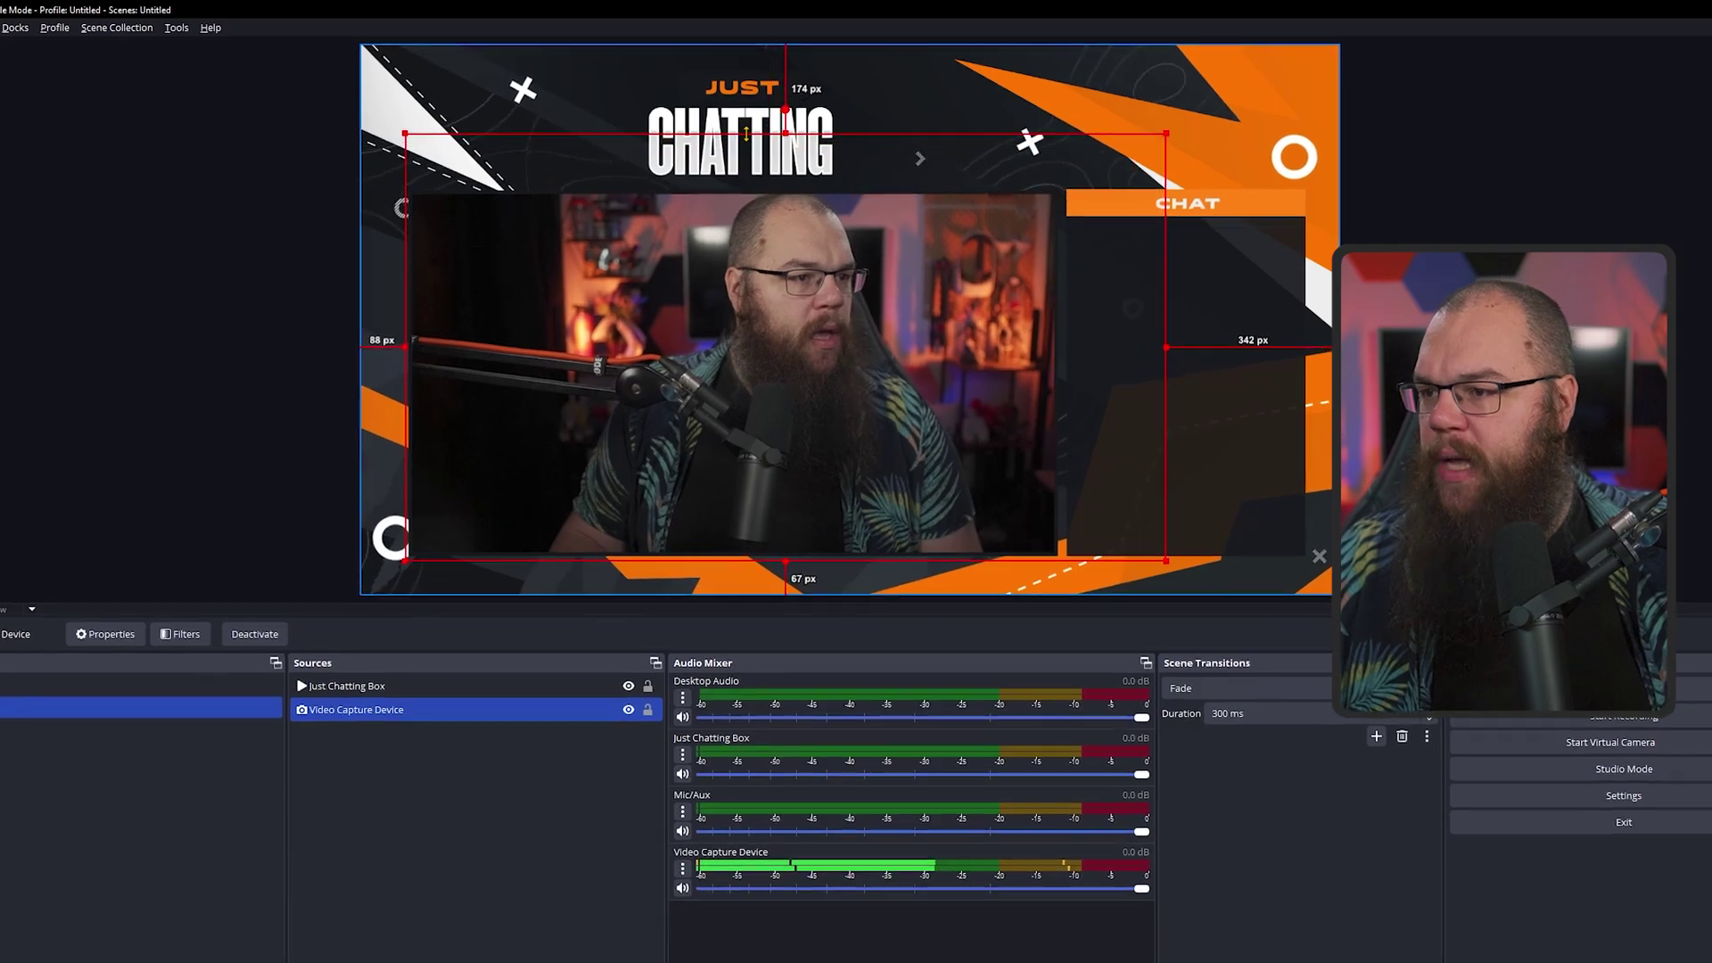
{"action": "left_click_drag", "start_coordinate": [745, 292], "coordinate": [727, 326]}
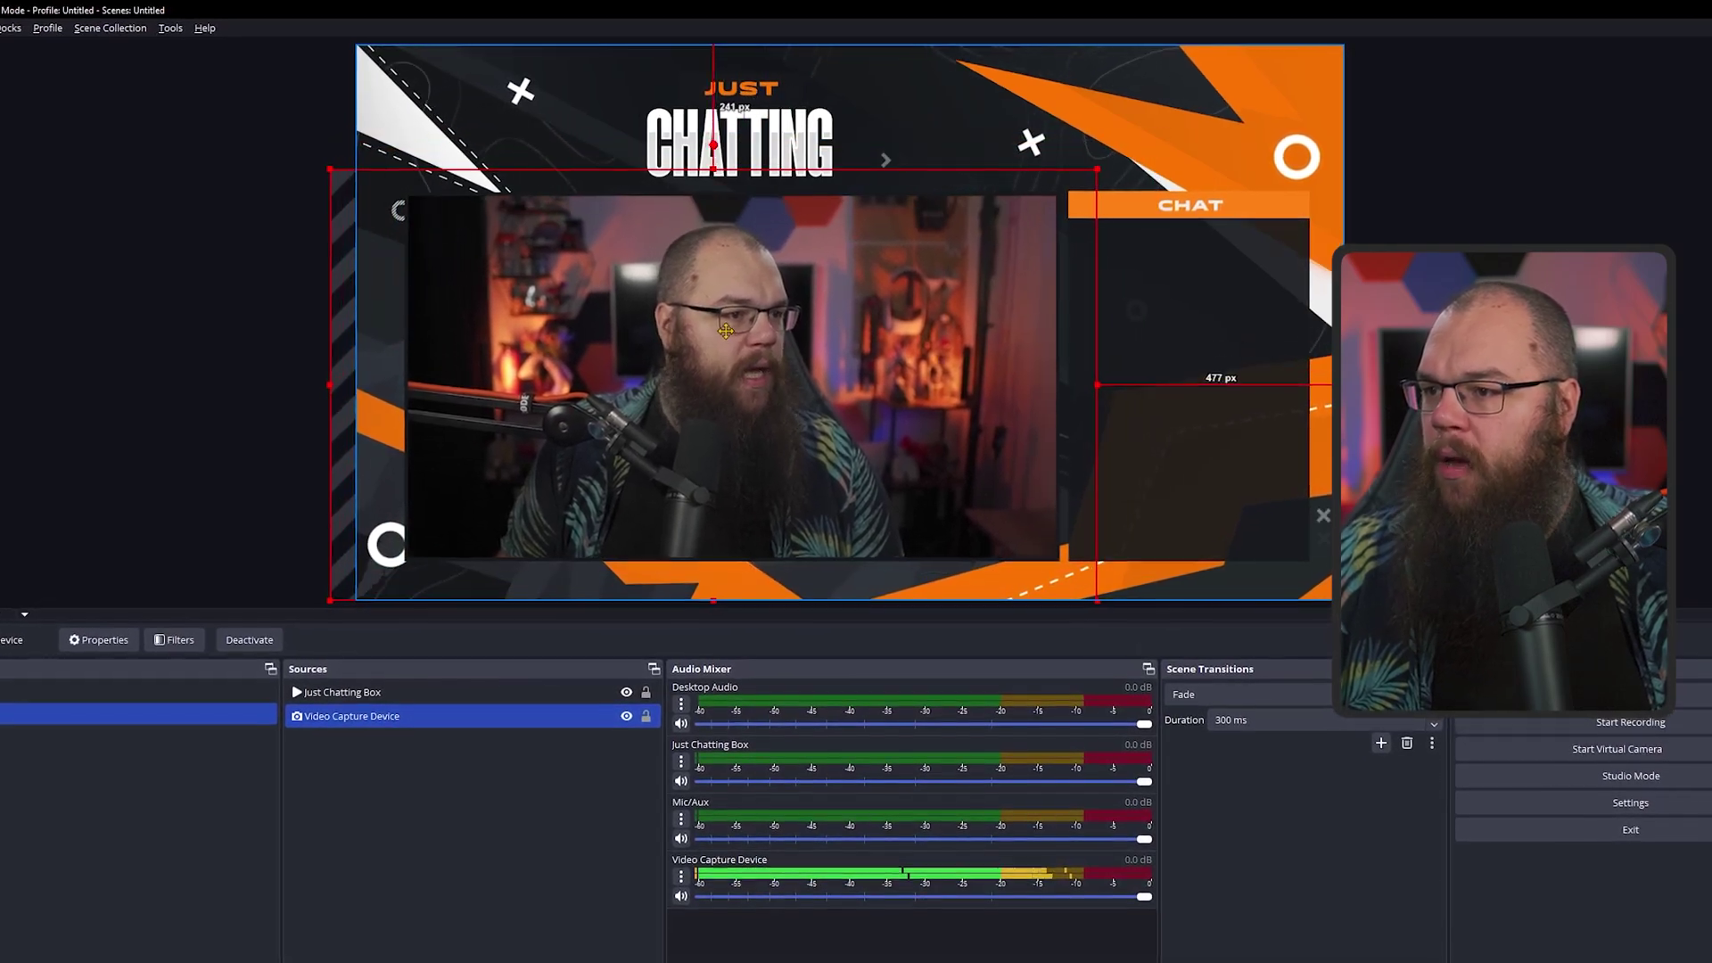
{"action": "left_click_drag", "start_coordinate": [713, 169], "coordinate": [720, 146]}
{"action": "left_click_drag", "start_coordinate": [793, 330], "coordinate": [781, 318]}
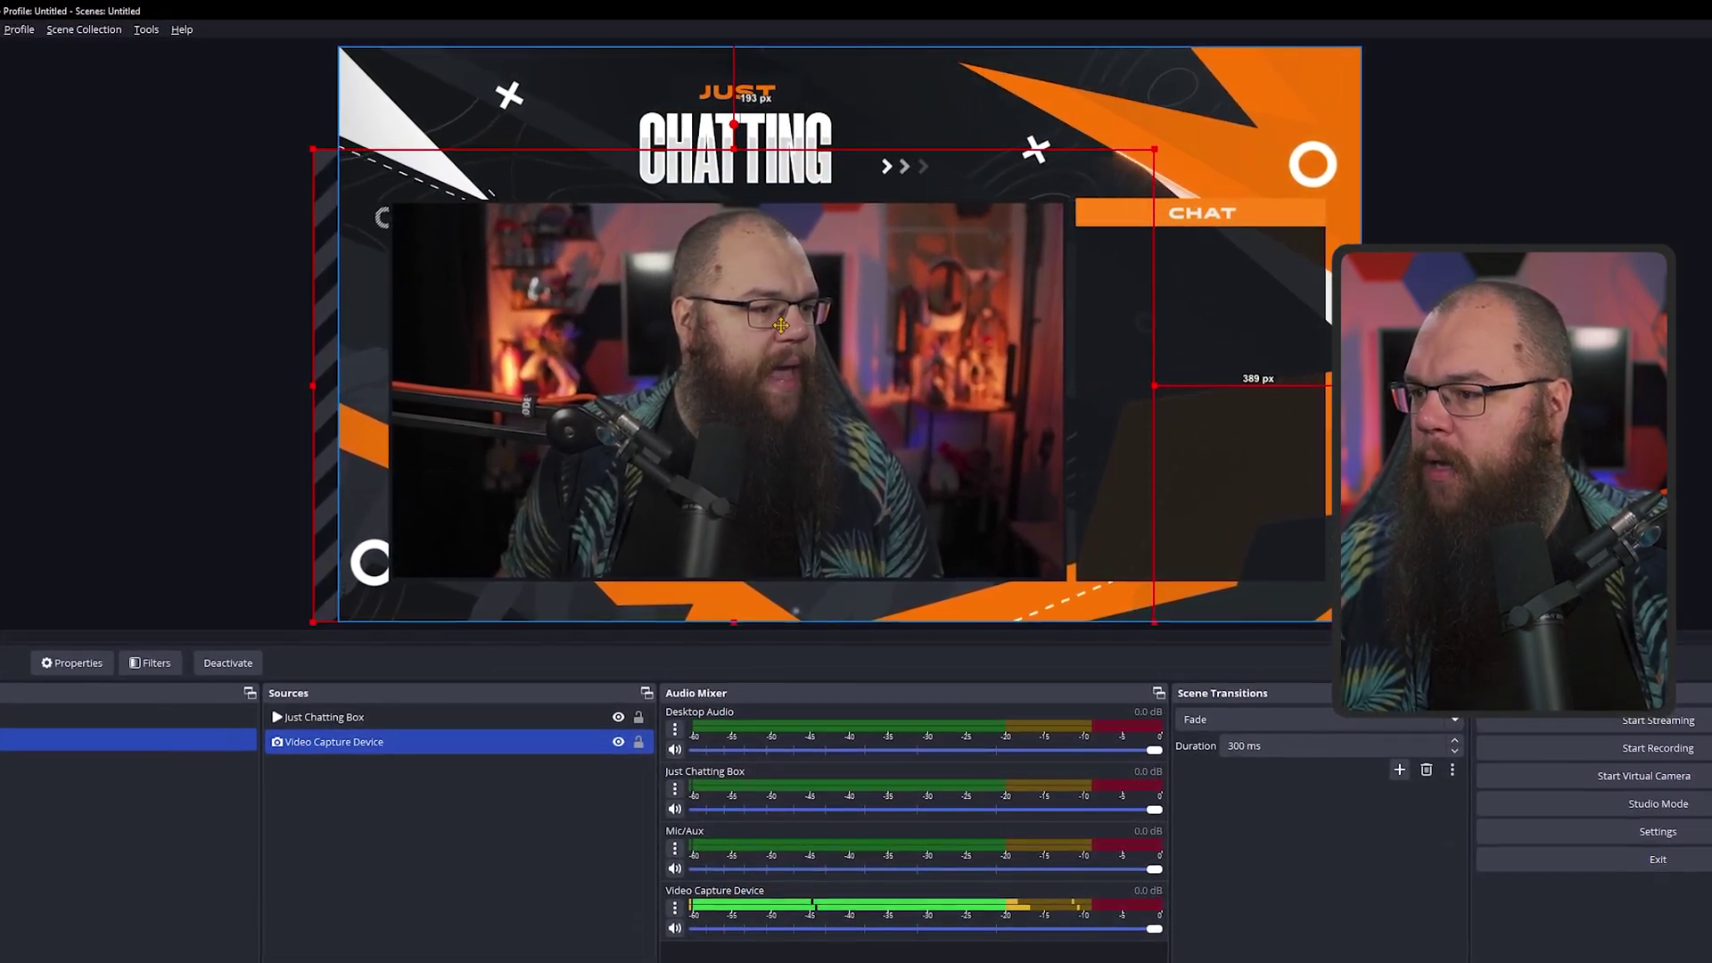
{"action": "left_click", "coordinate": [178, 356]}
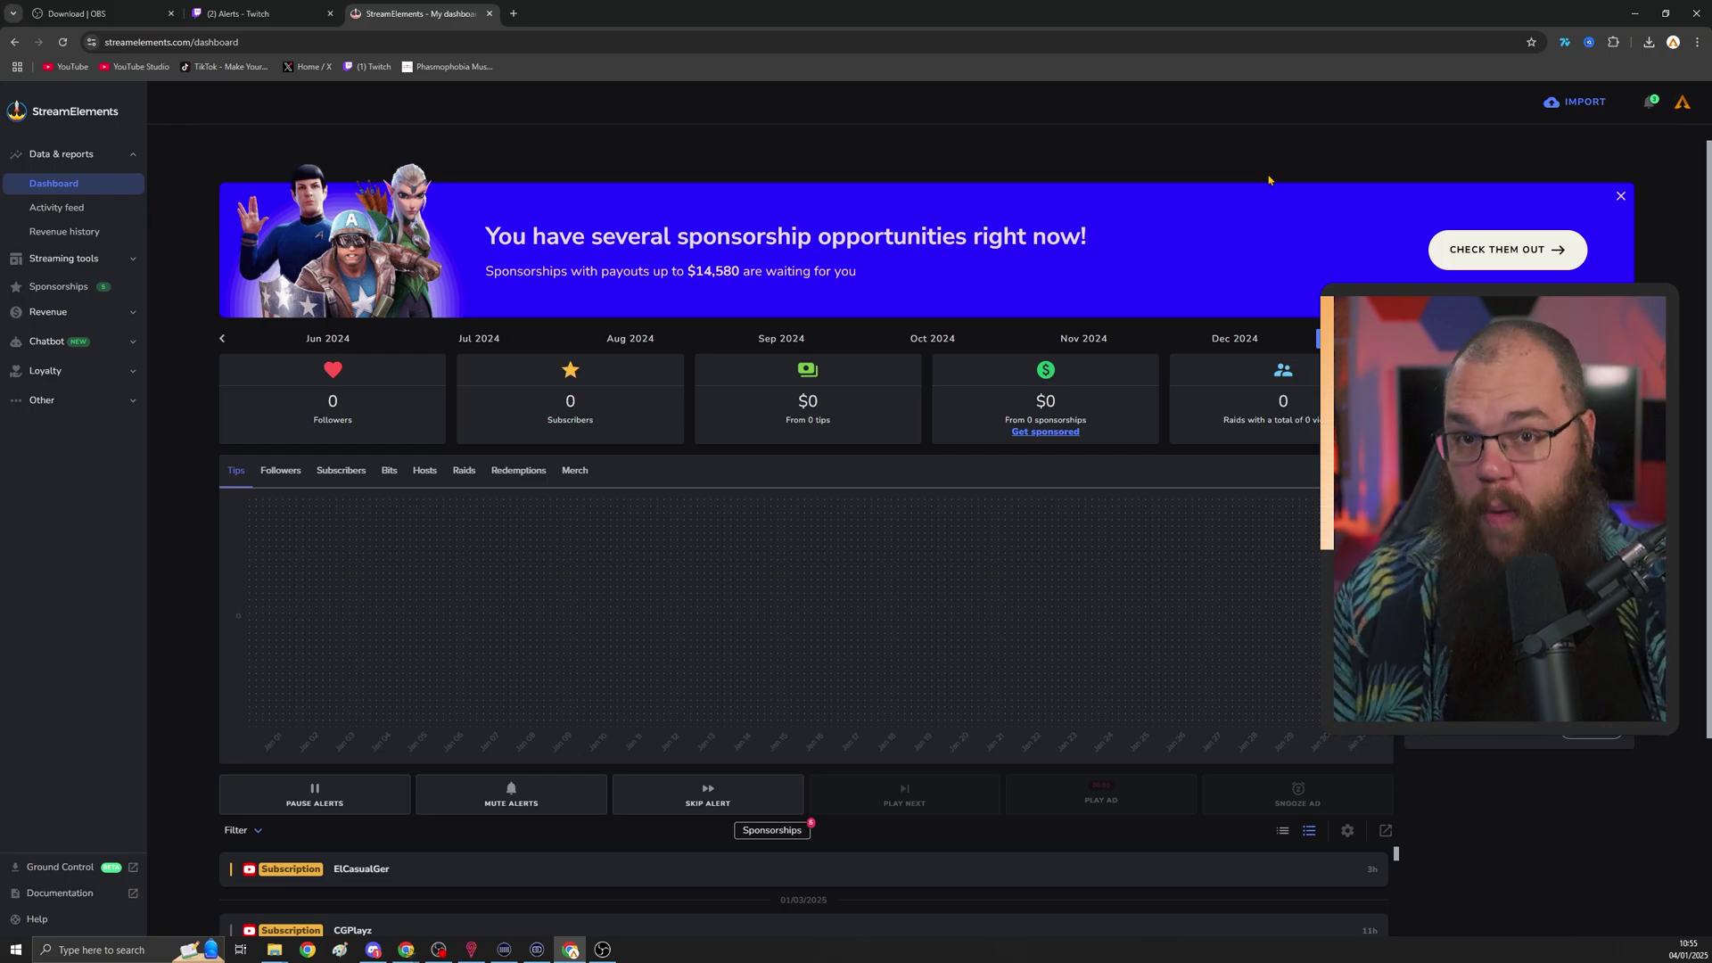
- Create a new 1080p overlay from Streaming tools > Overlays in StreamElements
{"action": "left_click", "coordinate": [63, 257]}
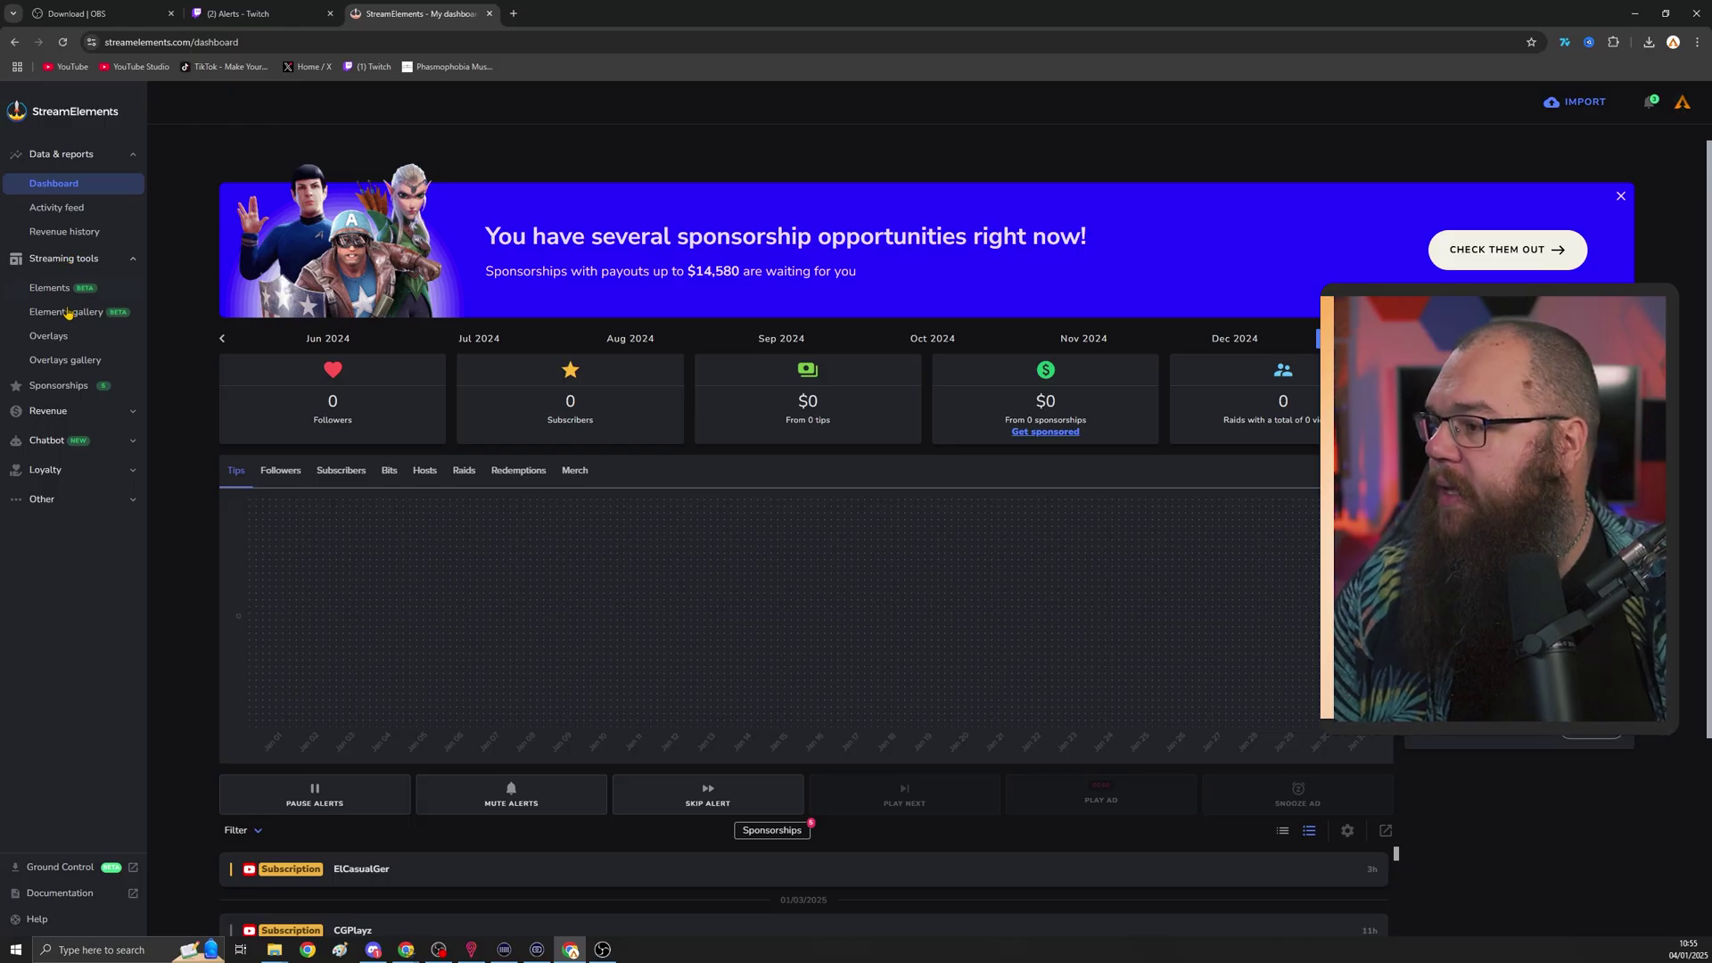
{"action": "left_click", "coordinate": [79, 348]}
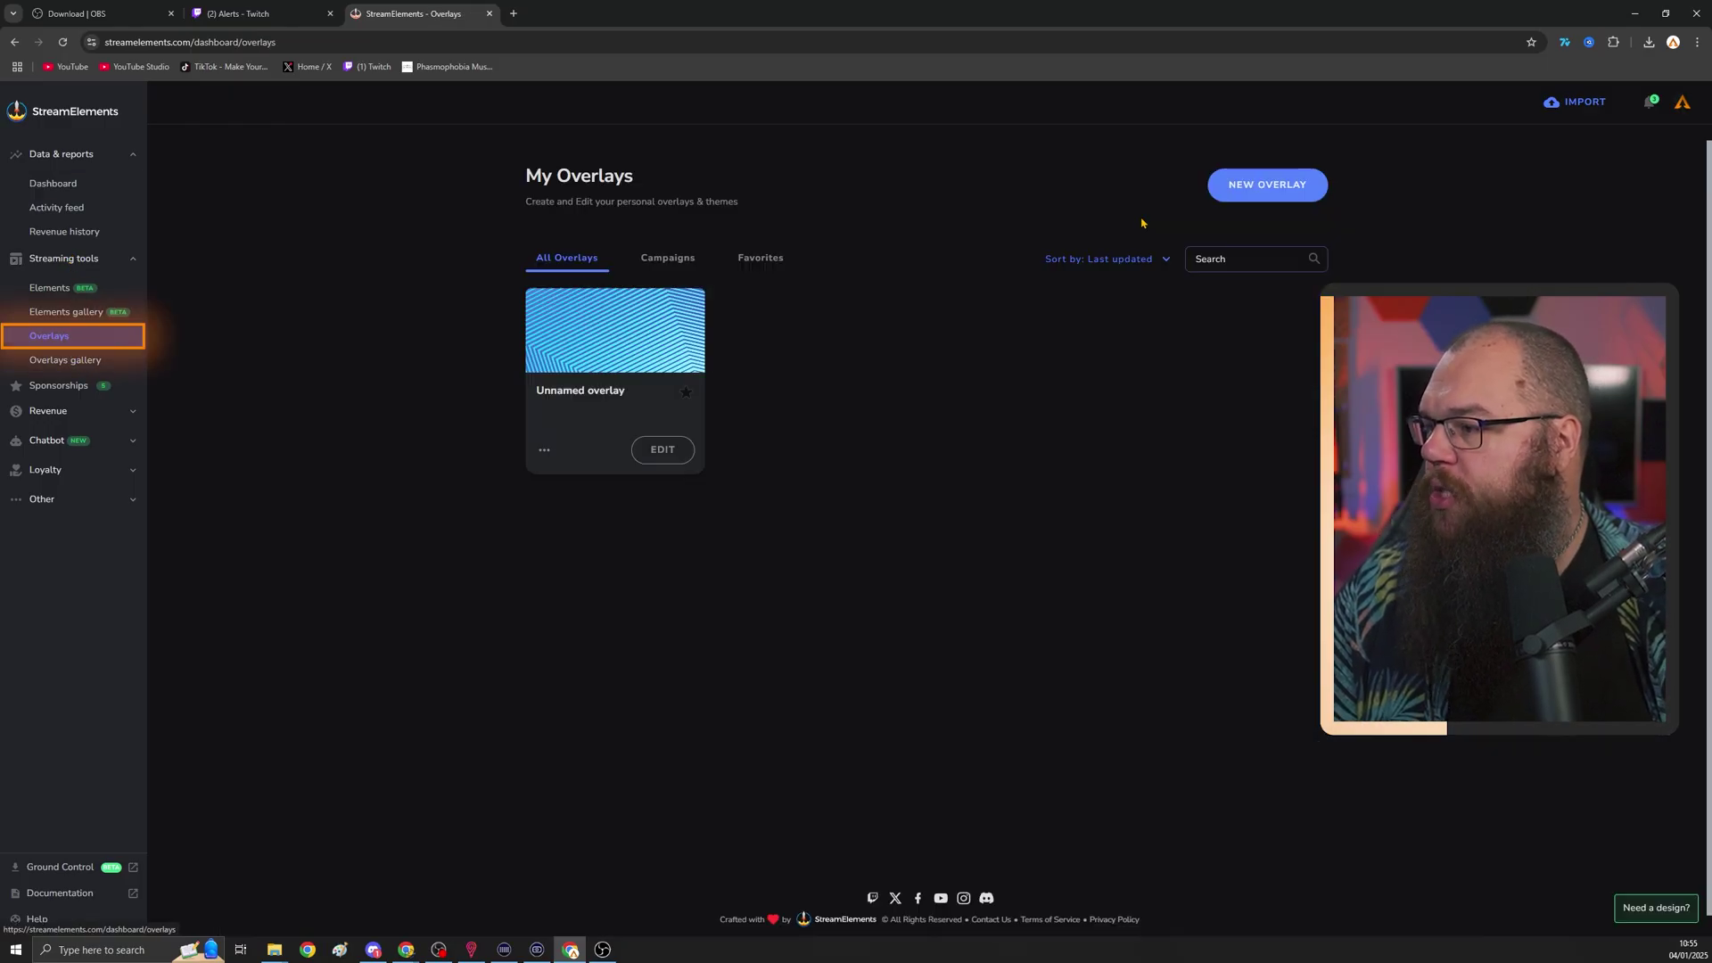
{"action": "left_click", "coordinate": [1268, 185]}
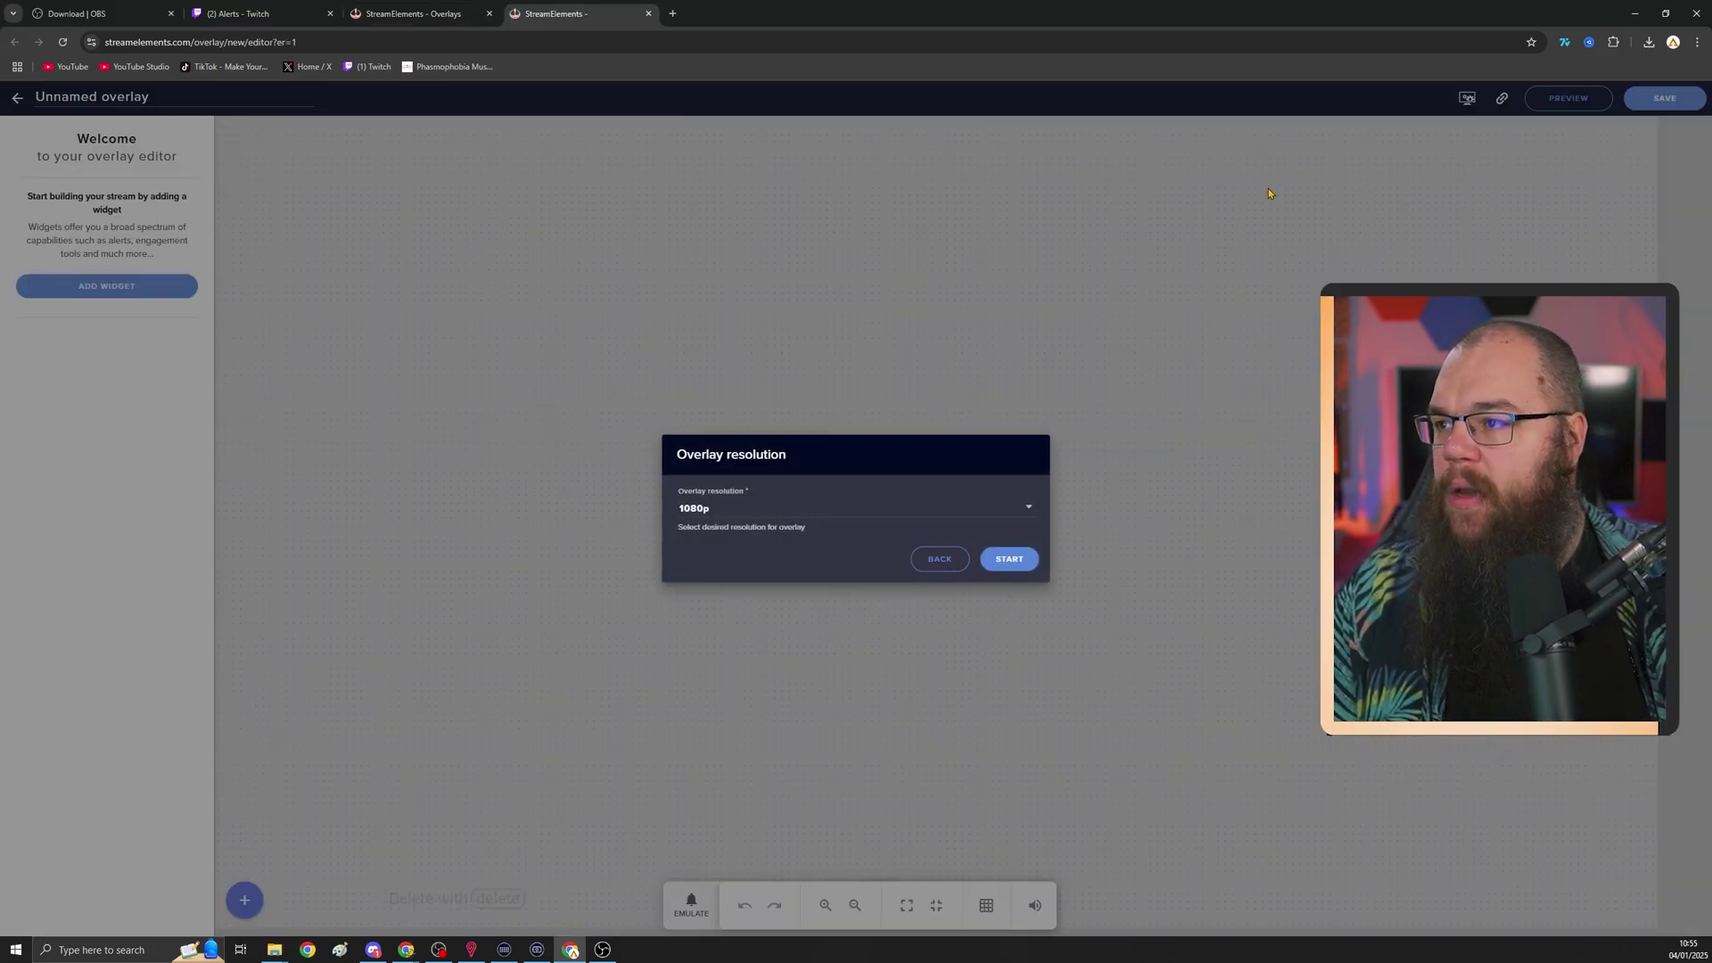
{"action": "left_click", "coordinate": [1008, 559]}
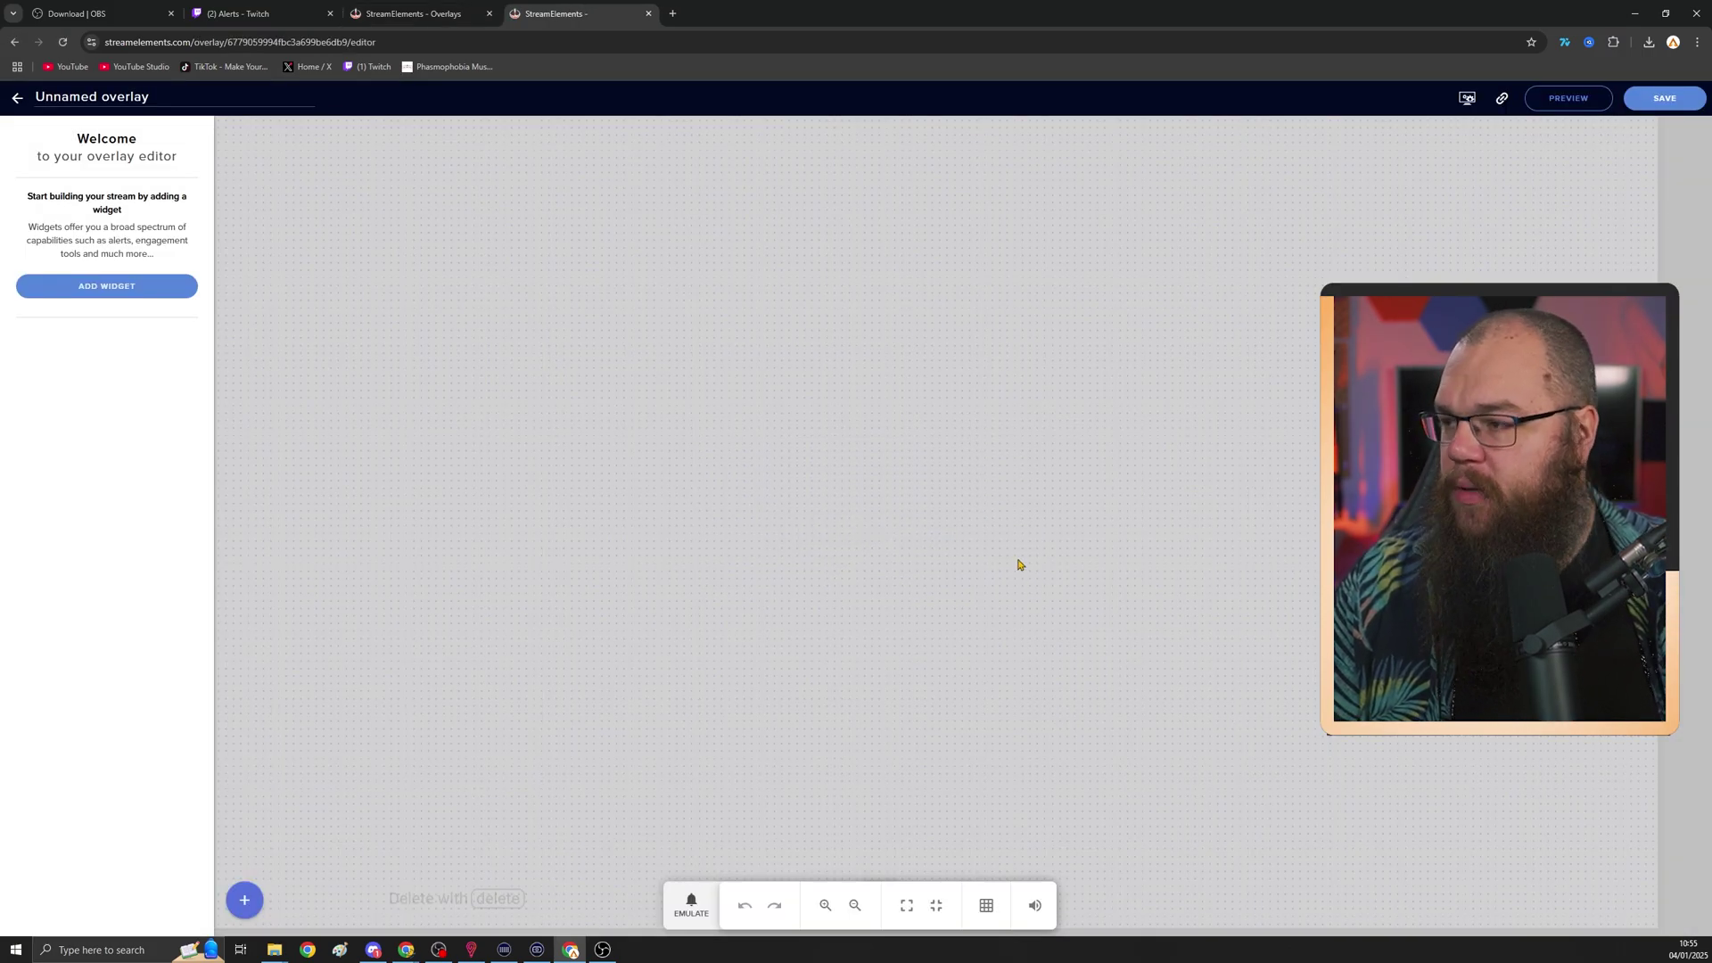
- Add a Chat Box widget to the overlay and switch it to a custom theme
{"action": "left_click", "coordinate": [242, 905]}
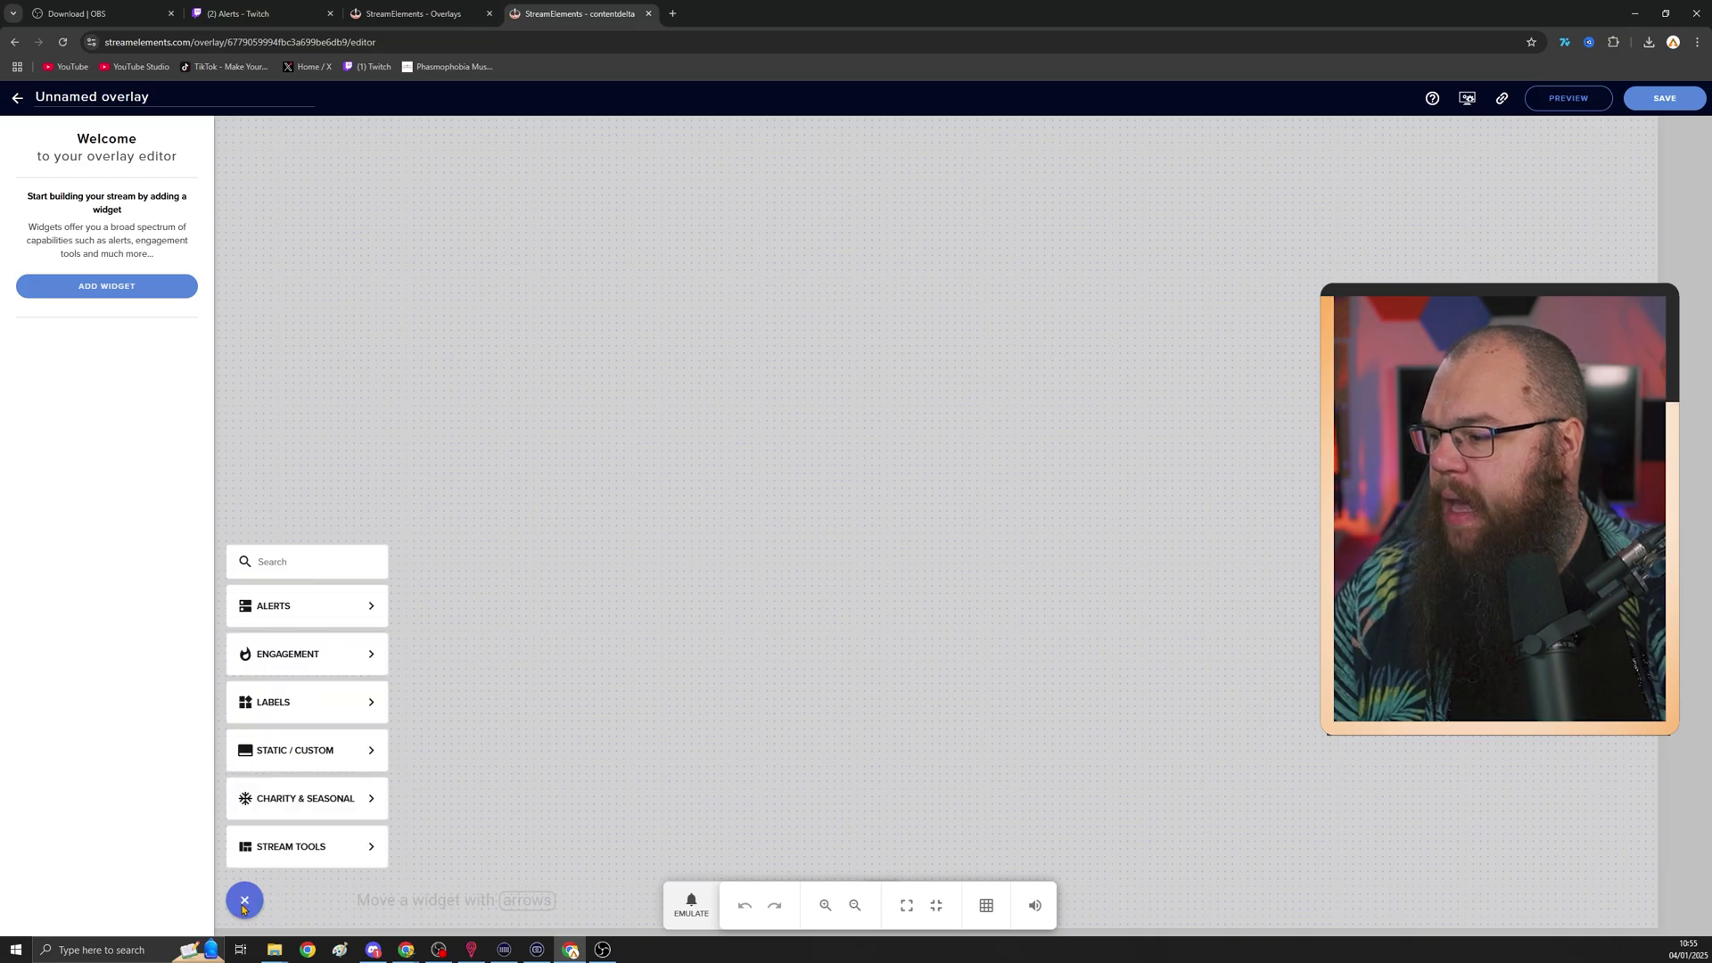
{"action": "mouse_move", "coordinate": [308, 854]}
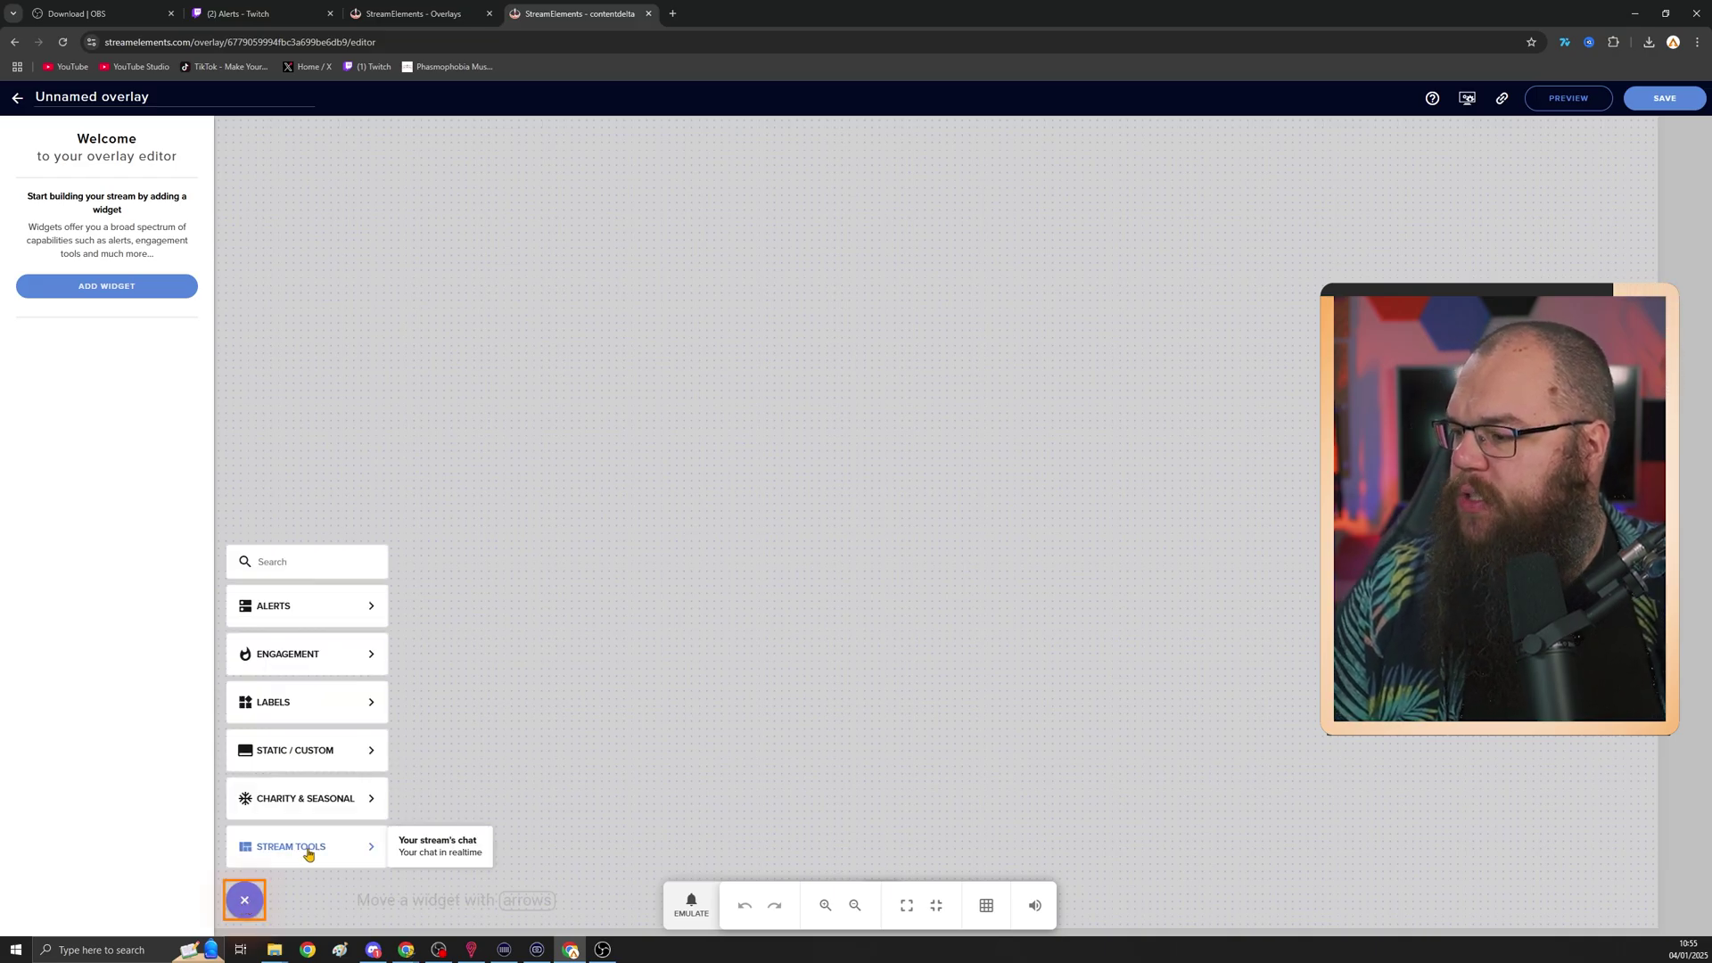
{"action": "left_click", "coordinate": [428, 845]}
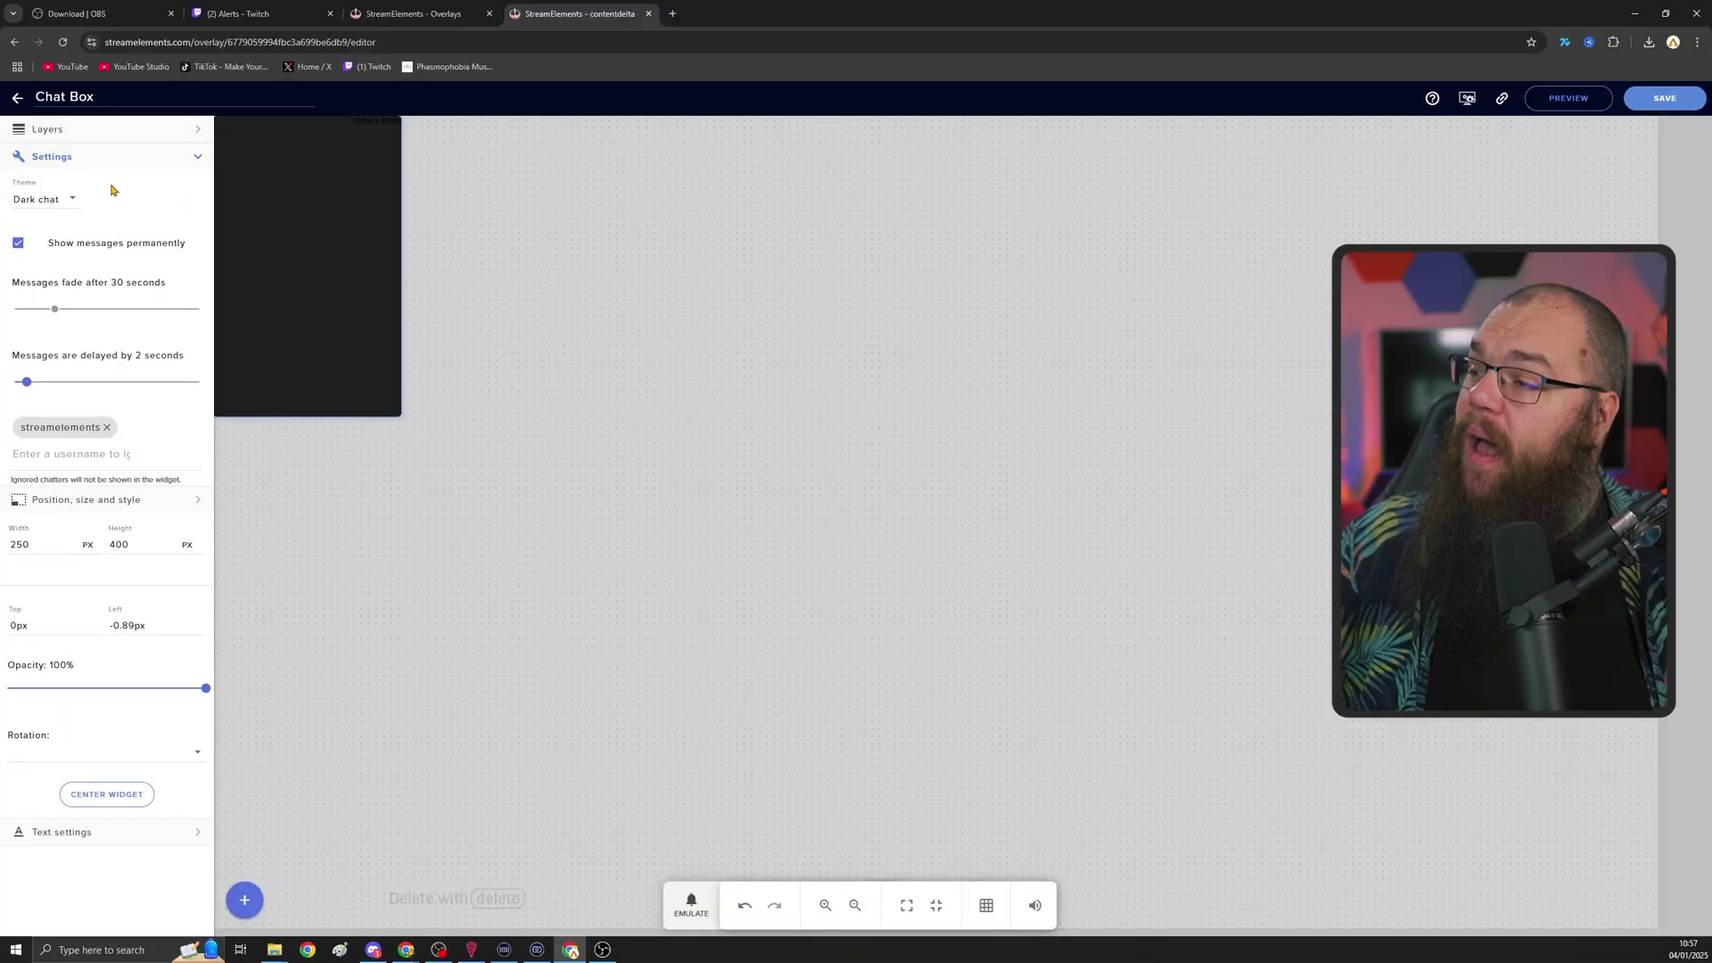
{"action": "left_click", "coordinate": [36, 195]}
{"action": "left_click", "coordinate": [48, 309]}
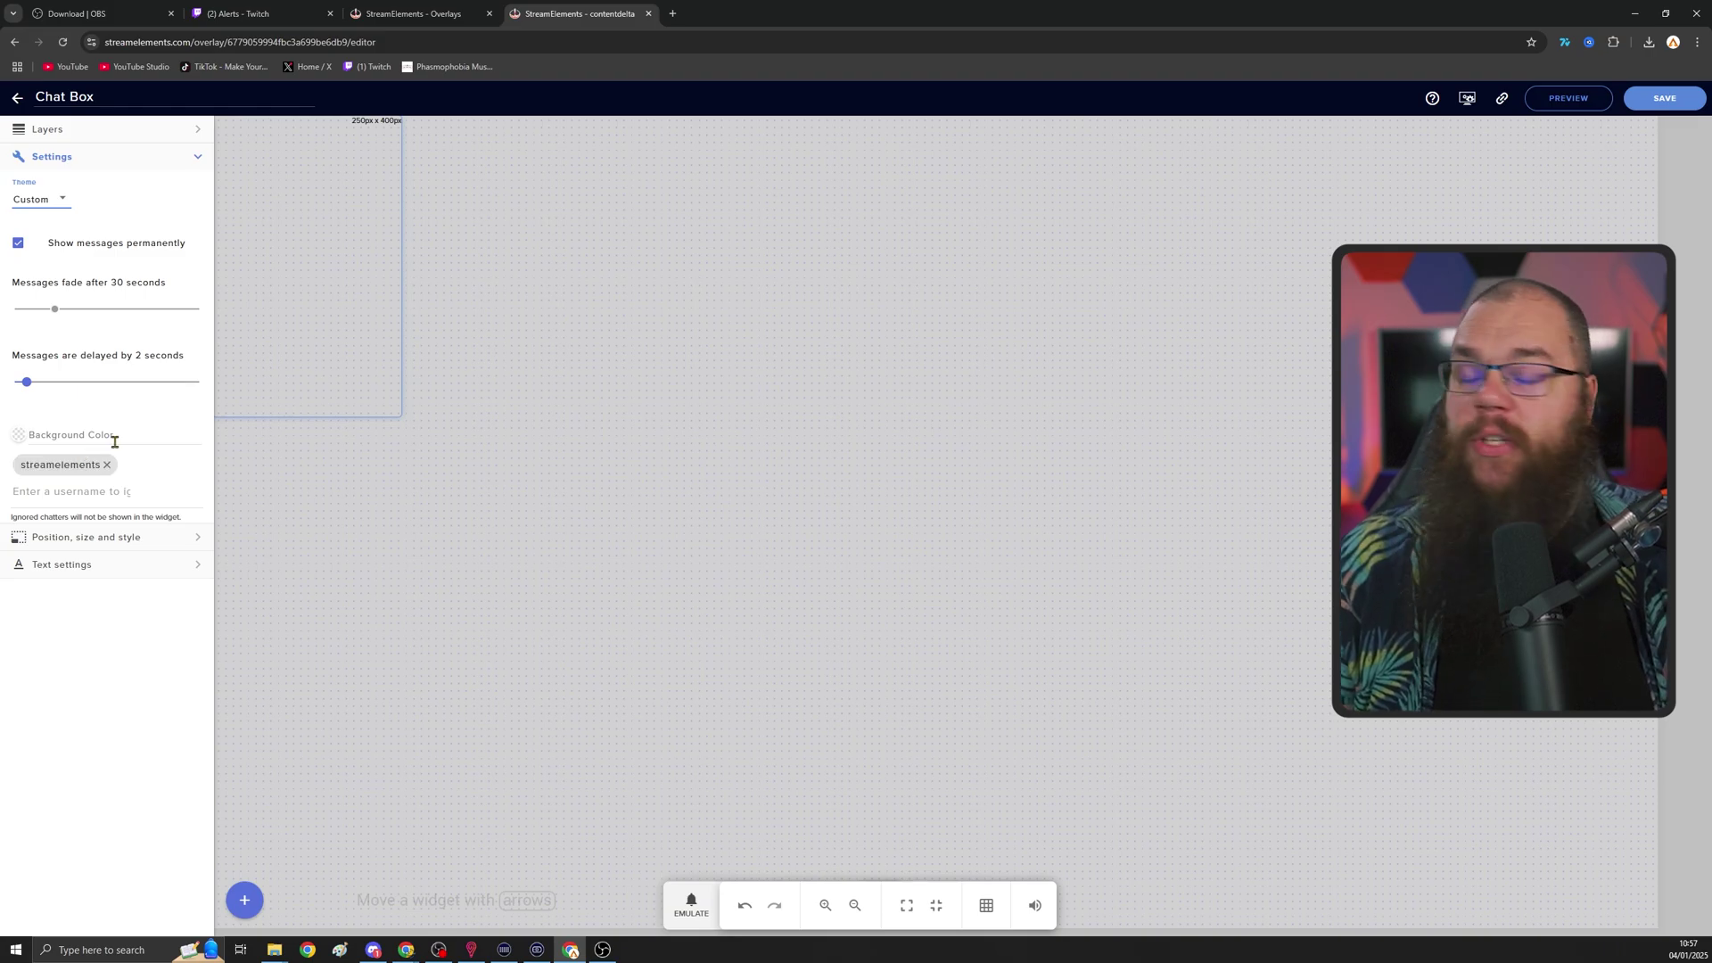
- Set the Chat Box size to width 450 and height 650
{"action": "left_click", "coordinate": [123, 539]}
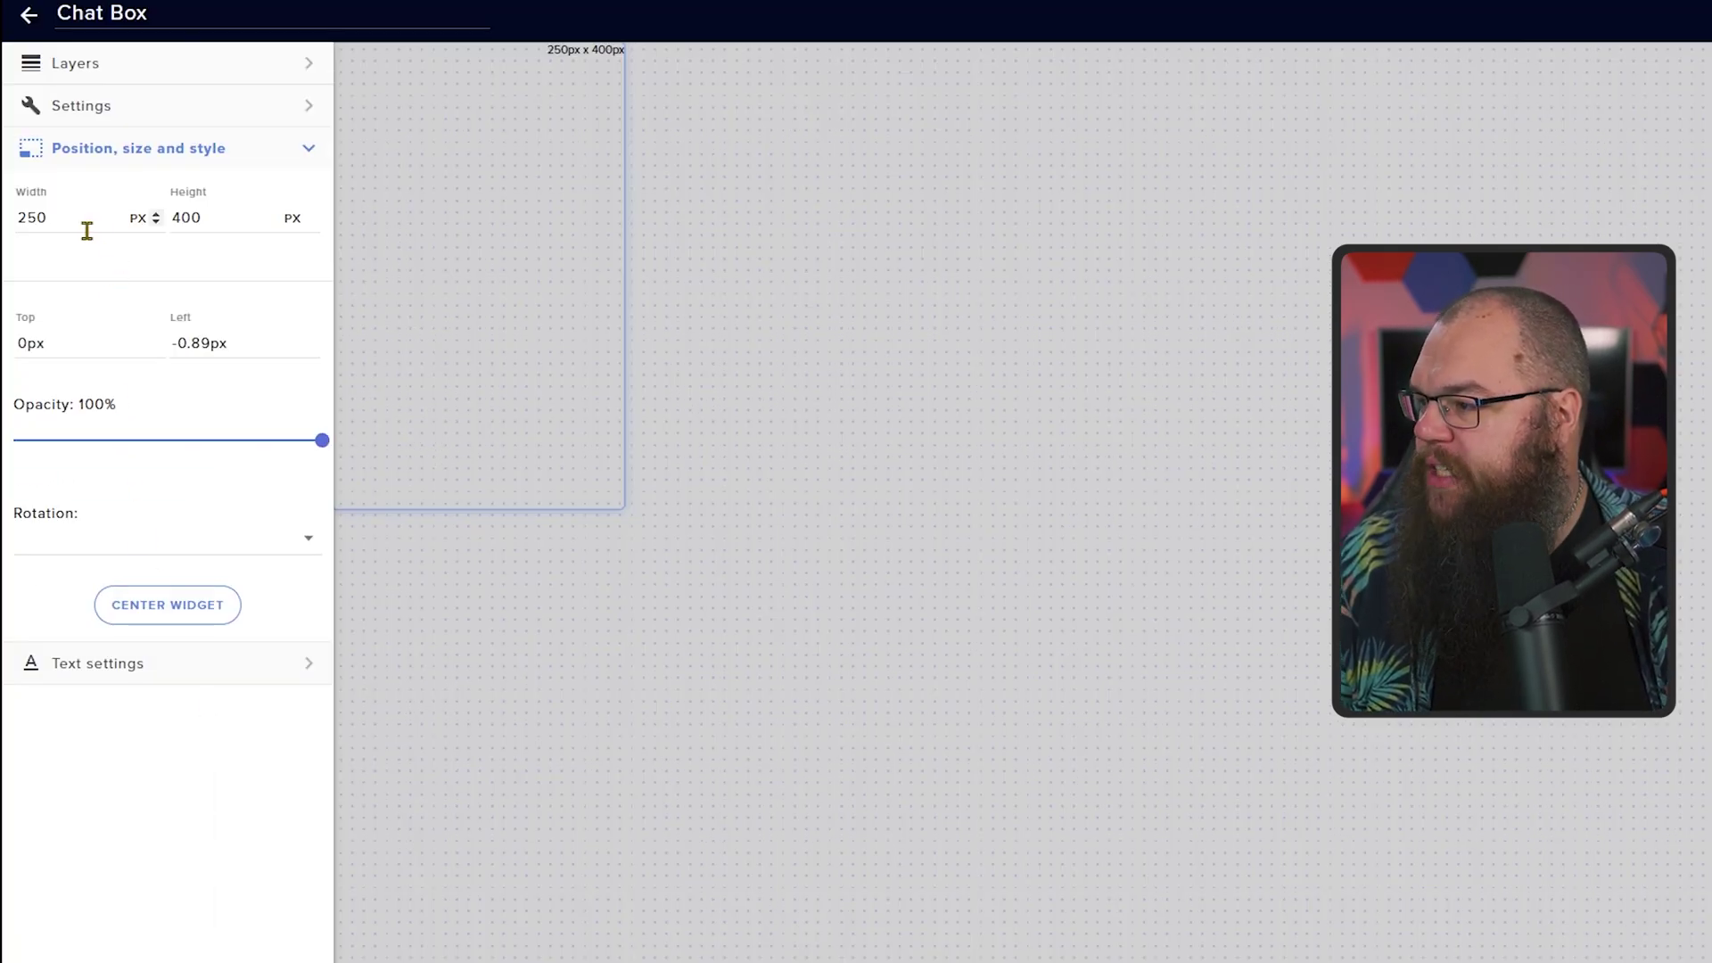
{"action": "type", "text": "450"}
{"action": "key", "text": "Tab"}
{"action": "type", "text": "62"}
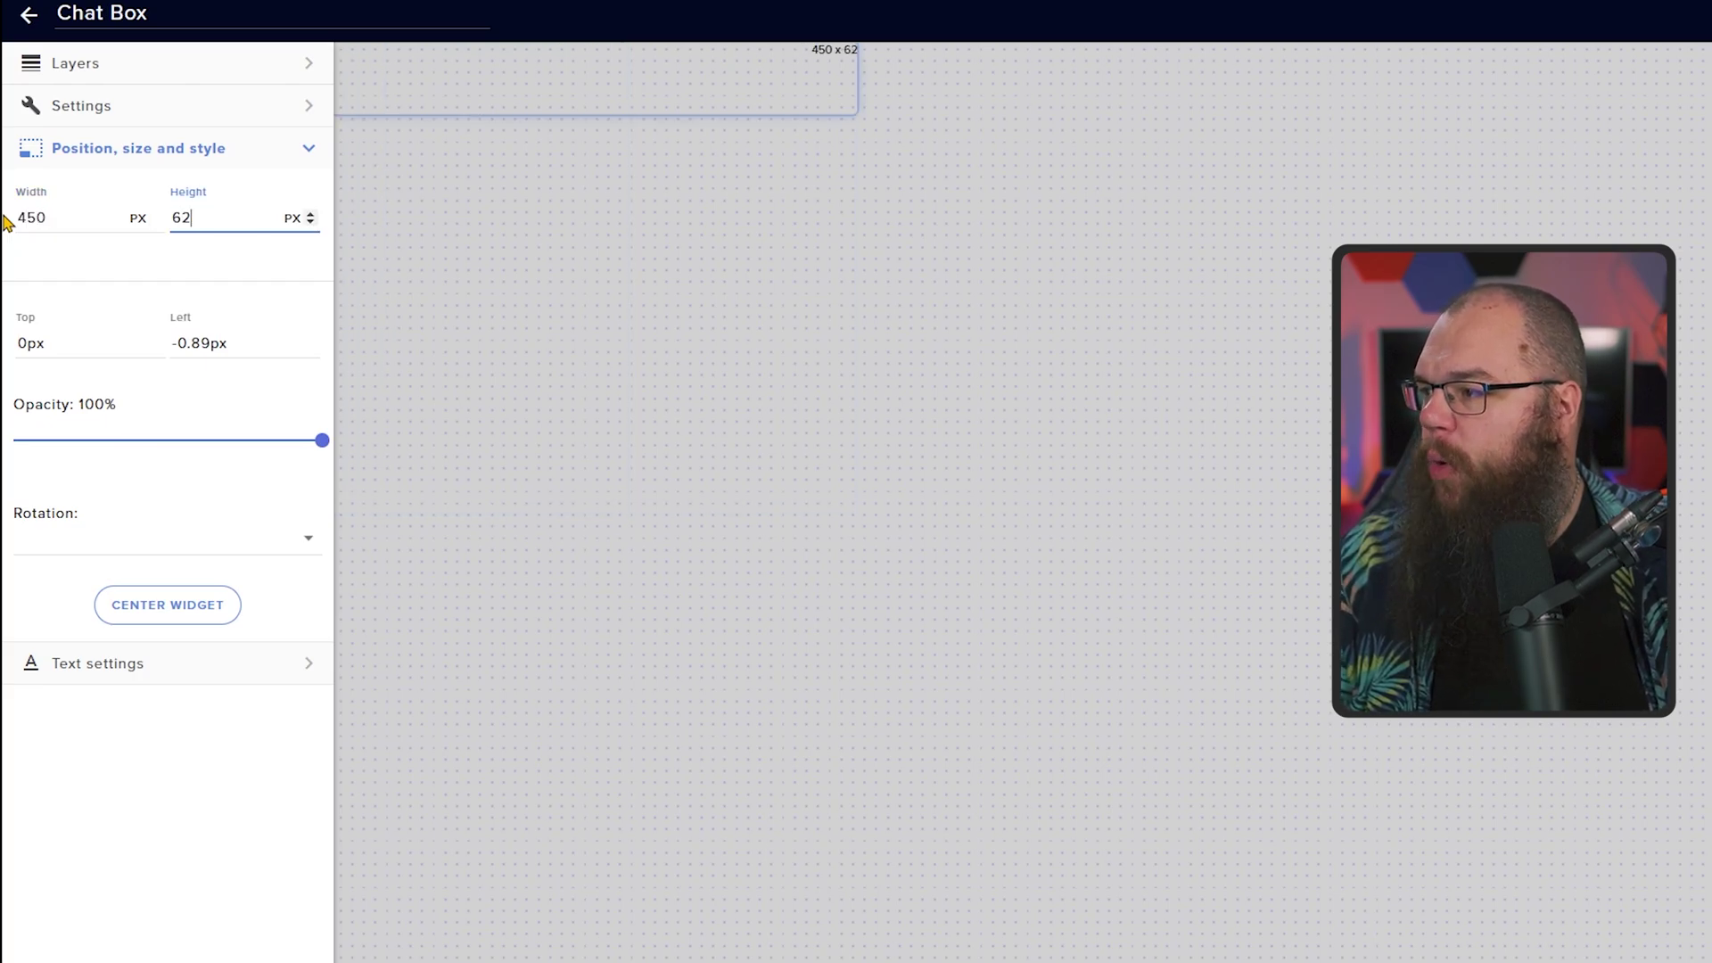
{"action": "key", "text": "BackSpace"}
{"action": "type", "text": "50"}
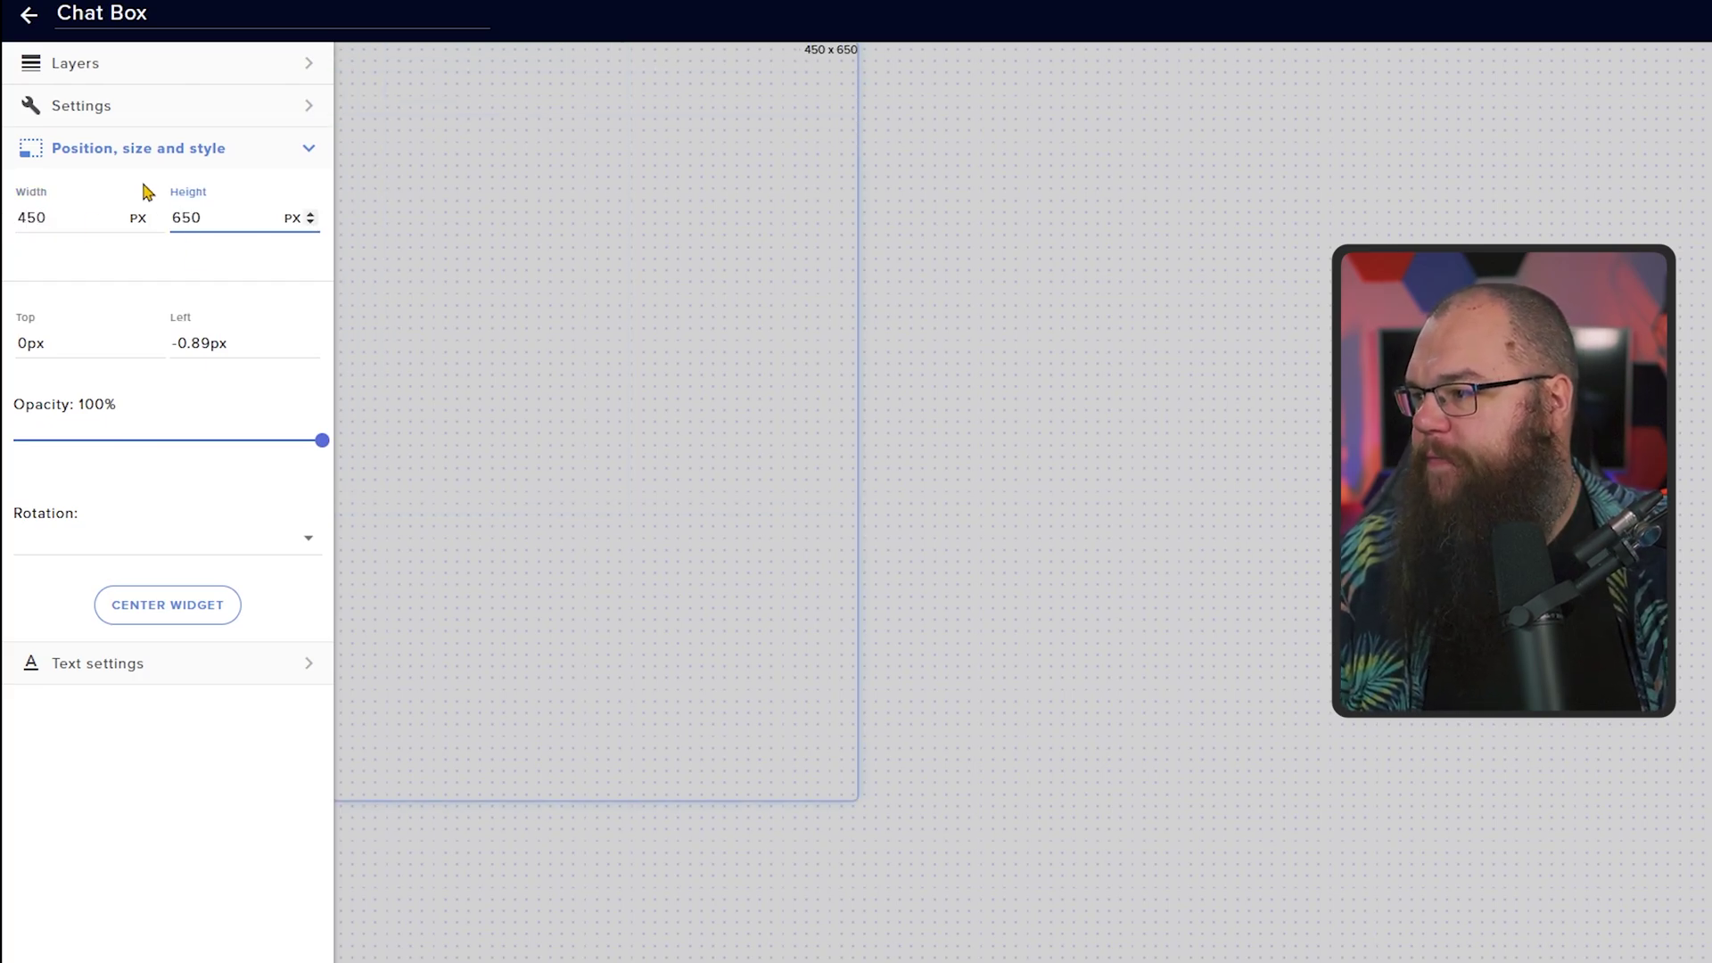
- Set the Chat Box text font to BEBAS
{"action": "left_click", "coordinate": [97, 663]}
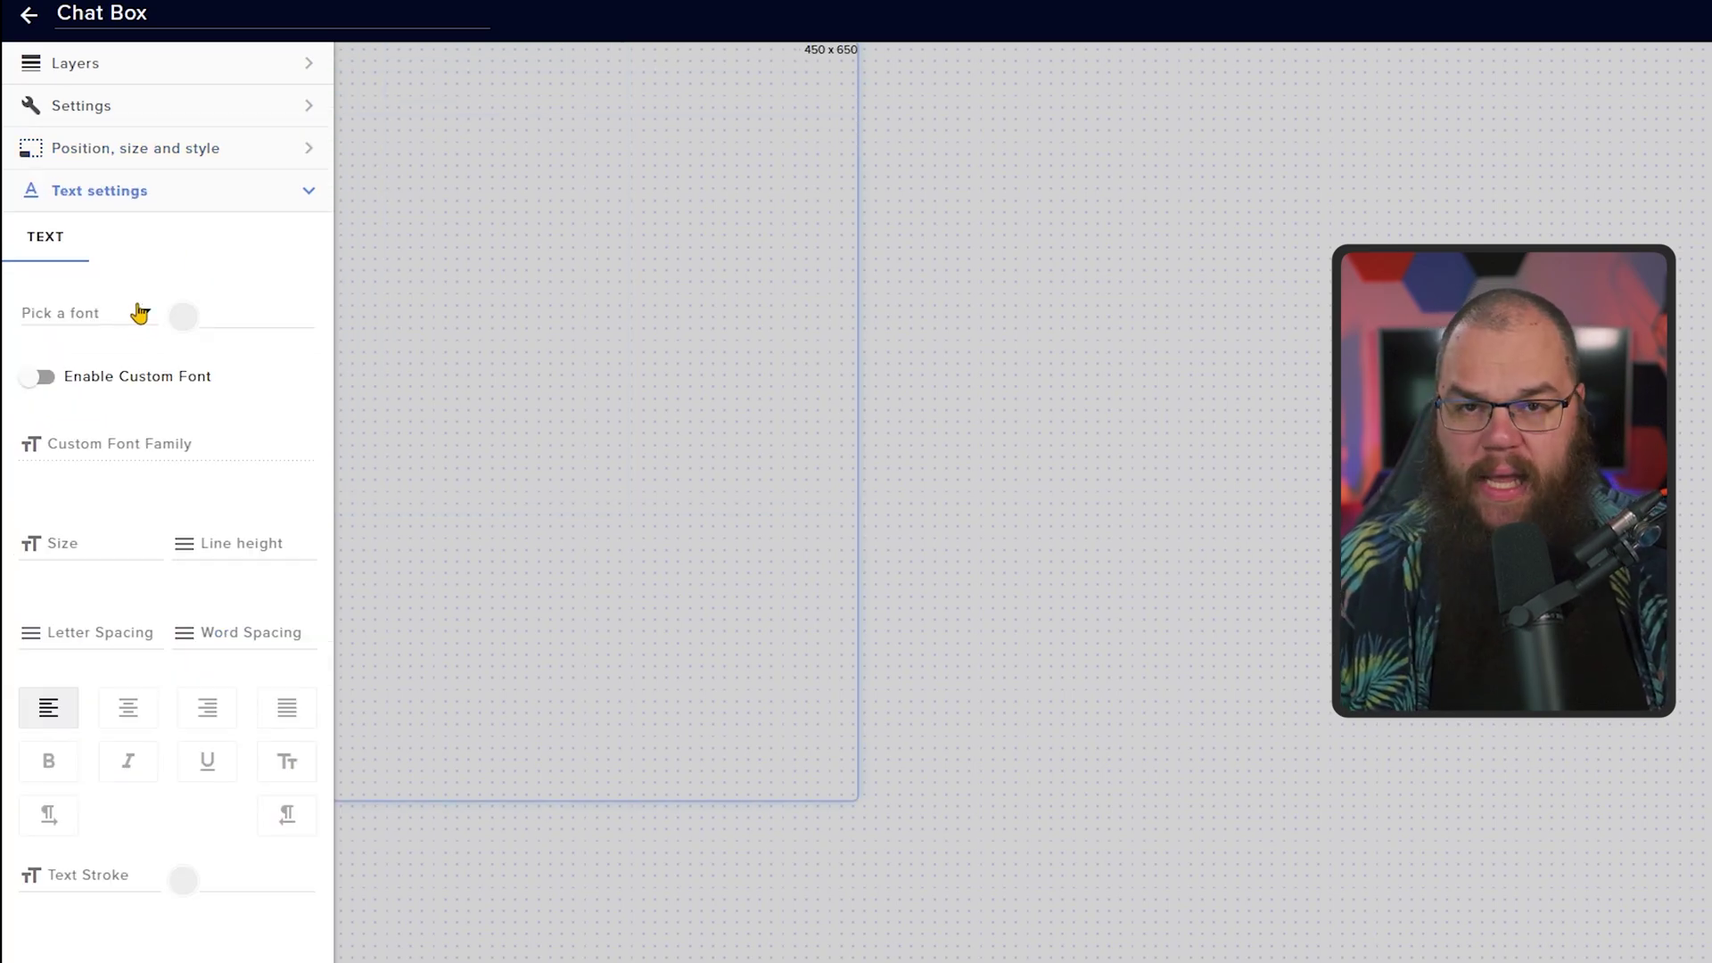
{"action": "left_click", "coordinate": [140, 313]}
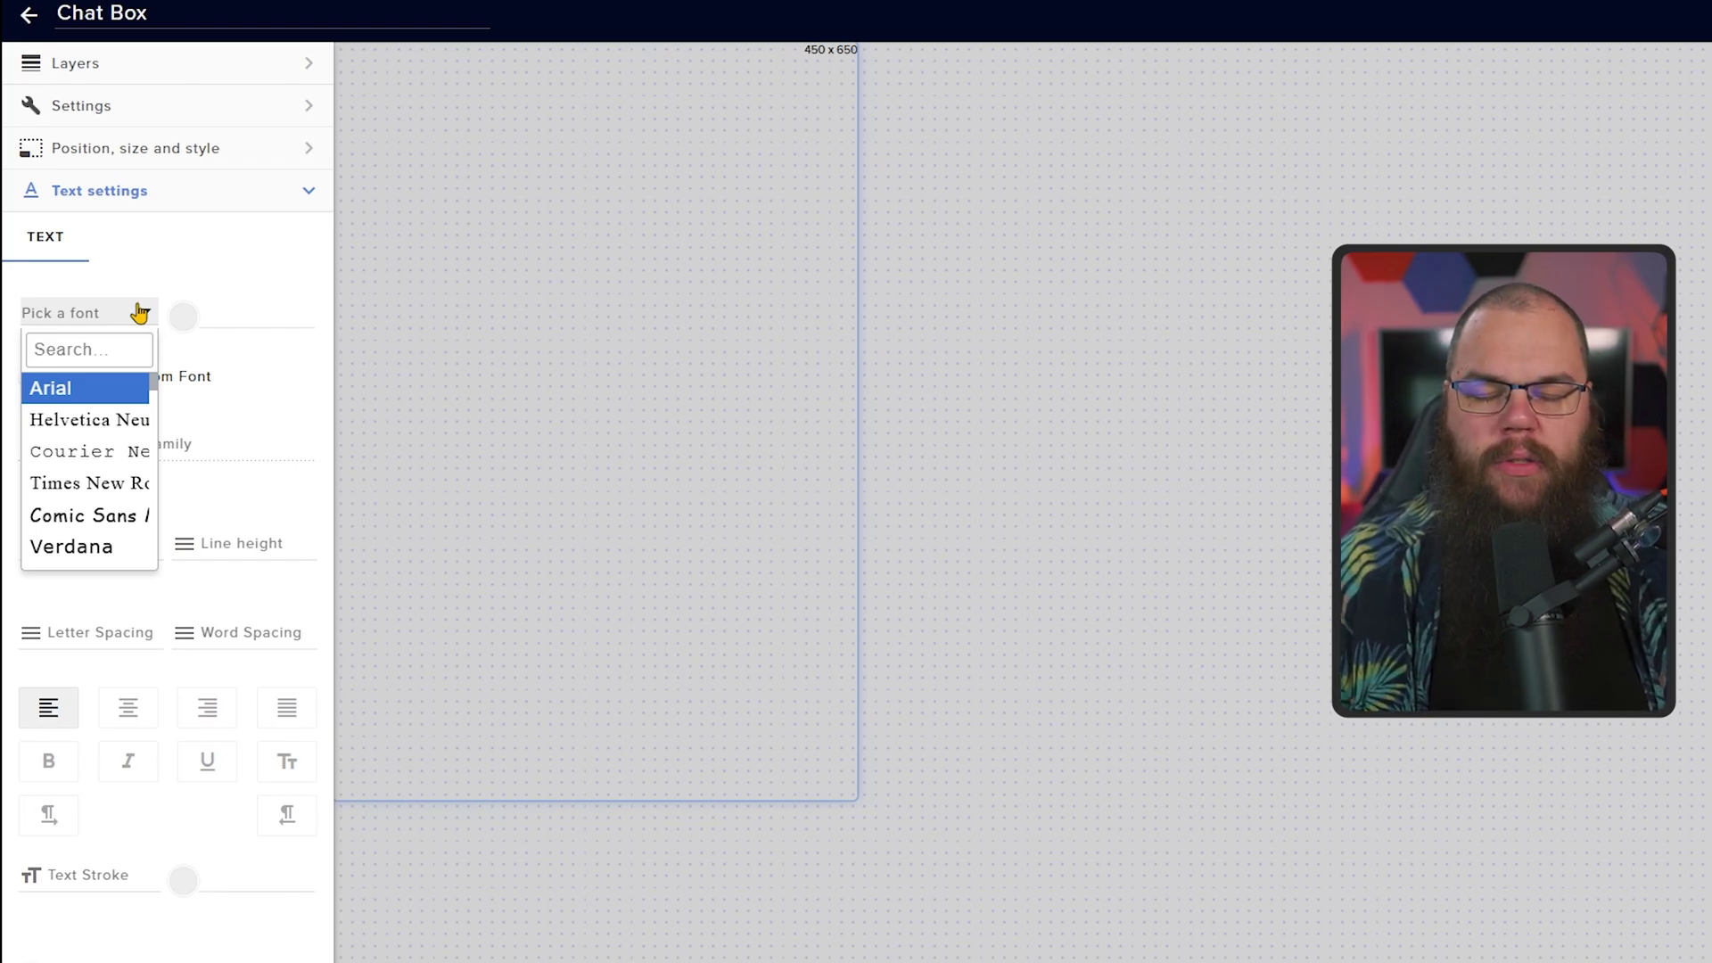
{"action": "type", "text": "bebas"}
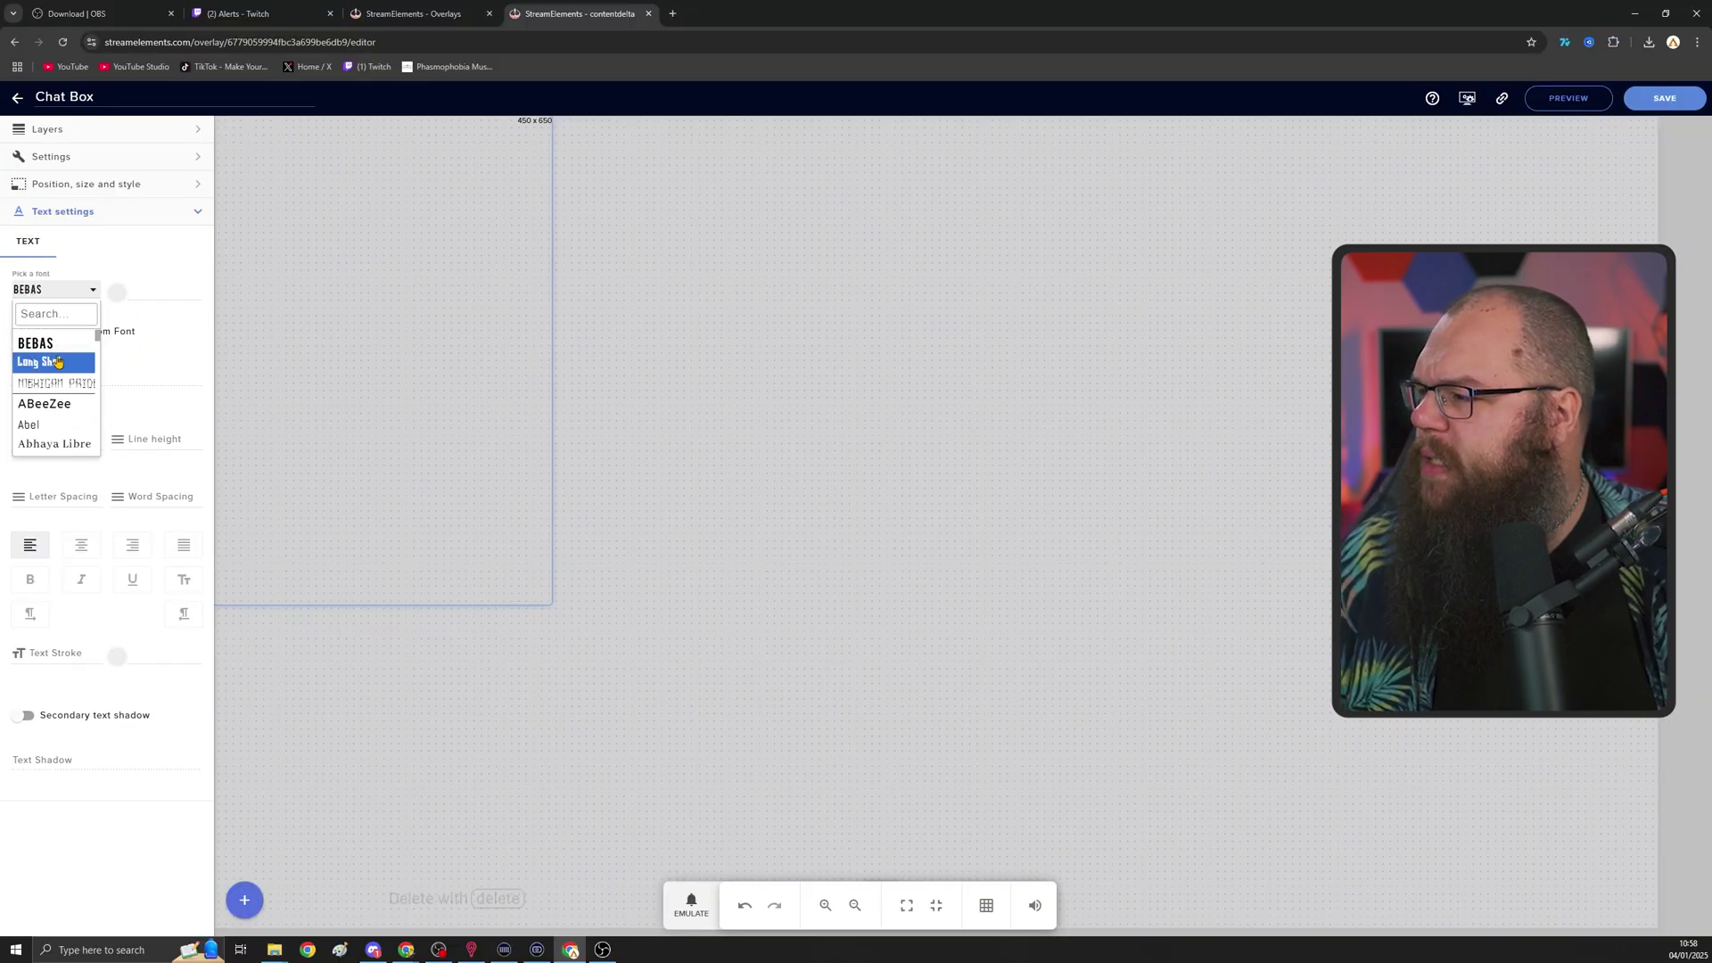
{"action": "left_click", "coordinate": [86, 408]}
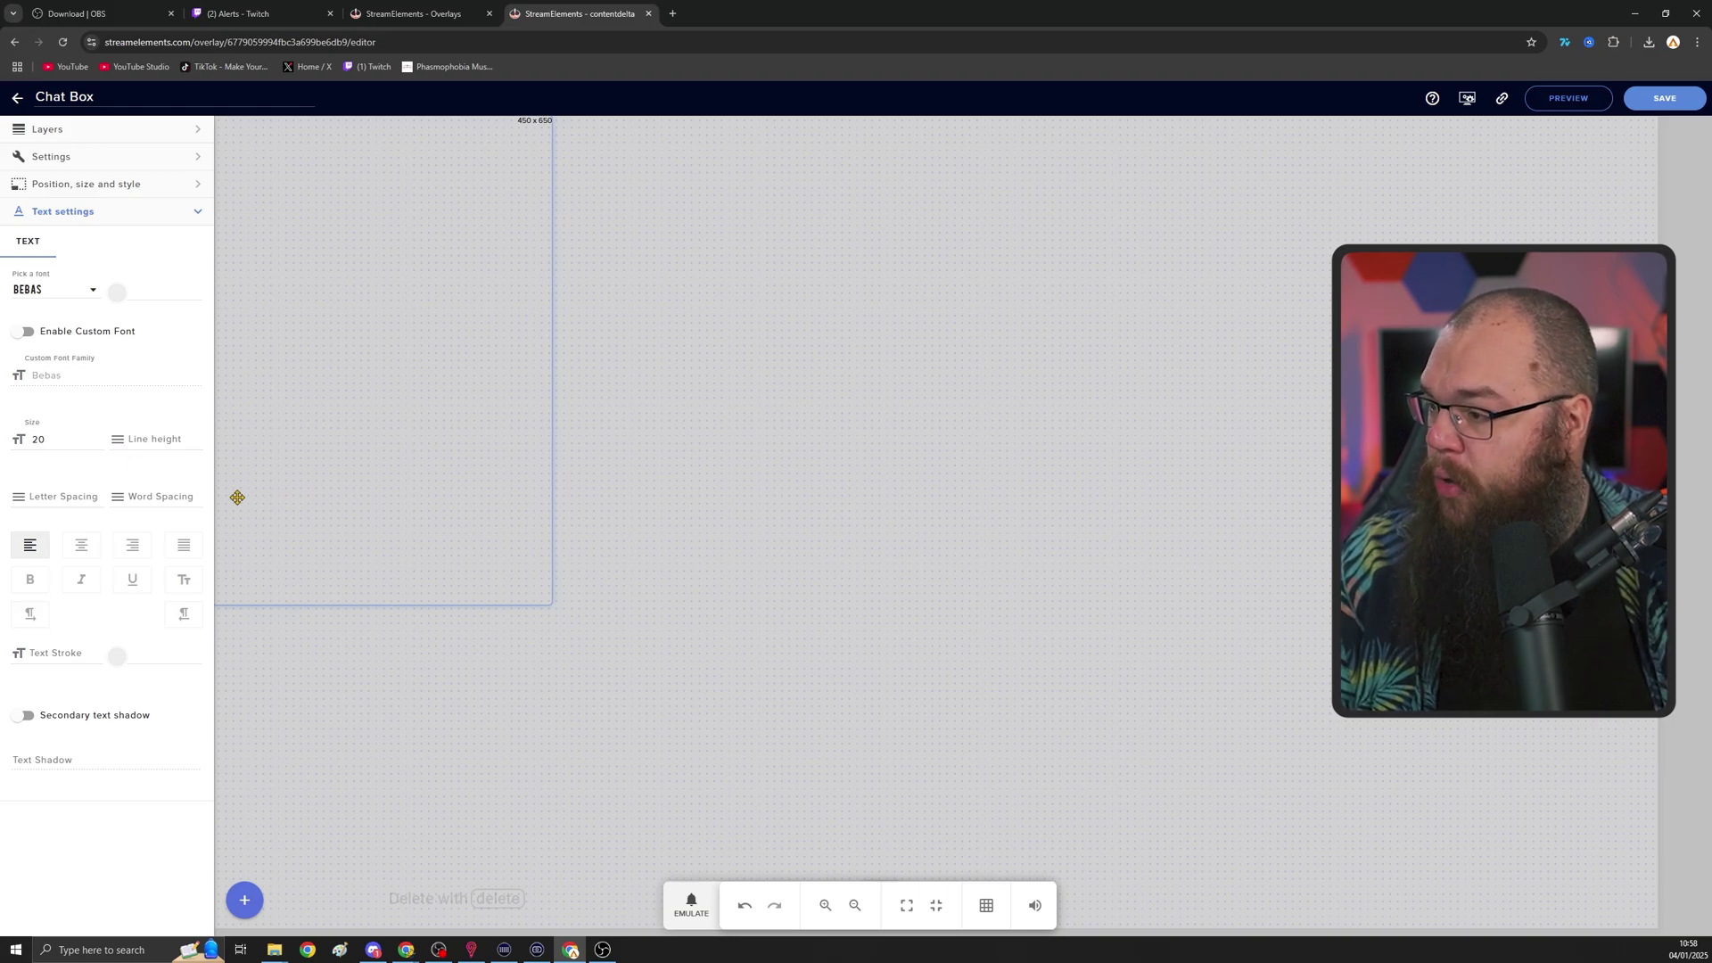
- Post 'Write some messages' test lines in Twitch chat, then return to the Chat Box editor
{"action": "left_click", "coordinate": [254, 12]}
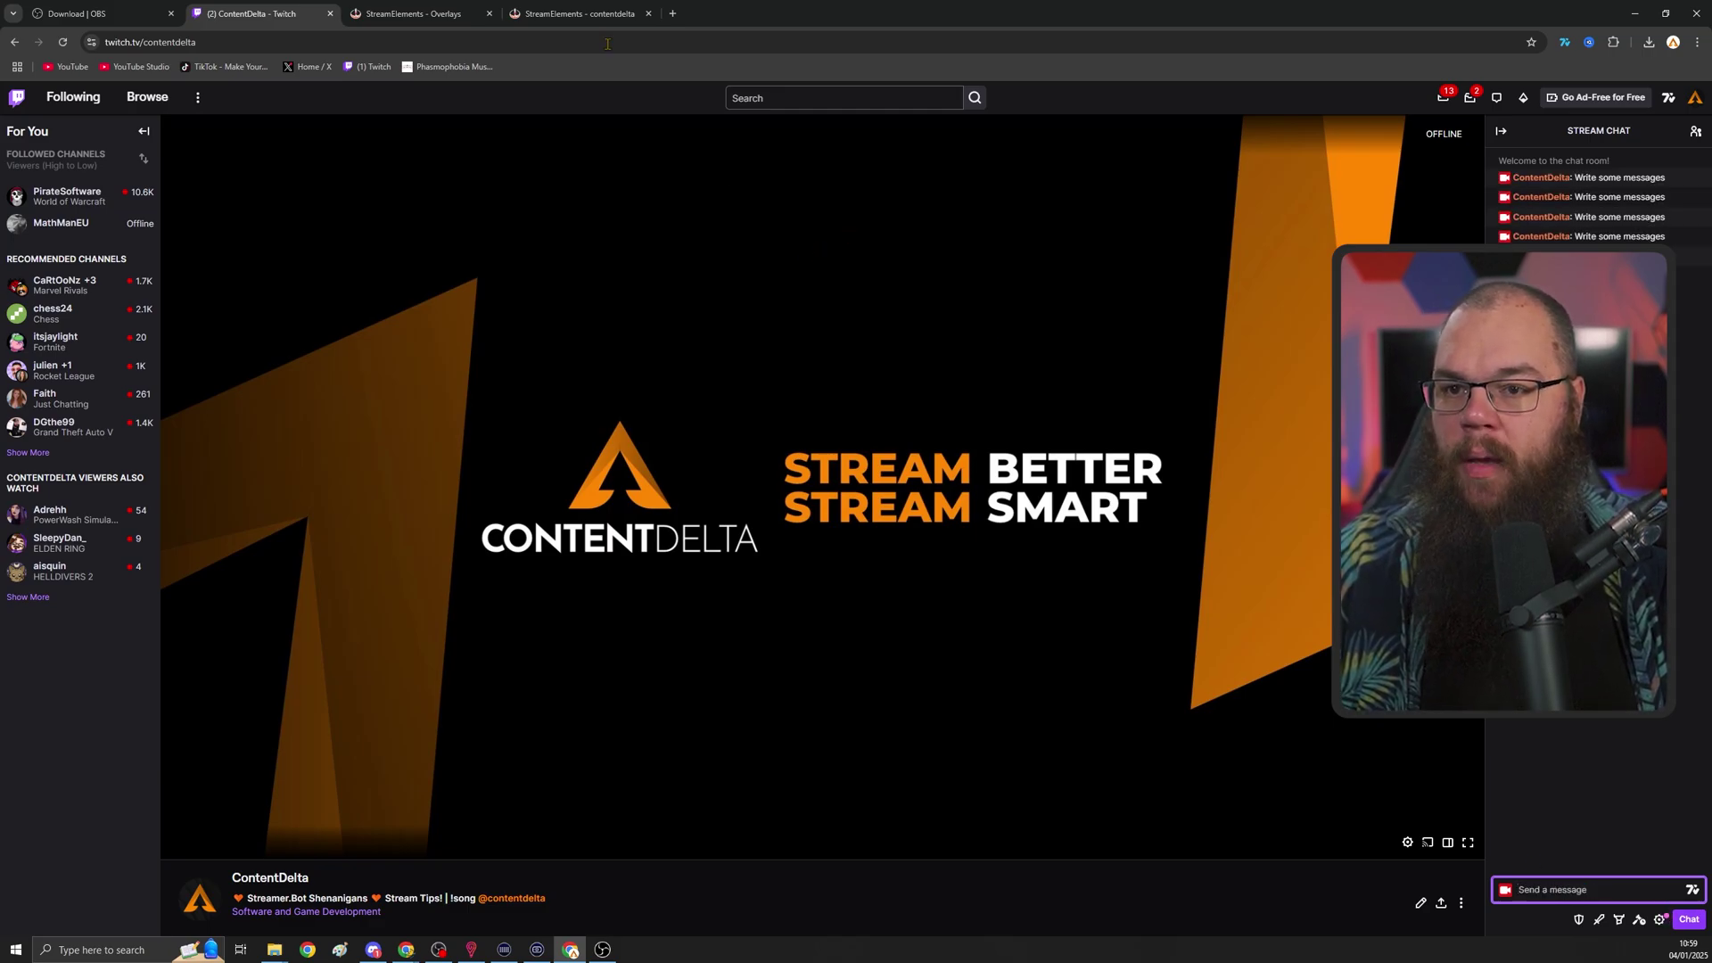
{"action": "left_click", "coordinate": [588, 14]}
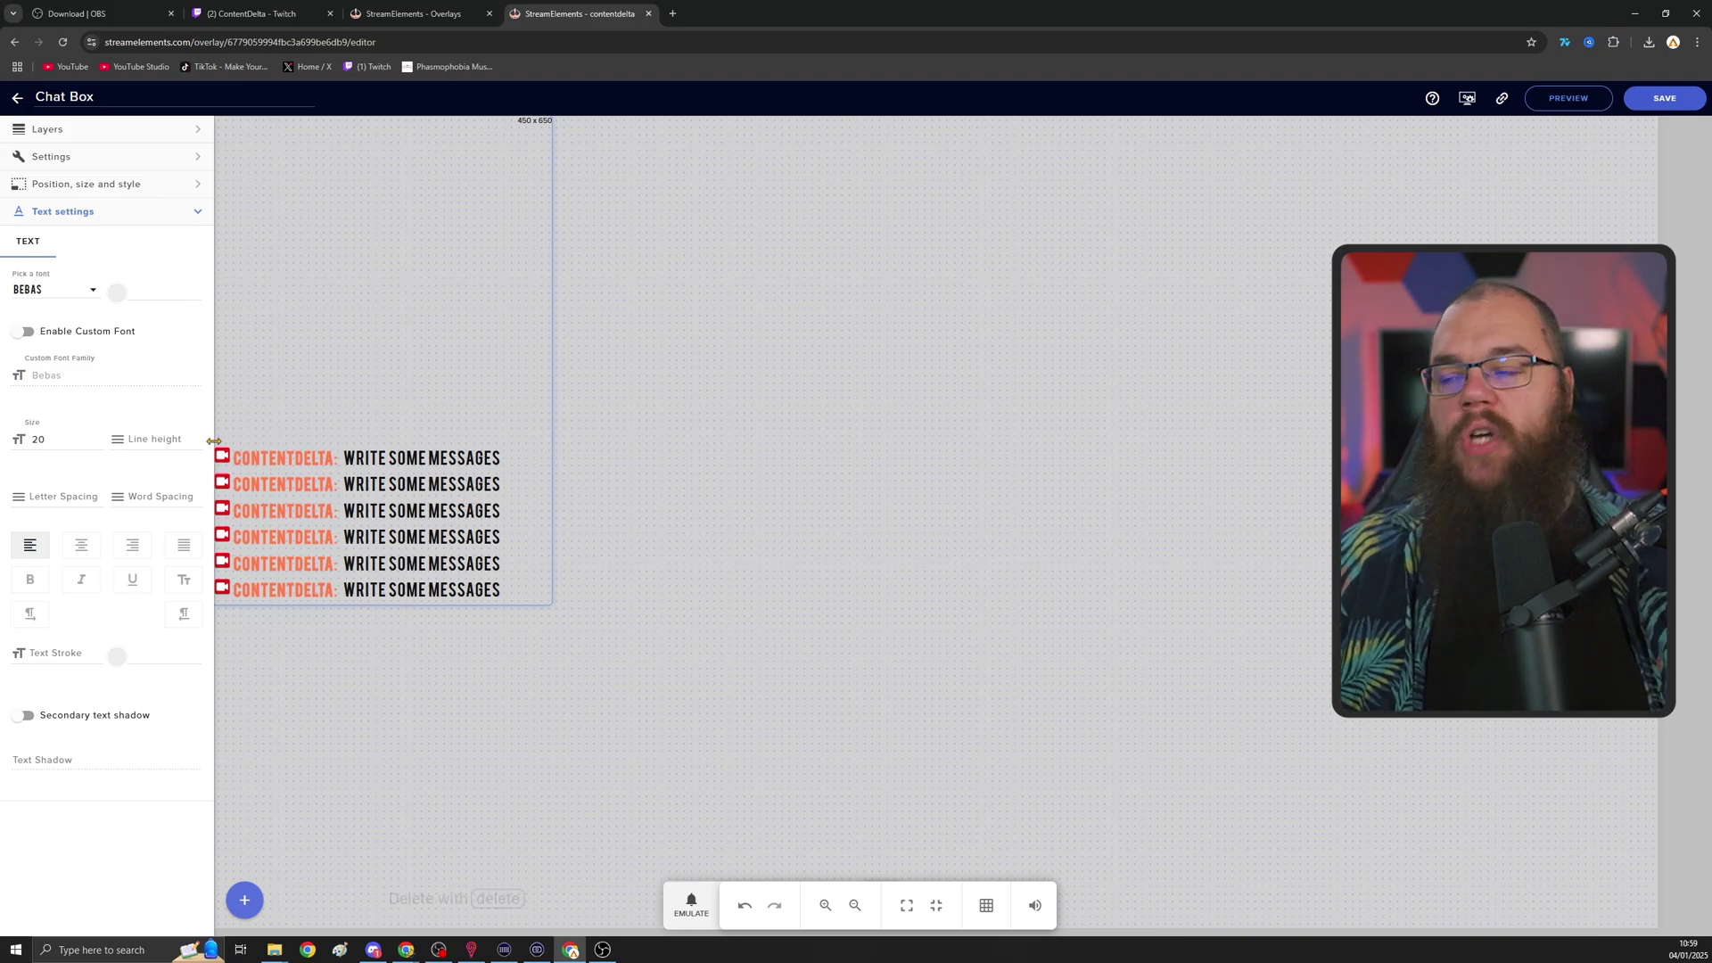
- Make the Chat Box message text white and save the overlay
{"action": "left_click", "coordinate": [117, 292]}
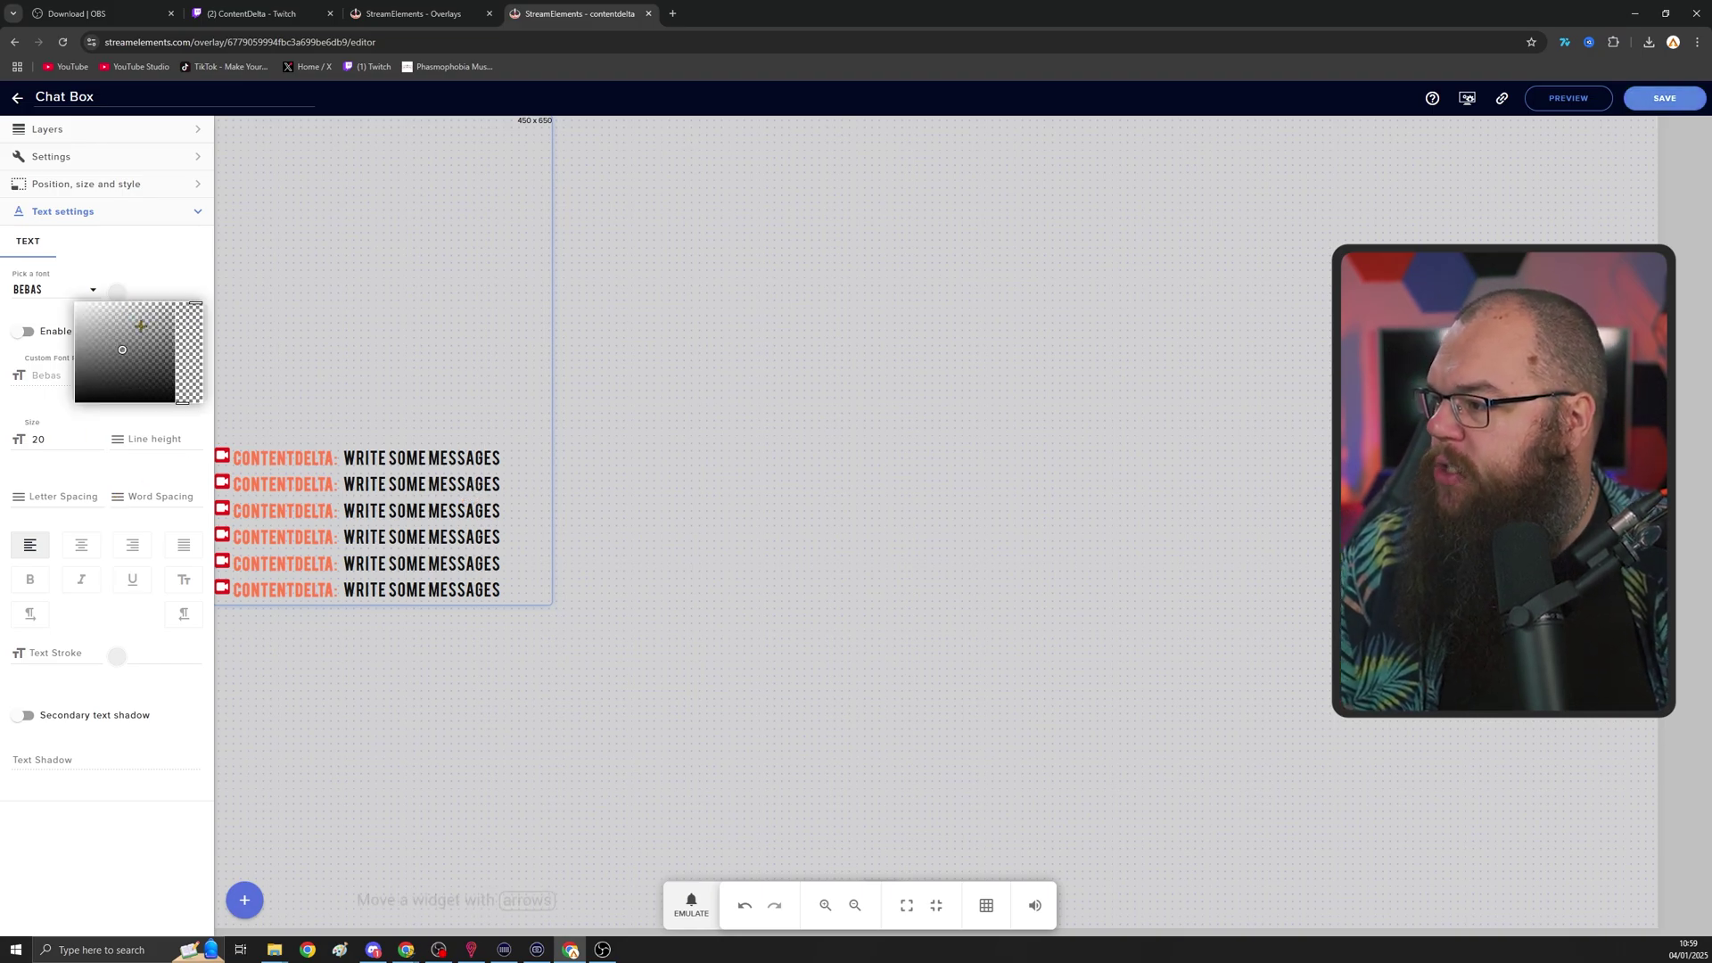
{"action": "left_click", "coordinate": [75, 303]}
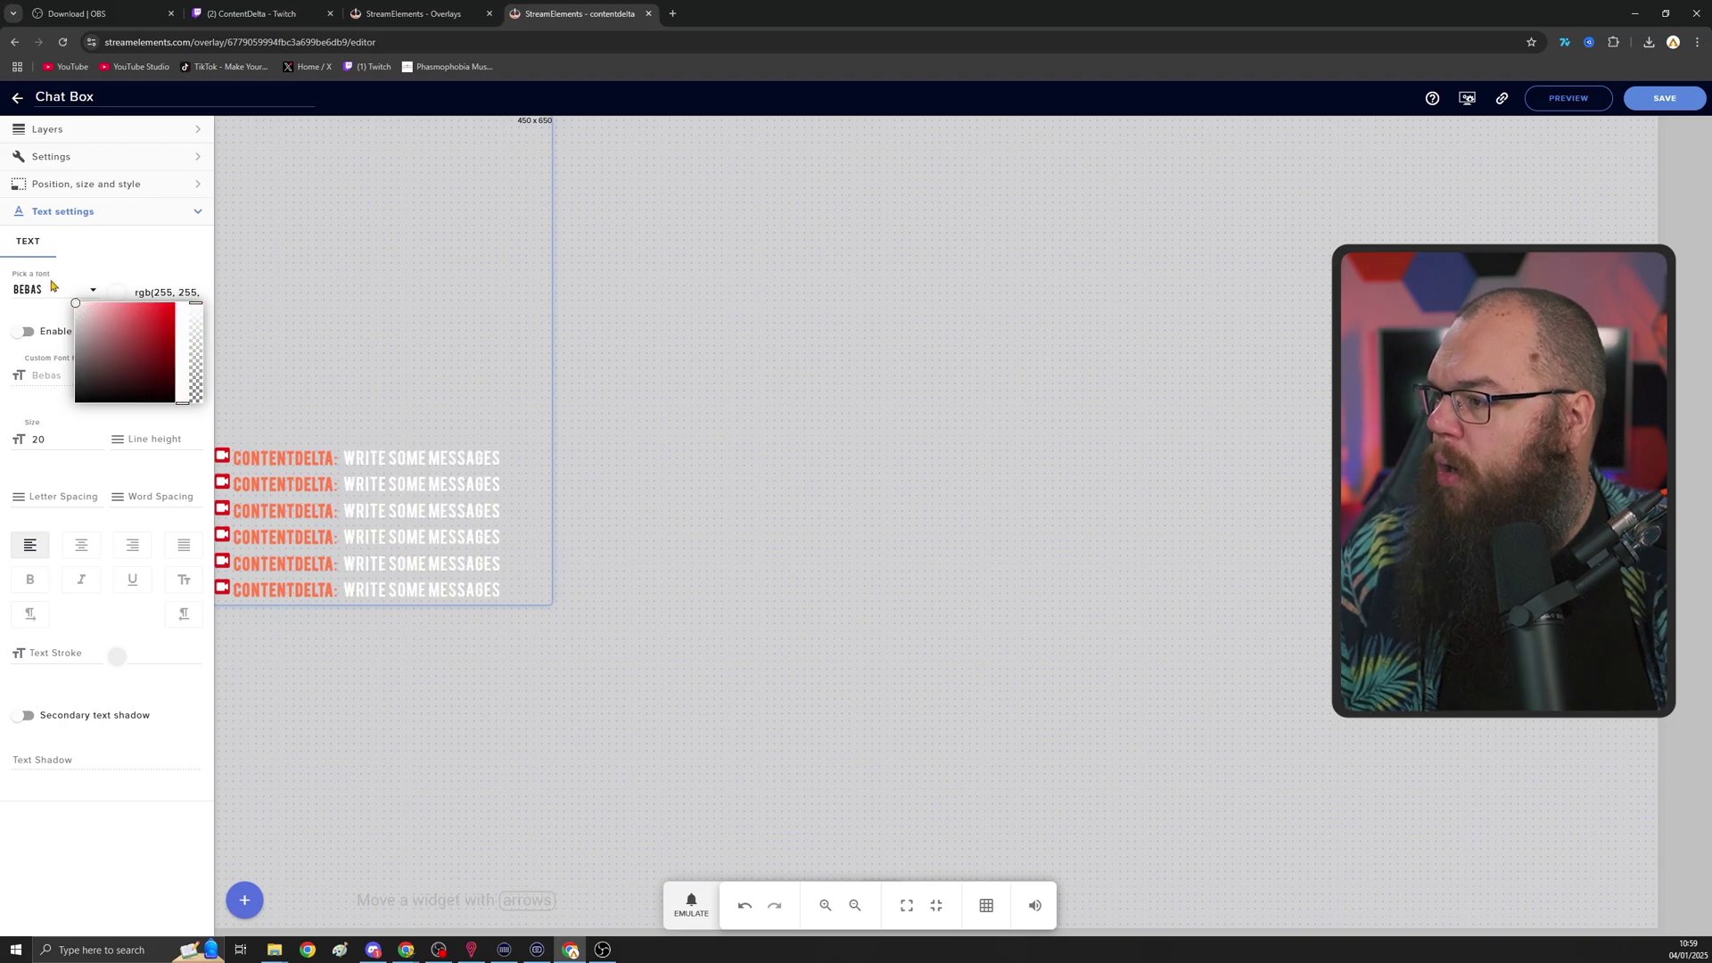
{"action": "left_click", "coordinate": [879, 359]}
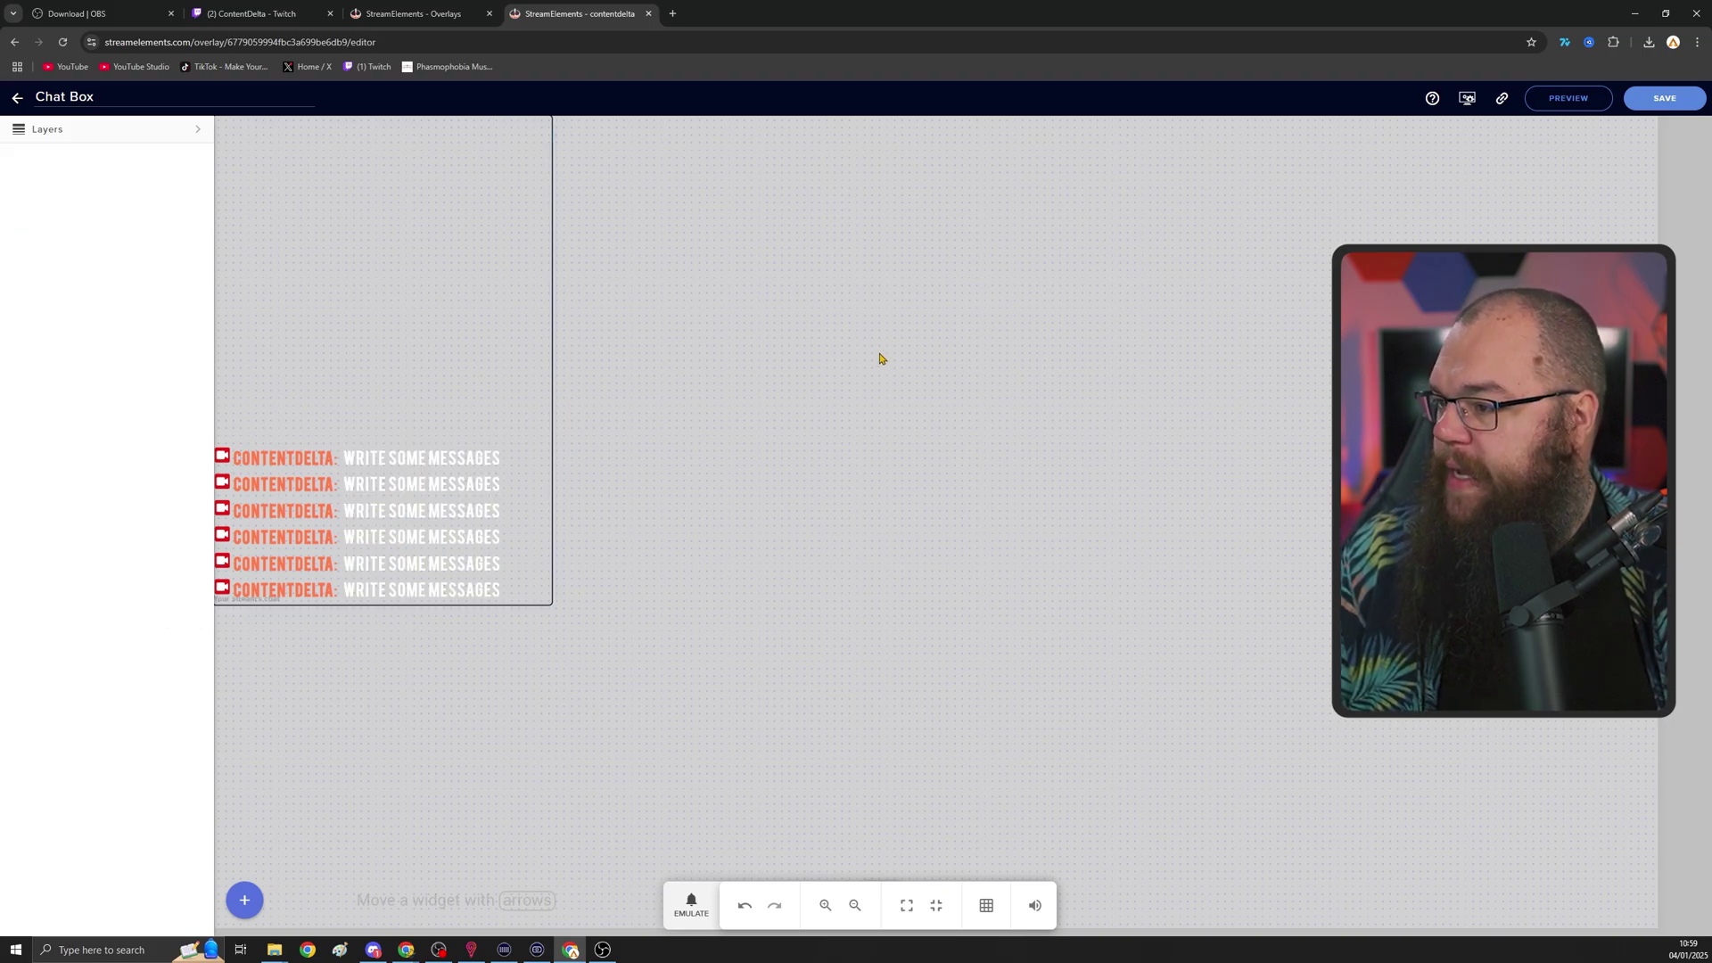
{"action": "left_click", "coordinate": [1660, 100]}
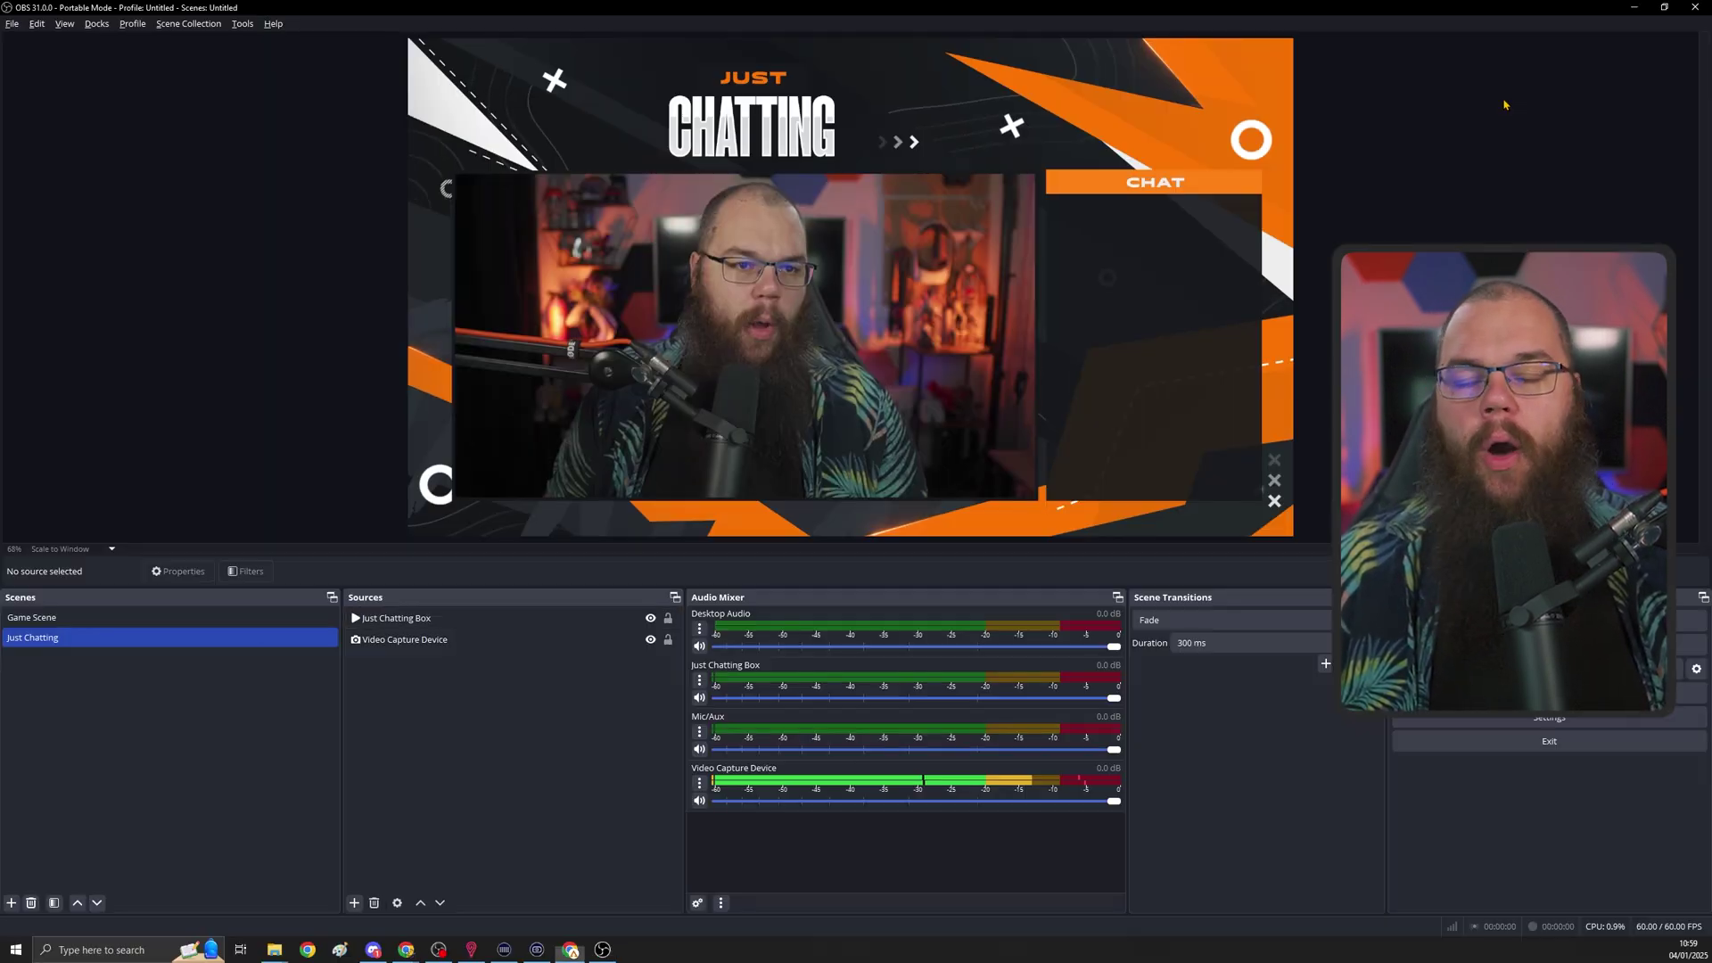
- Add a new browser source named 'Chat' to Just Chatting
{"action": "left_click", "coordinate": [354, 902]}
{"action": "left_click", "coordinate": [415, 643]}
{"action": "type", "text": "Chat"}
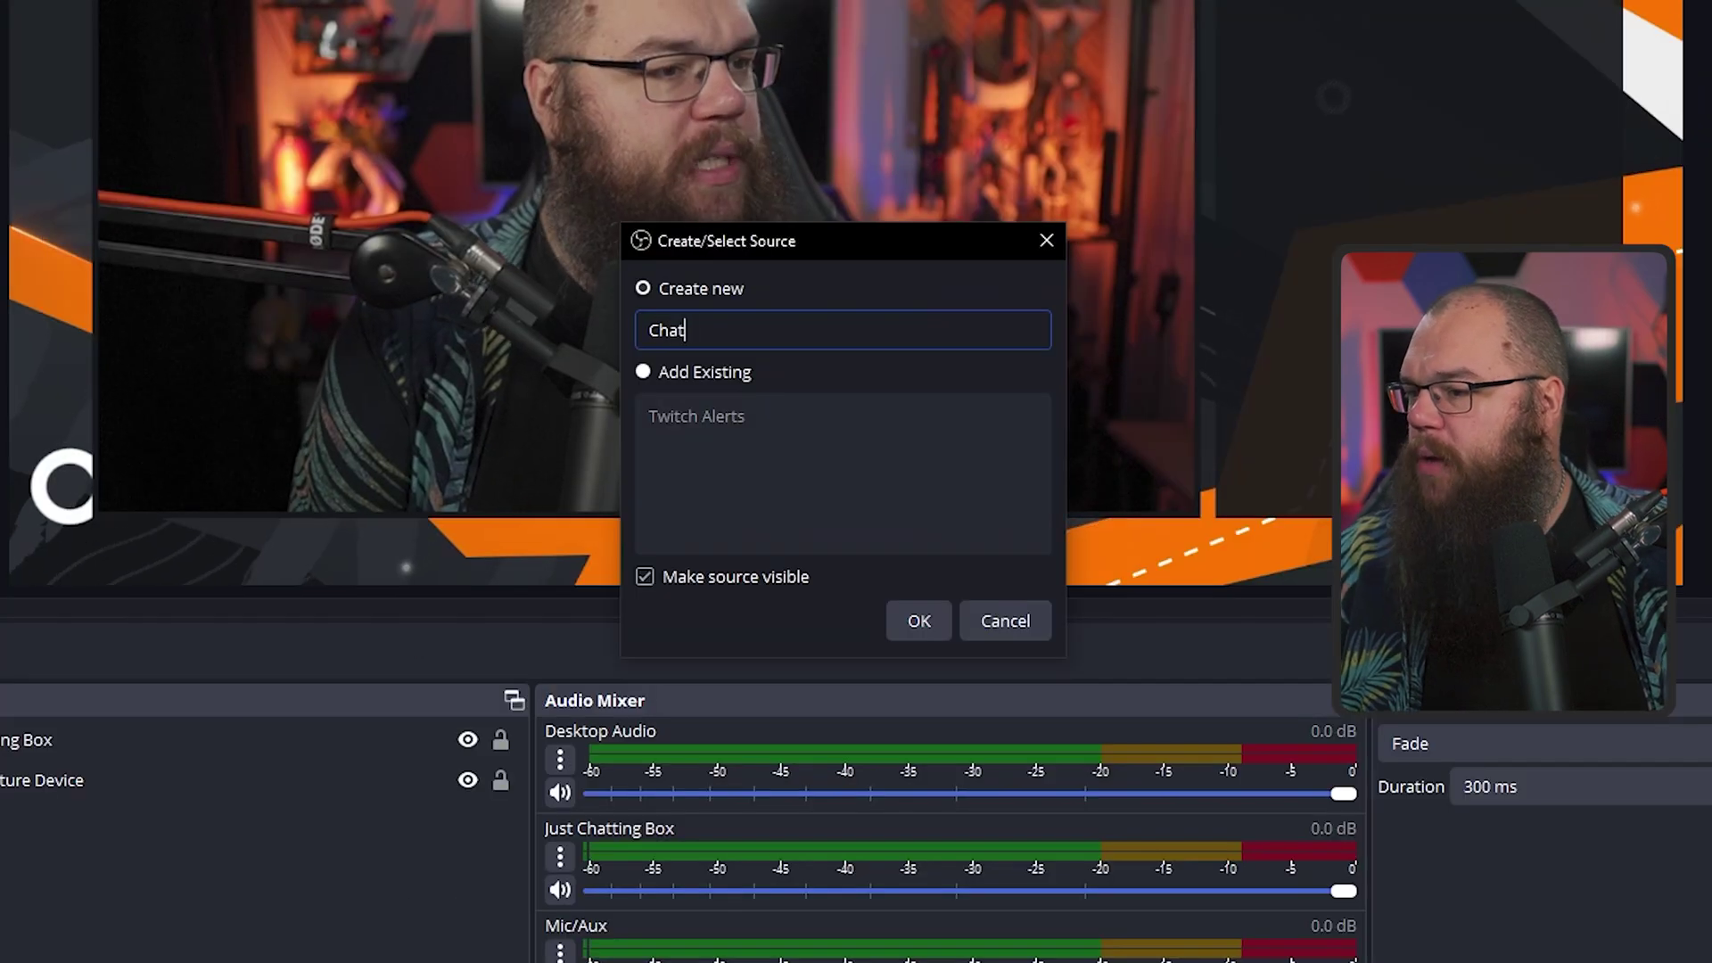
{"action": "key", "text": "Return"}
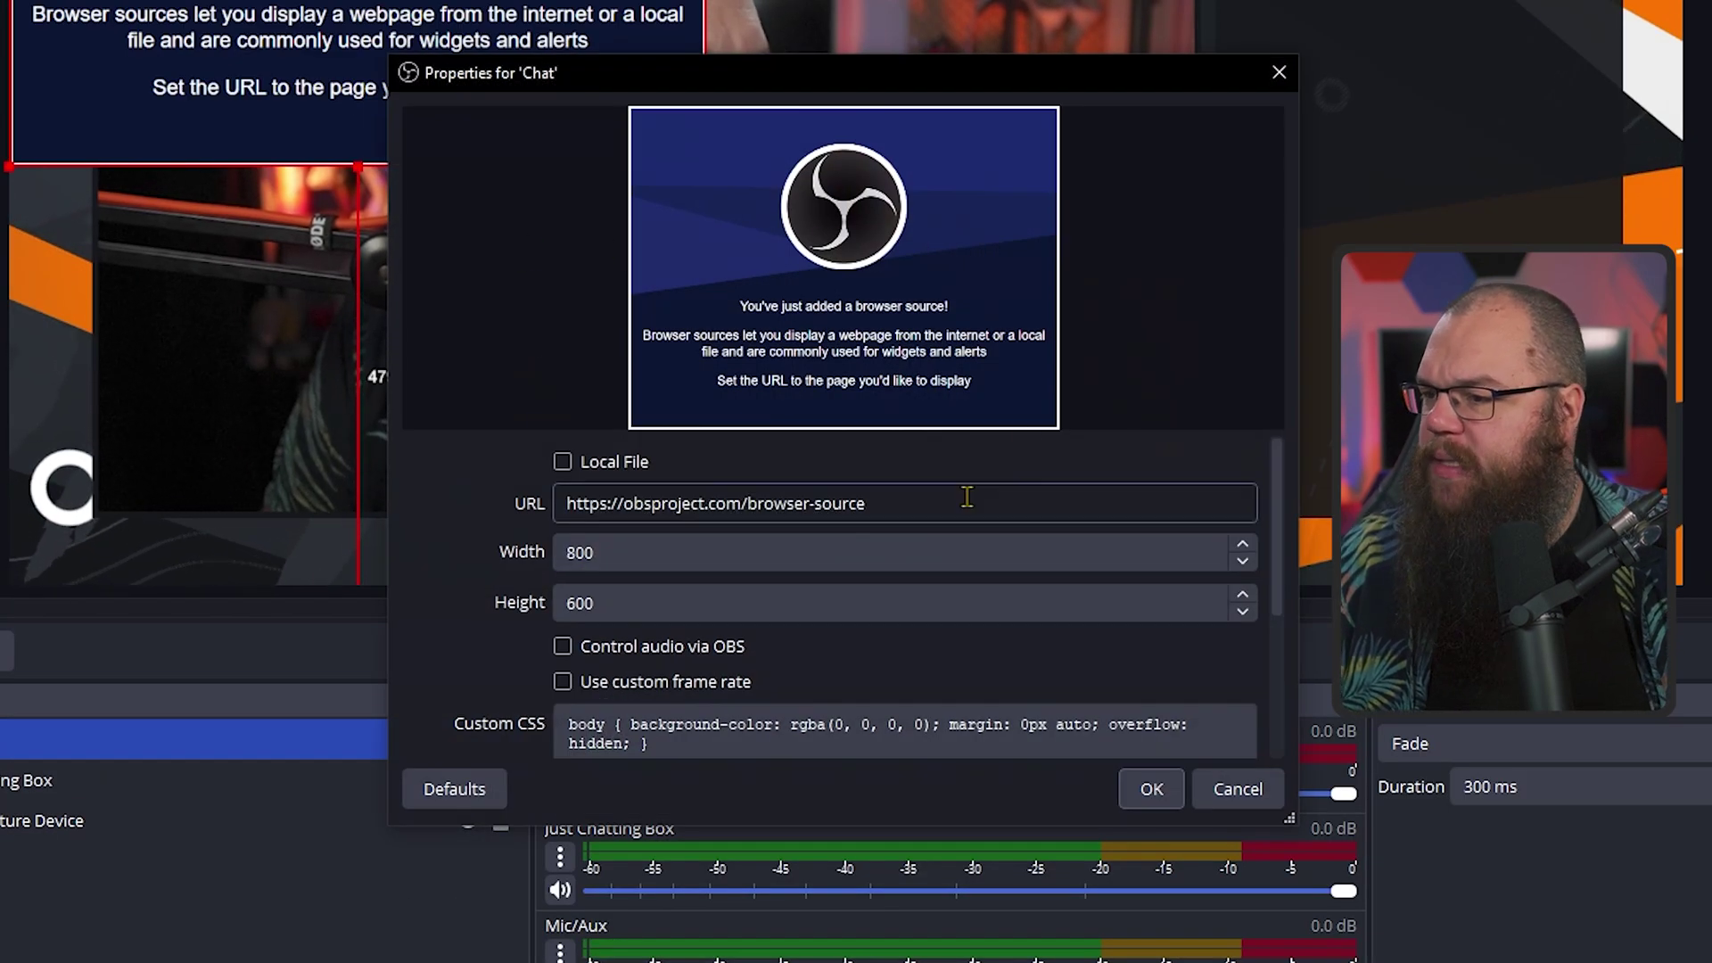
- Point the Chat source at the StreamElements chat overlay URL, sized 450 x 650
{"action": "left_click", "coordinate": [966, 497]}
{"action": "key", "text": "ctrl+a"}
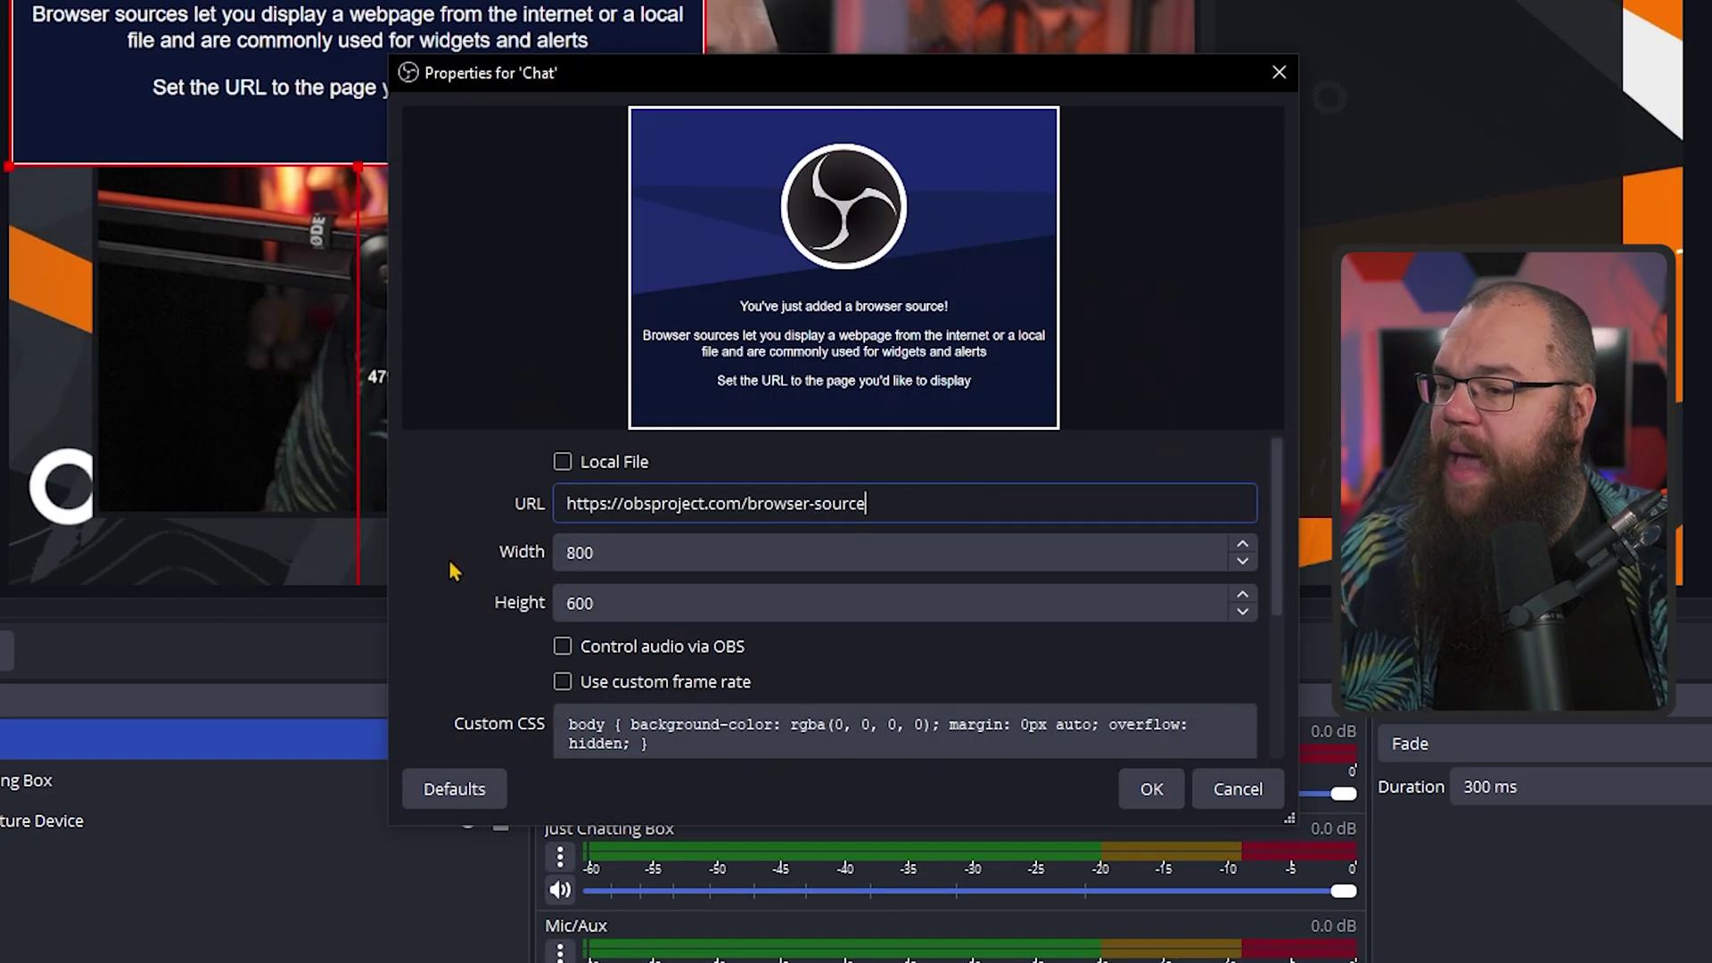
{"action": "key", "text": "ctrl+v"}
{"action": "left_click", "coordinate": [752, 546]}
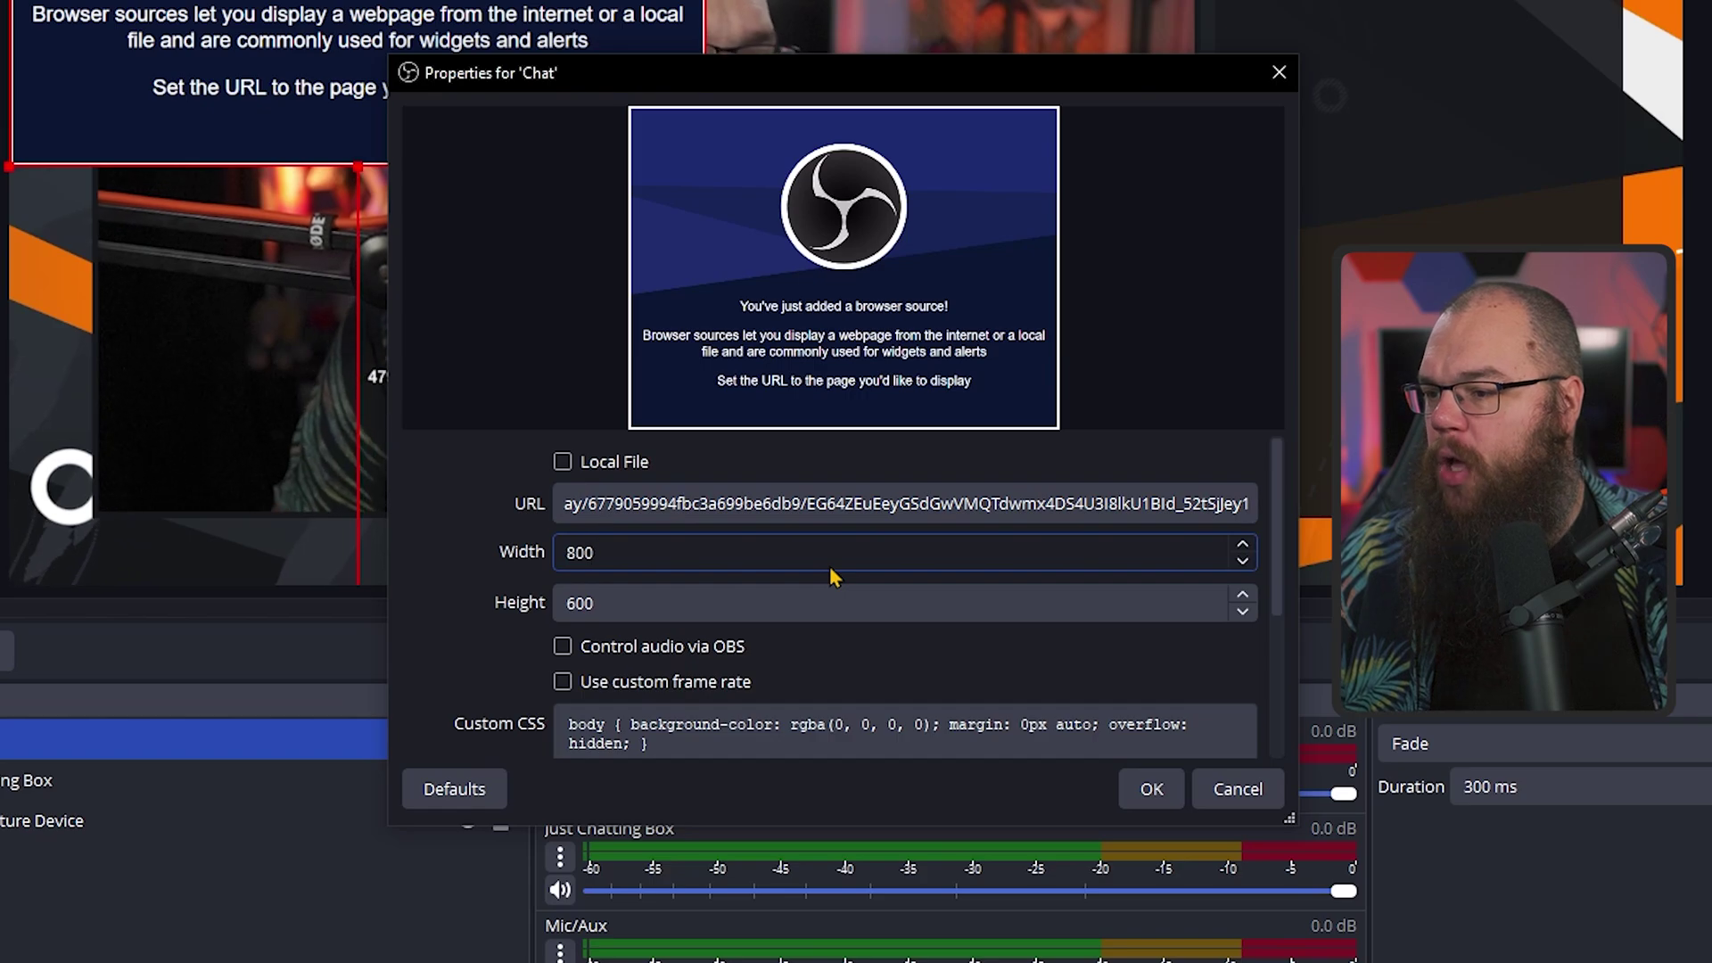
{"action": "key", "text": "ctrl+a"}
{"action": "type", "text": "450"}
{"action": "key", "text": "Tab"}
{"action": "type", "text": "650"}
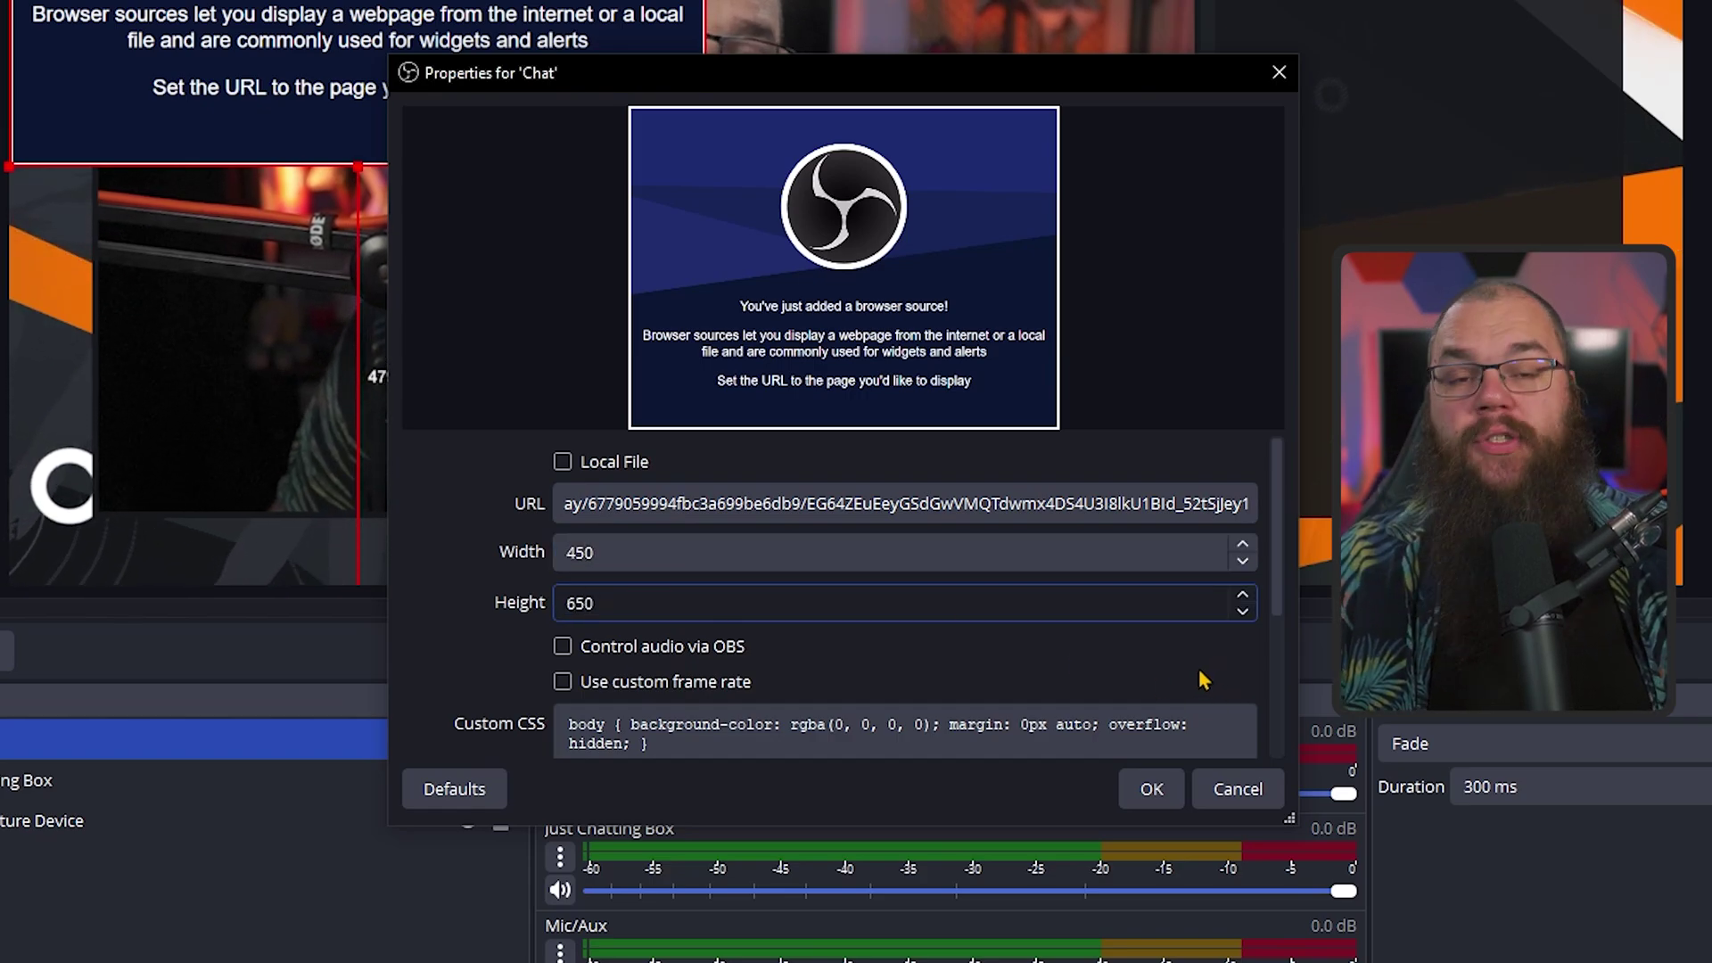
{"action": "left_click", "coordinate": [1151, 789]}
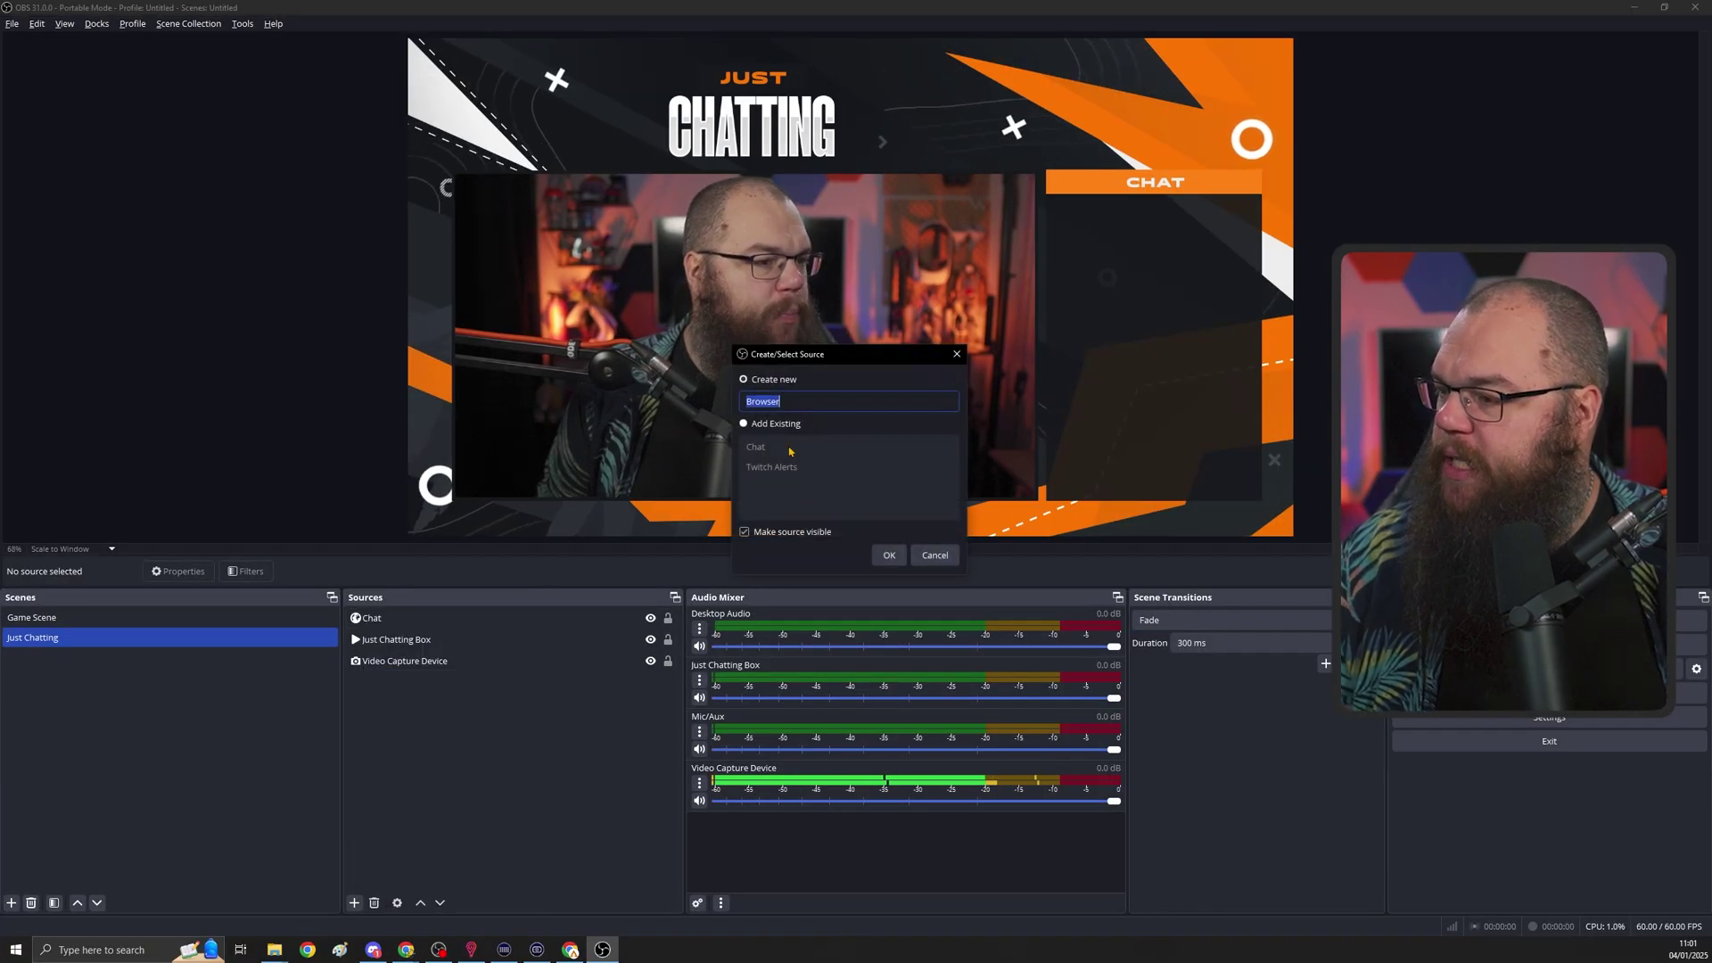
- Add the existing Twitch Alerts source to Just Chatting, then switch to Game Scene
{"action": "left_click", "coordinate": [879, 547]}
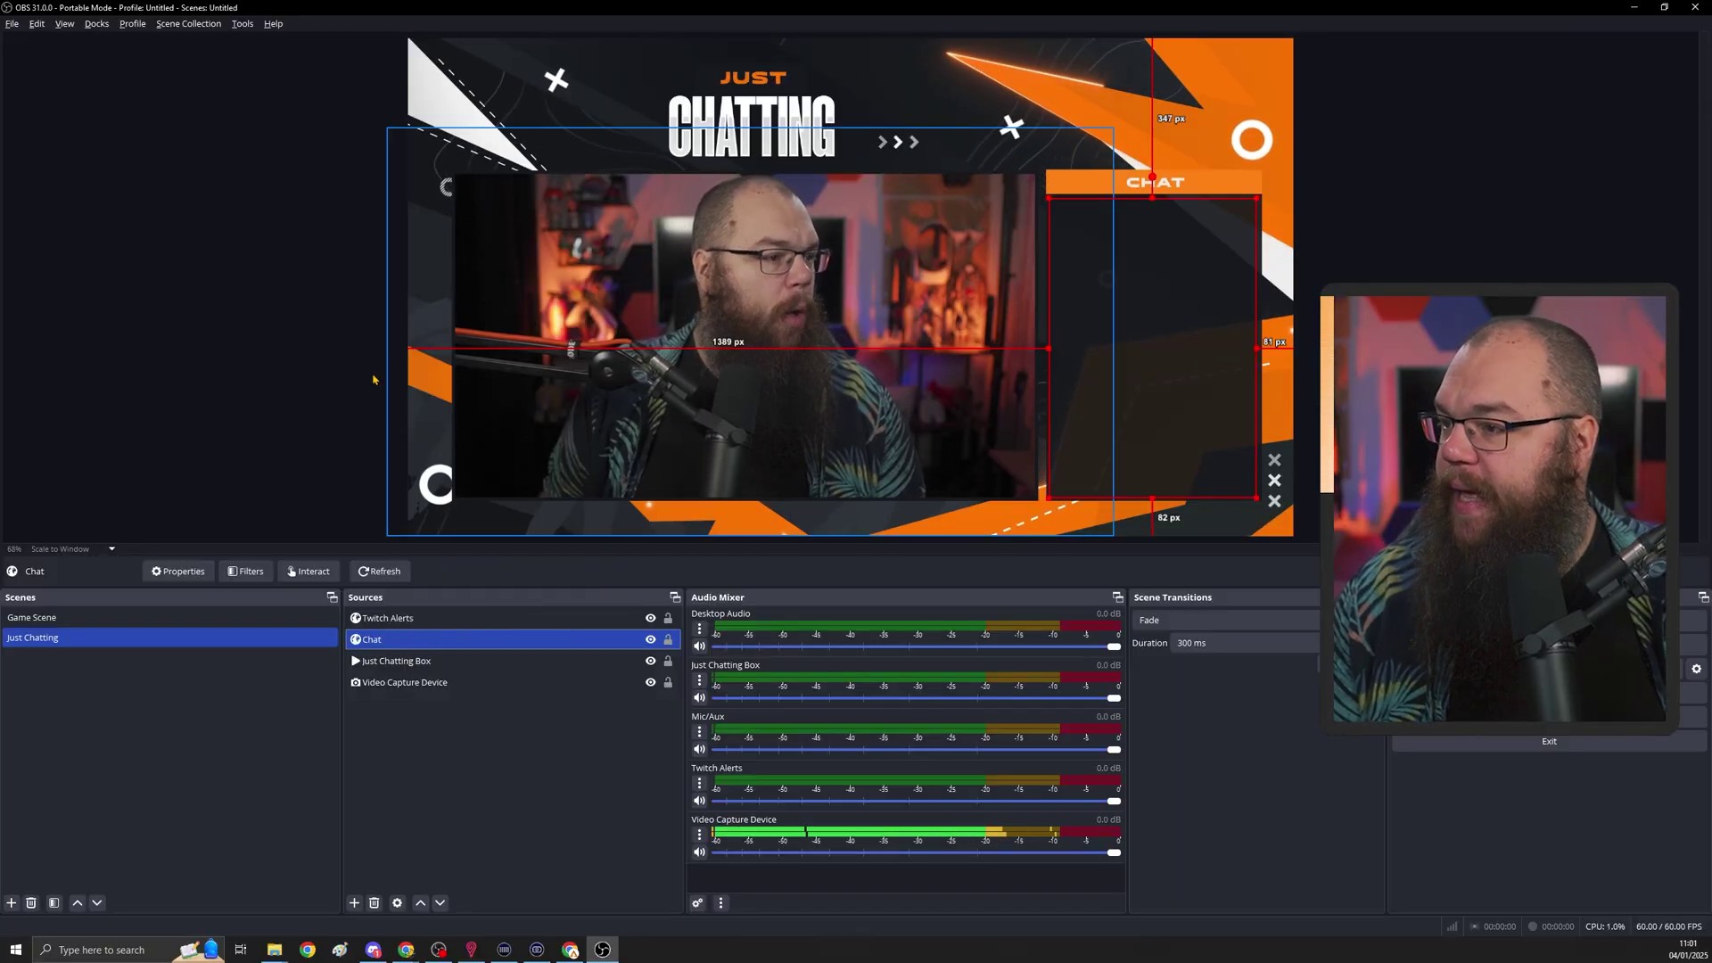
{"action": "left_click", "coordinate": [142, 617]}
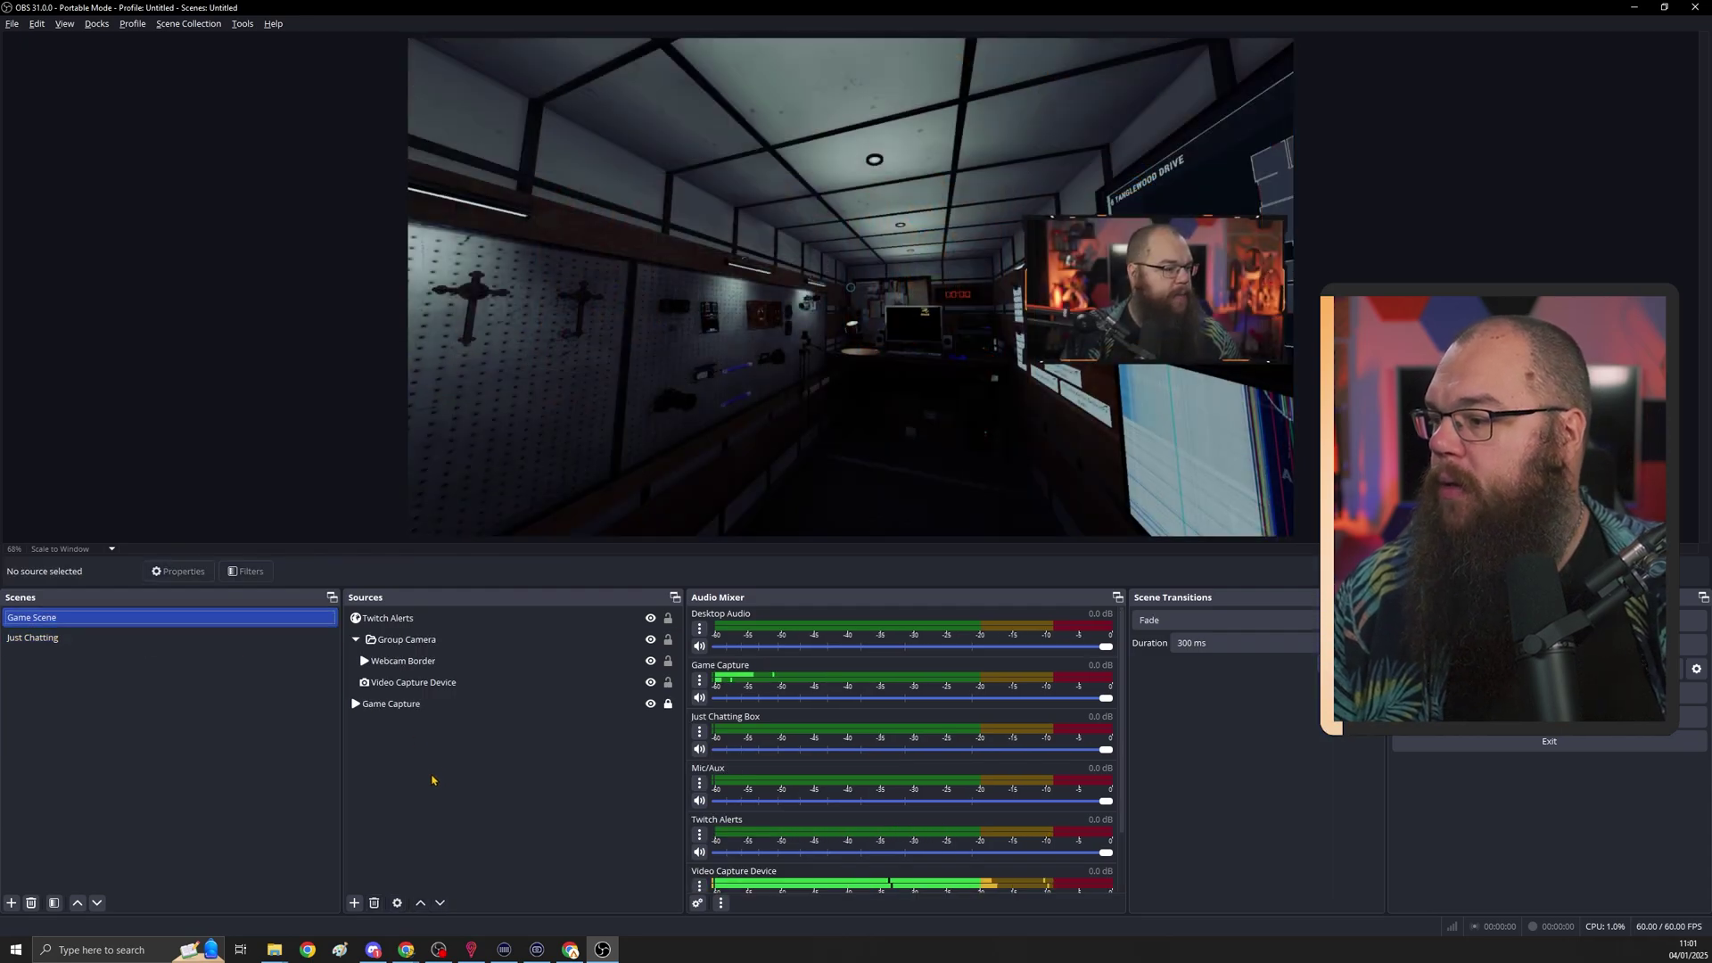
- Paste a reference of the Chat source into the Game Scene
{"action": "right_click", "coordinate": [408, 765]}
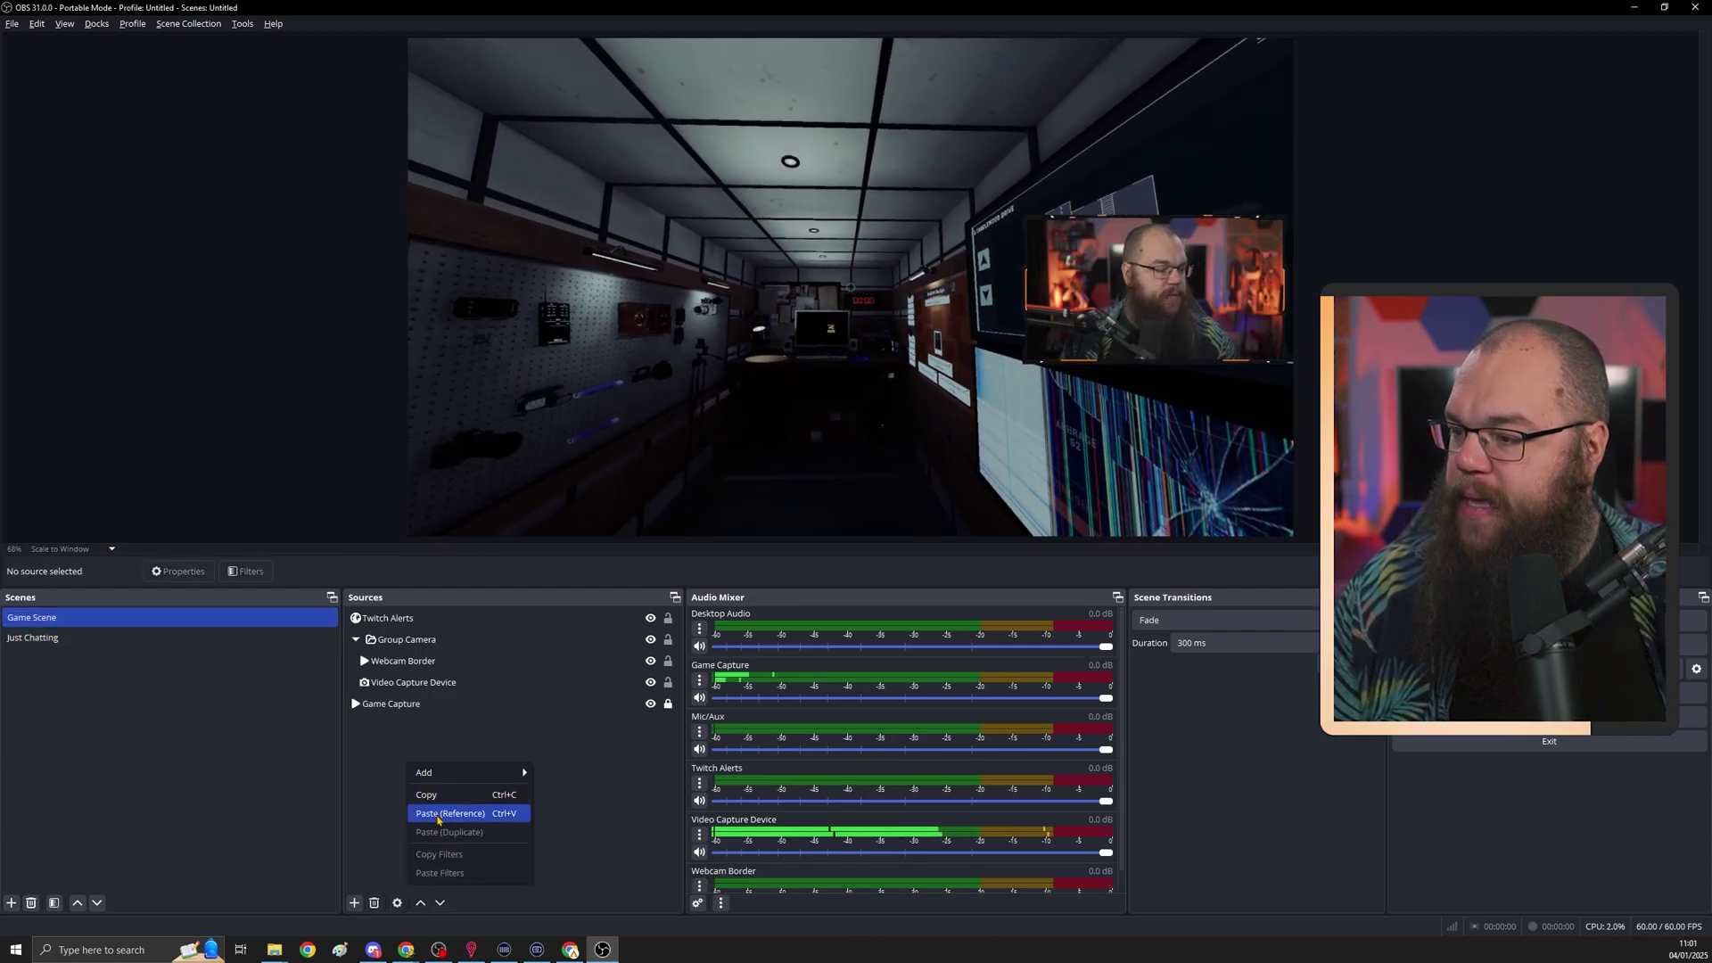
{"action": "left_click", "coordinate": [440, 814]}
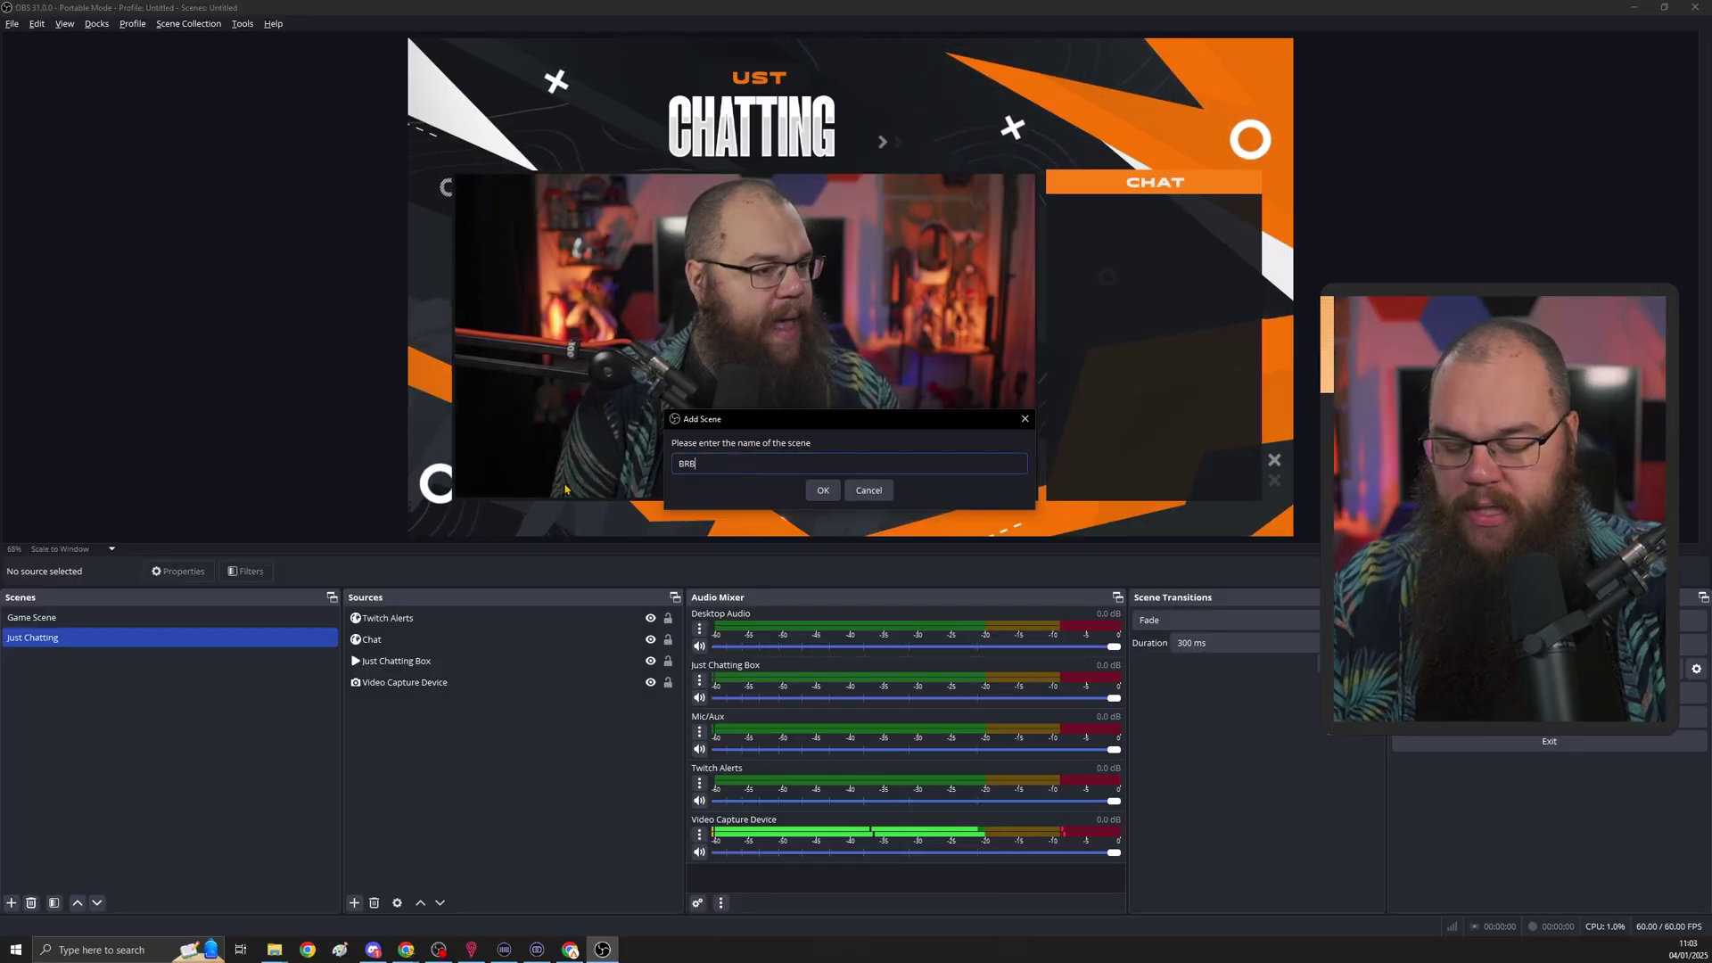
- Name the new scene BRB Scene and add a Media Source called BRB Video
{"action": "type", "text": "cene"}
{"action": "key", "text": "Return"}
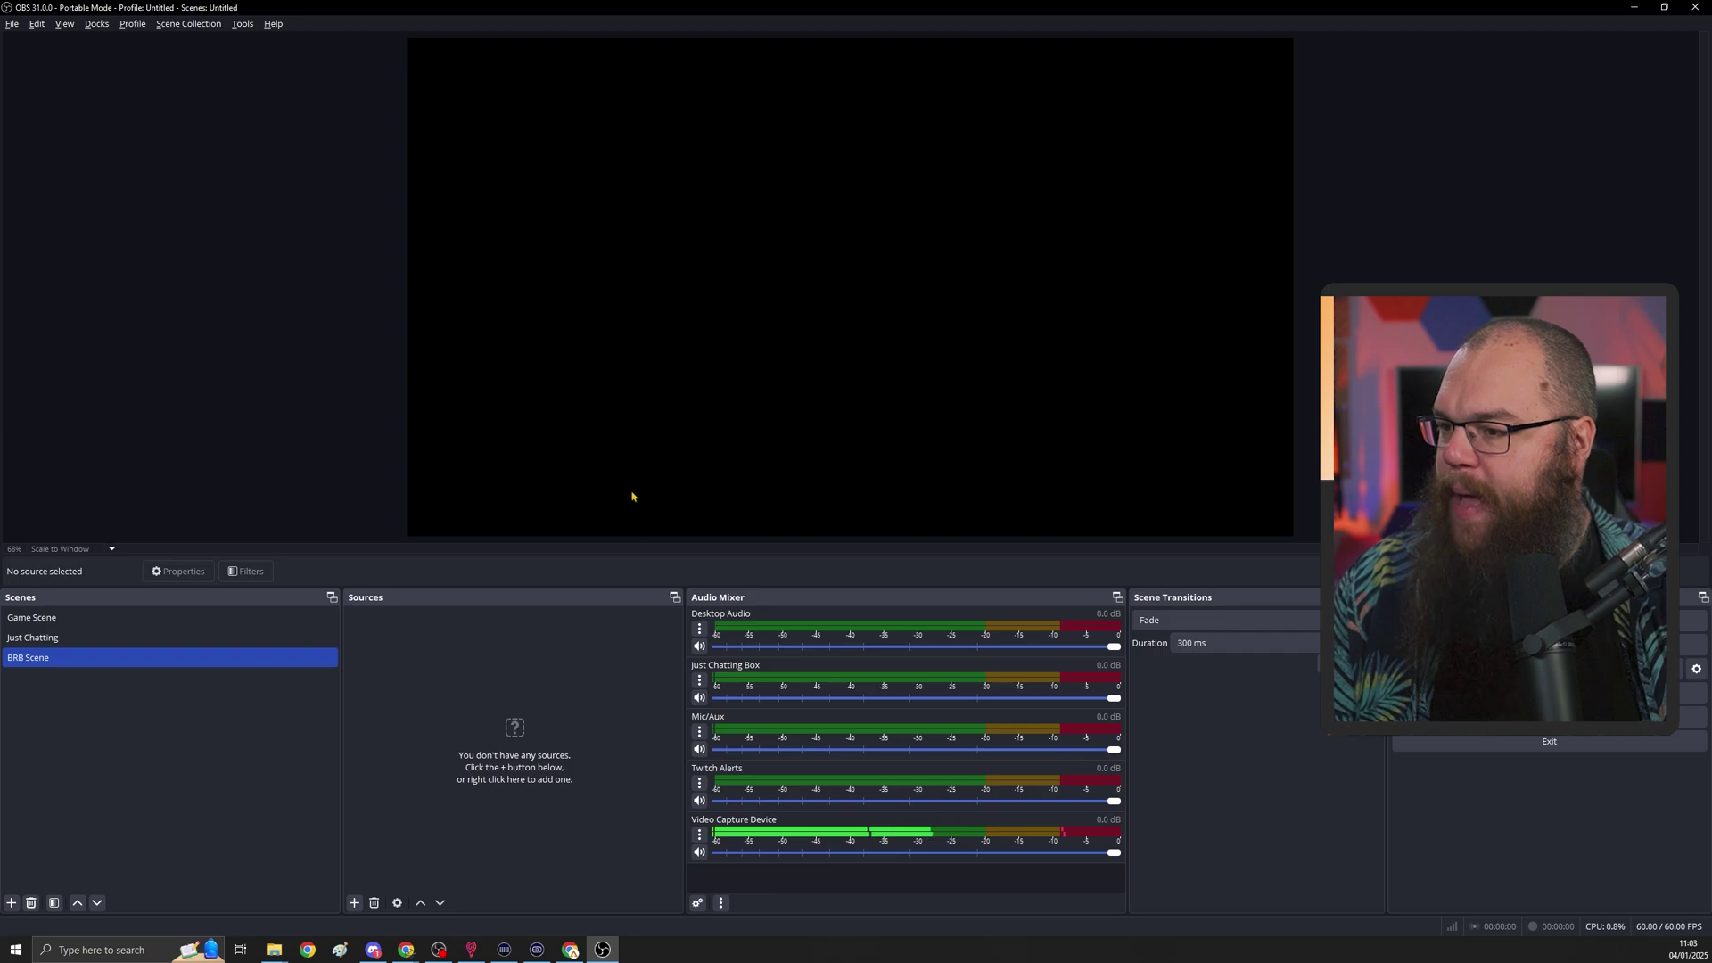
{"action": "left_click", "coordinate": [356, 903]}
{"action": "left_click", "coordinate": [397, 752]}
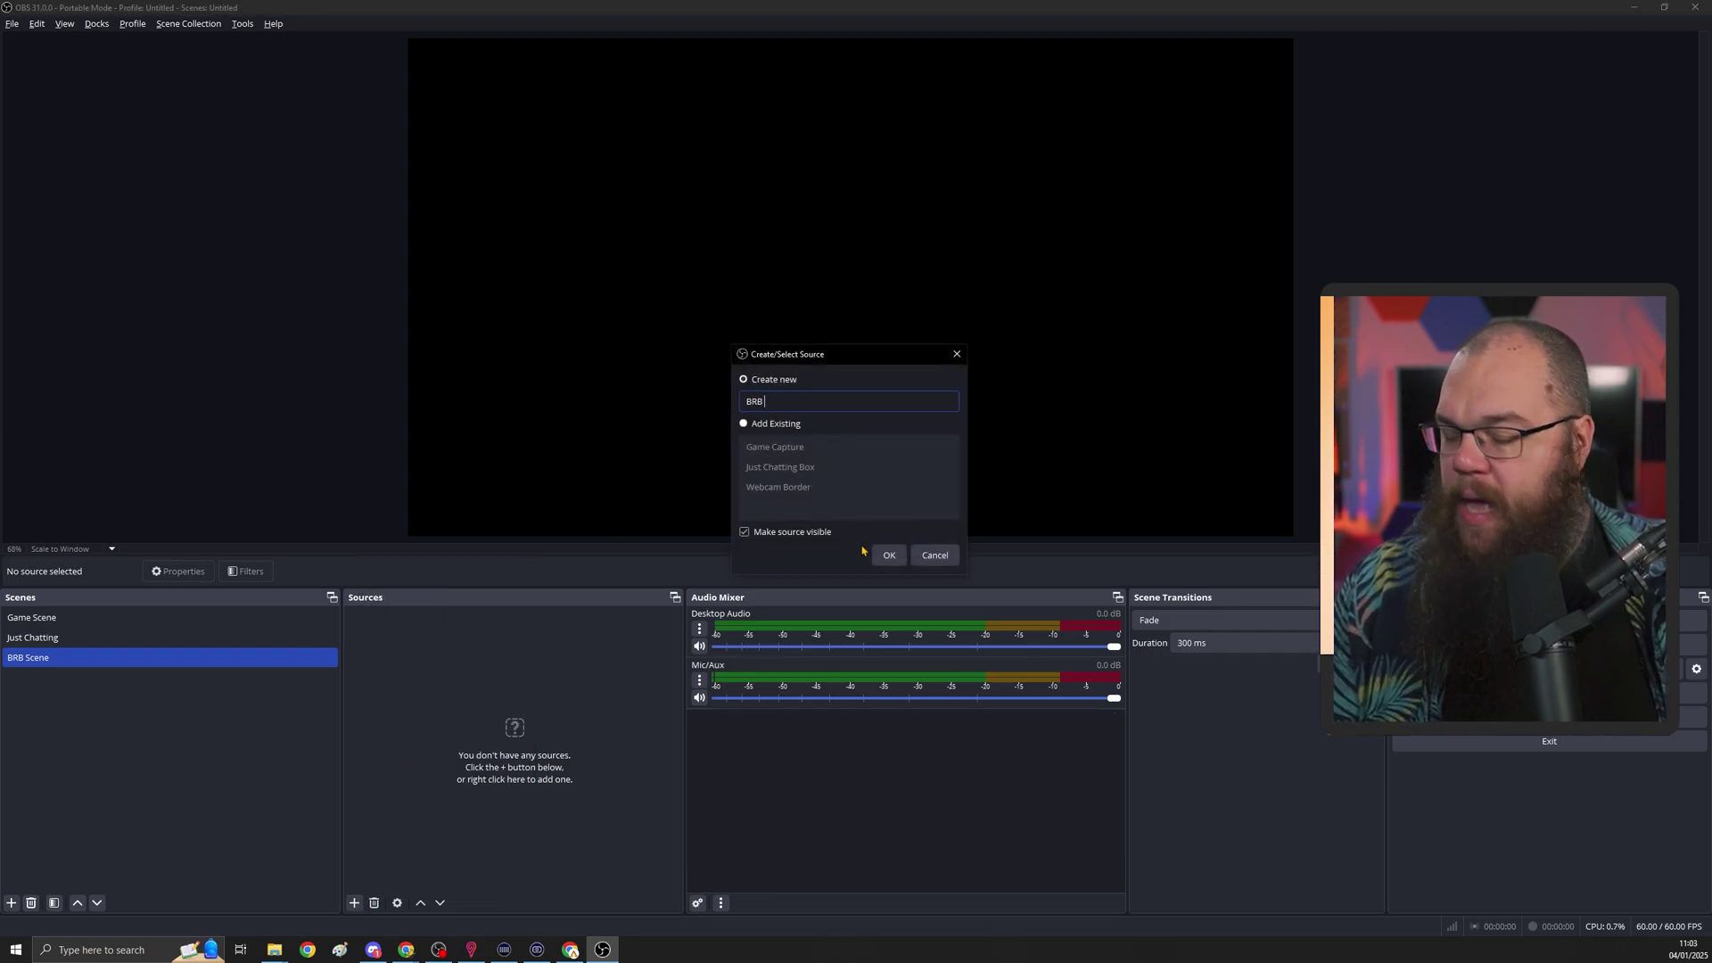
{"action": "type", "text": "BRB Video"}
{"action": "left_click", "coordinate": [888, 554]}
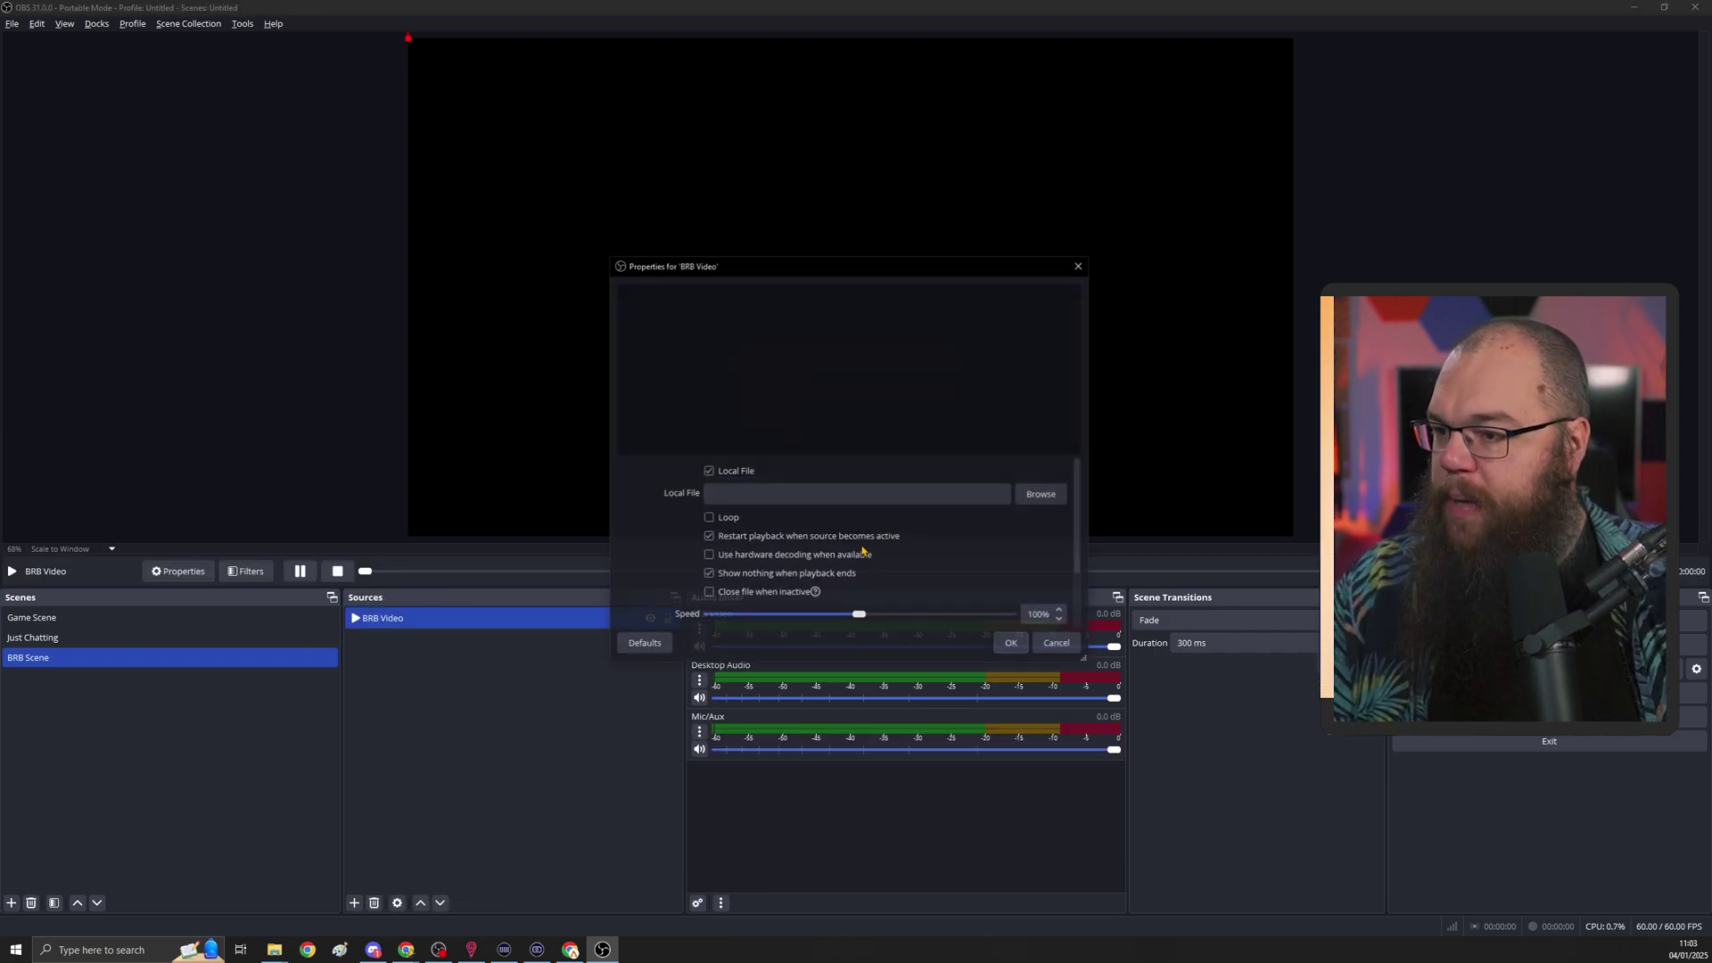
- Set BRB Video's file to brb (1).mp4 and confirm its settings
{"action": "left_click", "coordinate": [1040, 493]}
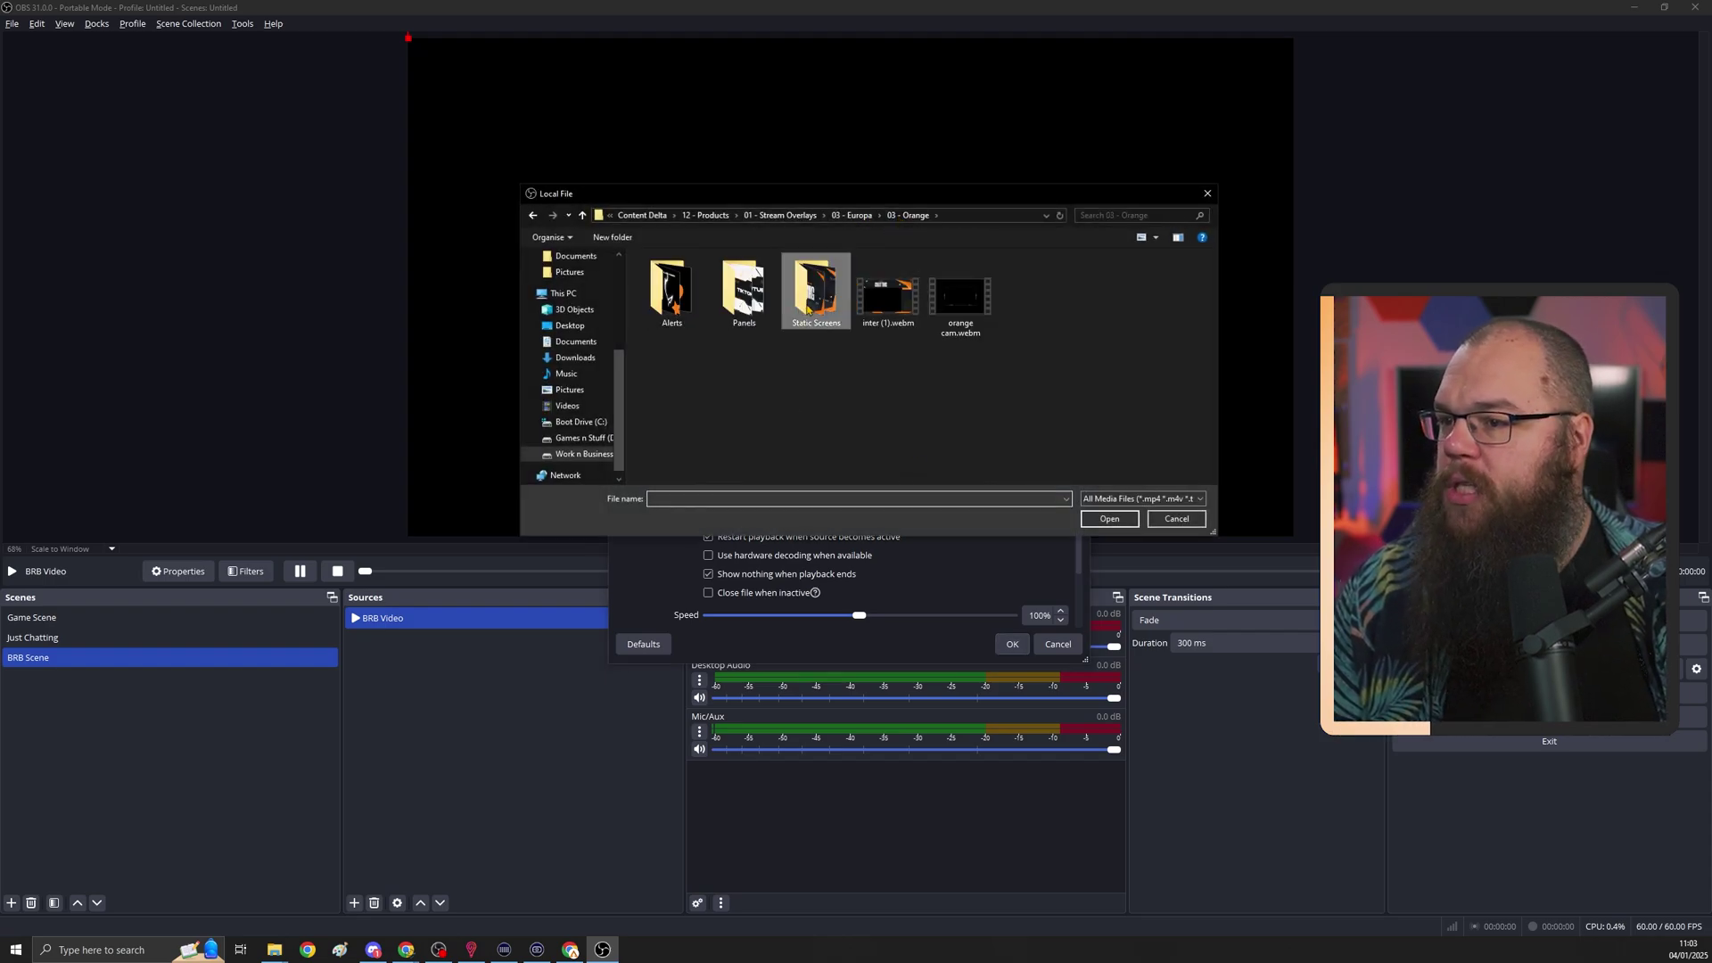
{"action": "double_click", "coordinate": [671, 298]}
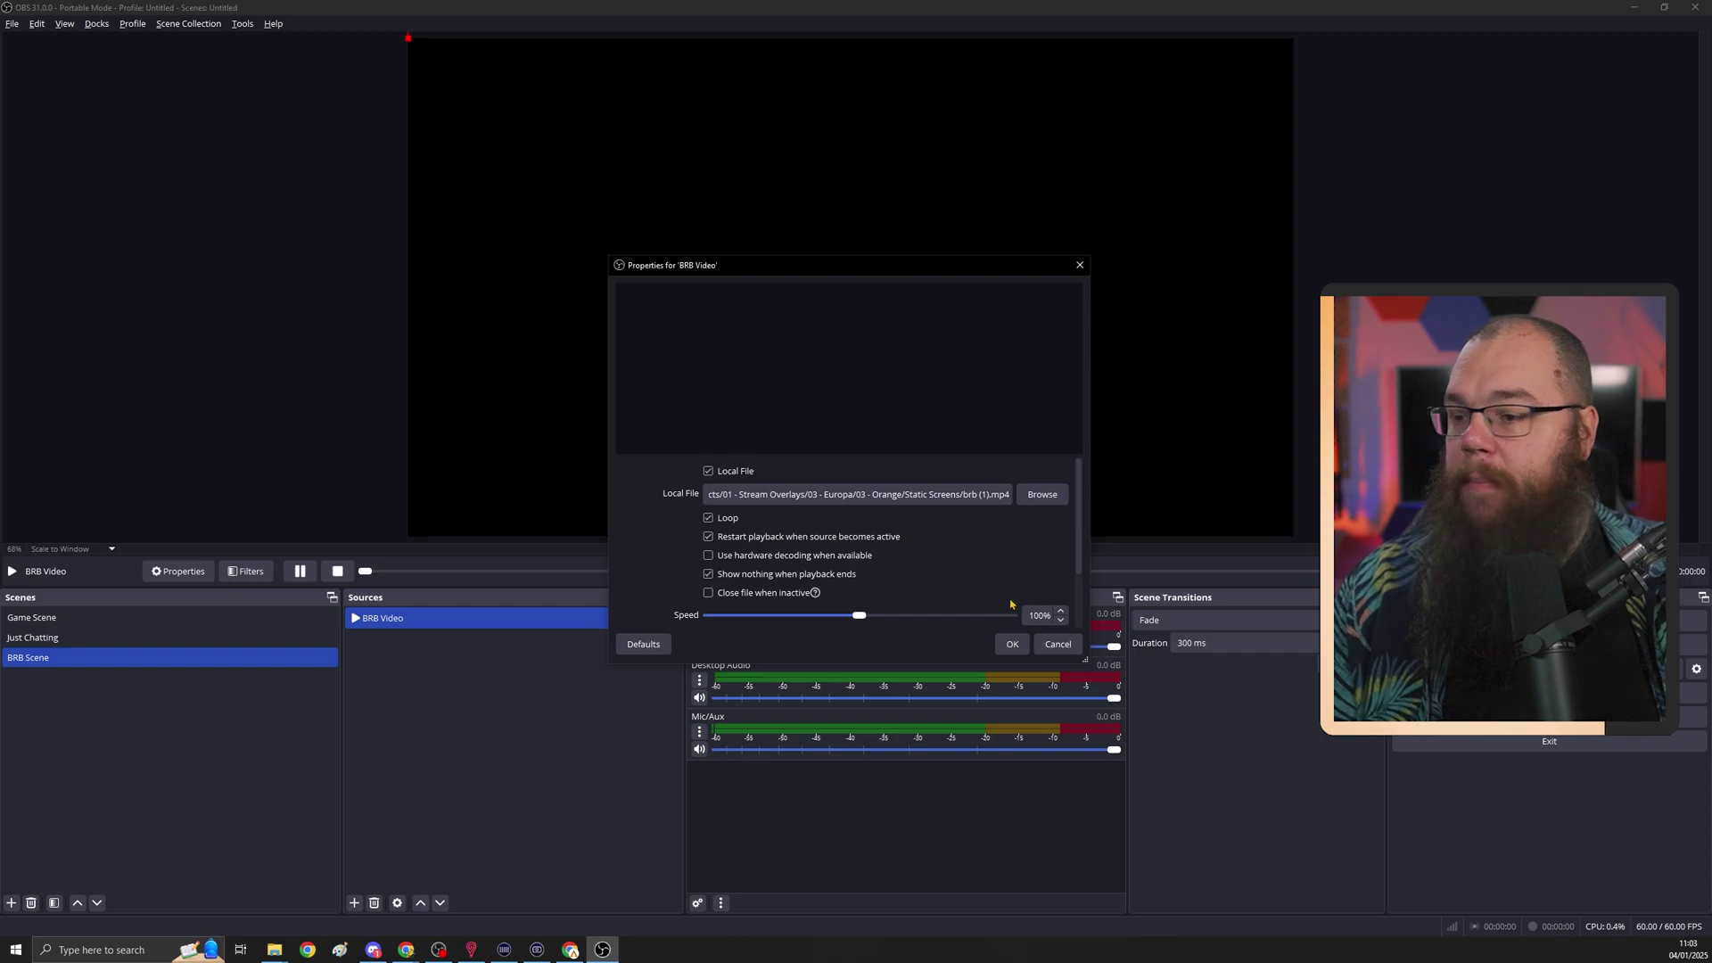
{"action": "left_click", "coordinate": [1013, 643]}
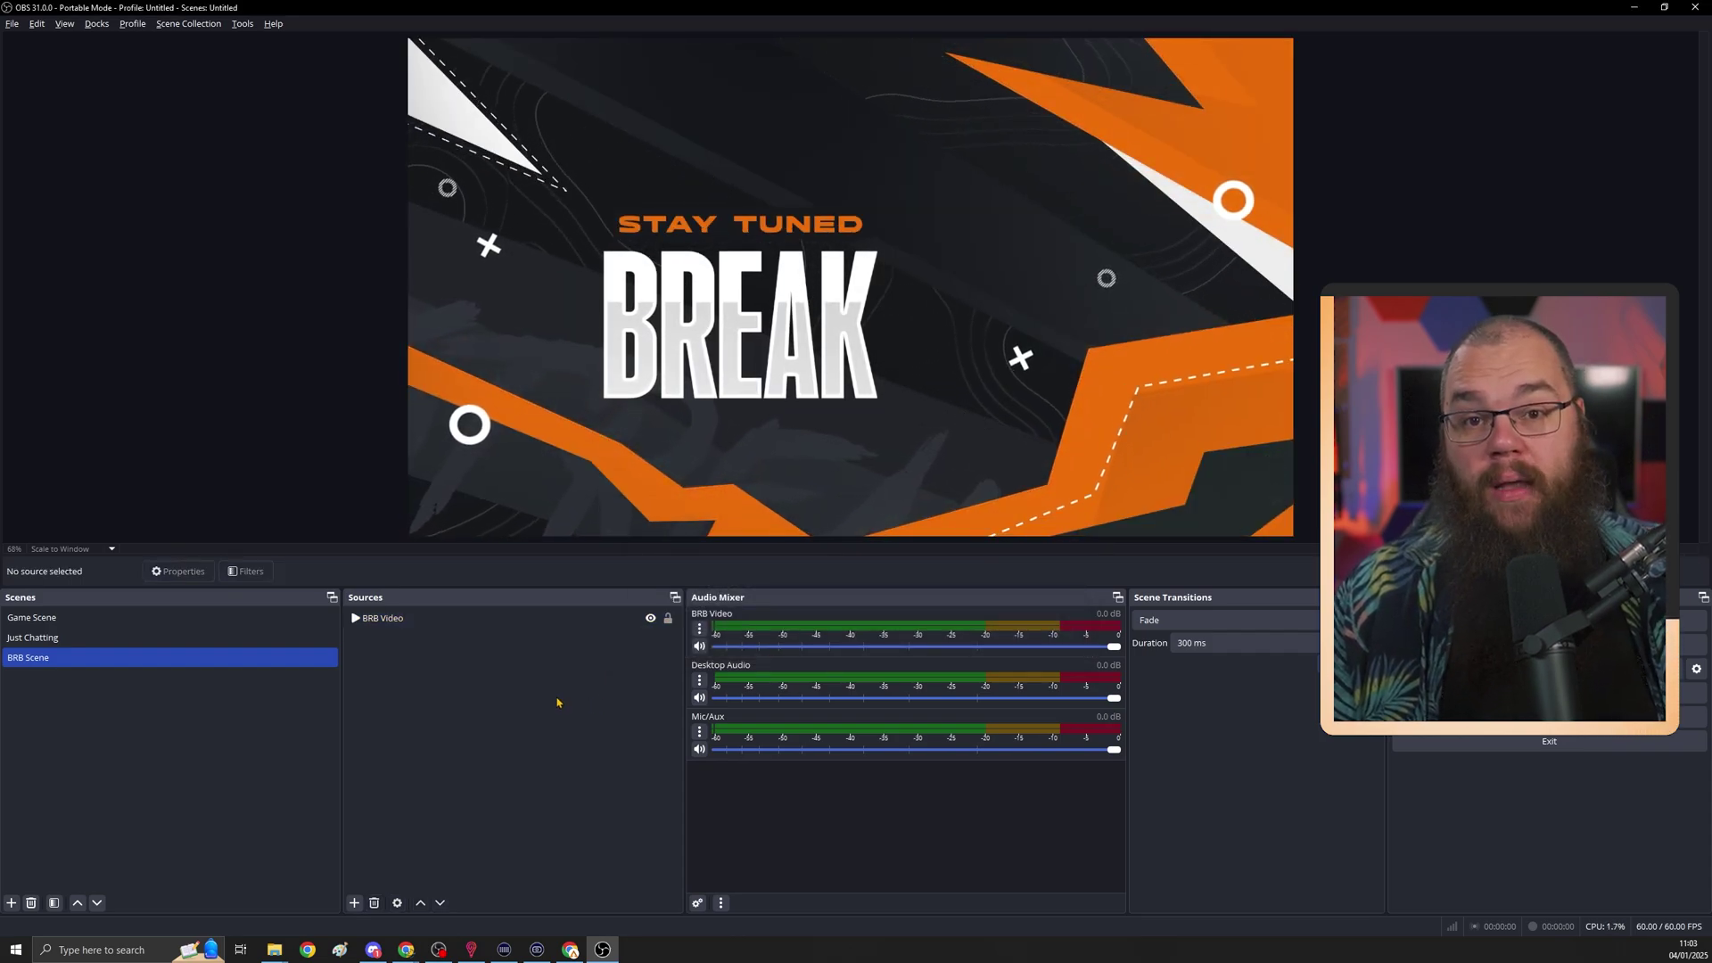
- Copy the Chat source from Just Chatting and paste it into BRB Scene
{"action": "left_click", "coordinate": [98, 637]}
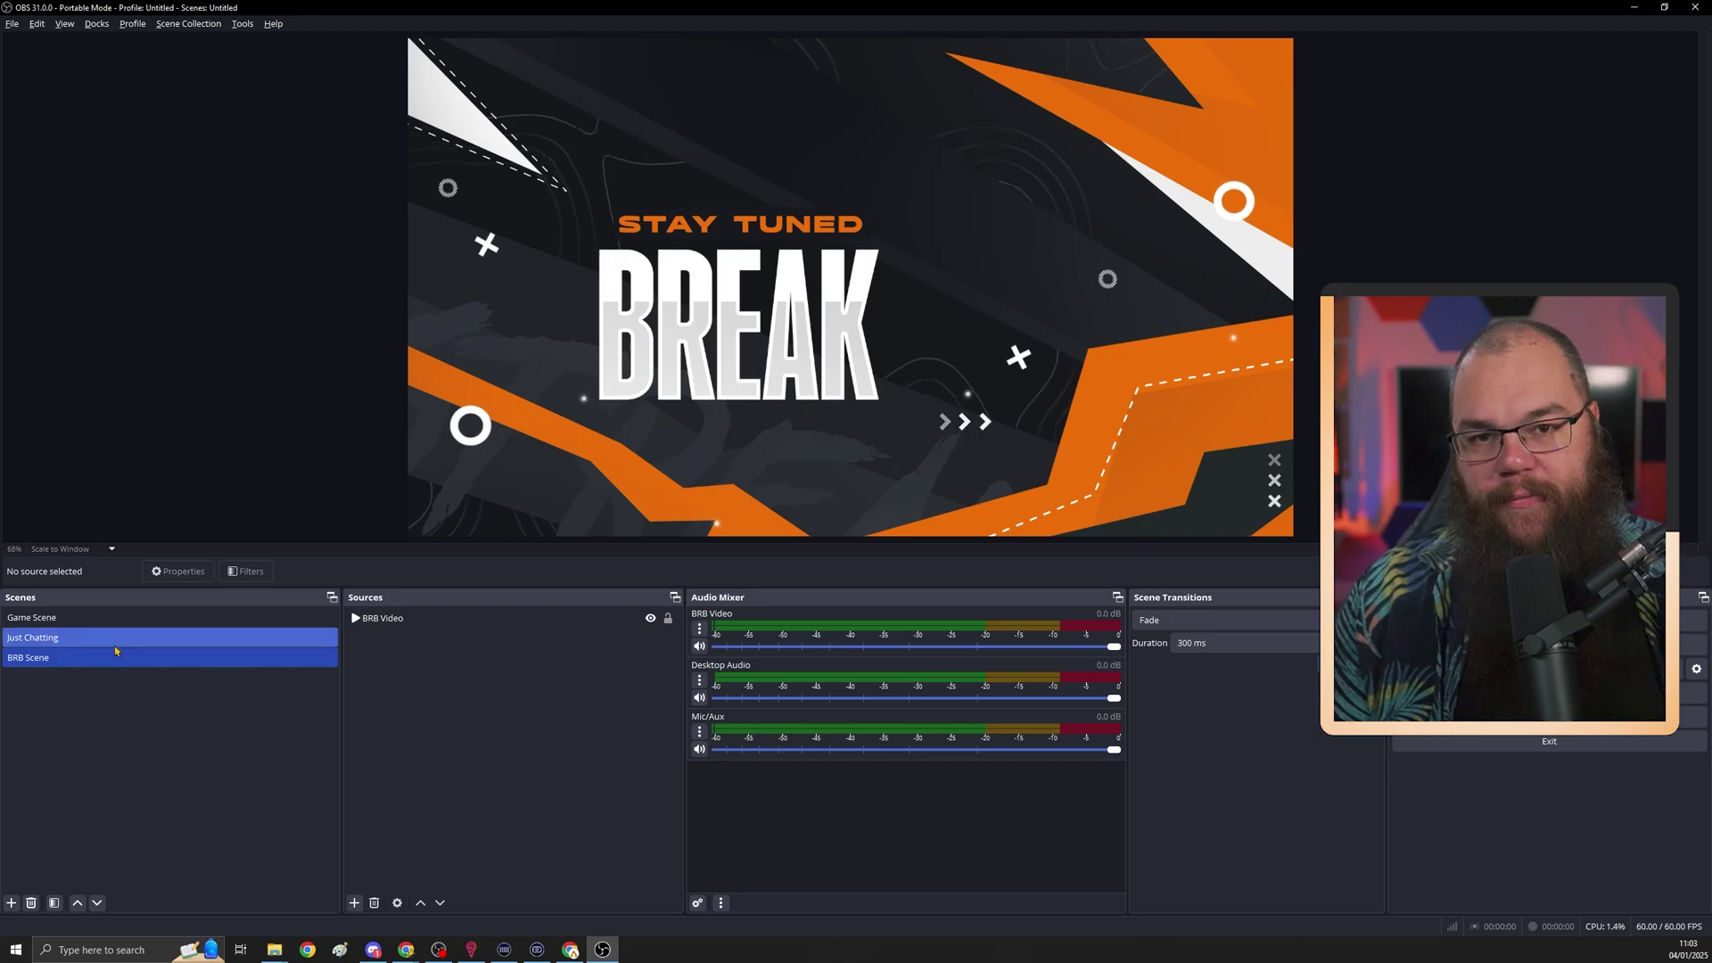
{"action": "left_click", "coordinate": [405, 639]}
{"action": "right_click", "coordinate": [400, 642]}
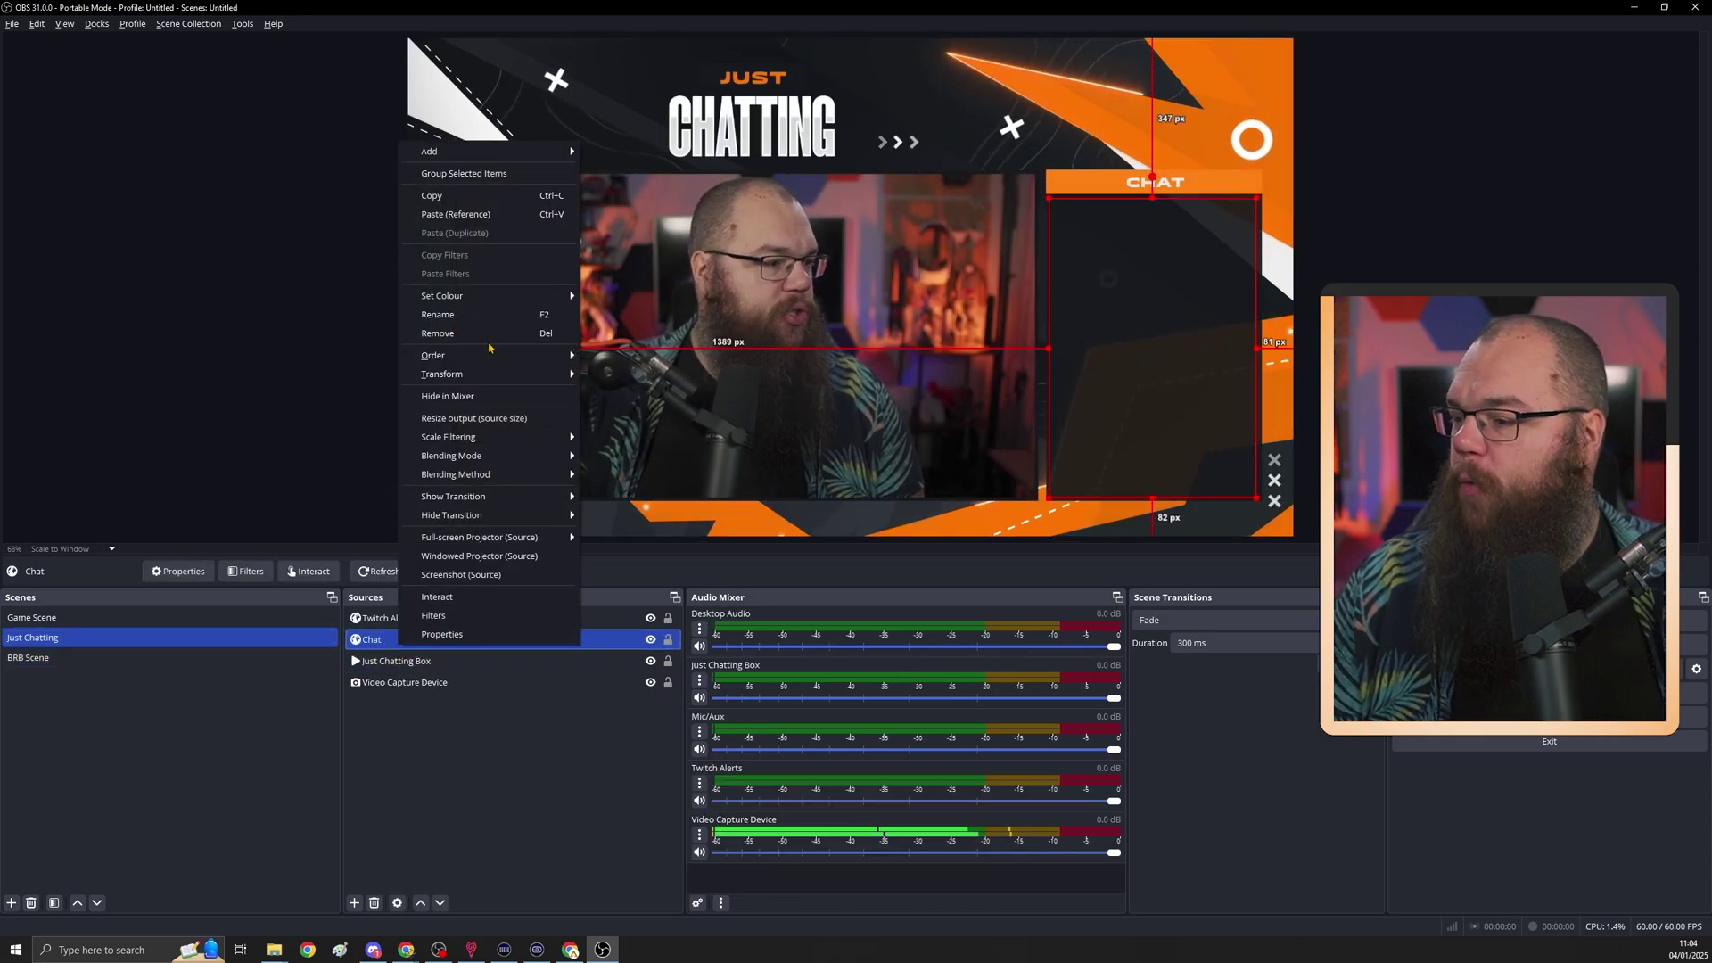
{"action": "left_click", "coordinate": [432, 195]}
{"action": "left_click", "coordinate": [31, 658]}
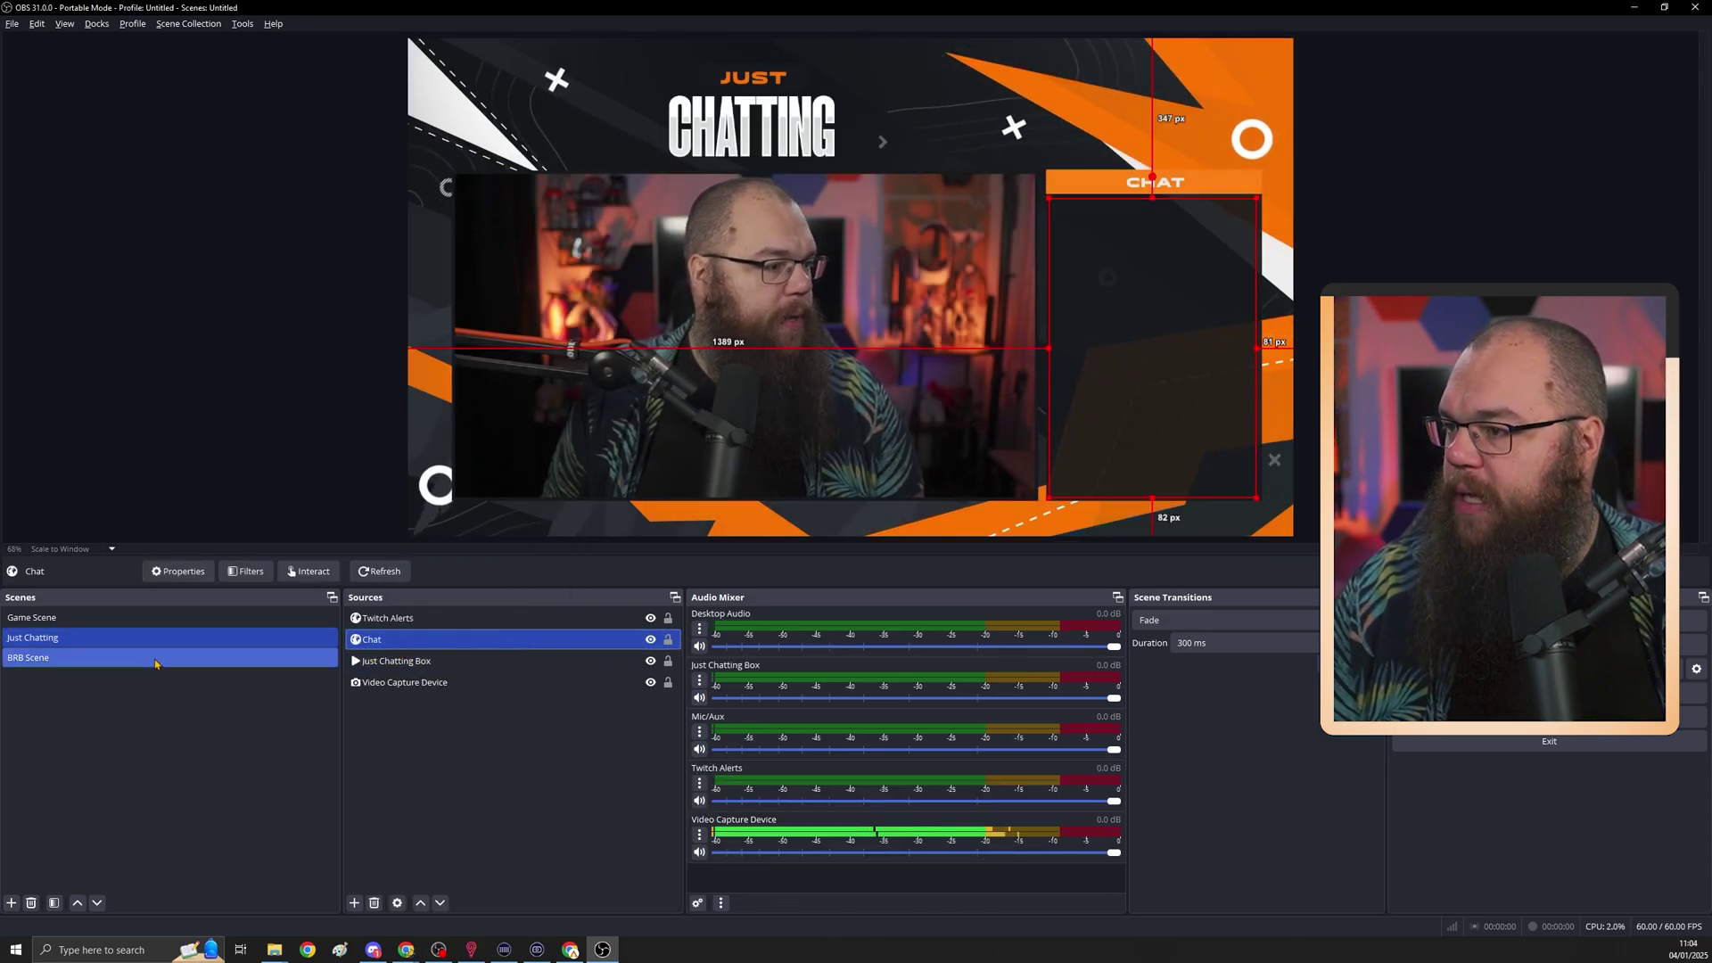
{"action": "right_click", "coordinate": [473, 698]}
{"action": "left_click", "coordinate": [535, 726]}
- Move the chat box left and enlarge it on the break screen, then deselect it
{"action": "left_click_drag", "start_coordinate": [1176, 267], "coordinate": [1116, 259]}
{"action": "left_click_drag", "start_coordinate": [1196, 190], "coordinate": [1181, 224]}
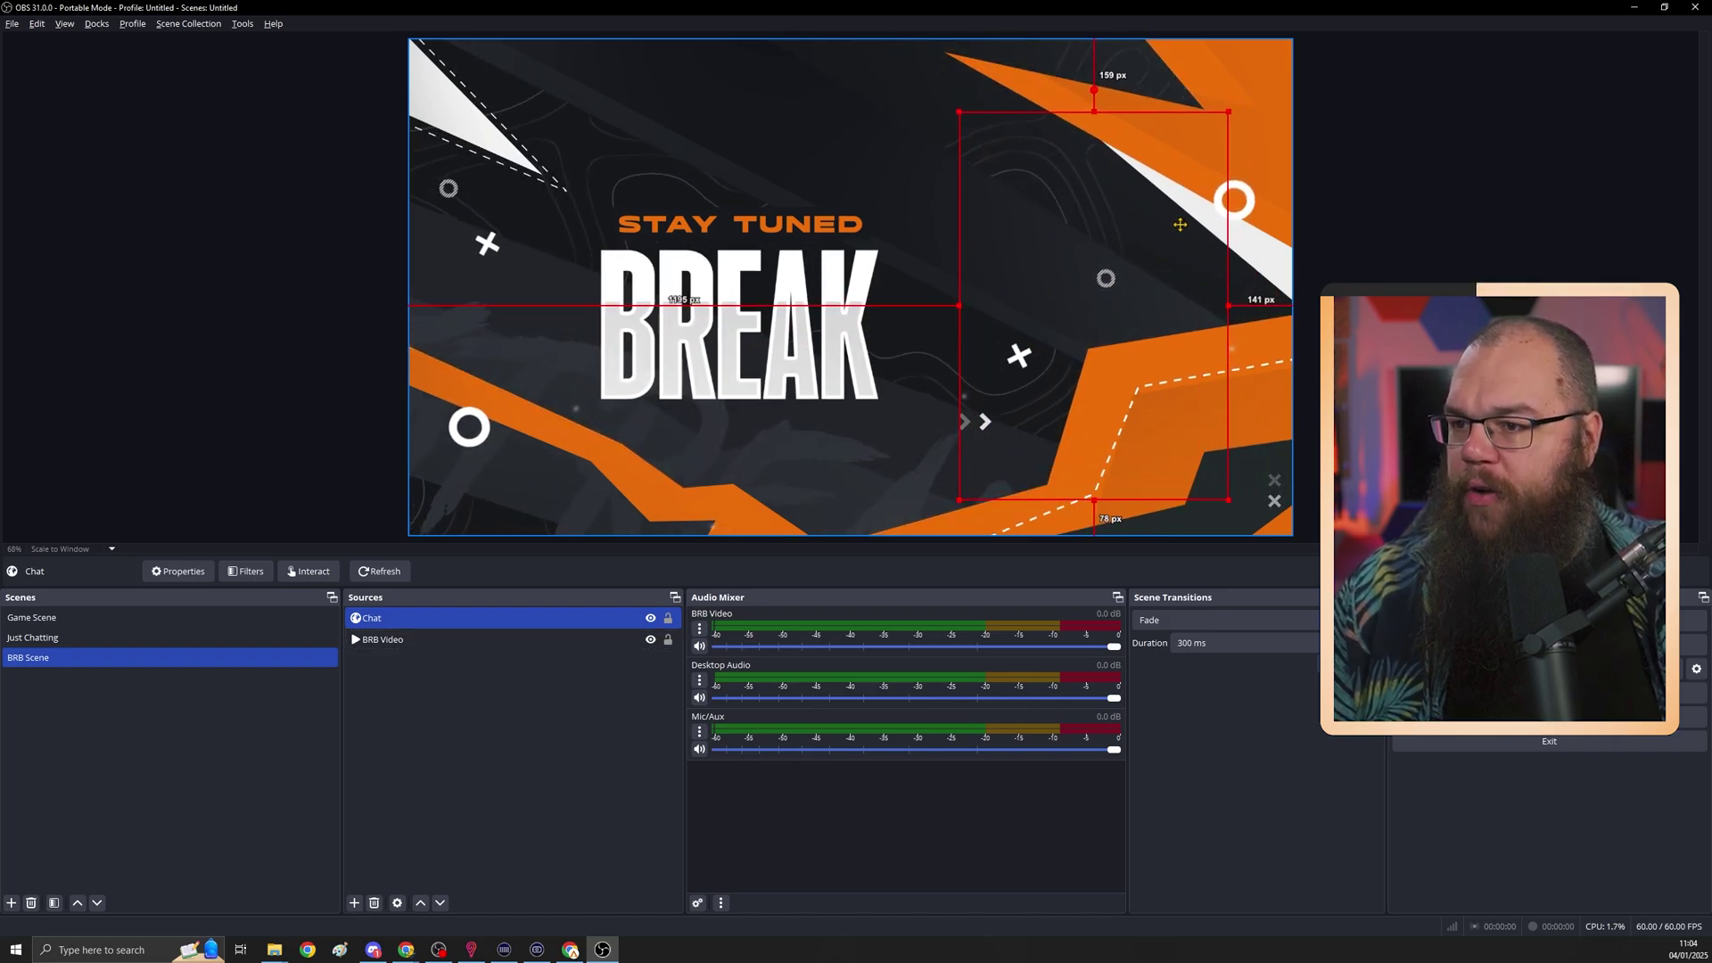
{"action": "left_click", "coordinate": [1306, 268]}
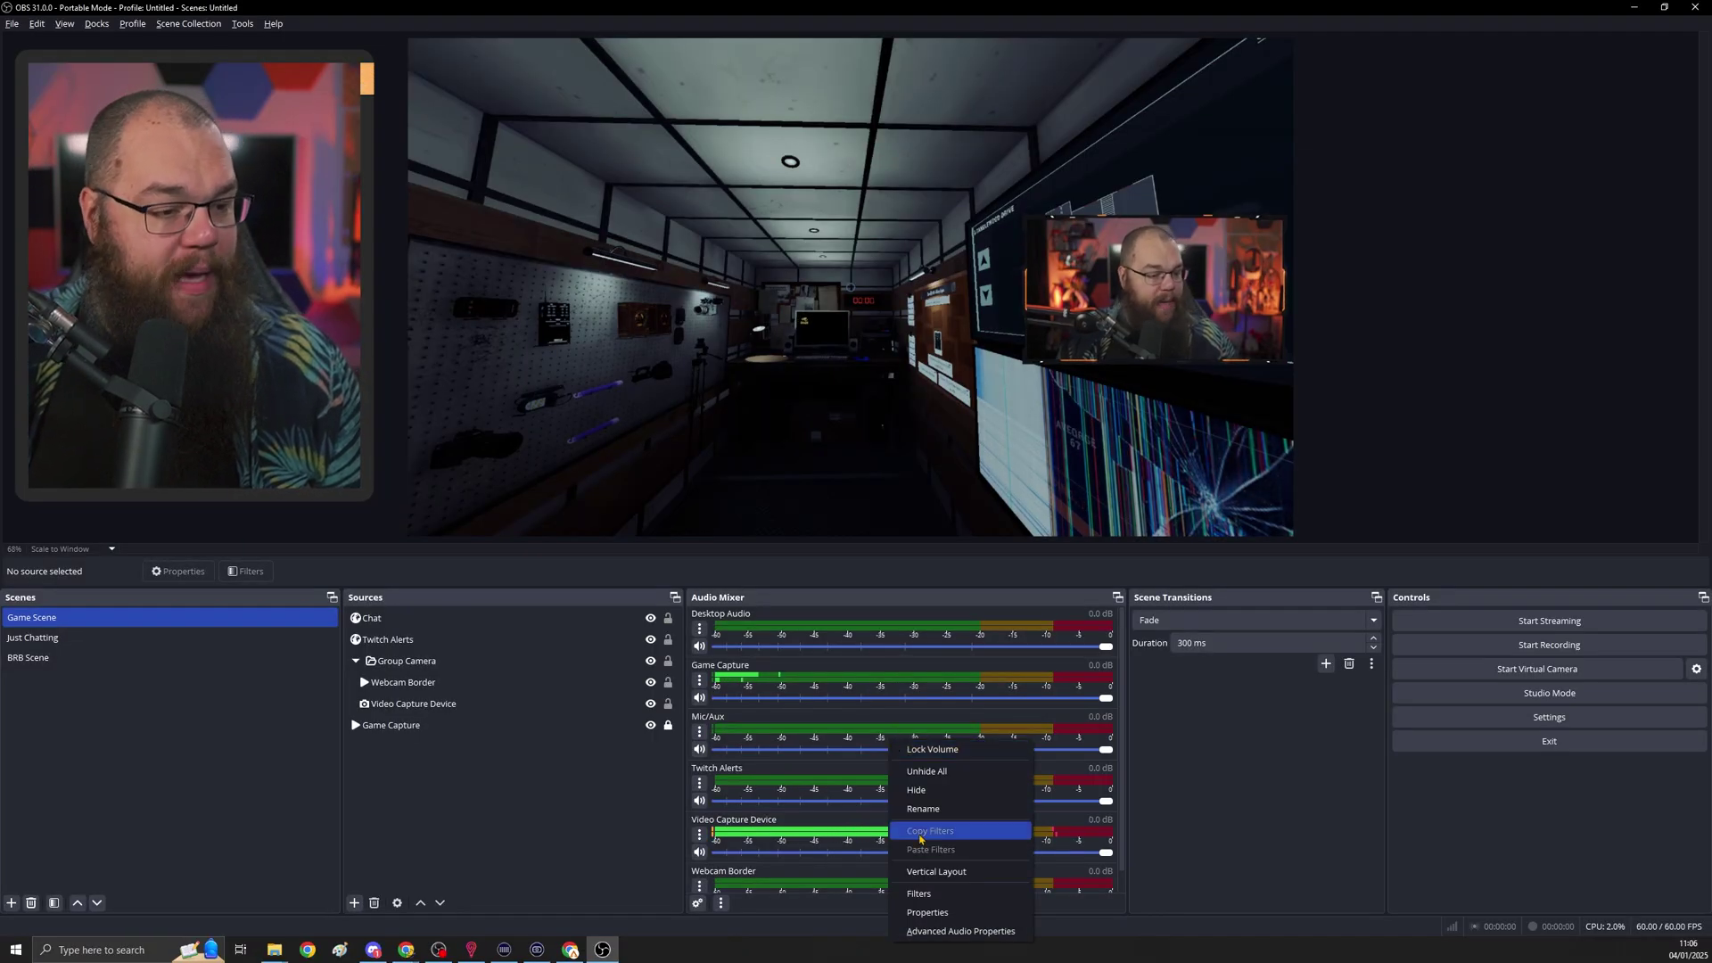
- Switch the Audio Mixer to a vertical fader layout
{"action": "left_click", "coordinate": [927, 872]}
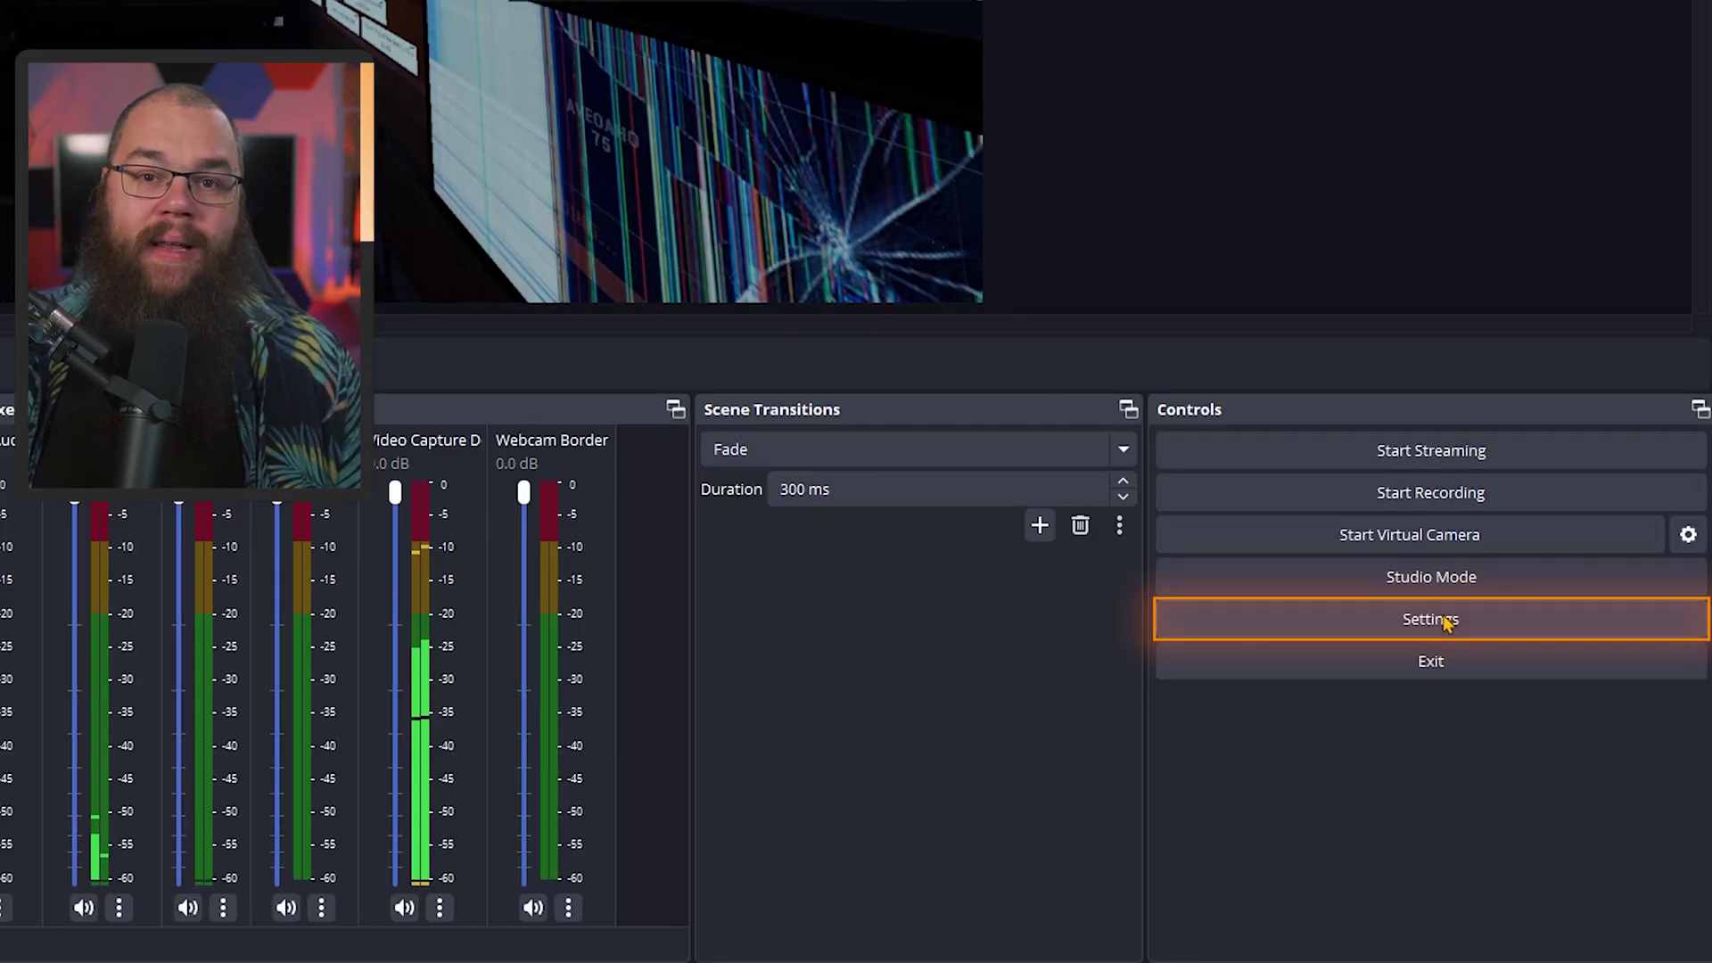
- In Audio settings, keep Desktop Audio on Default and set Mic/Auxiliary Audio to DLZ Creator 1-2
{"action": "left_click", "coordinate": [1452, 617]}
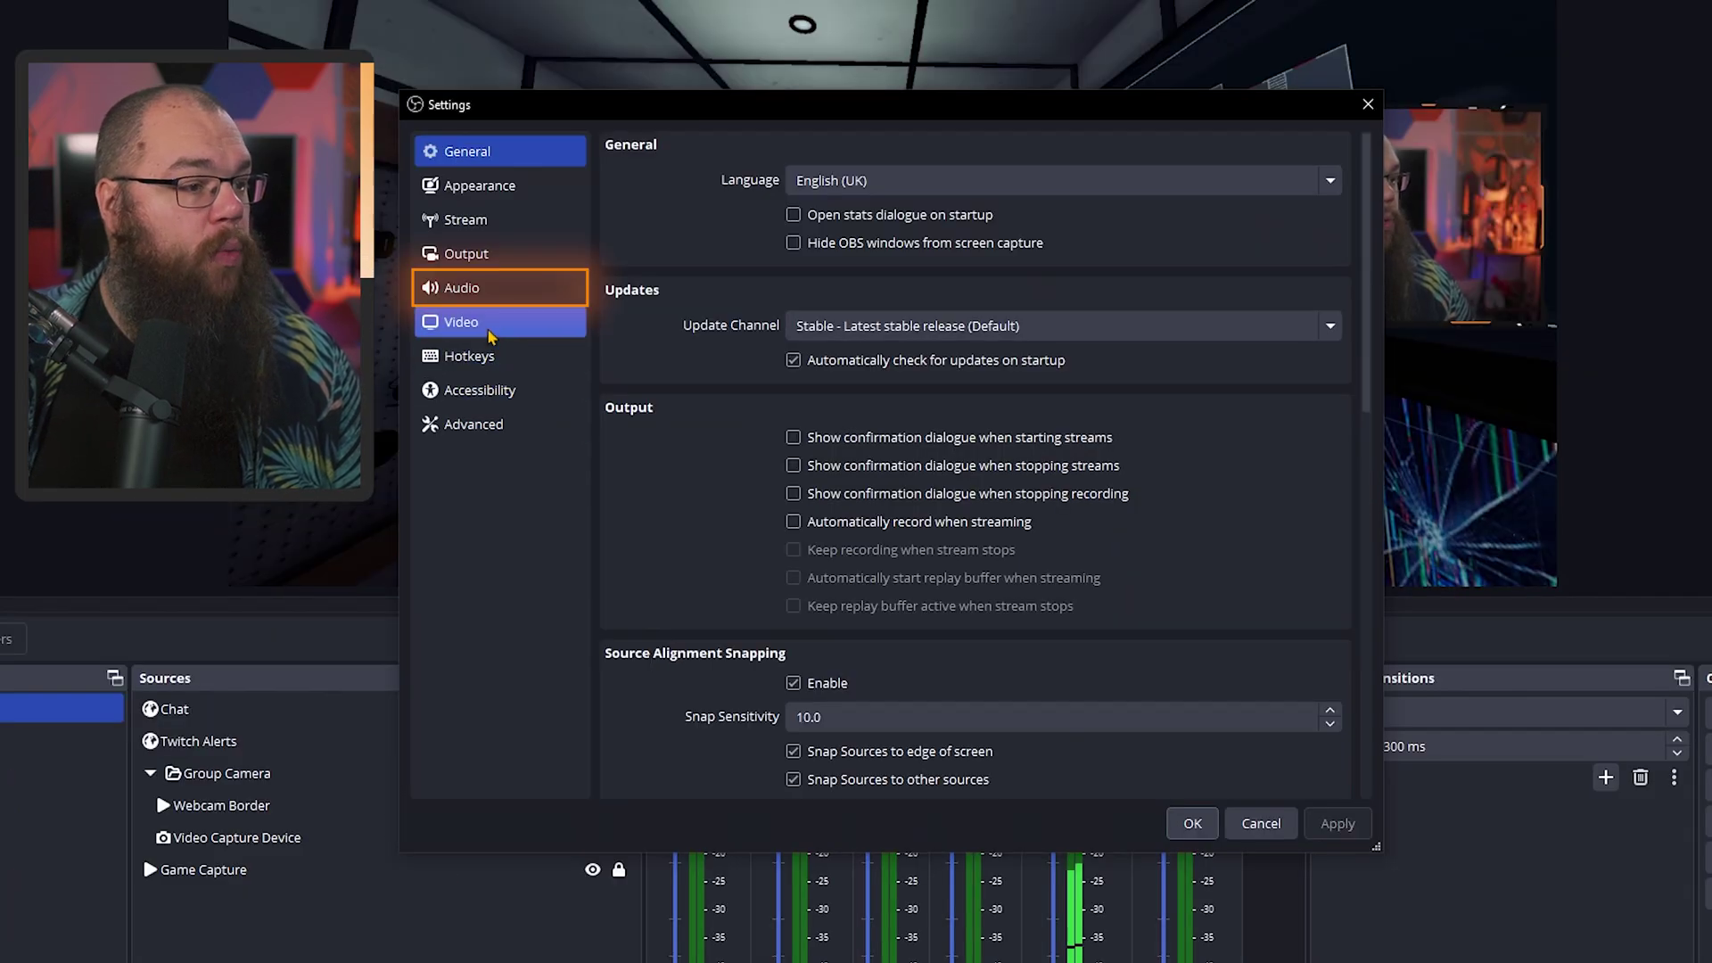
{"action": "left_click", "coordinate": [462, 287]}
{"action": "left_click", "coordinate": [816, 321]}
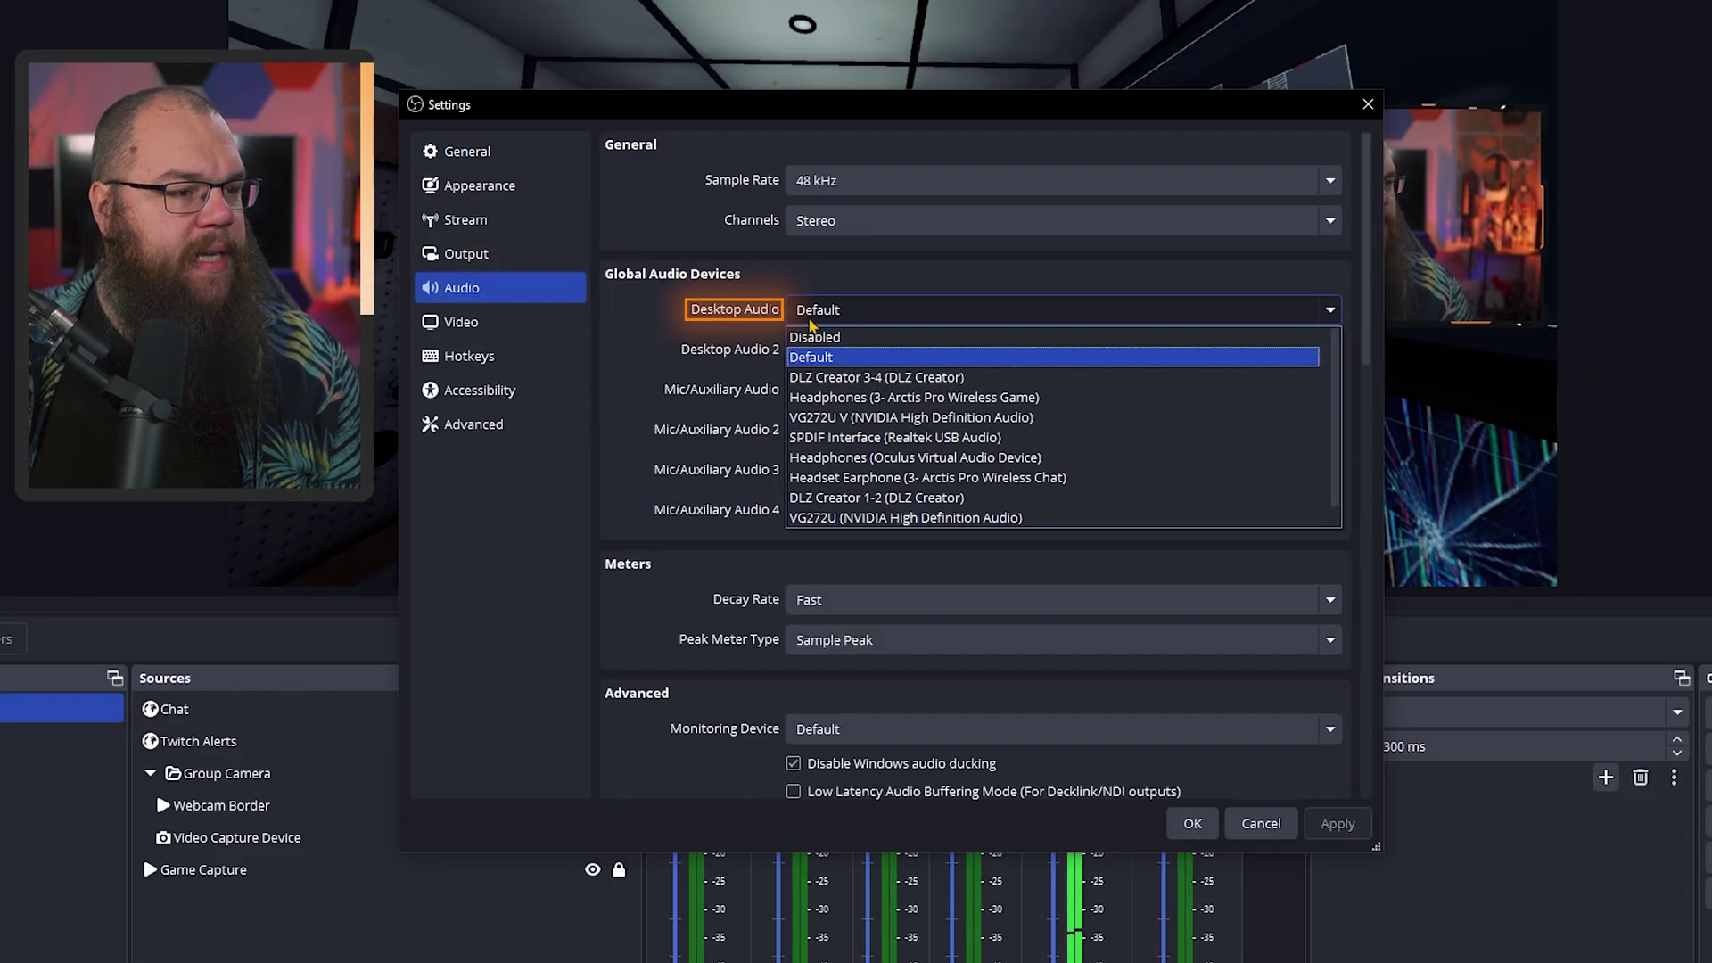
{"action": "left_click", "coordinate": [853, 358]}
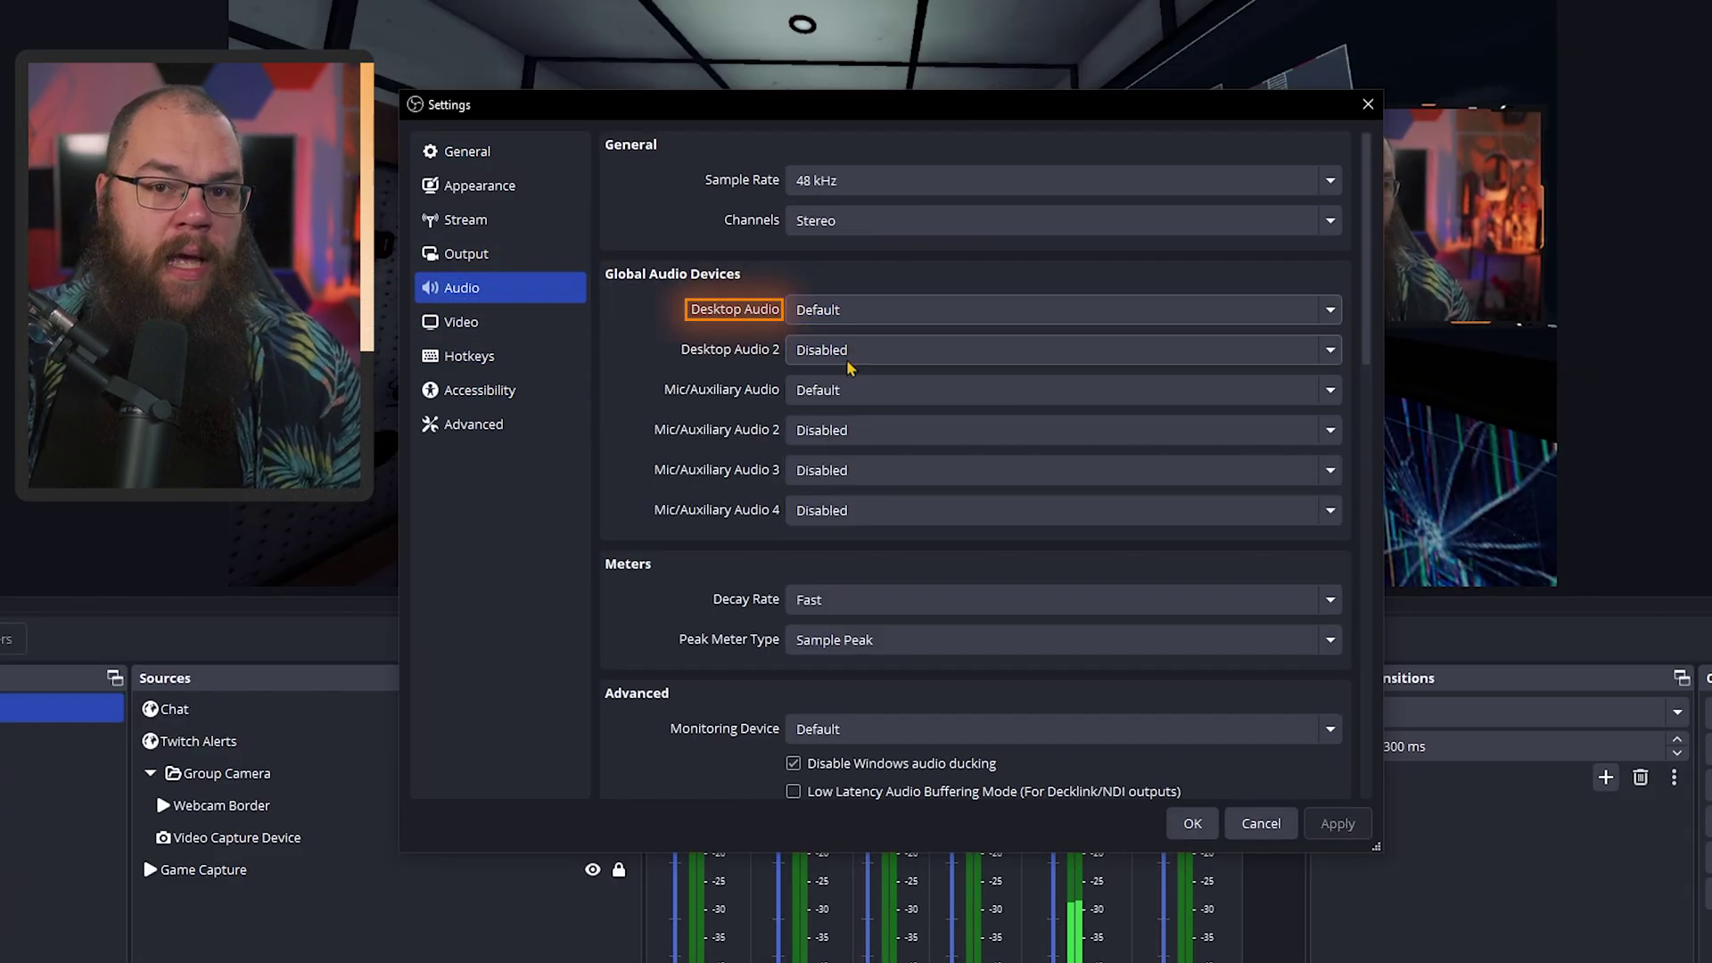
{"action": "left_click", "coordinate": [842, 398]}
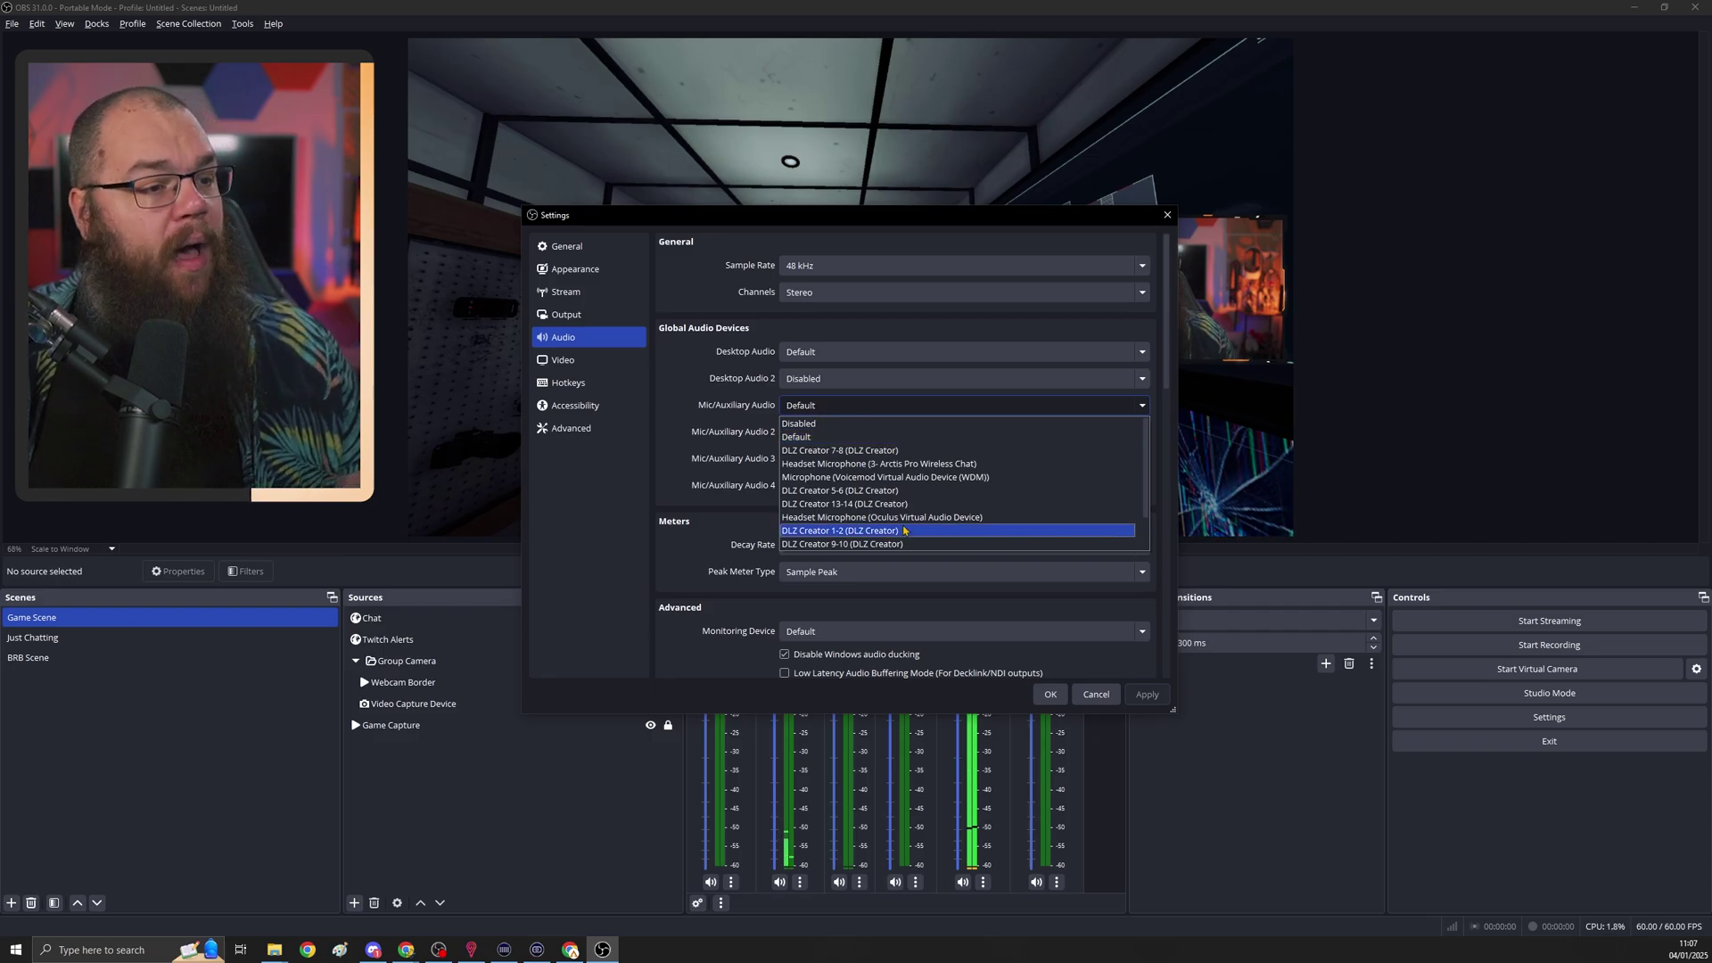
{"action": "left_click", "coordinate": [899, 531]}
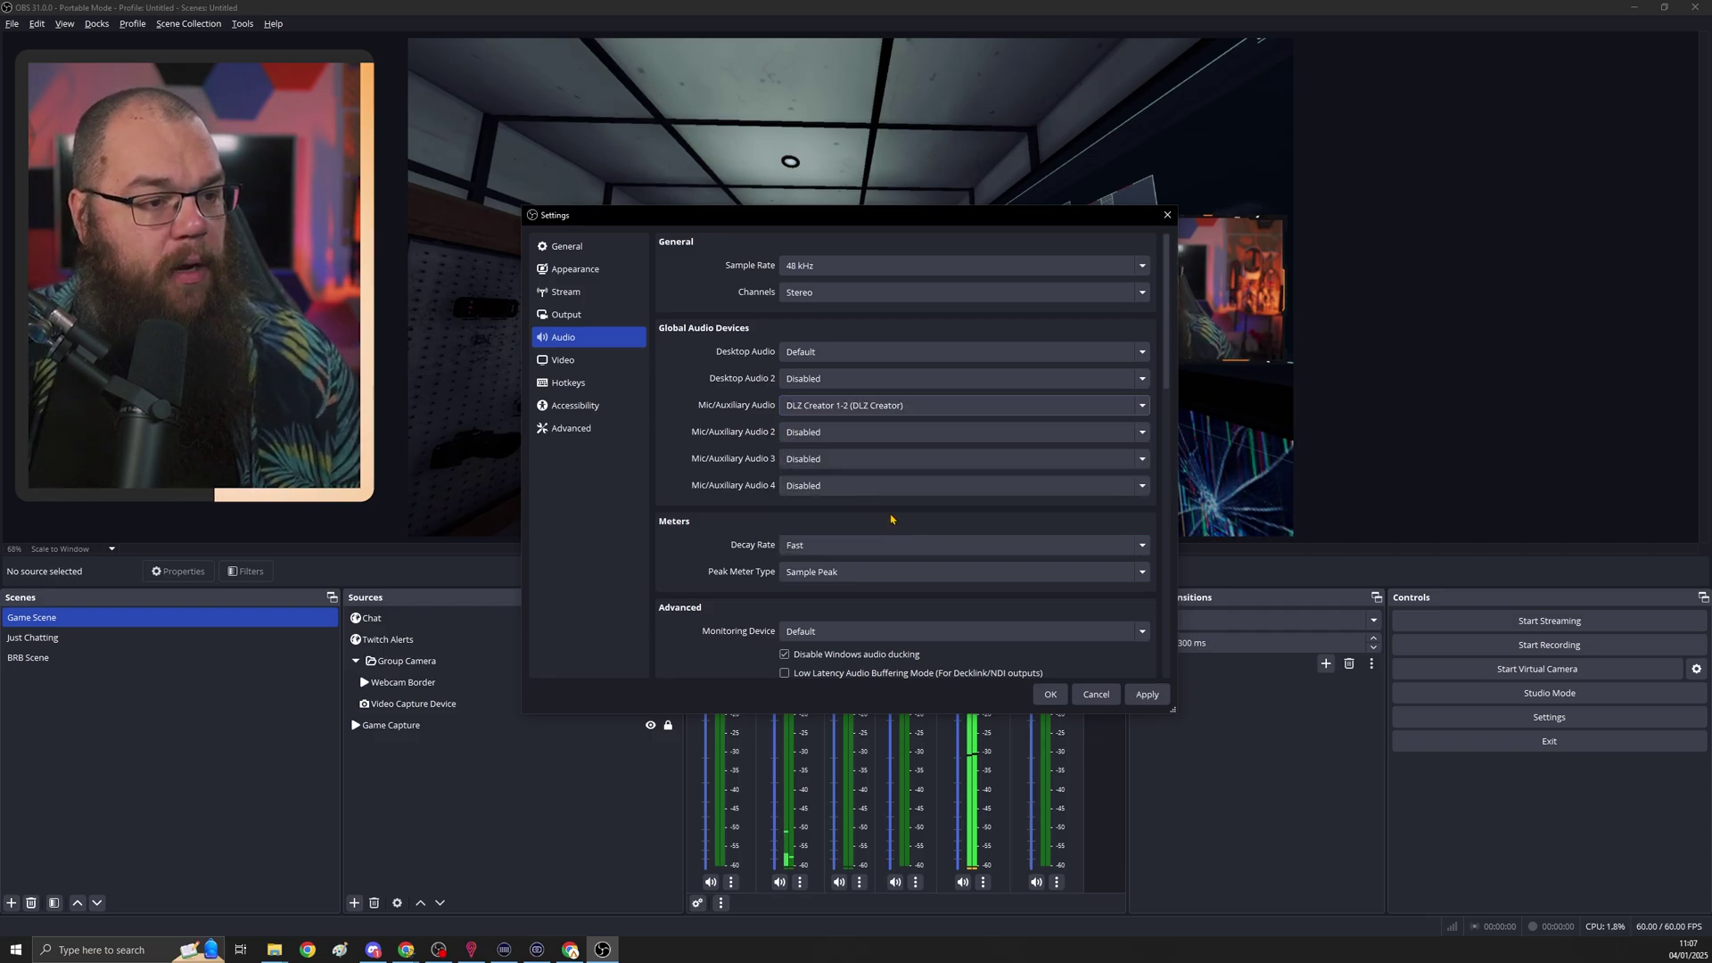
{"action": "left_click", "coordinate": [1058, 702]}
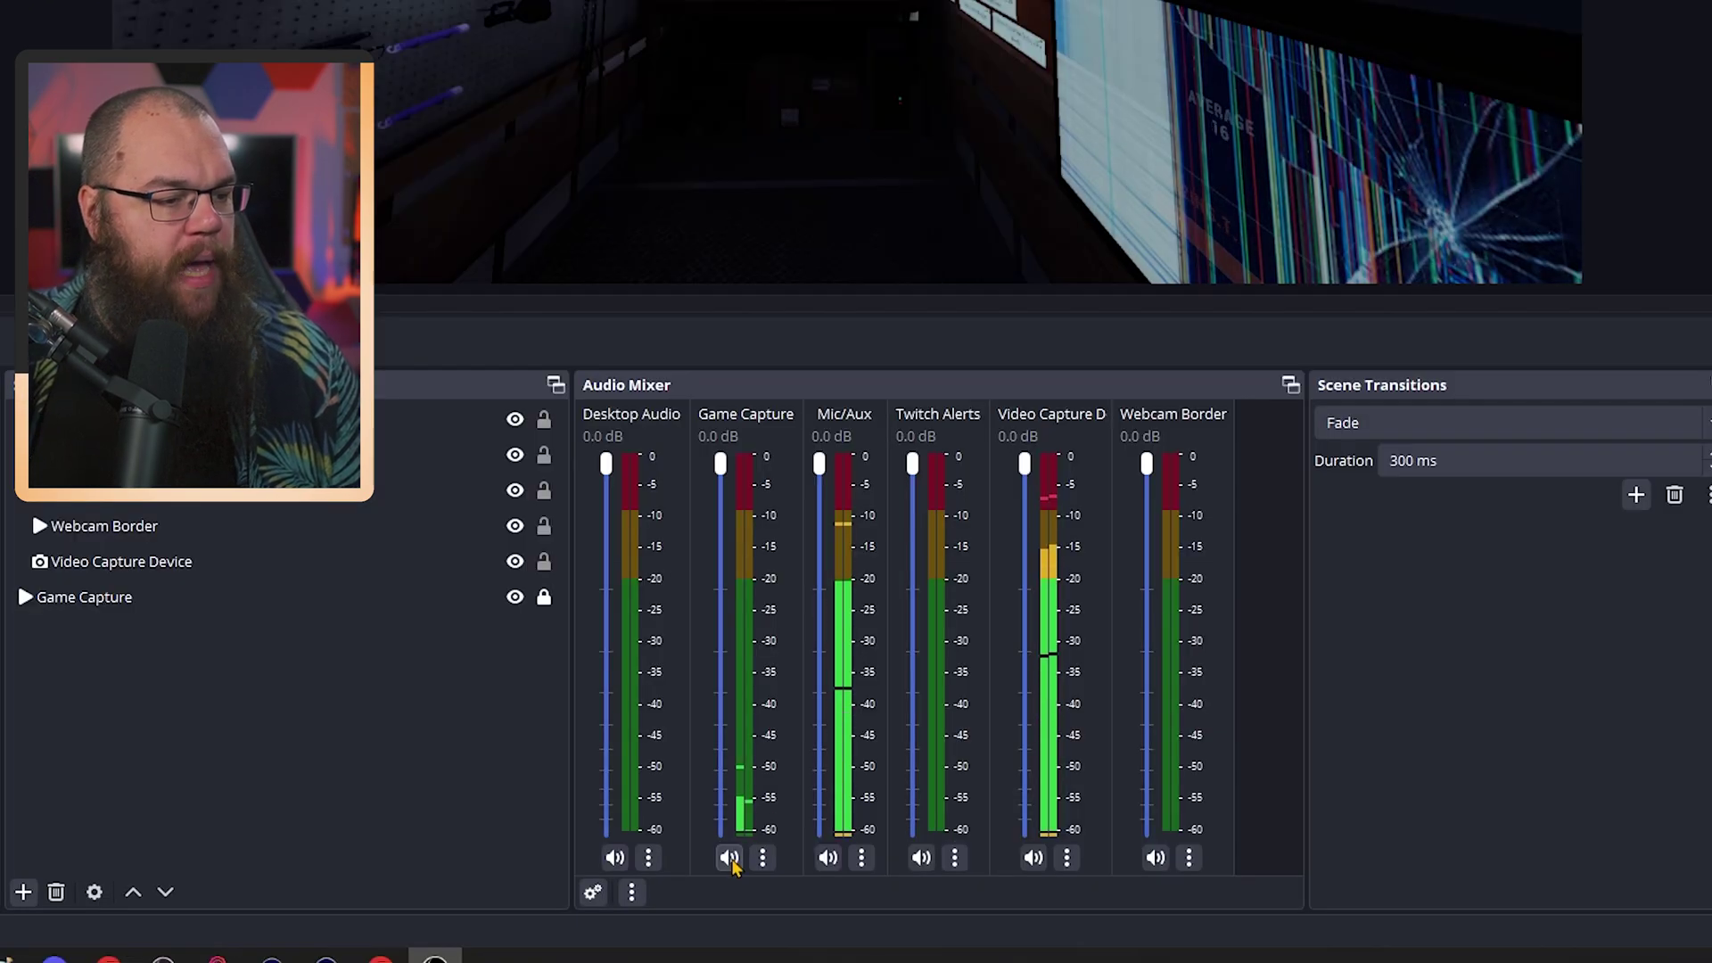
- Mute and hide Game Capture, Video Capture Device and Webcam Border in the mixer
{"action": "left_click", "coordinate": [780, 883]}
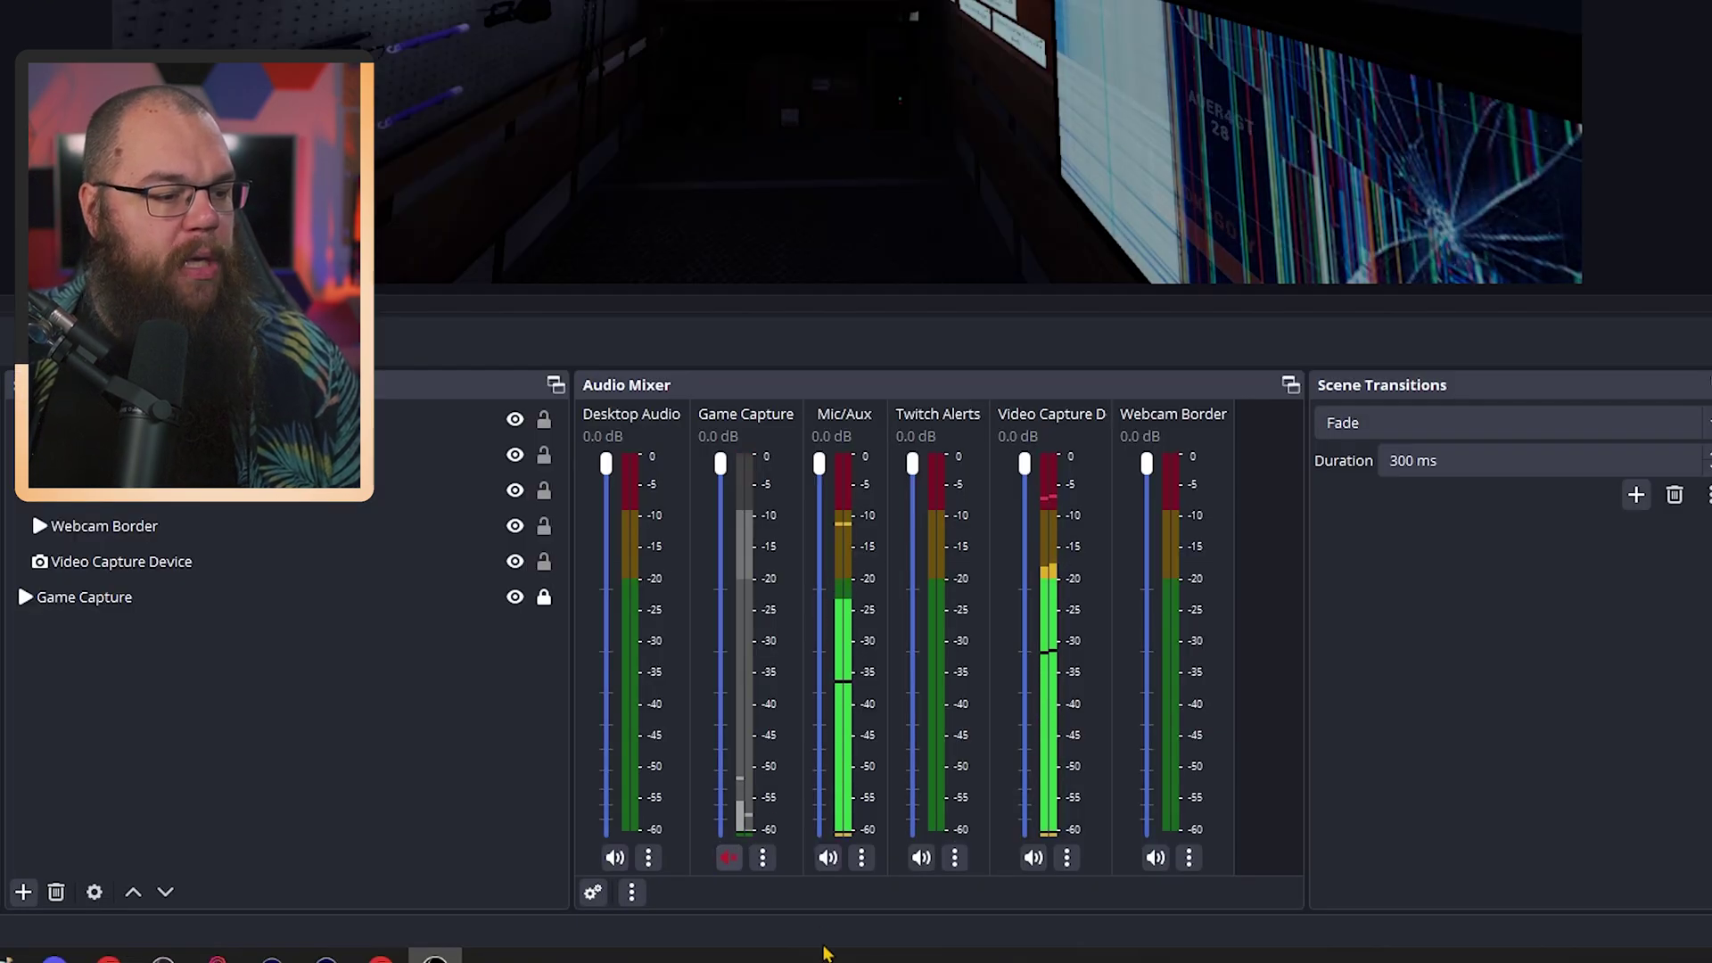
{"action": "right_click", "coordinate": [743, 706]}
{"action": "left_click", "coordinate": [819, 444]}
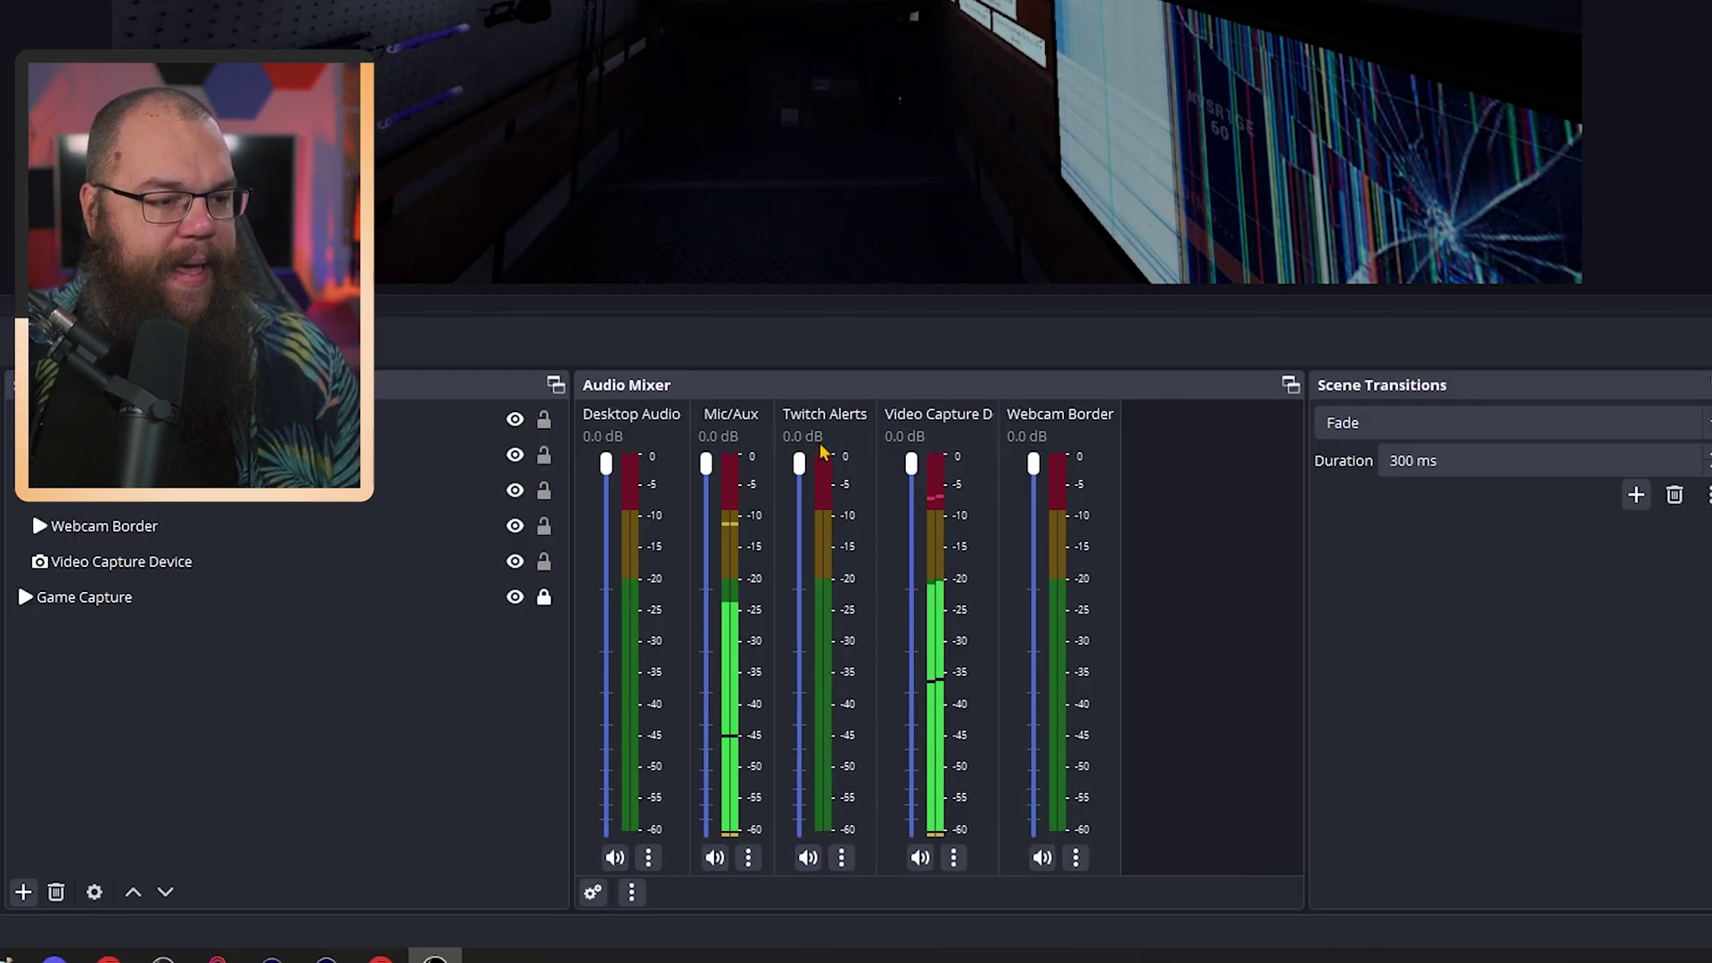
{"action": "left_click", "coordinate": [920, 857]}
{"action": "right_click", "coordinate": [941, 606]}
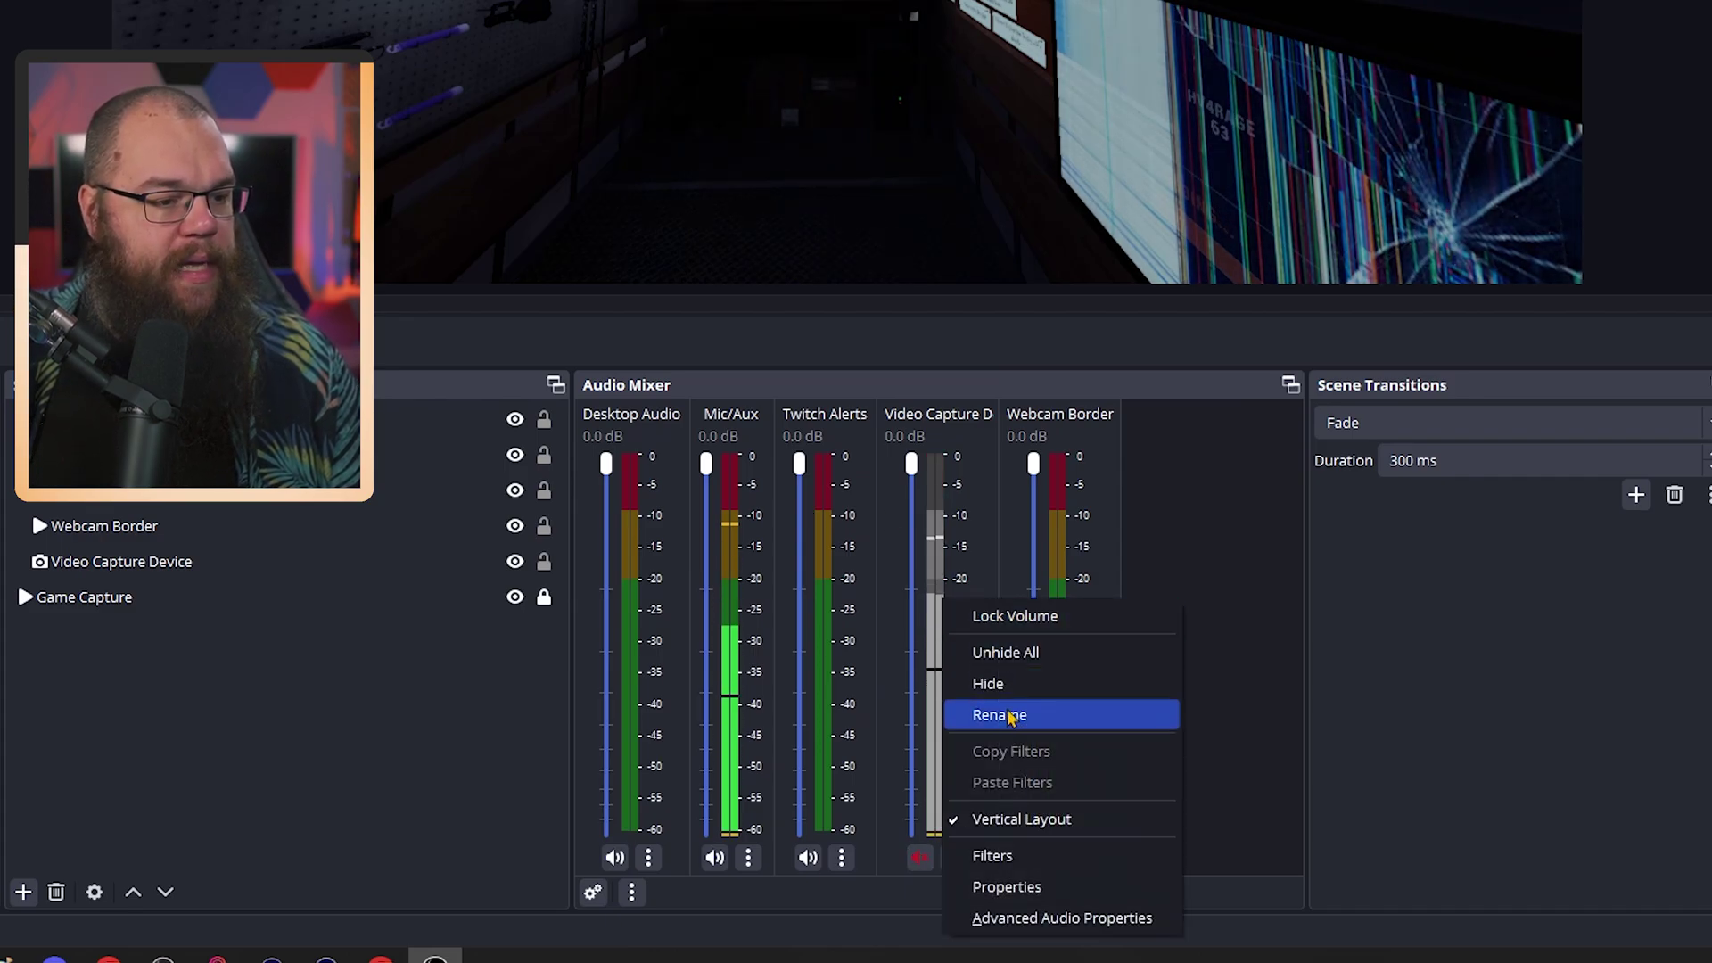
{"action": "left_click", "coordinate": [985, 681]}
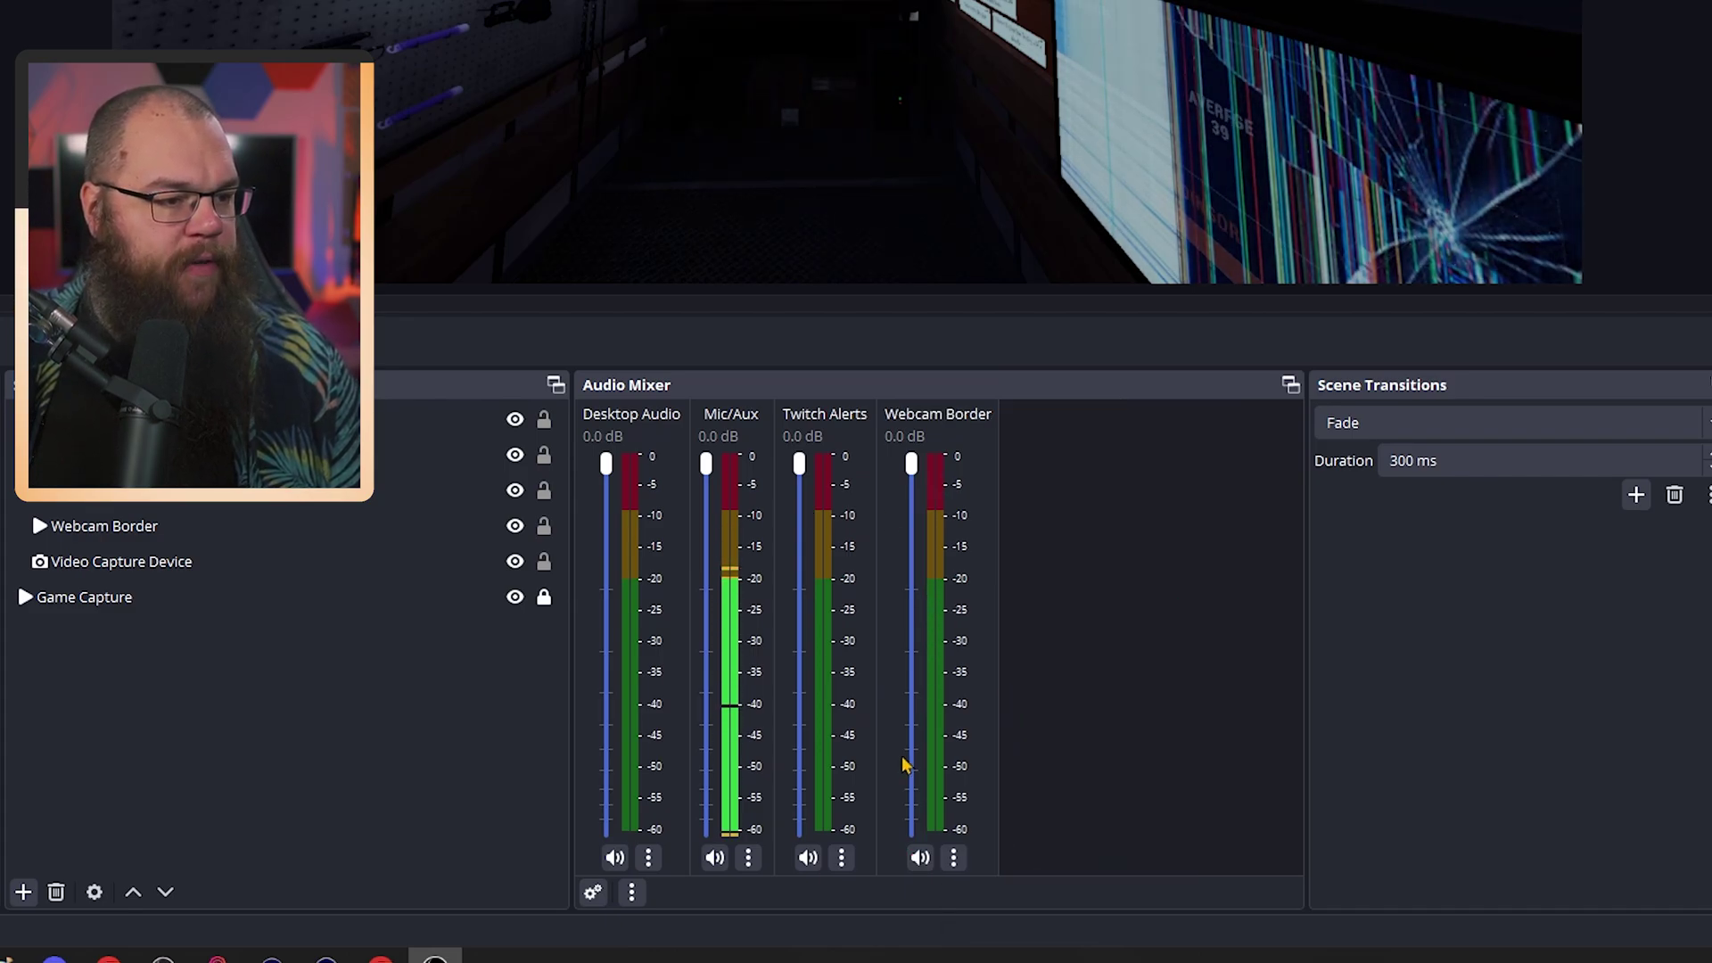
{"action": "left_click", "coordinate": [920, 858]}
{"action": "right_click", "coordinate": [944, 608]}
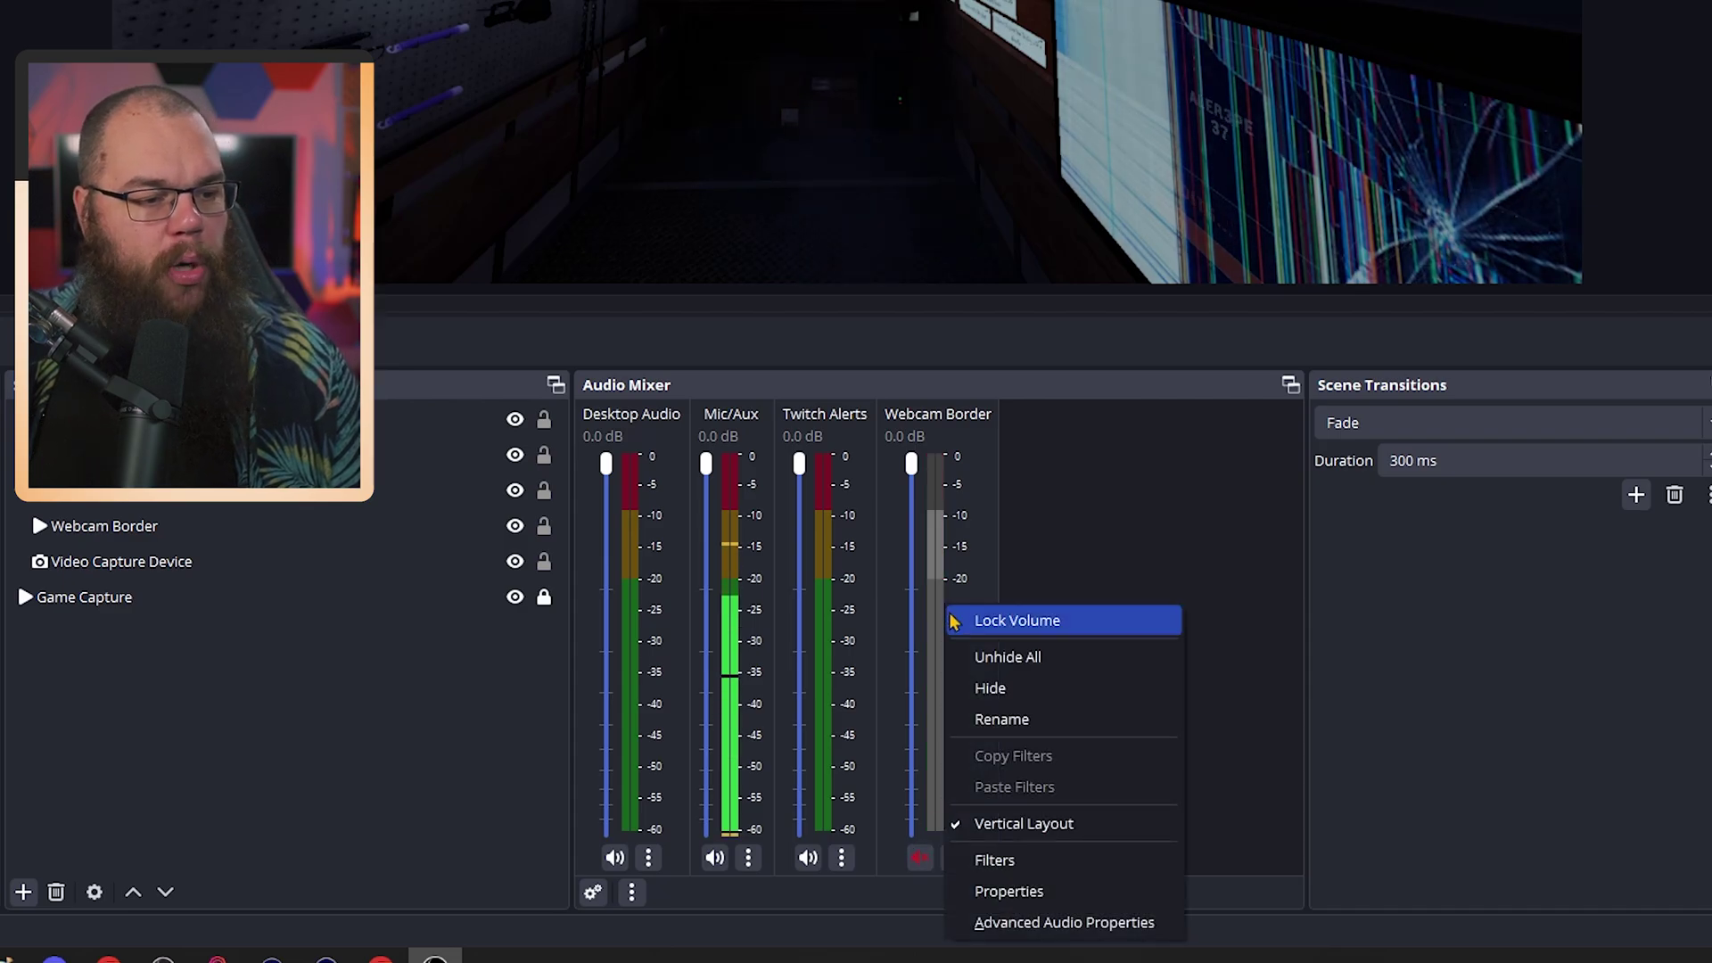
{"action": "left_click", "coordinate": [992, 688]}
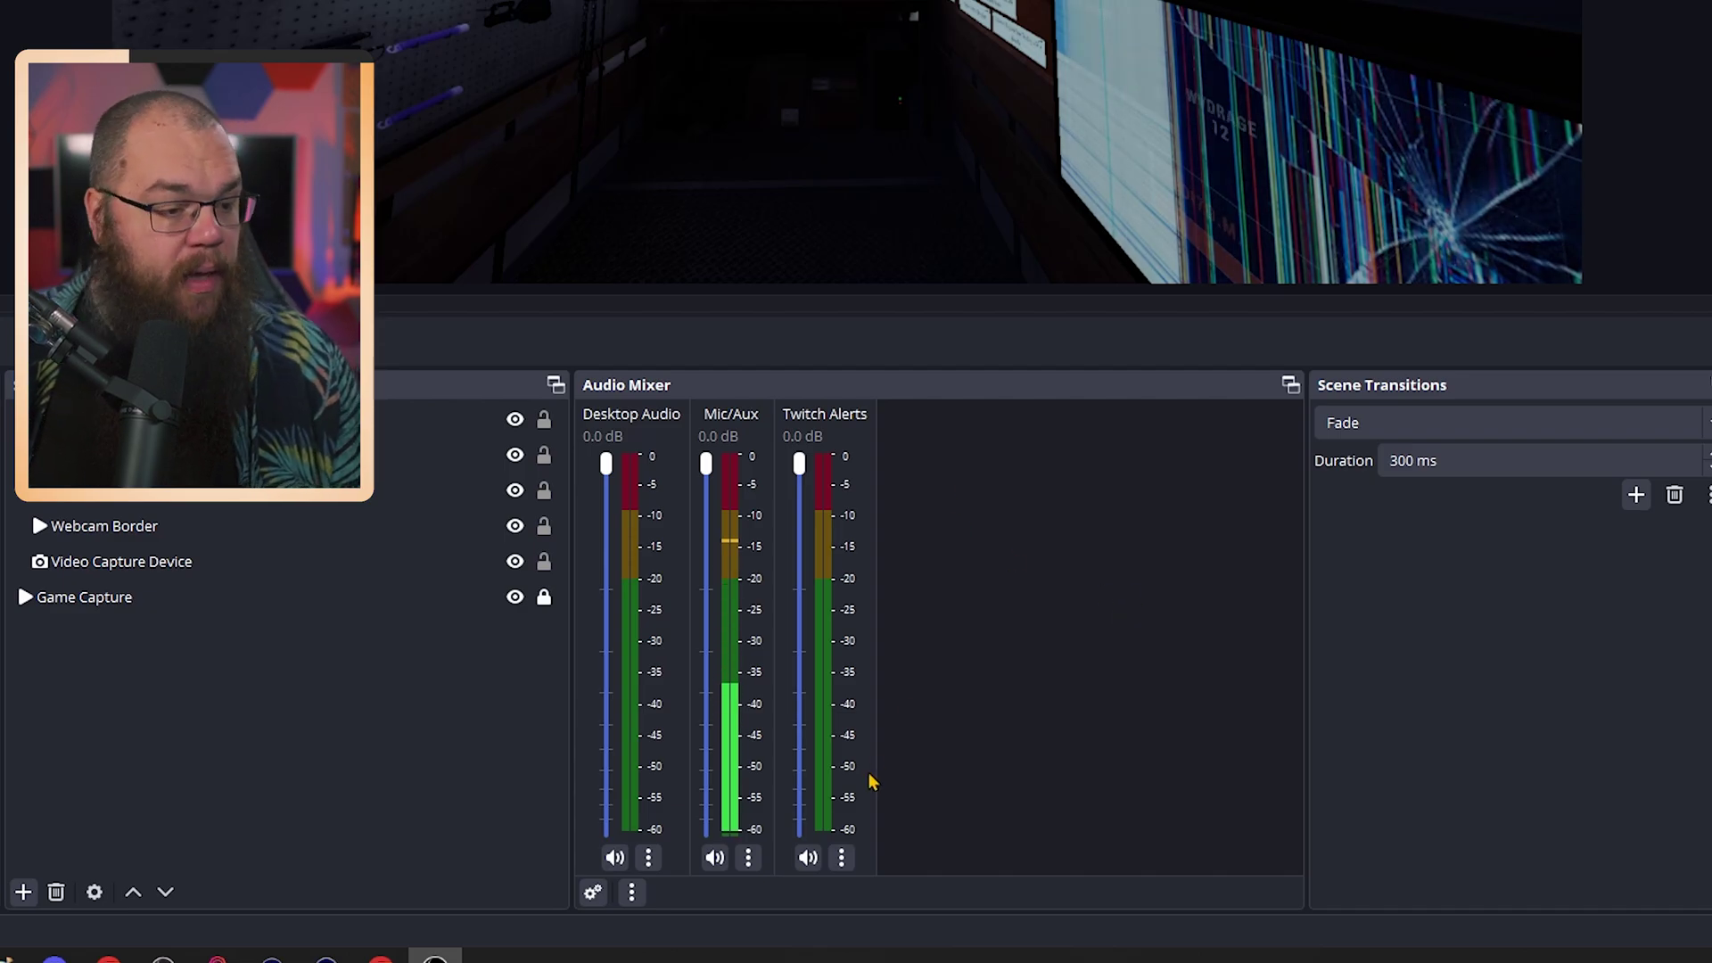
- Set Twitch Alerts' Audio Monitoring to Monitor and Output in Advanced Audio Properties
{"action": "left_click", "coordinate": [842, 858]}
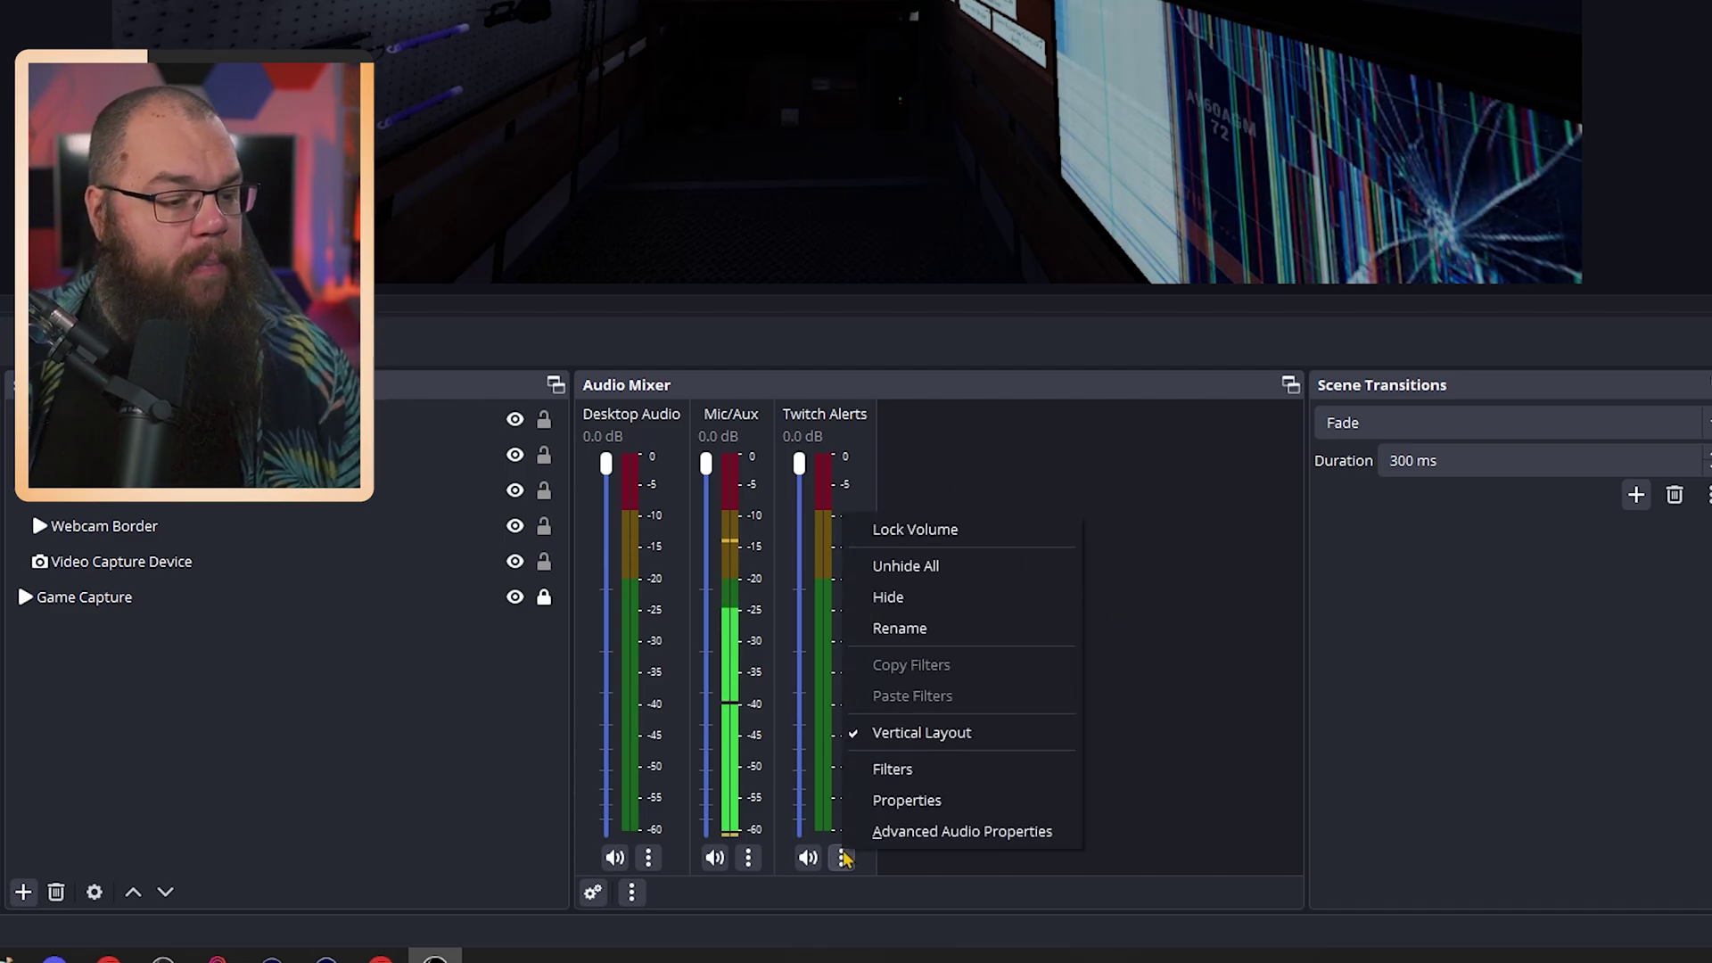
{"action": "left_click", "coordinate": [891, 832]}
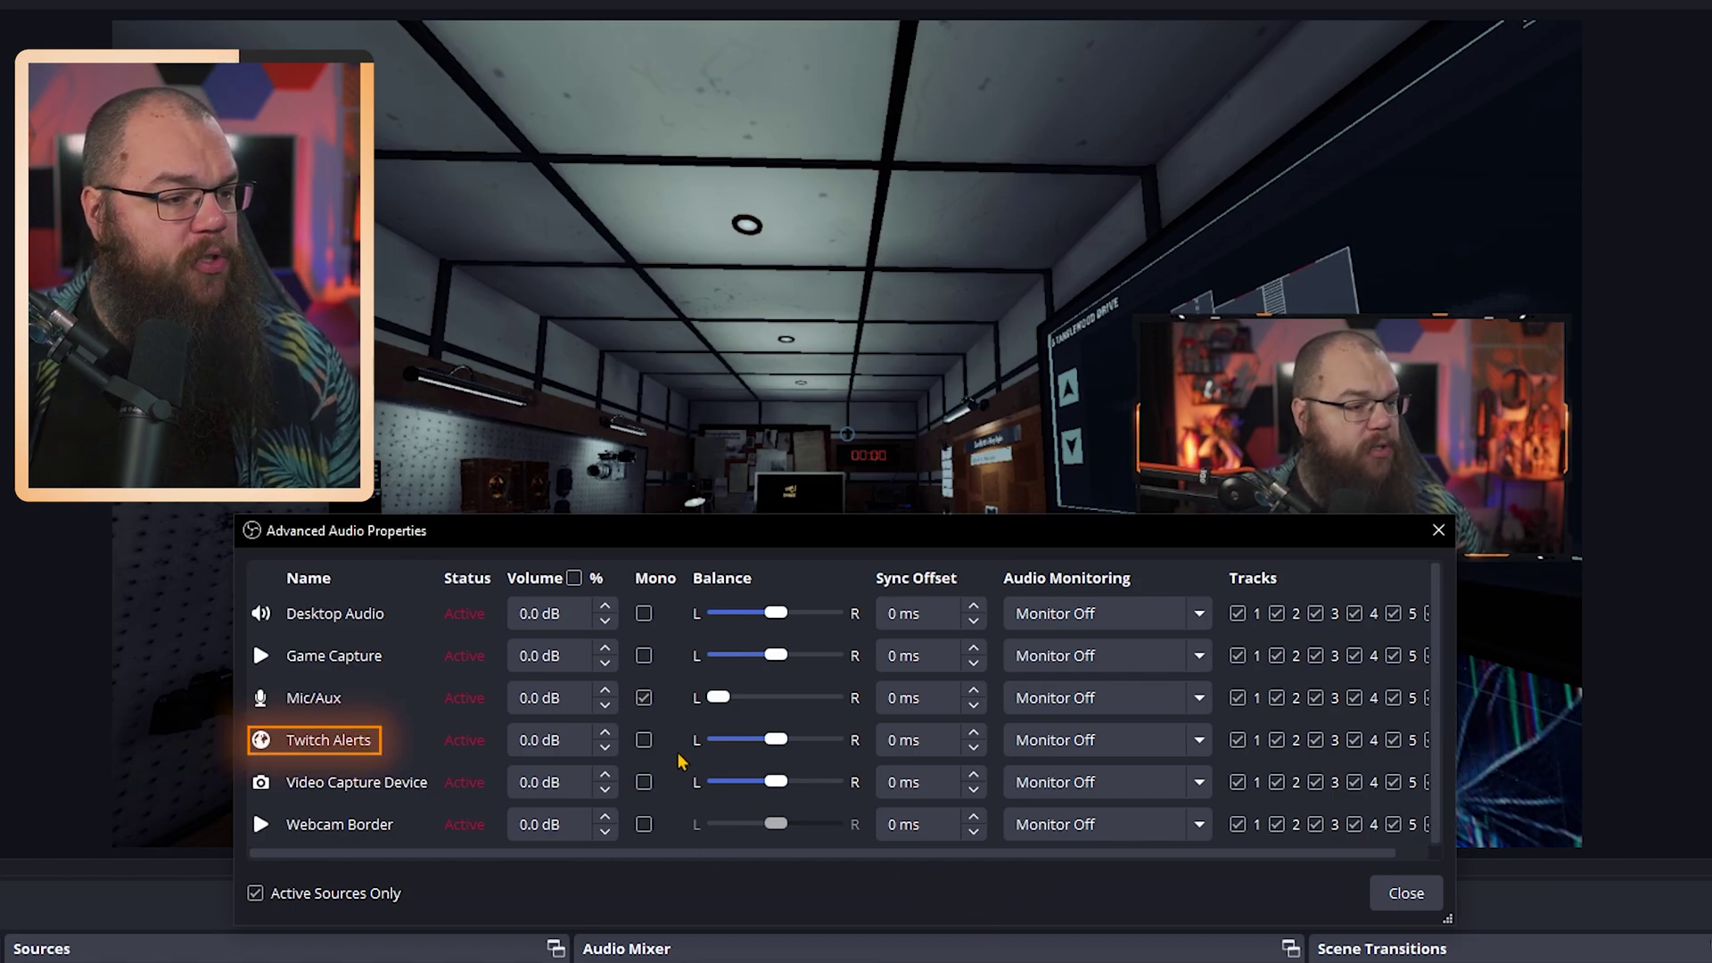
{"action": "left_click", "coordinate": [1095, 747]}
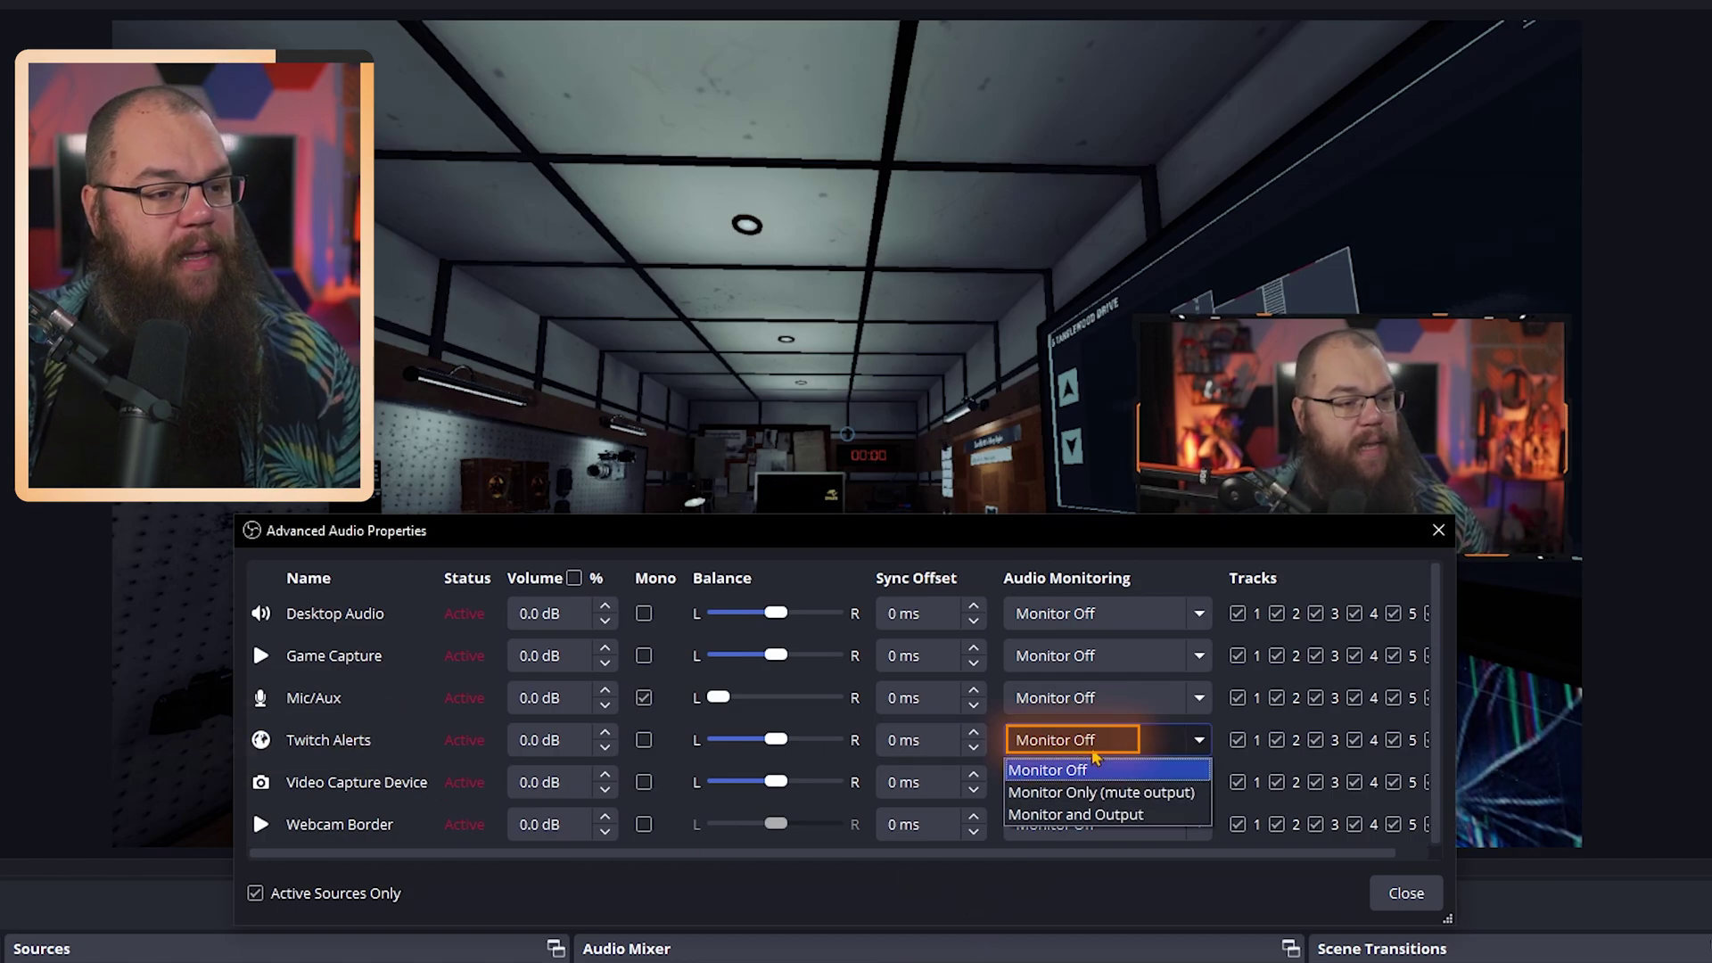
{"action": "left_click", "coordinate": [1108, 815]}
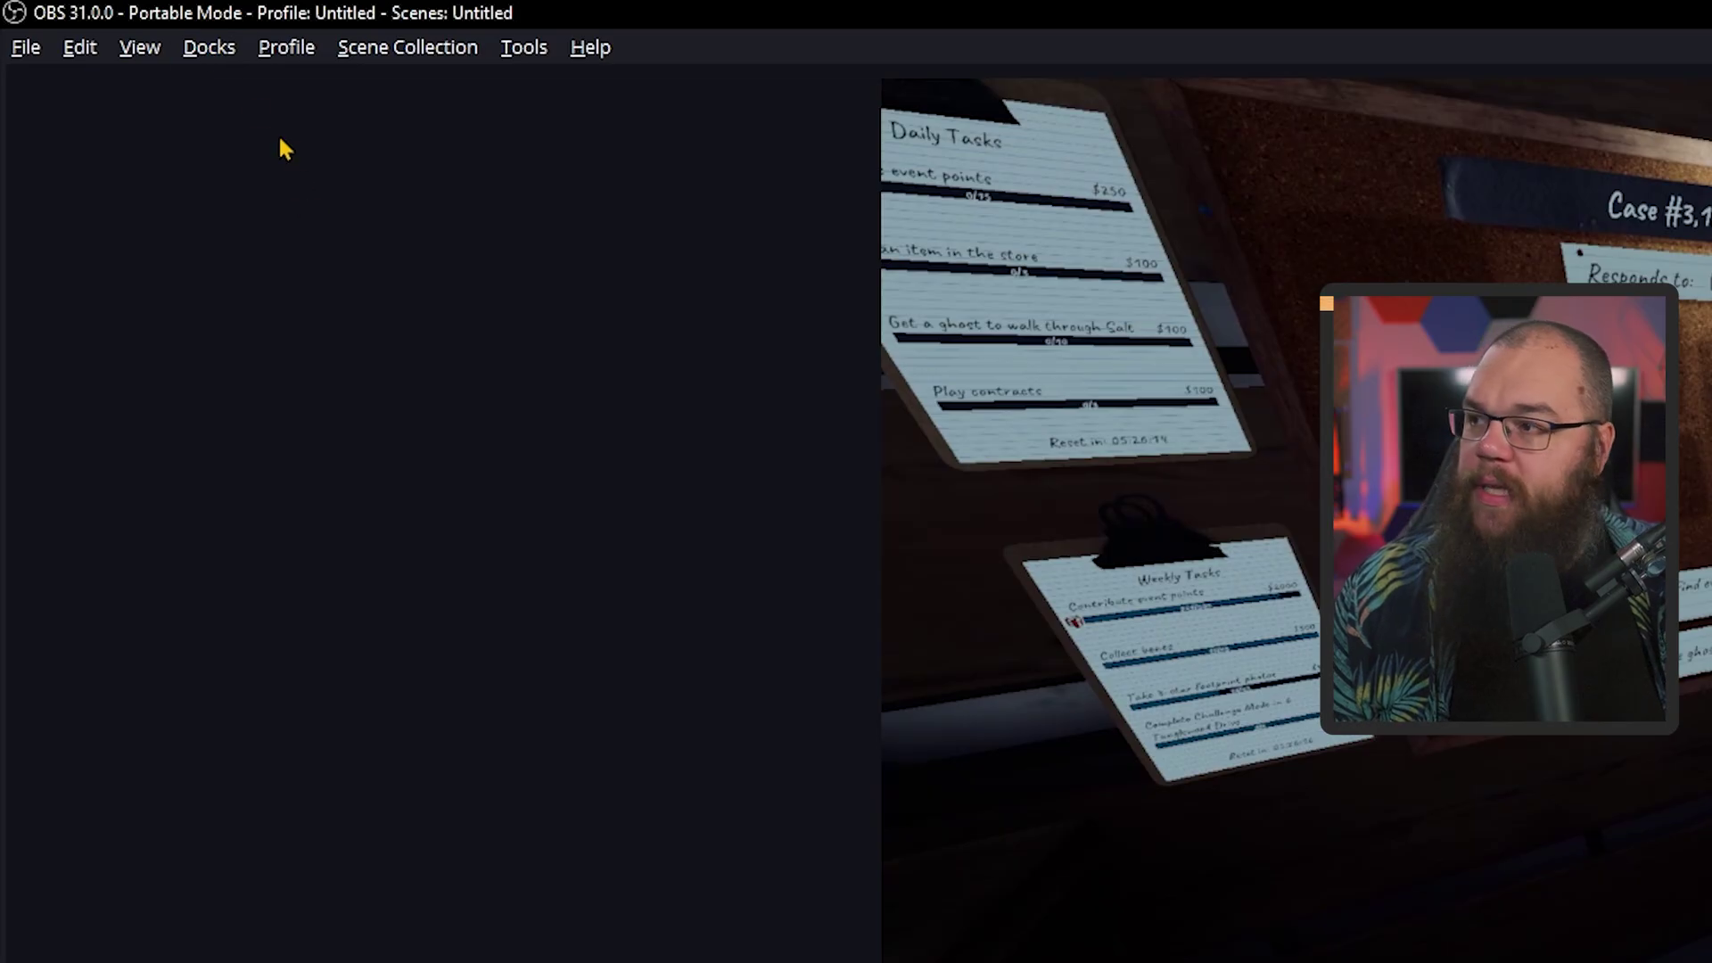
- Enable the Chat, Stream Information and Twitch Activity Feed docks
{"action": "left_click", "coordinate": [201, 51]}
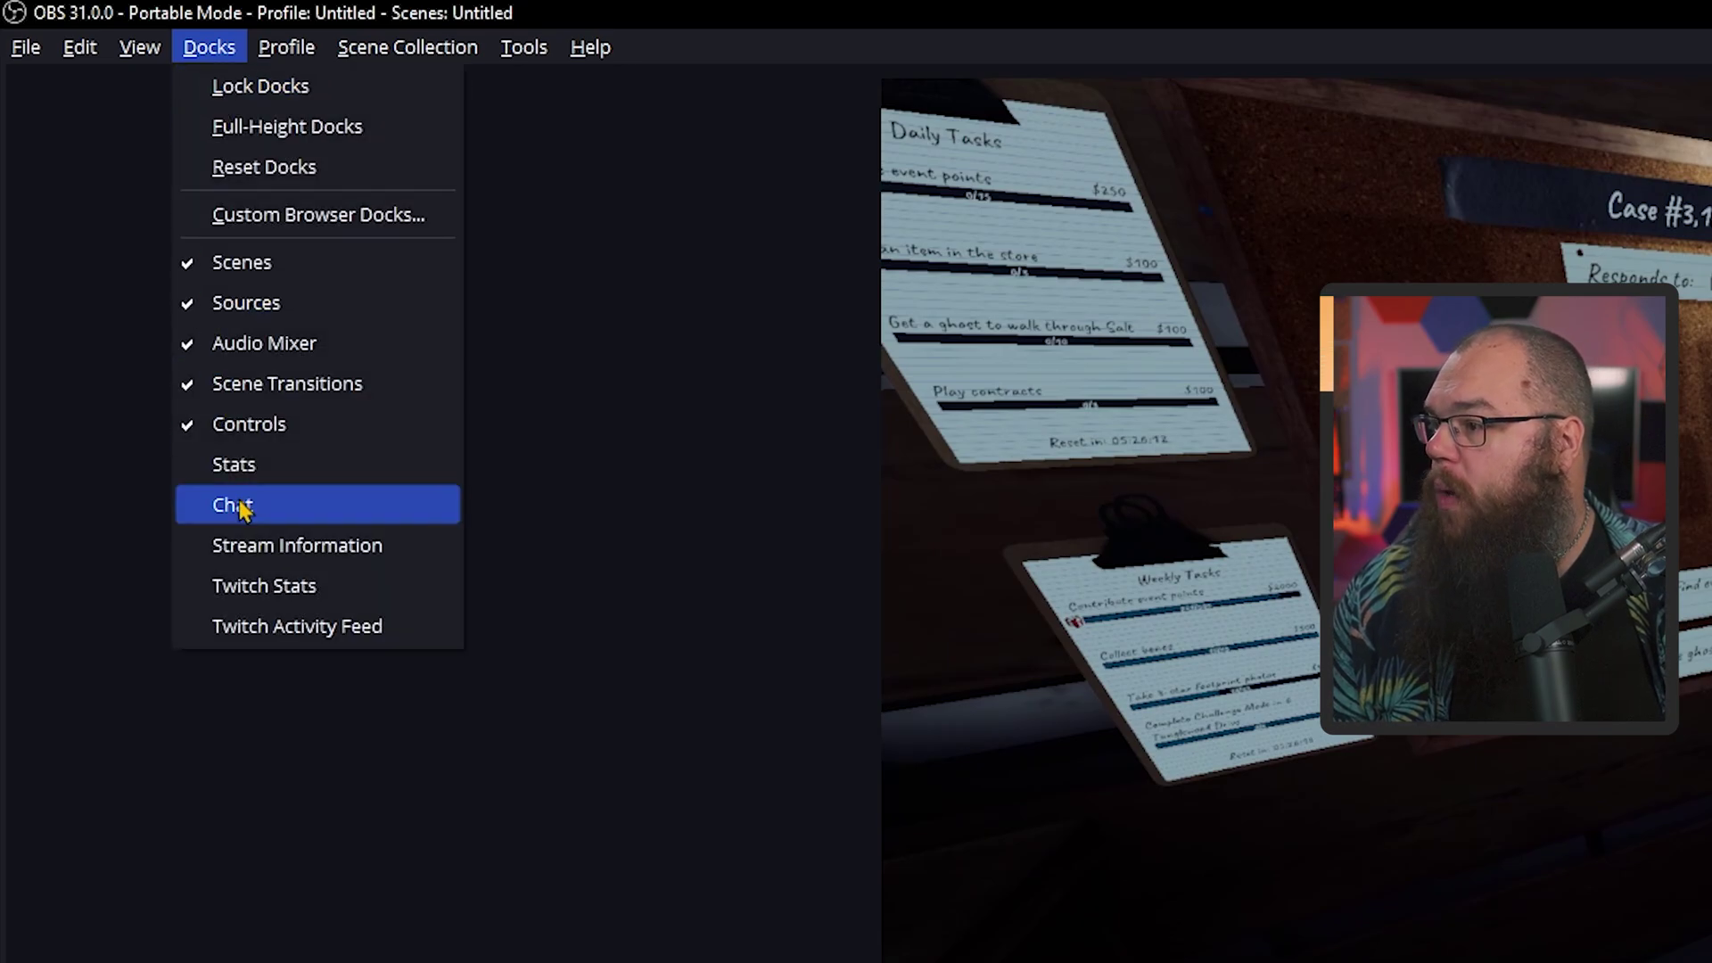
{"action": "left_click", "coordinate": [199, 506]}
{"action": "left_click", "coordinate": [97, 24]}
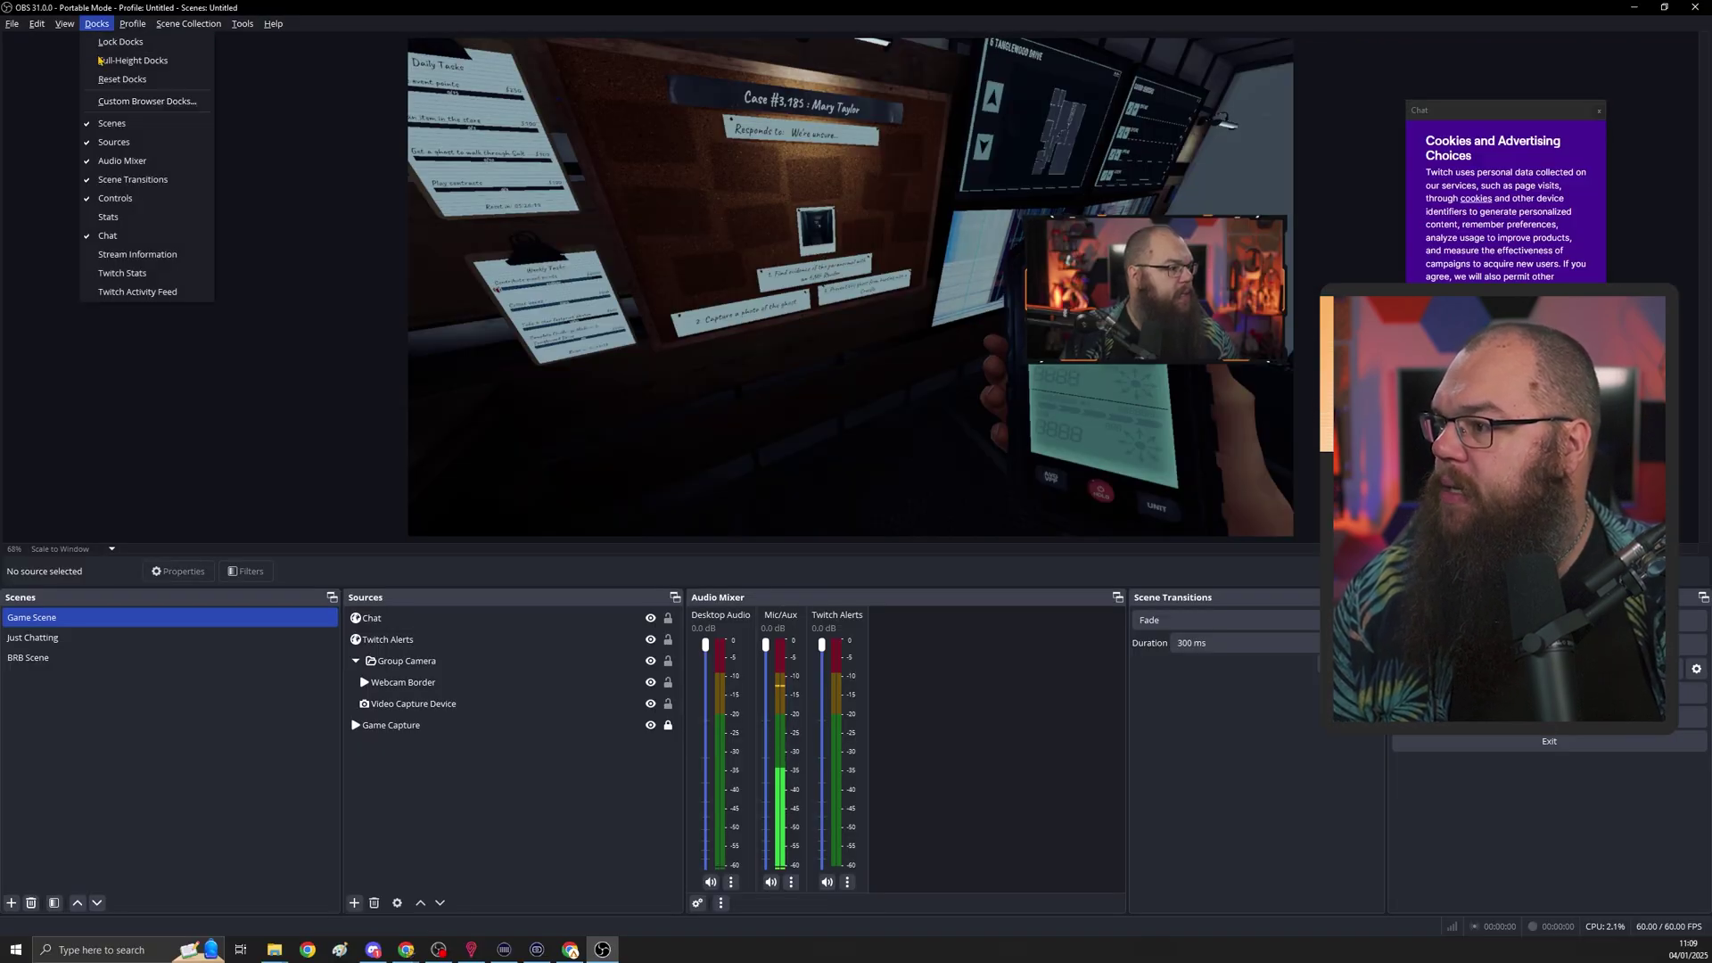
{"action": "left_click", "coordinate": [127, 258]}
{"action": "left_click", "coordinate": [98, 25]}
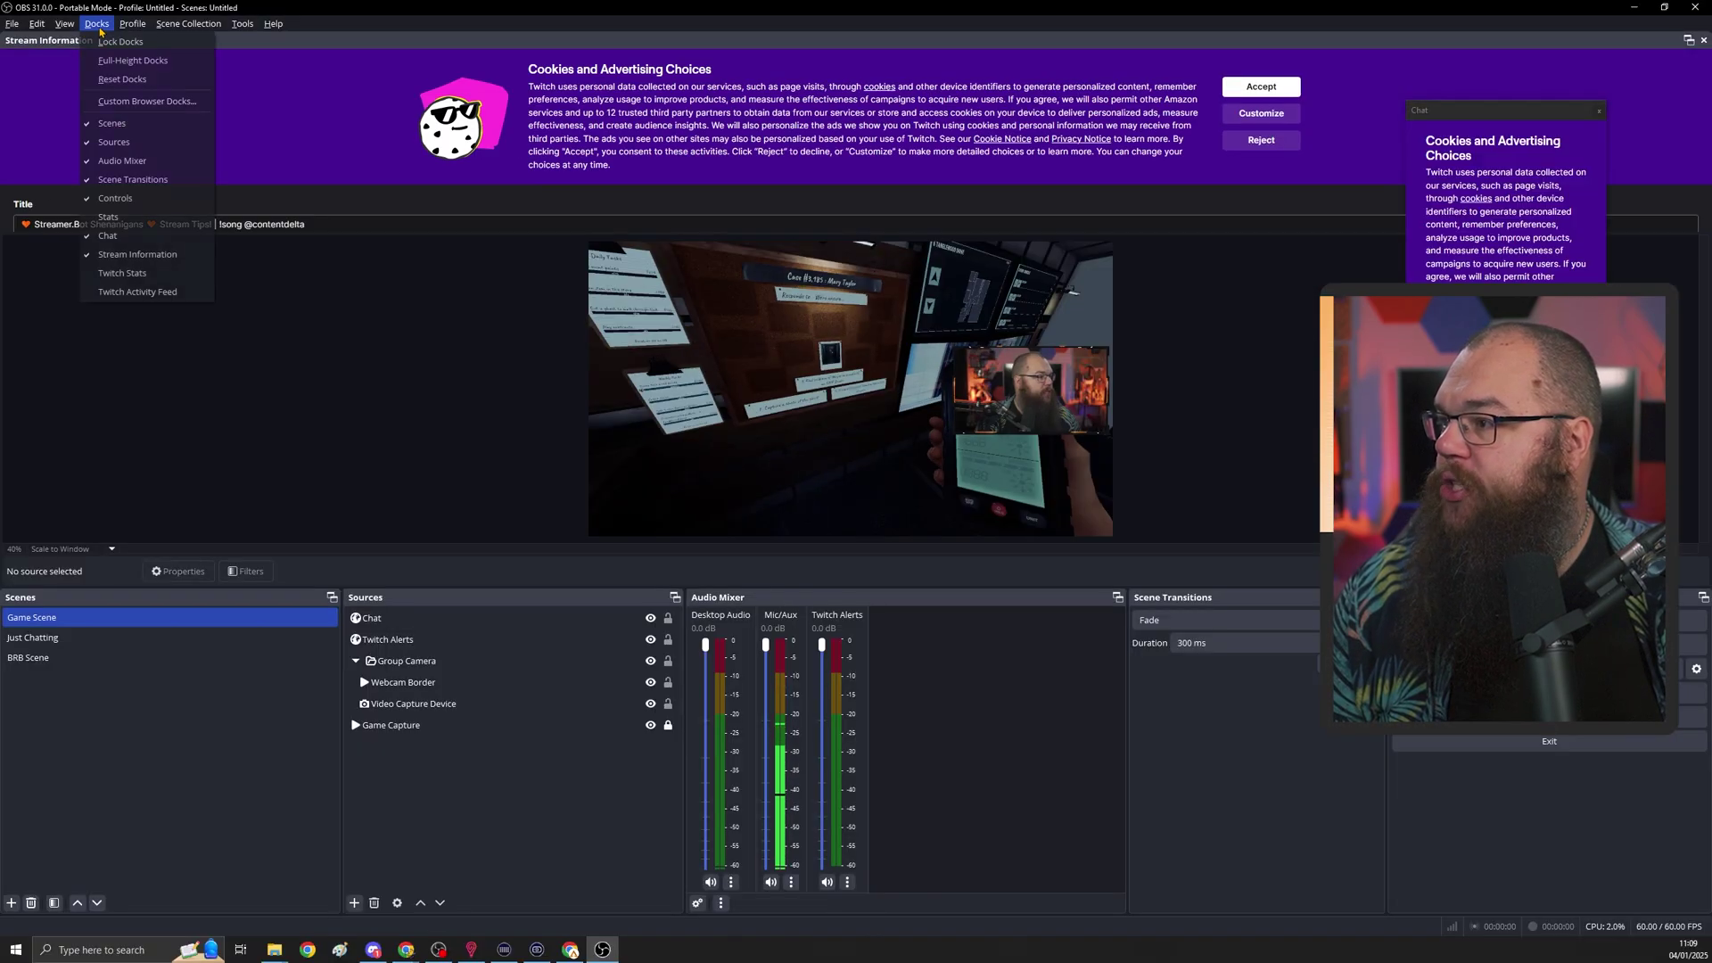
{"action": "left_click", "coordinate": [135, 293]}
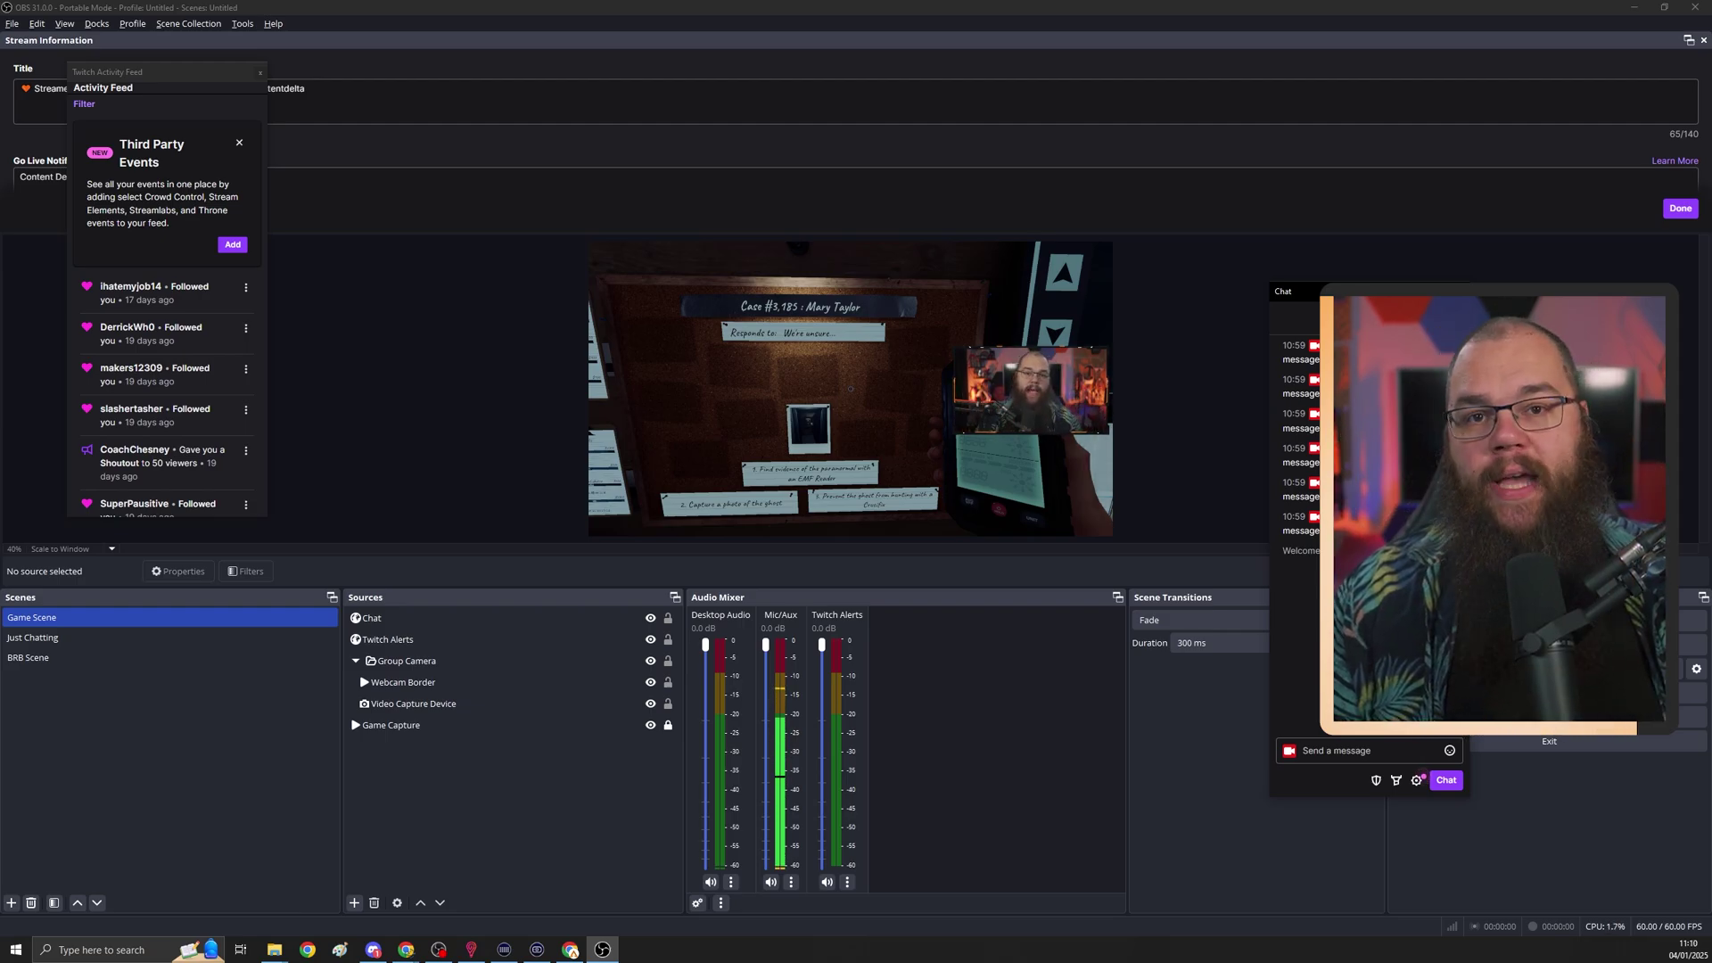
- Dock Chat left with Activity Feed beside it, Stream Information right, and widen the left docks
{"action": "left_click_drag", "start_coordinate": [1283, 291], "coordinate": [27, 259]}
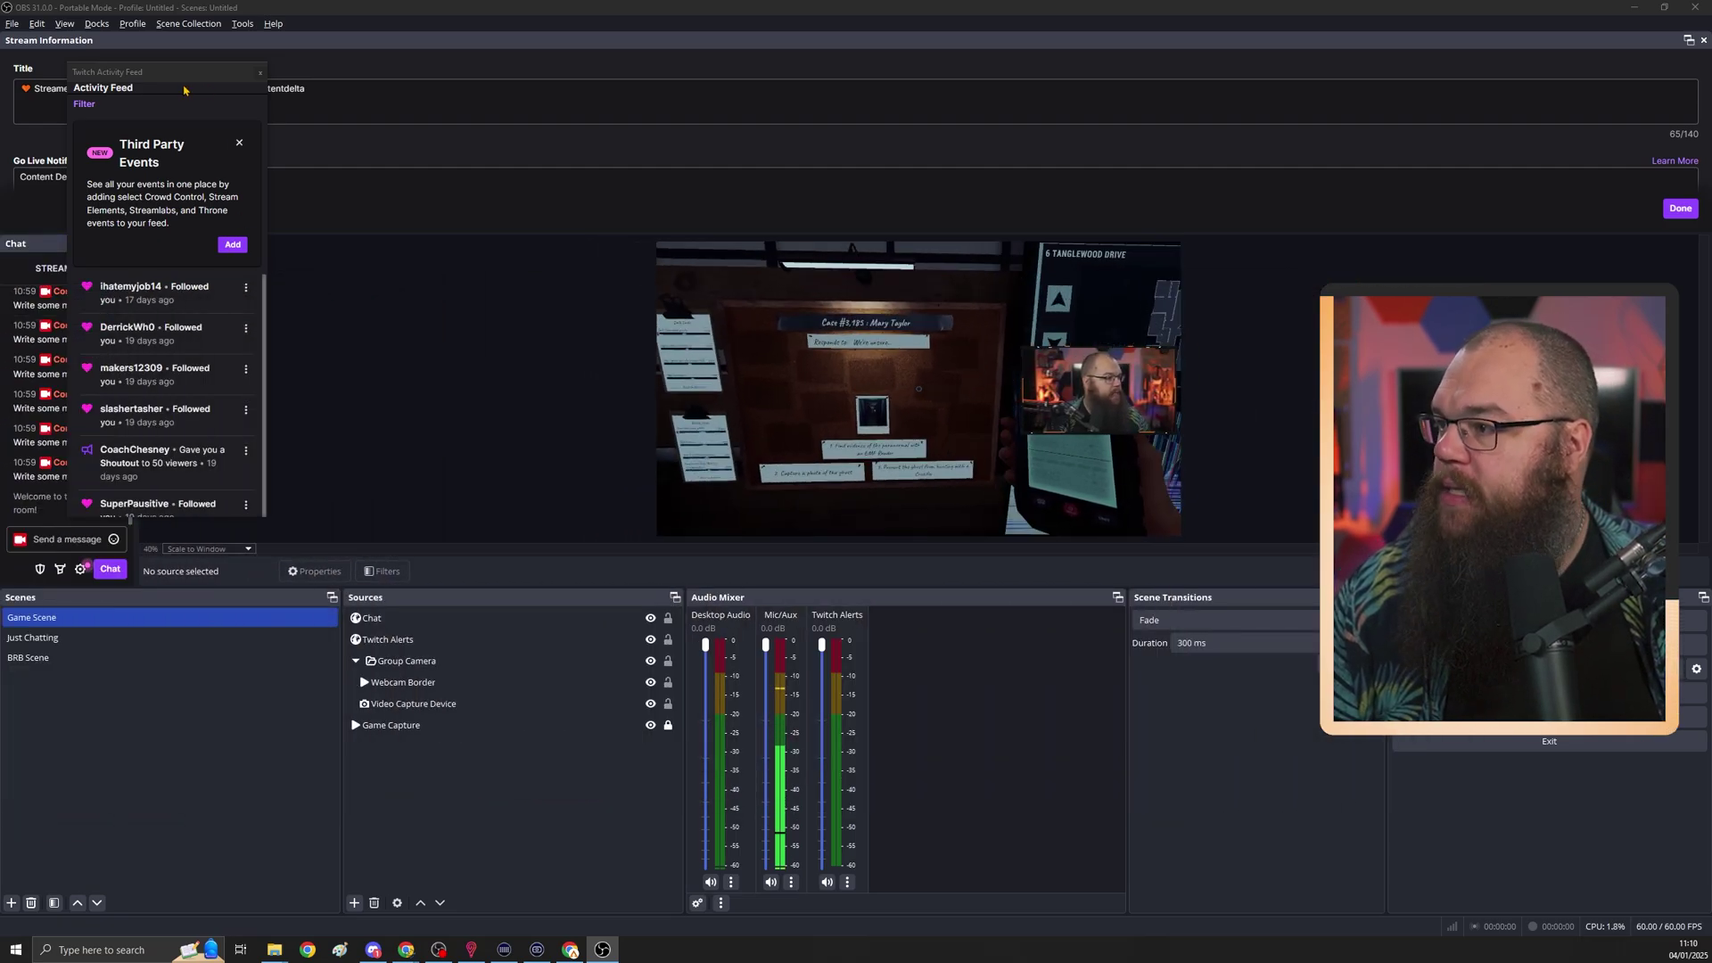
{"action": "left_click_drag", "start_coordinate": [174, 82], "coordinate": [311, 356]}
{"action": "left_click_drag", "start_coordinate": [387, 45], "coordinate": [1691, 295]}
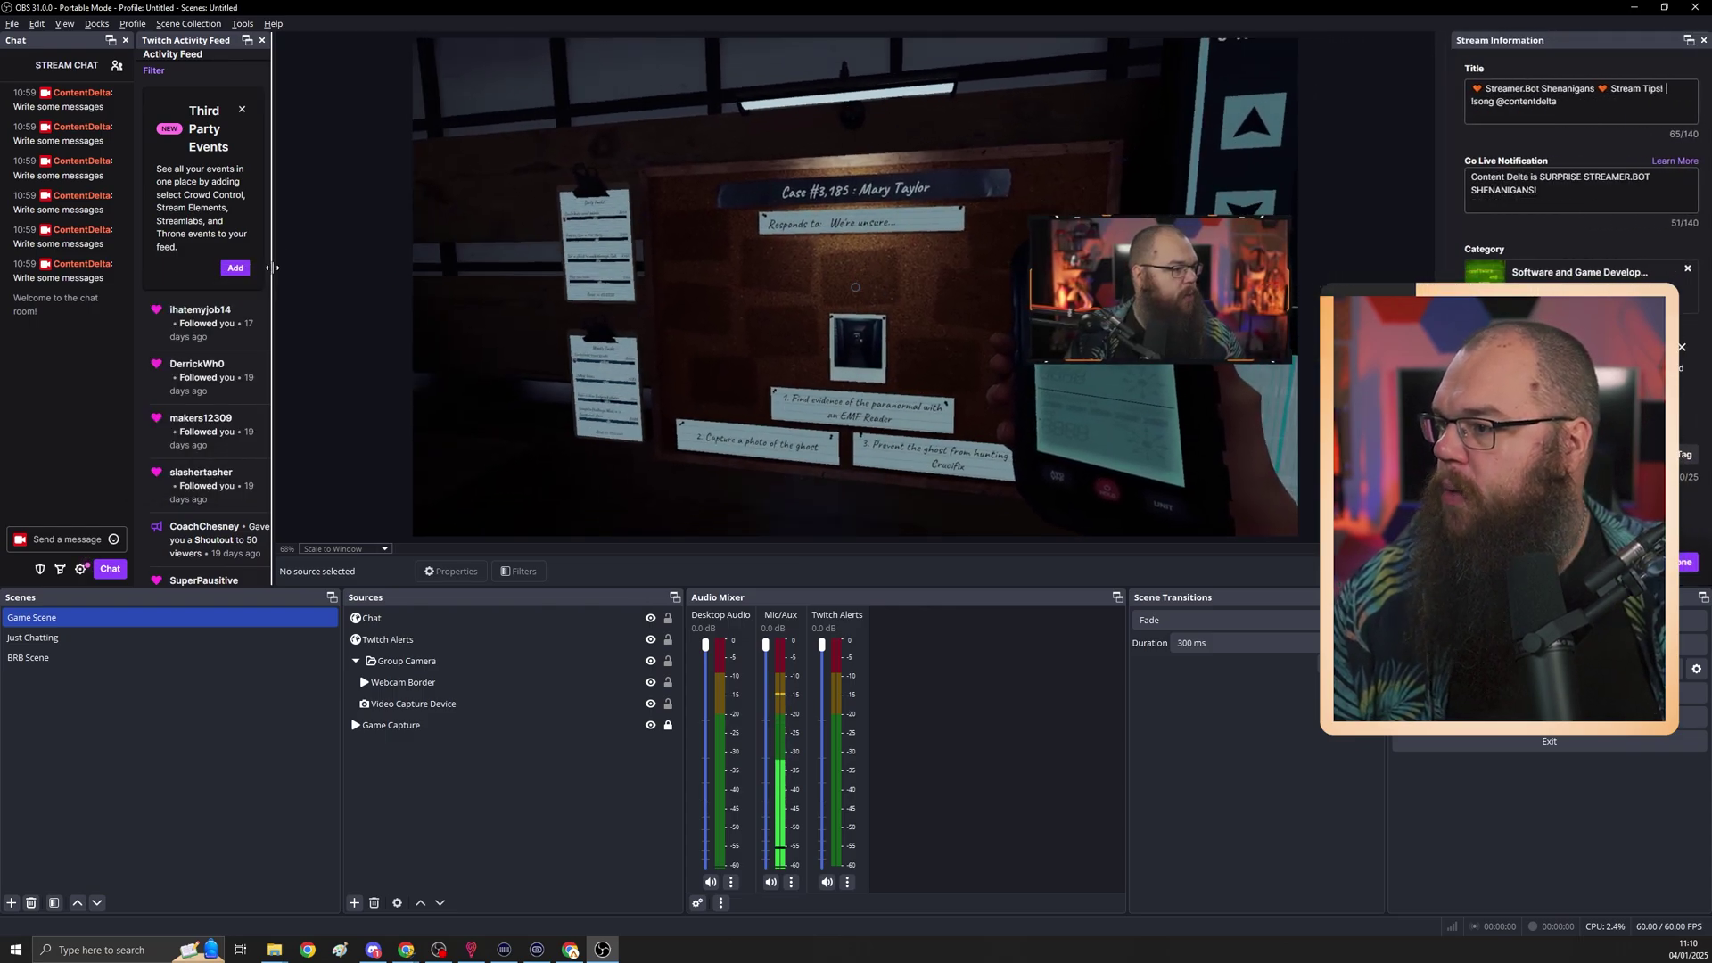
{"action": "left_click_drag", "start_coordinate": [272, 268], "coordinate": [517, 268]}
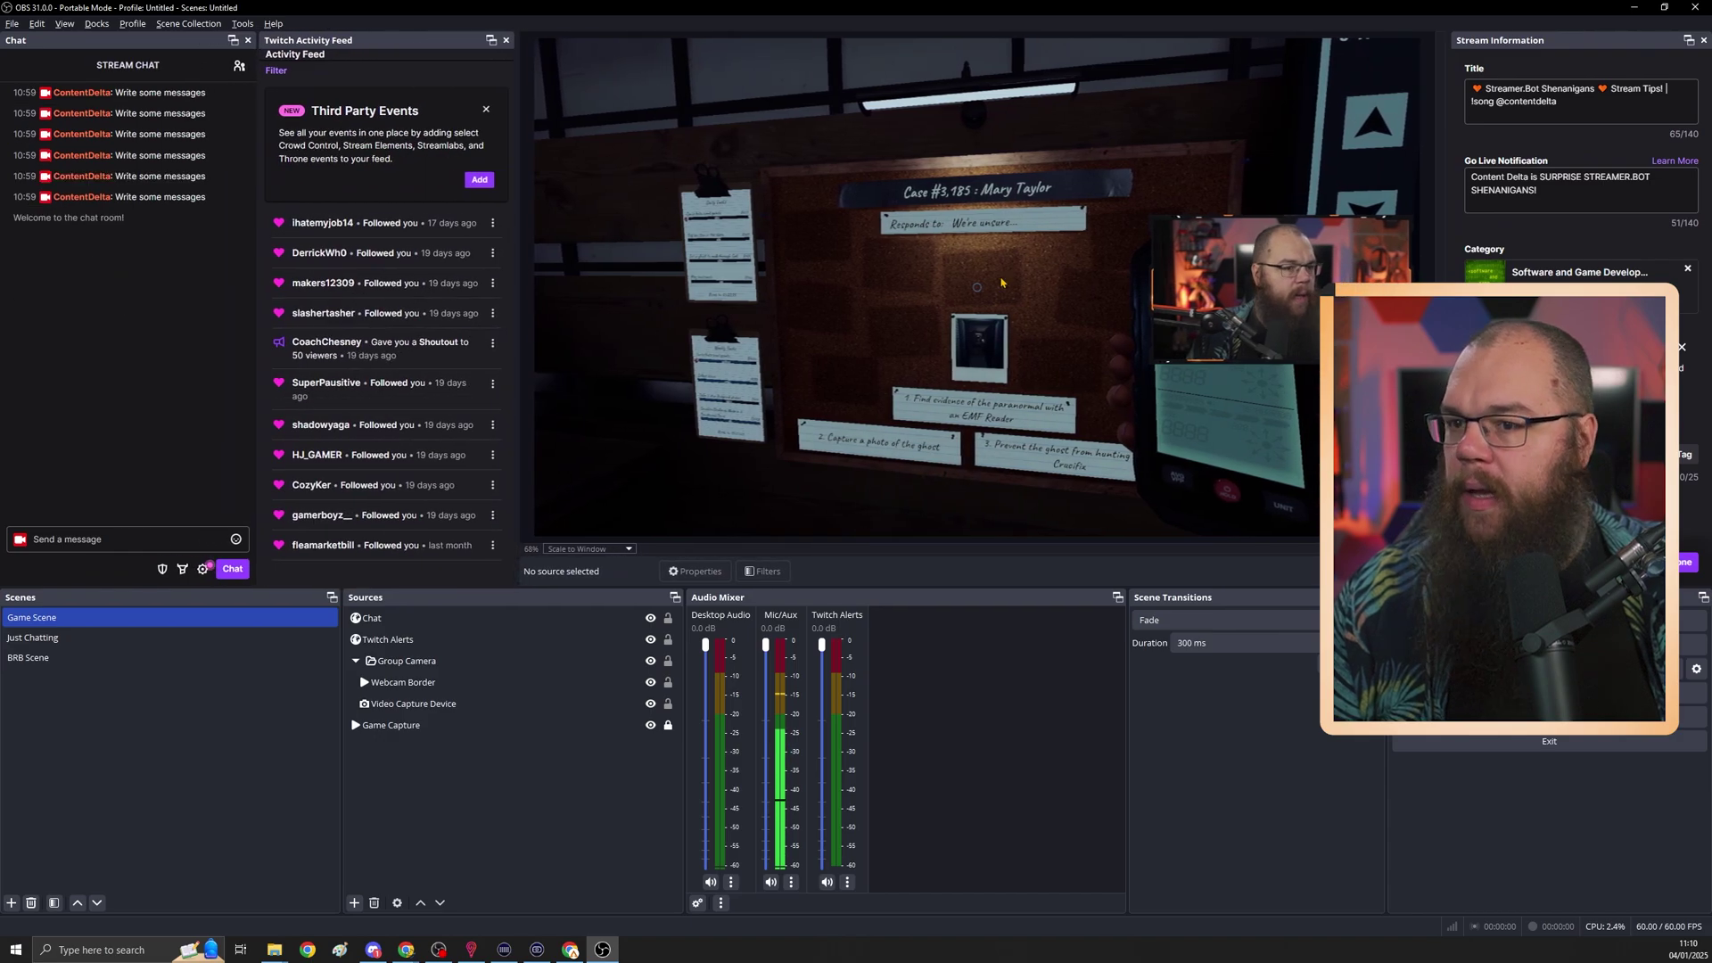